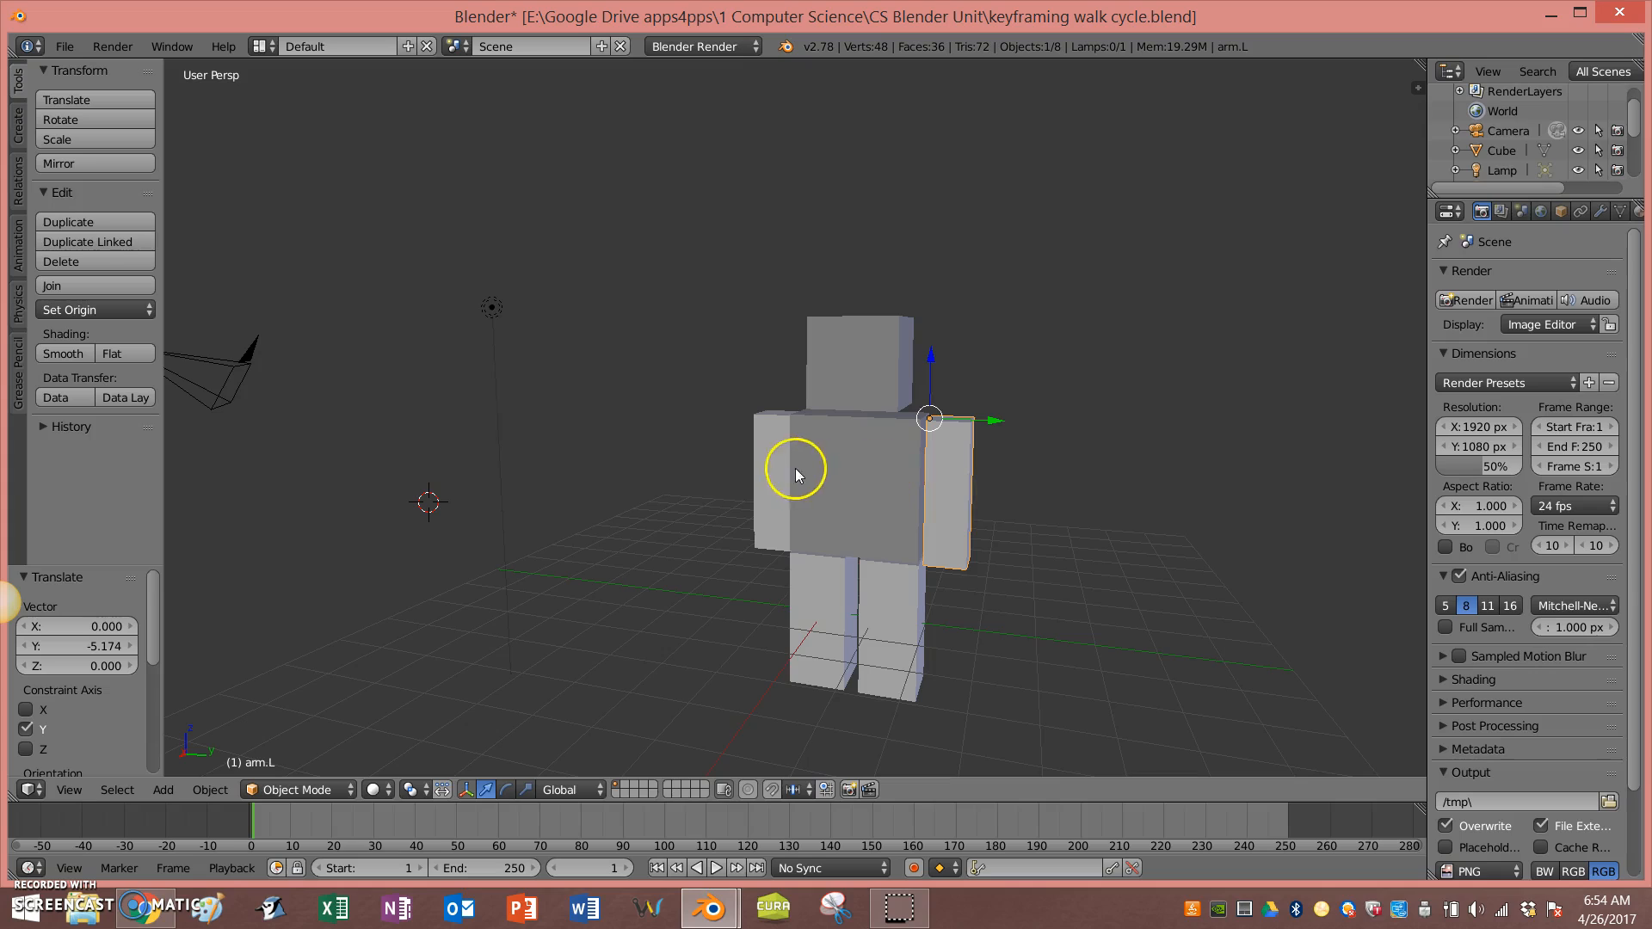
Step: Parent the head, arms and legs to the body object
shift+right_click(762, 487)
shift+right_click(840, 579)
shift+right_click(857, 582)
shift+right_click(822, 345)
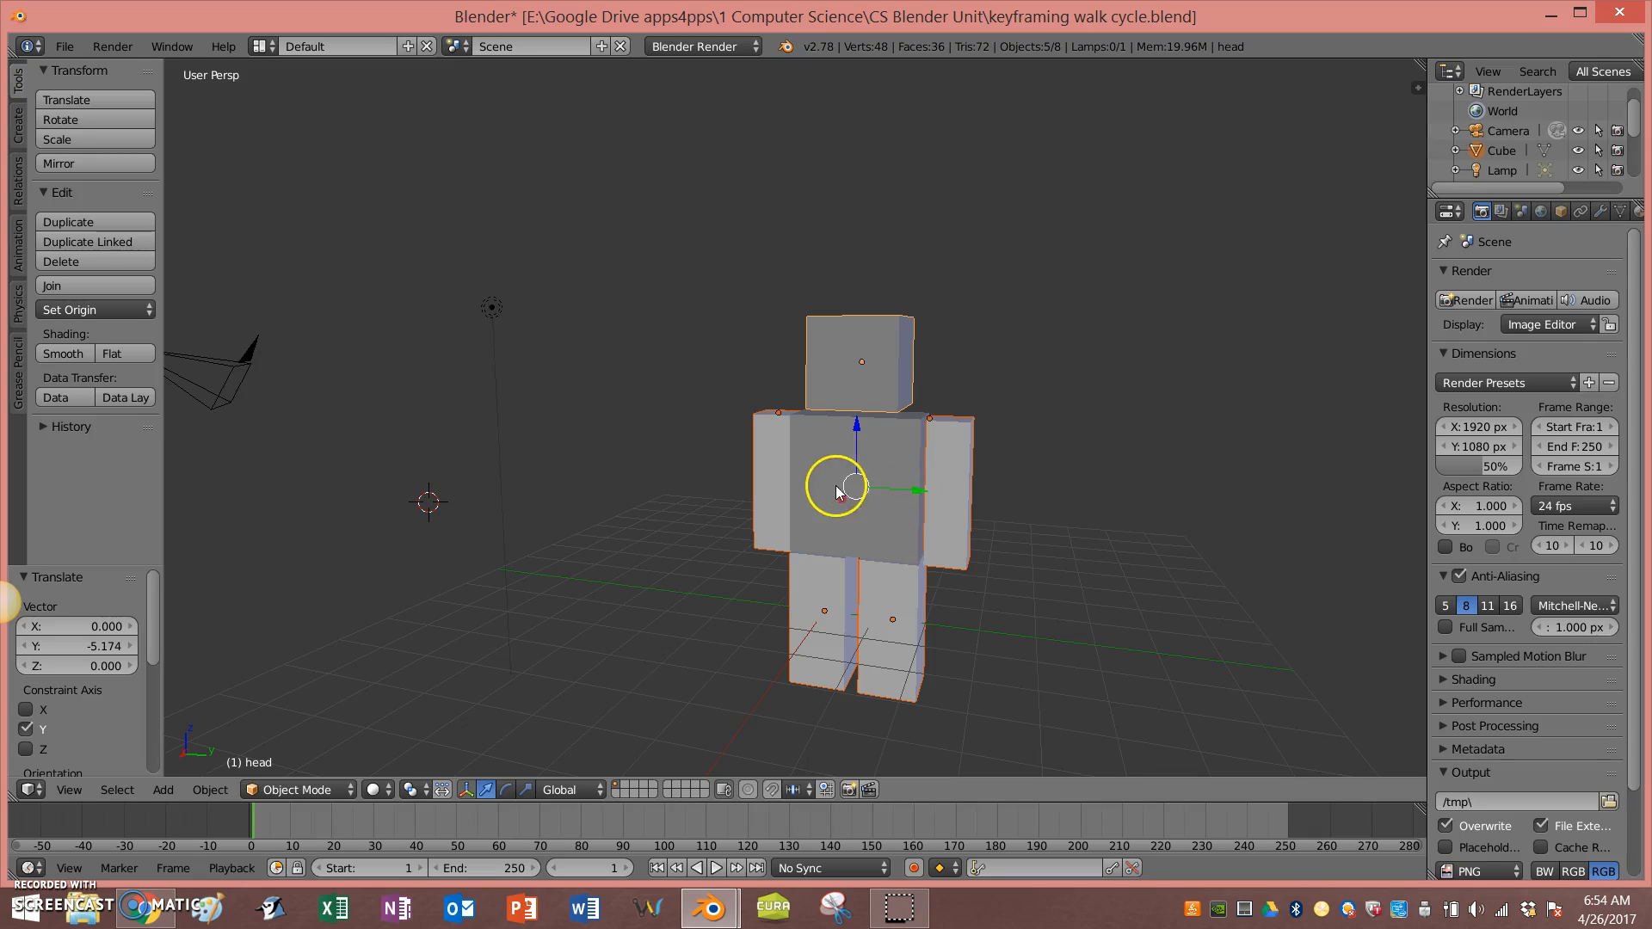
shift+right_click(839, 451)
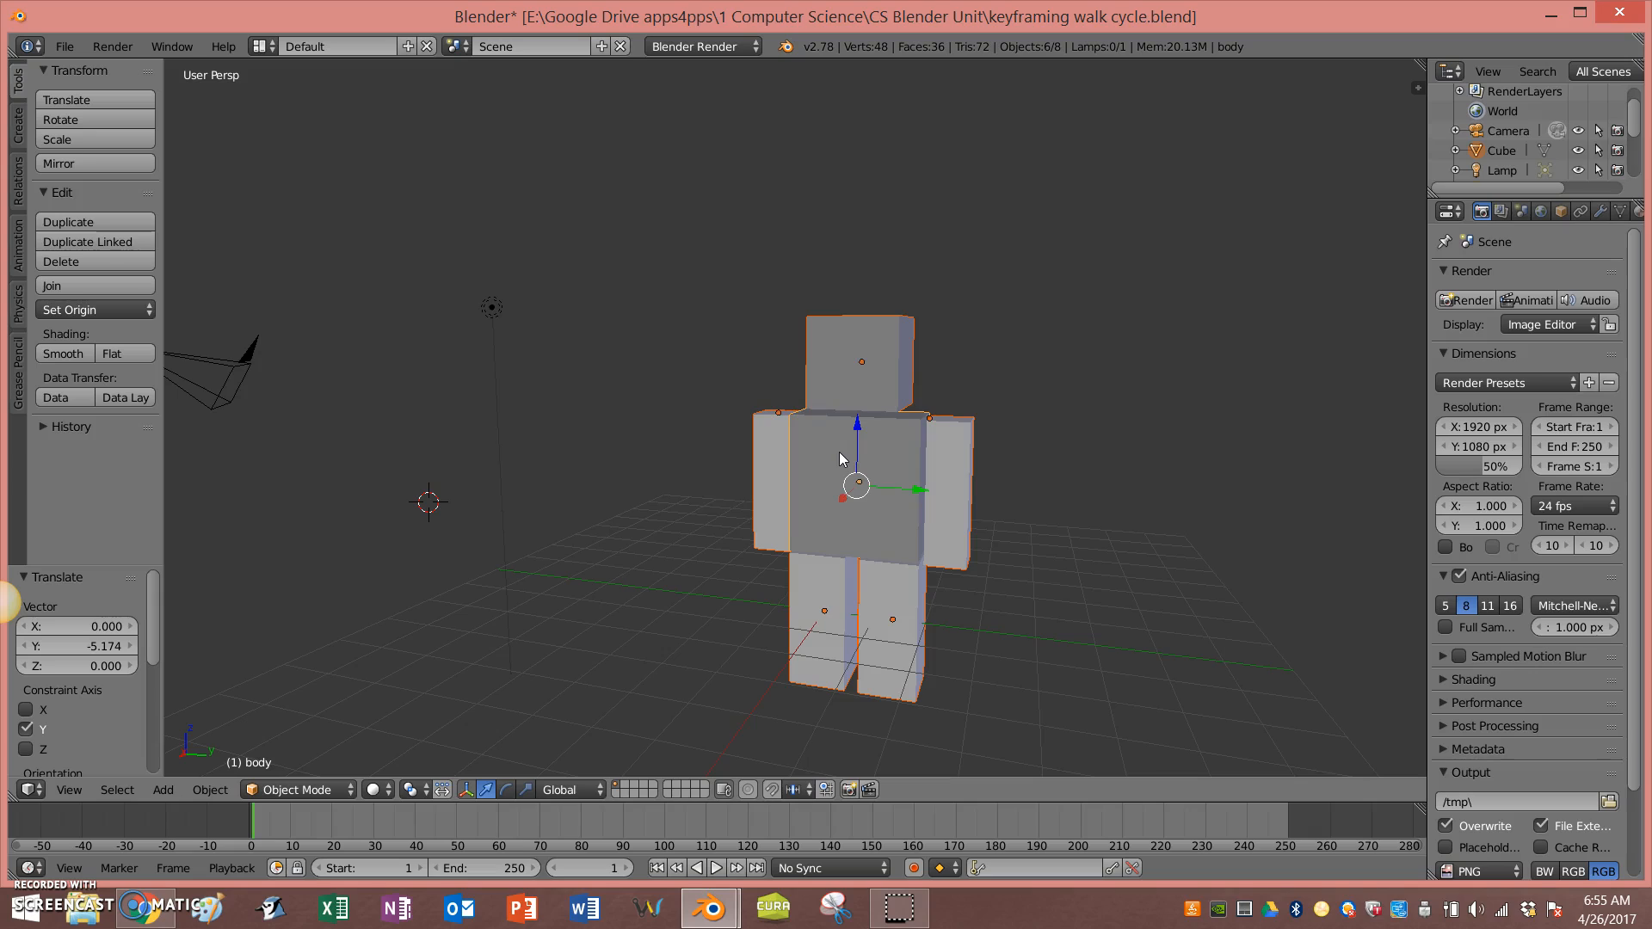
key(ctrl+p)
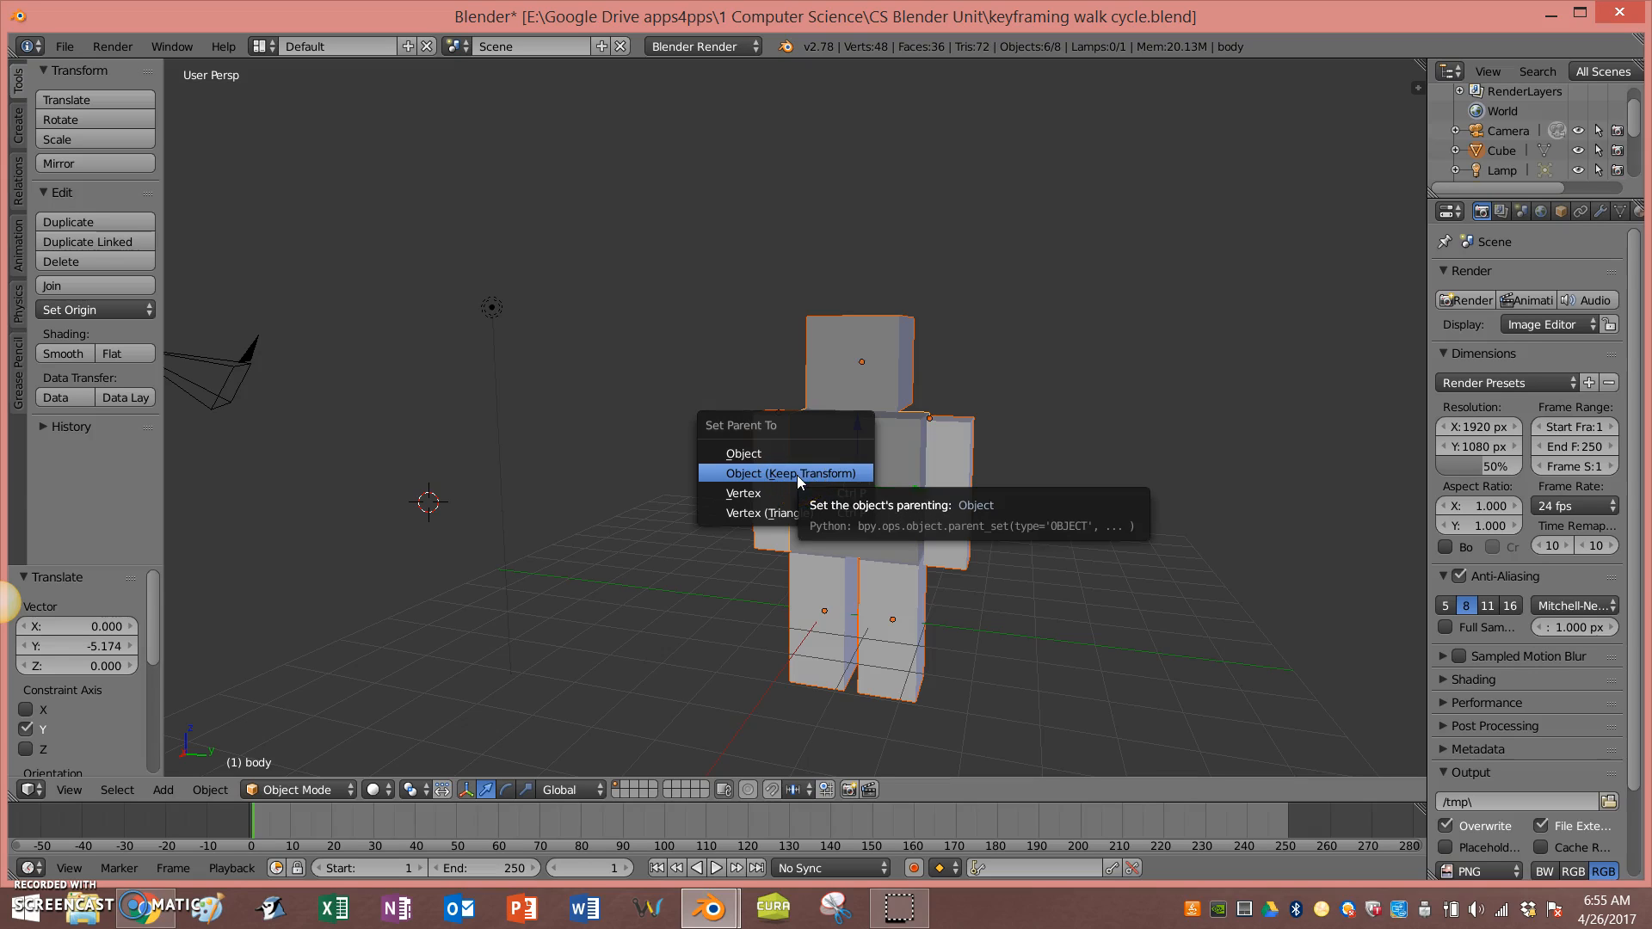
click(799, 448)
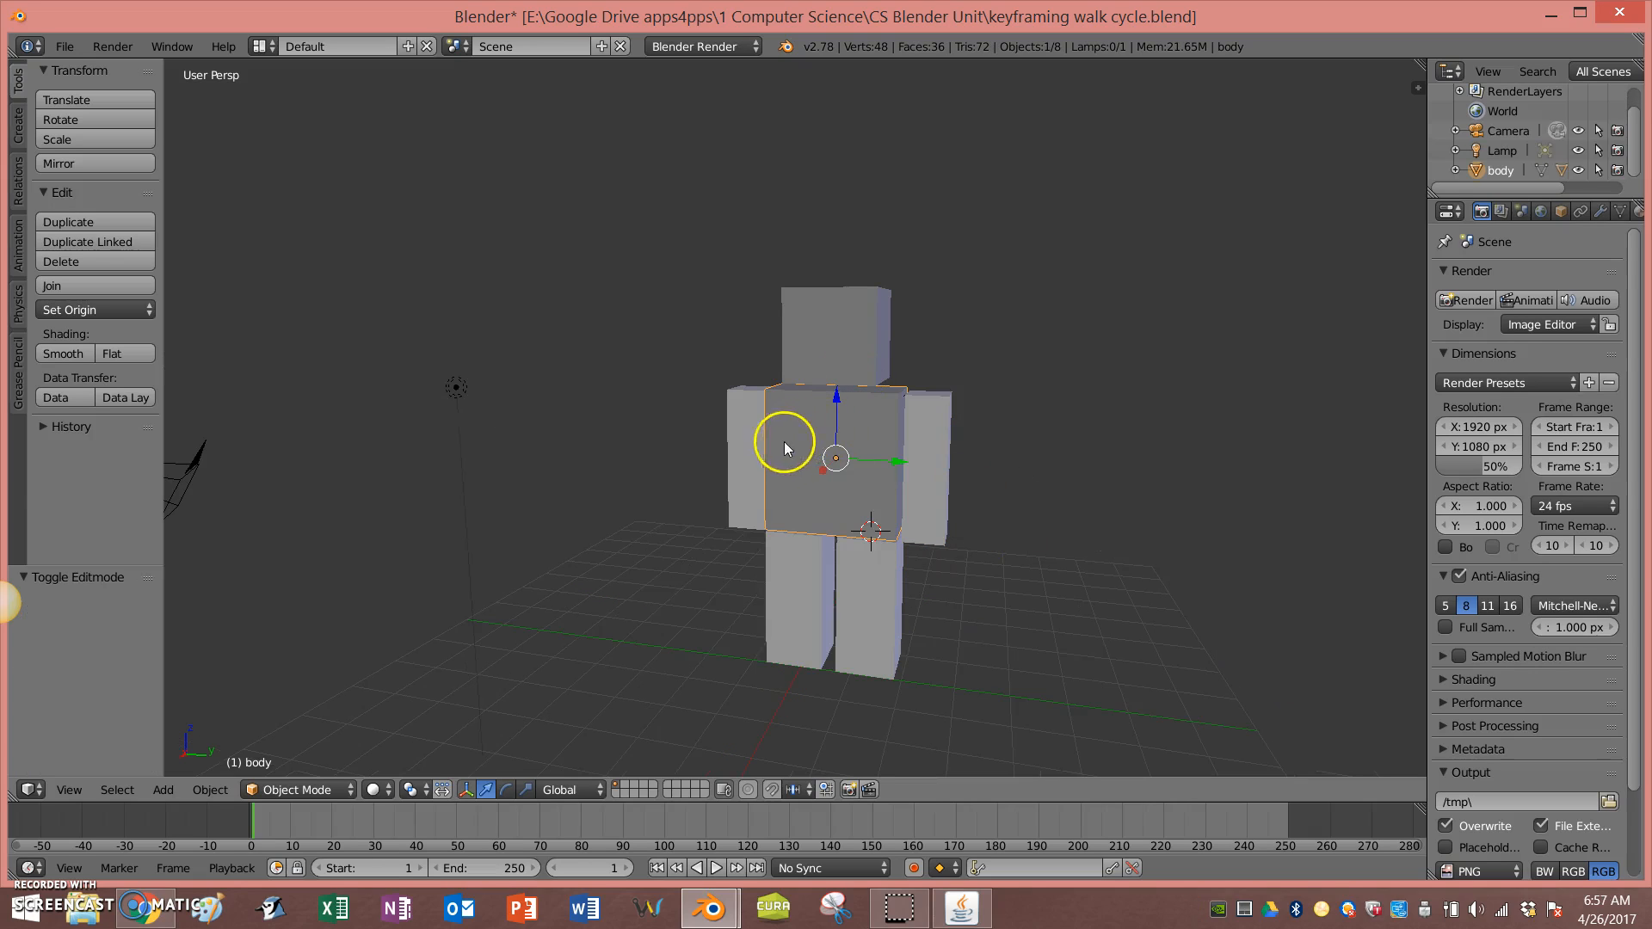
Step: Try nudging and rotating the left arm, then undo both changes
right_click(749, 456)
right_click(826, 460)
mouse_move(833, 394)
mouse_down()
mouse_move(844, 298)
mouse_move(837, 416)
mouse_move(842, 317)
mouse_move(835, 389)
mouse_up()
right_click(936, 431)
mouse_move(981, 389)
mouse_down()
mouse_move(1005, 393)
mouse_move(984, 400)
mouse_up()
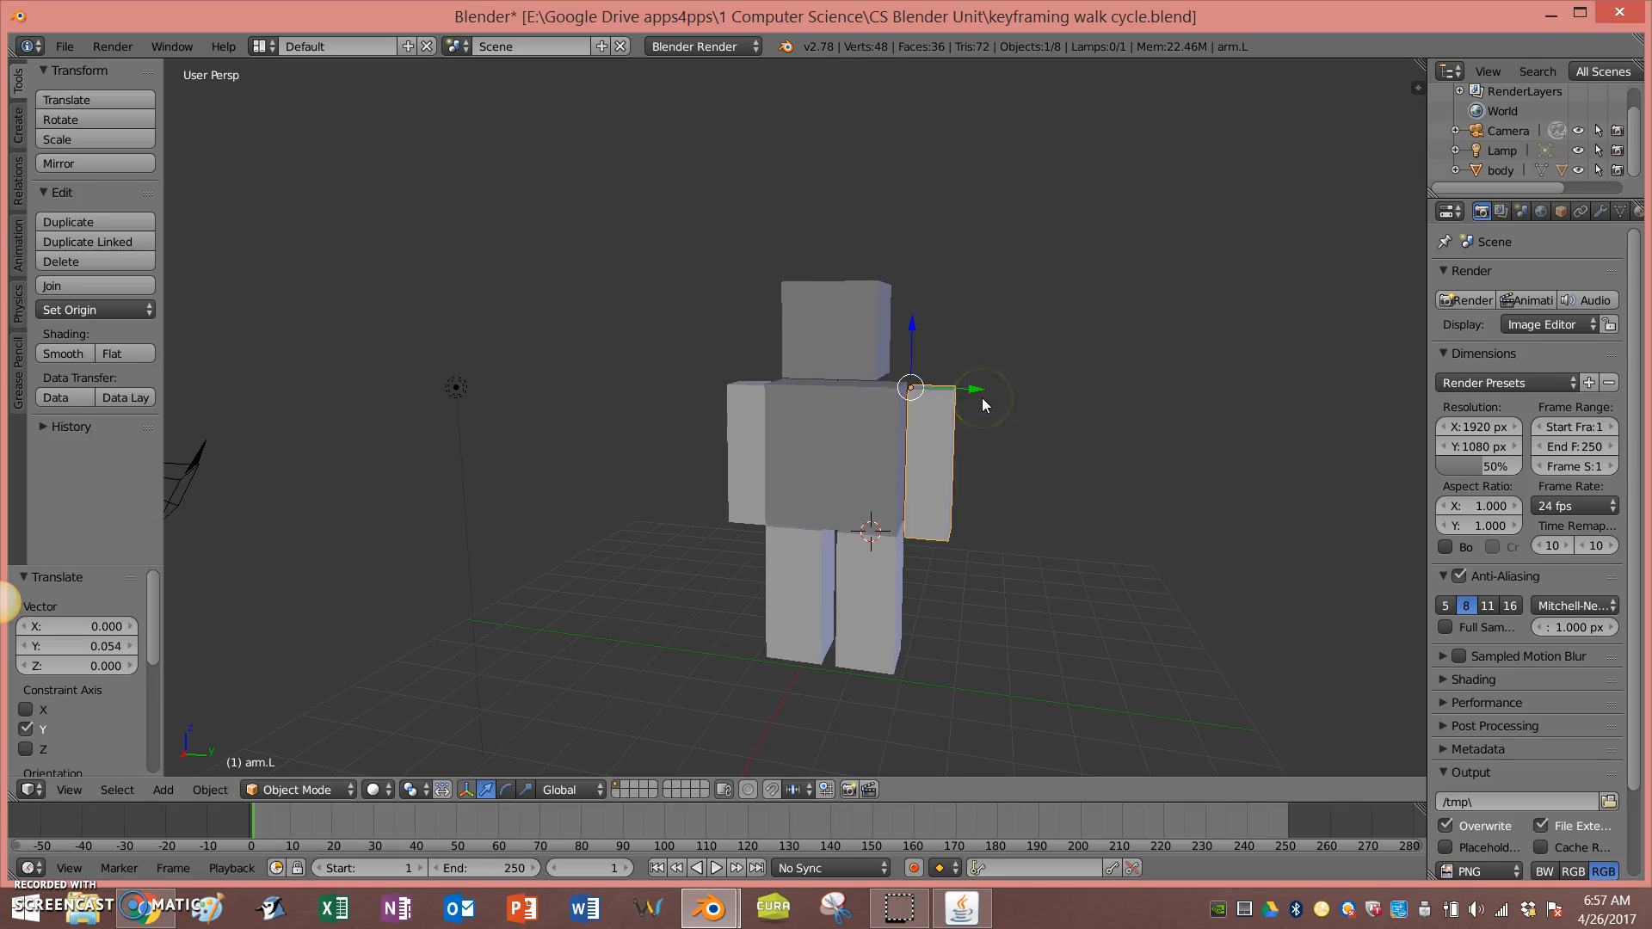
key(r)
click(1000, 392)
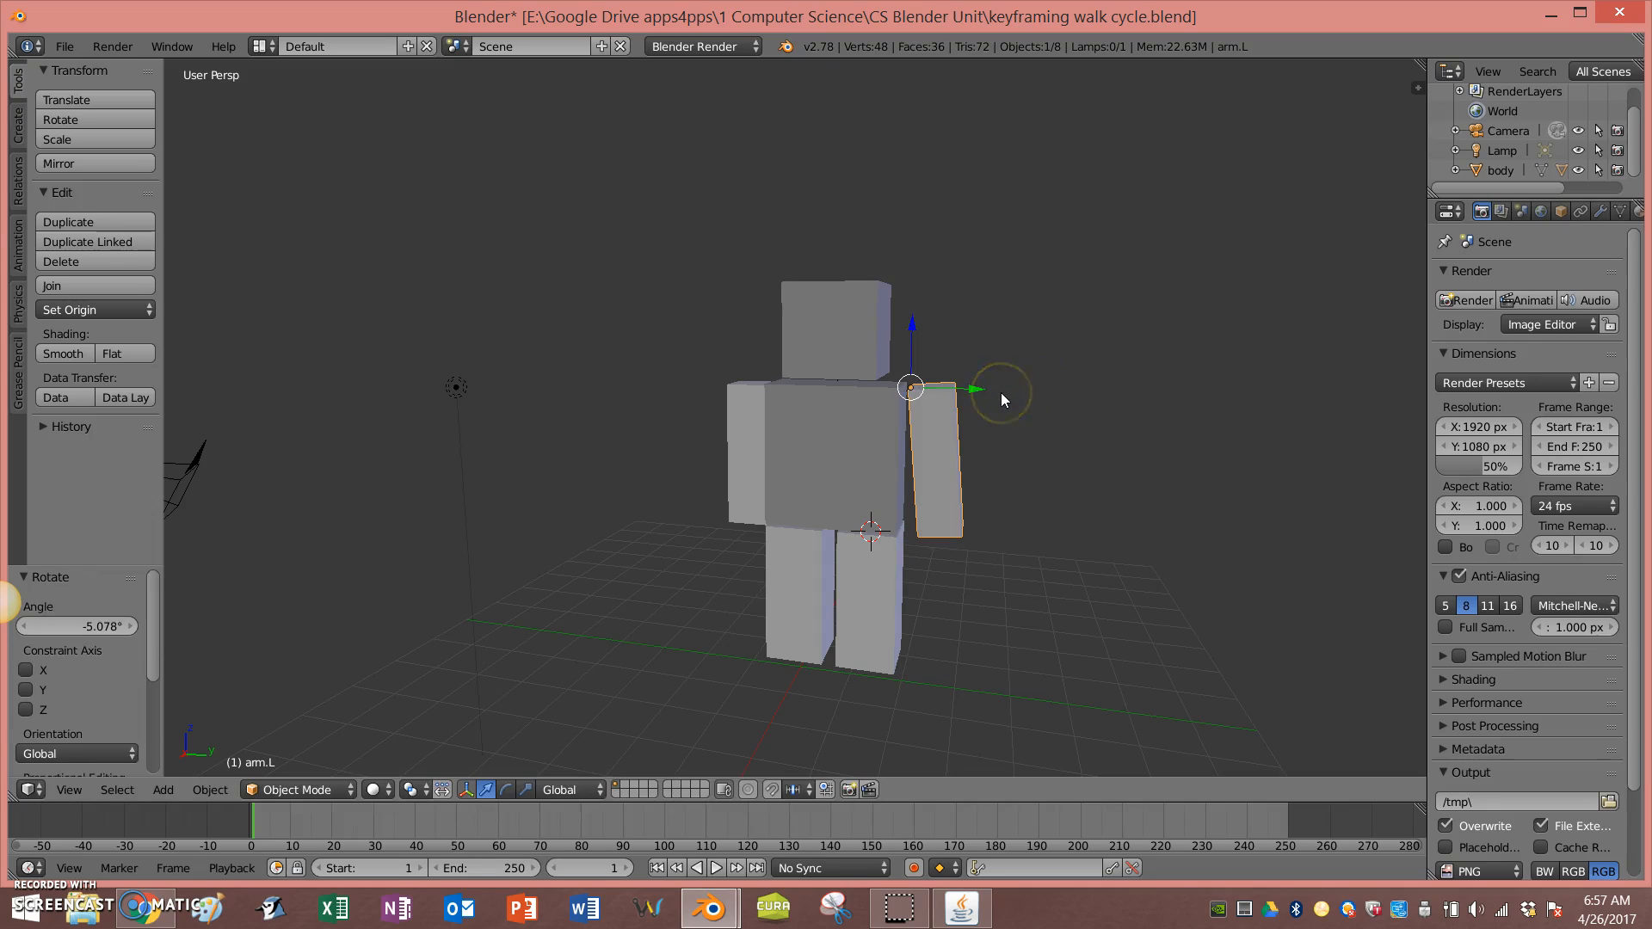
key(ctrl+z)
key(ctrl+z)
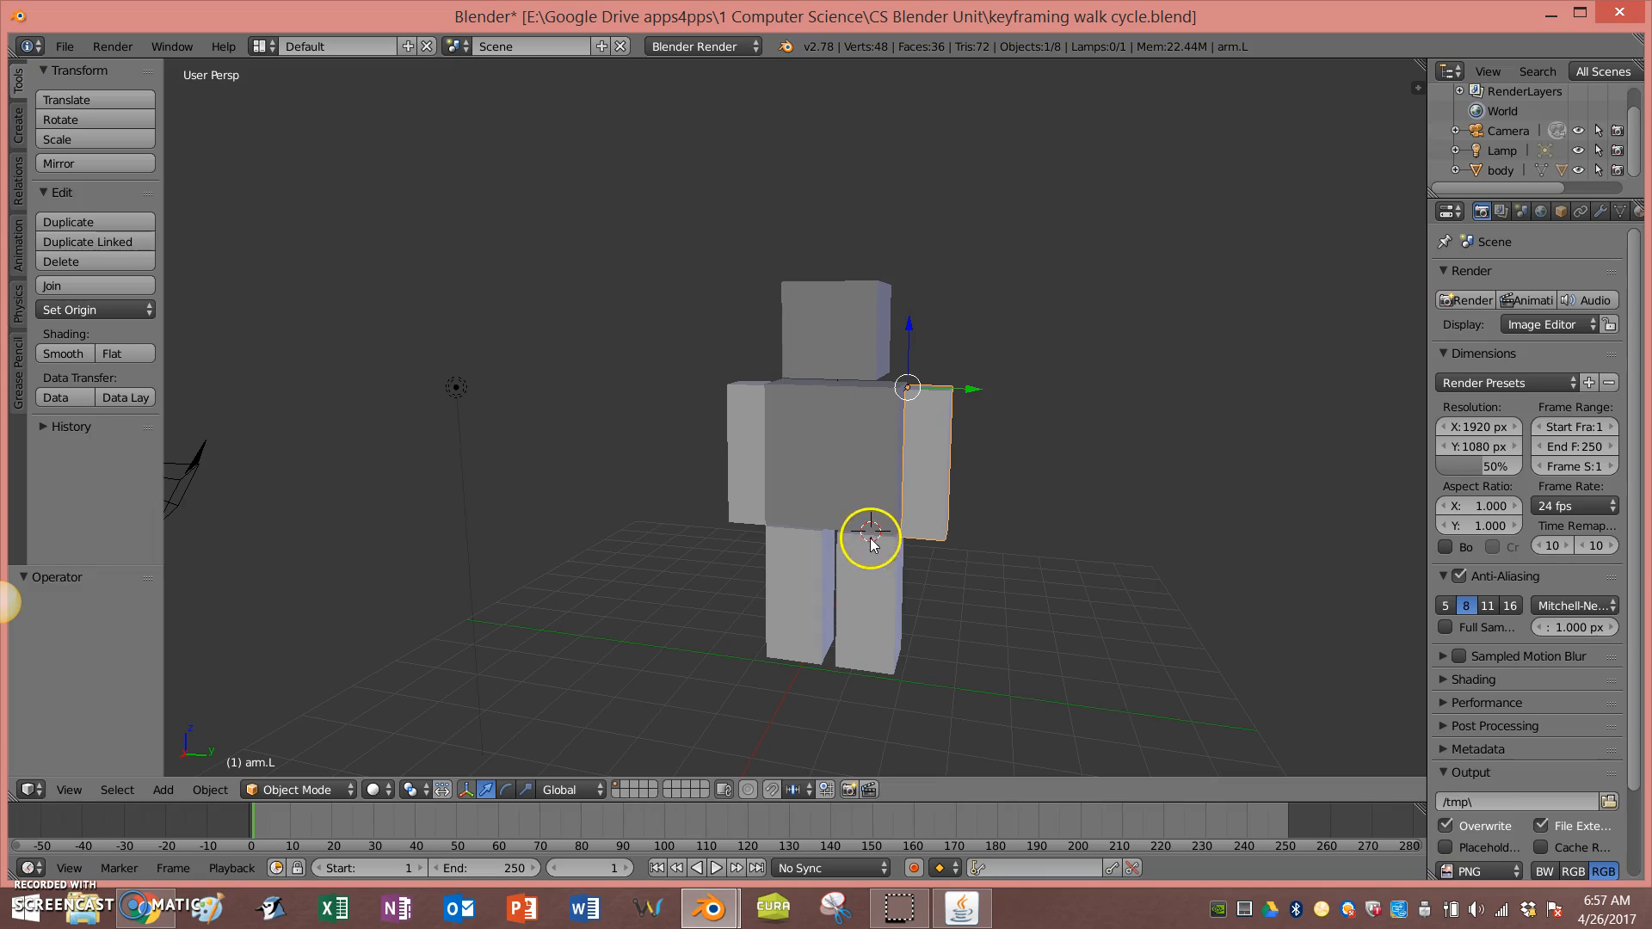
Step: Try rotating the left leg from a side view, cancelling the rotation
click(607, 626)
right_click(875, 586)
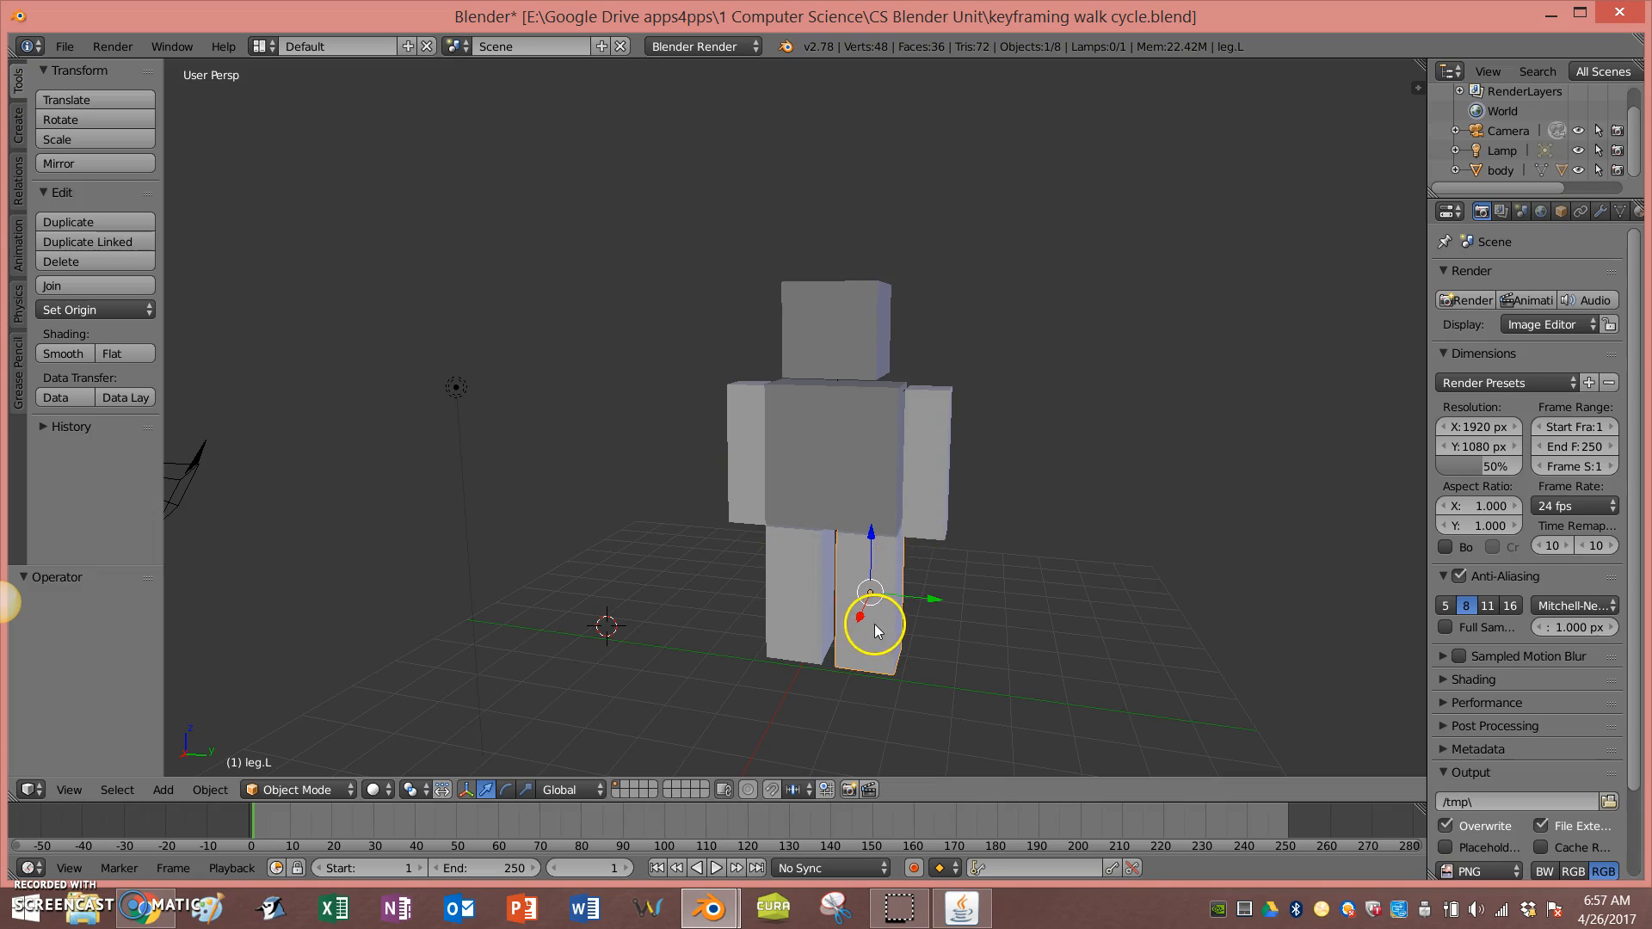
middle_drag(1018, 527, 856, 527)
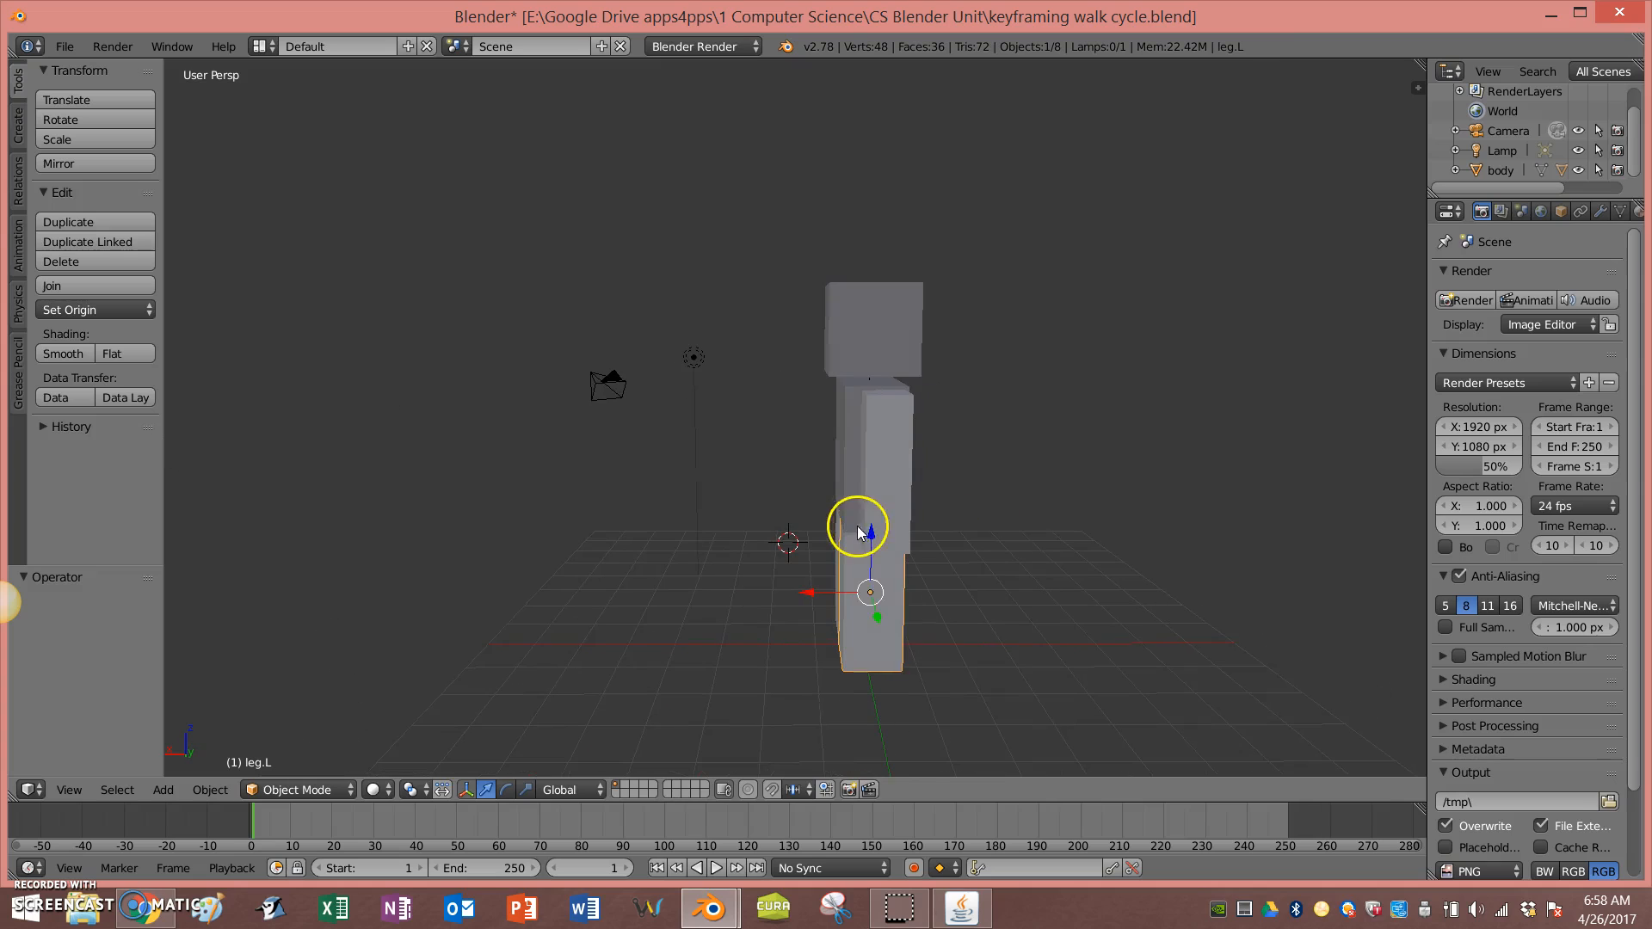
key(r)
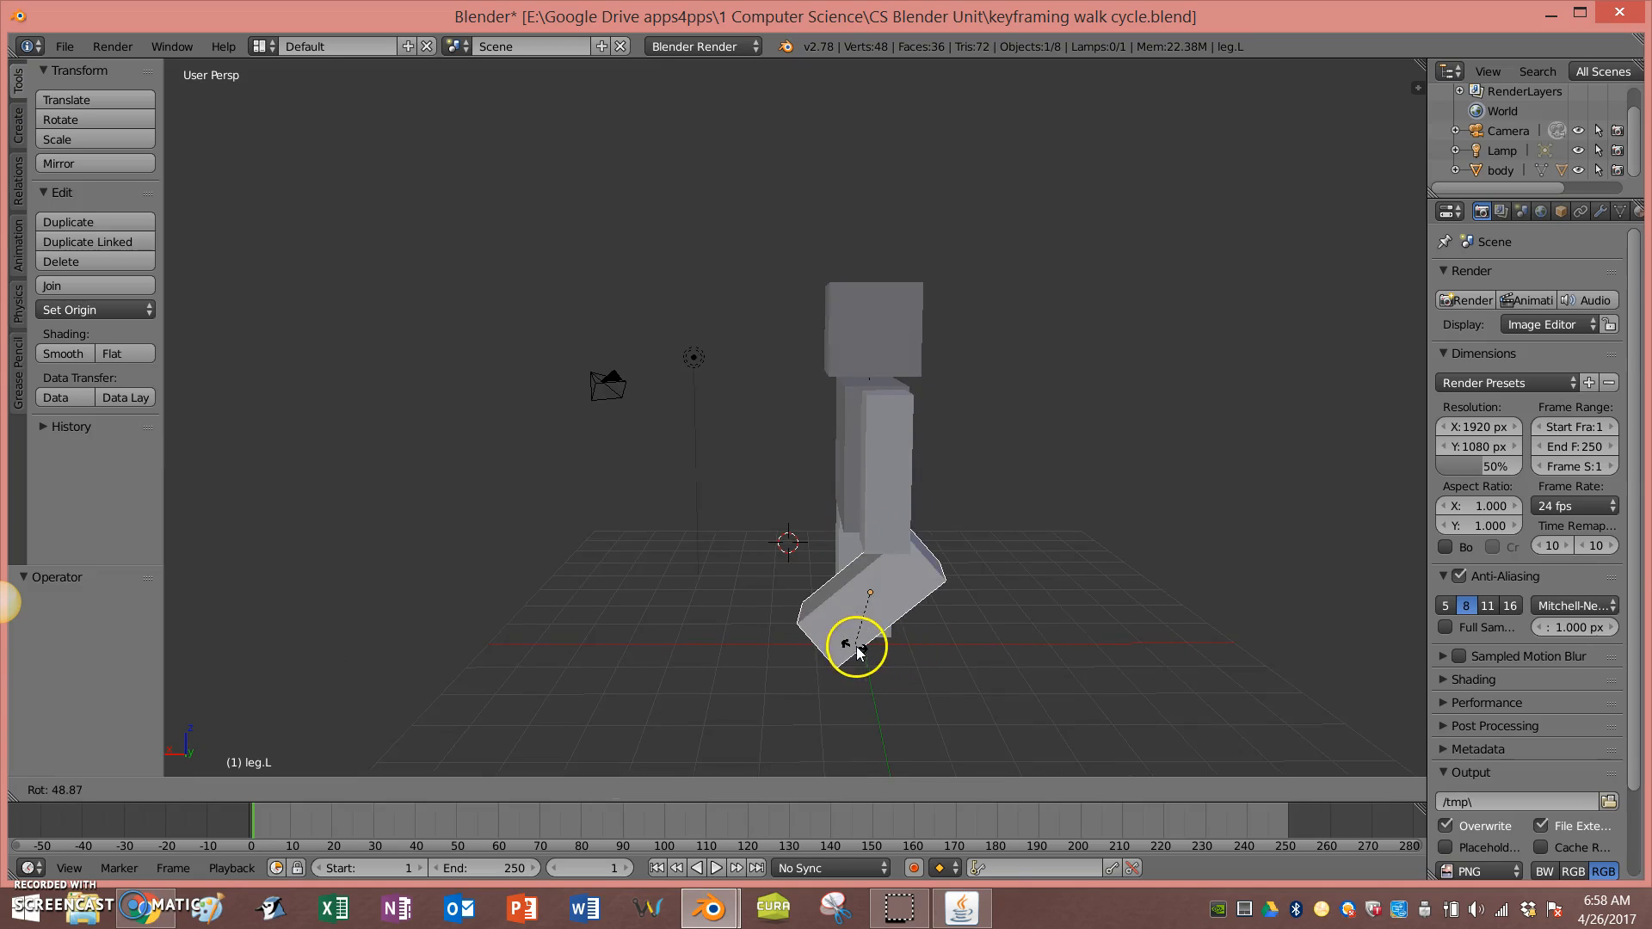
key(Escape)
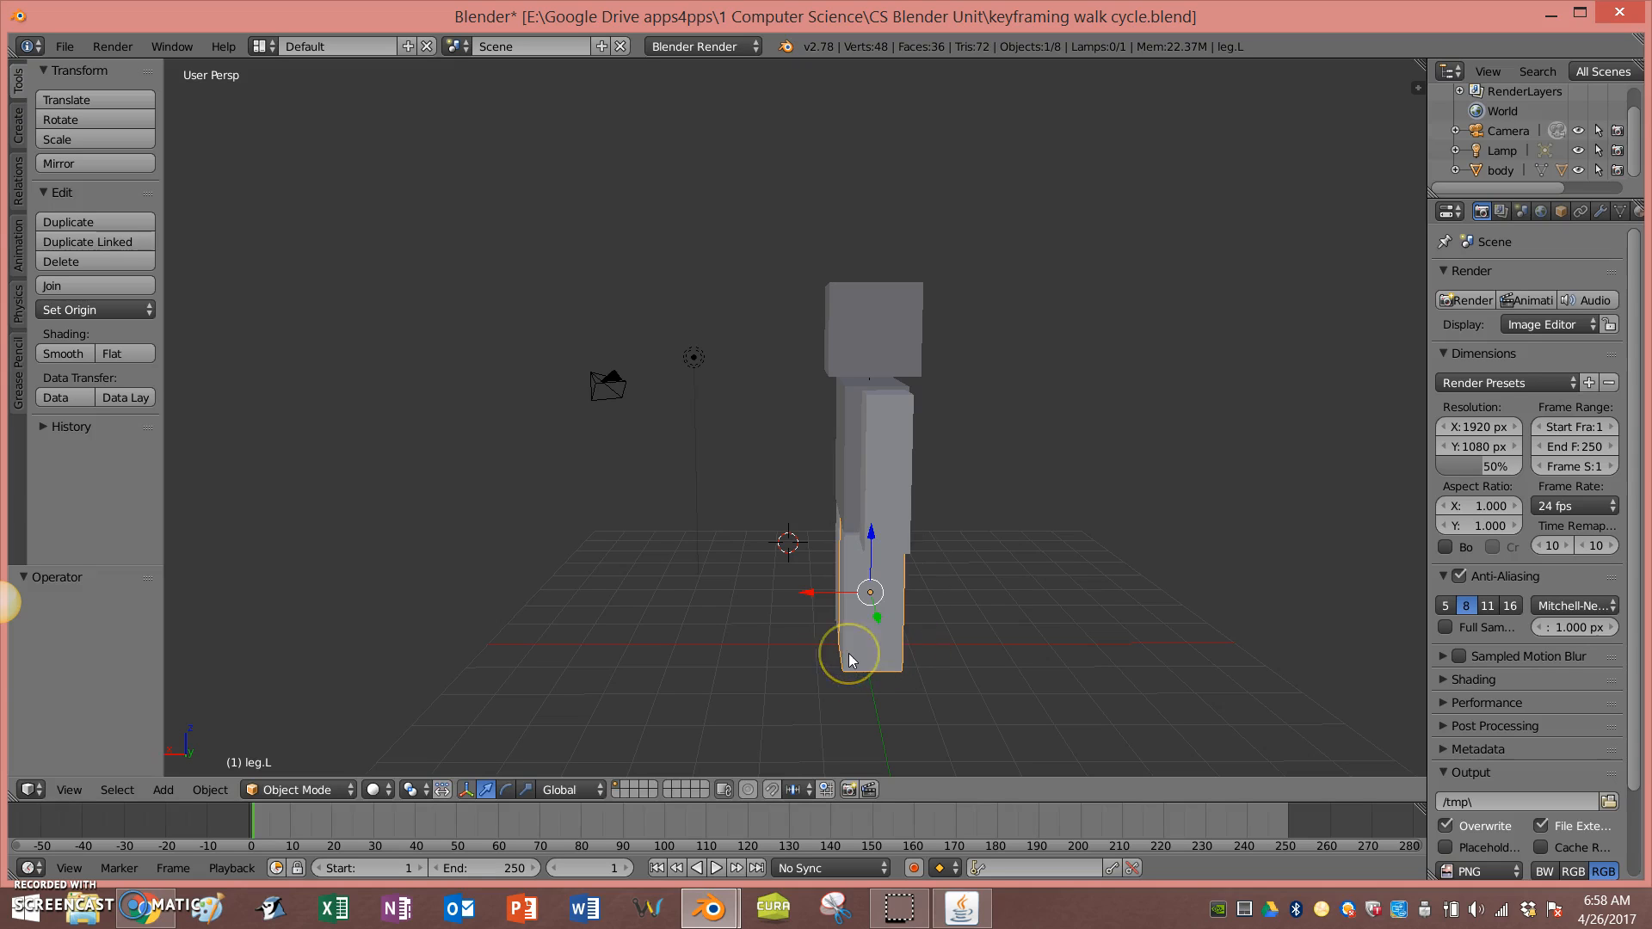
middle_drag(822, 663, 979, 630)
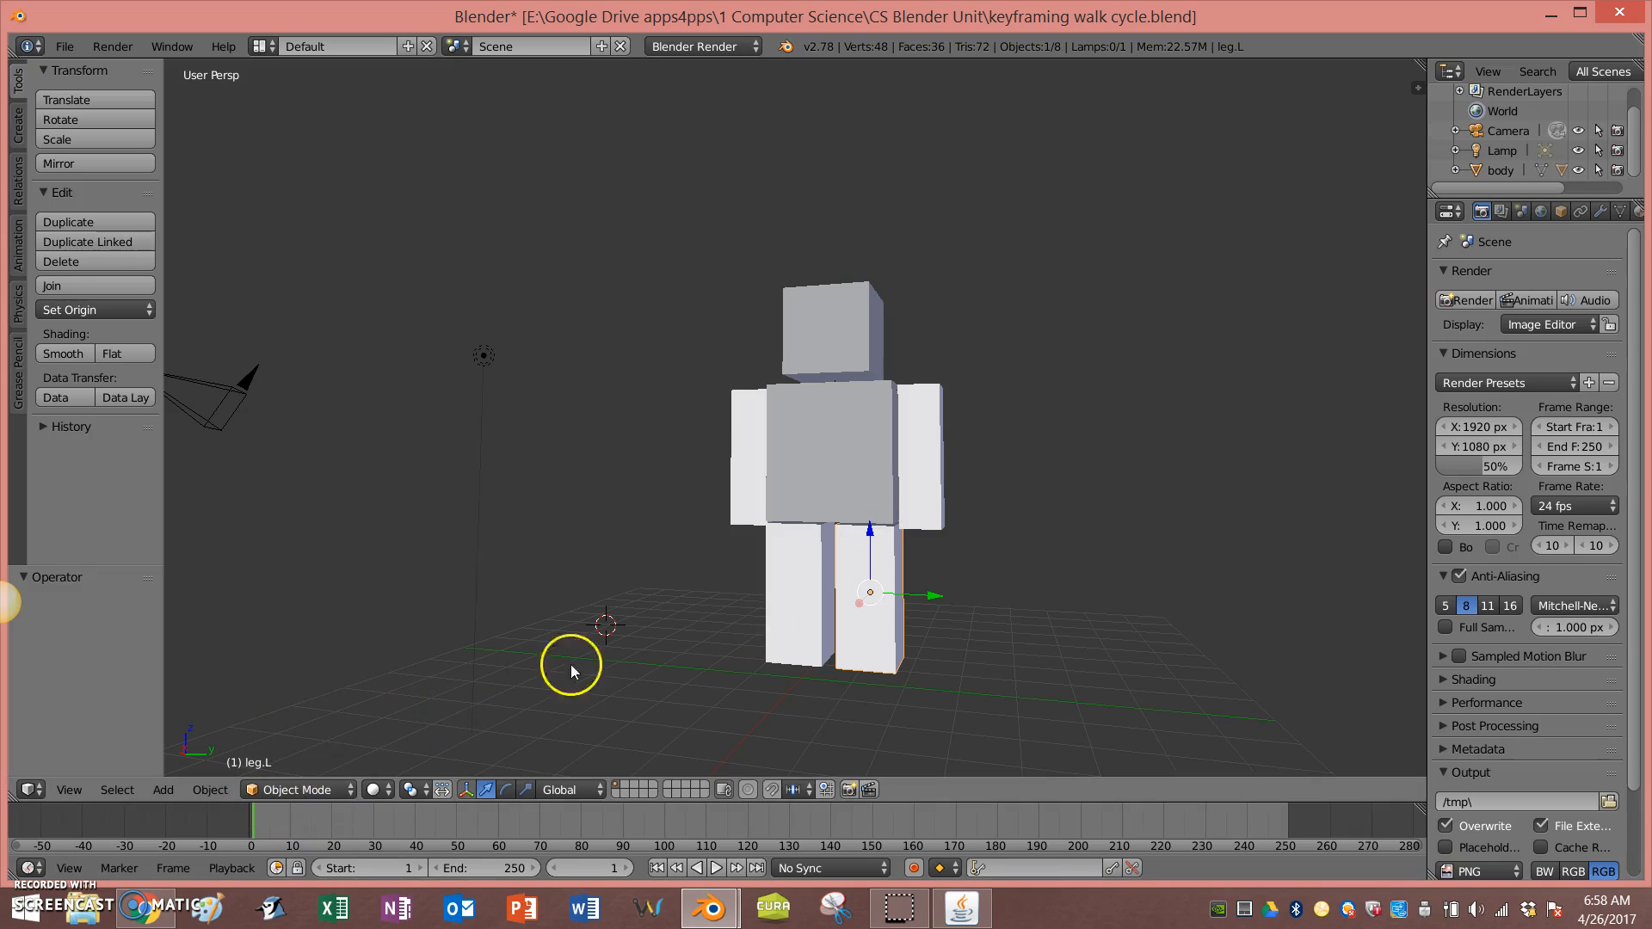
Step: In Edit Mode, select the top face of the left leg and snap the 3D cursor to it
key(Tab)
mouse_move(875, 597)
middle_down()
mouse_move(880, 627)
mouse_move(871, 607)
middle_up()
right_click(886, 551)
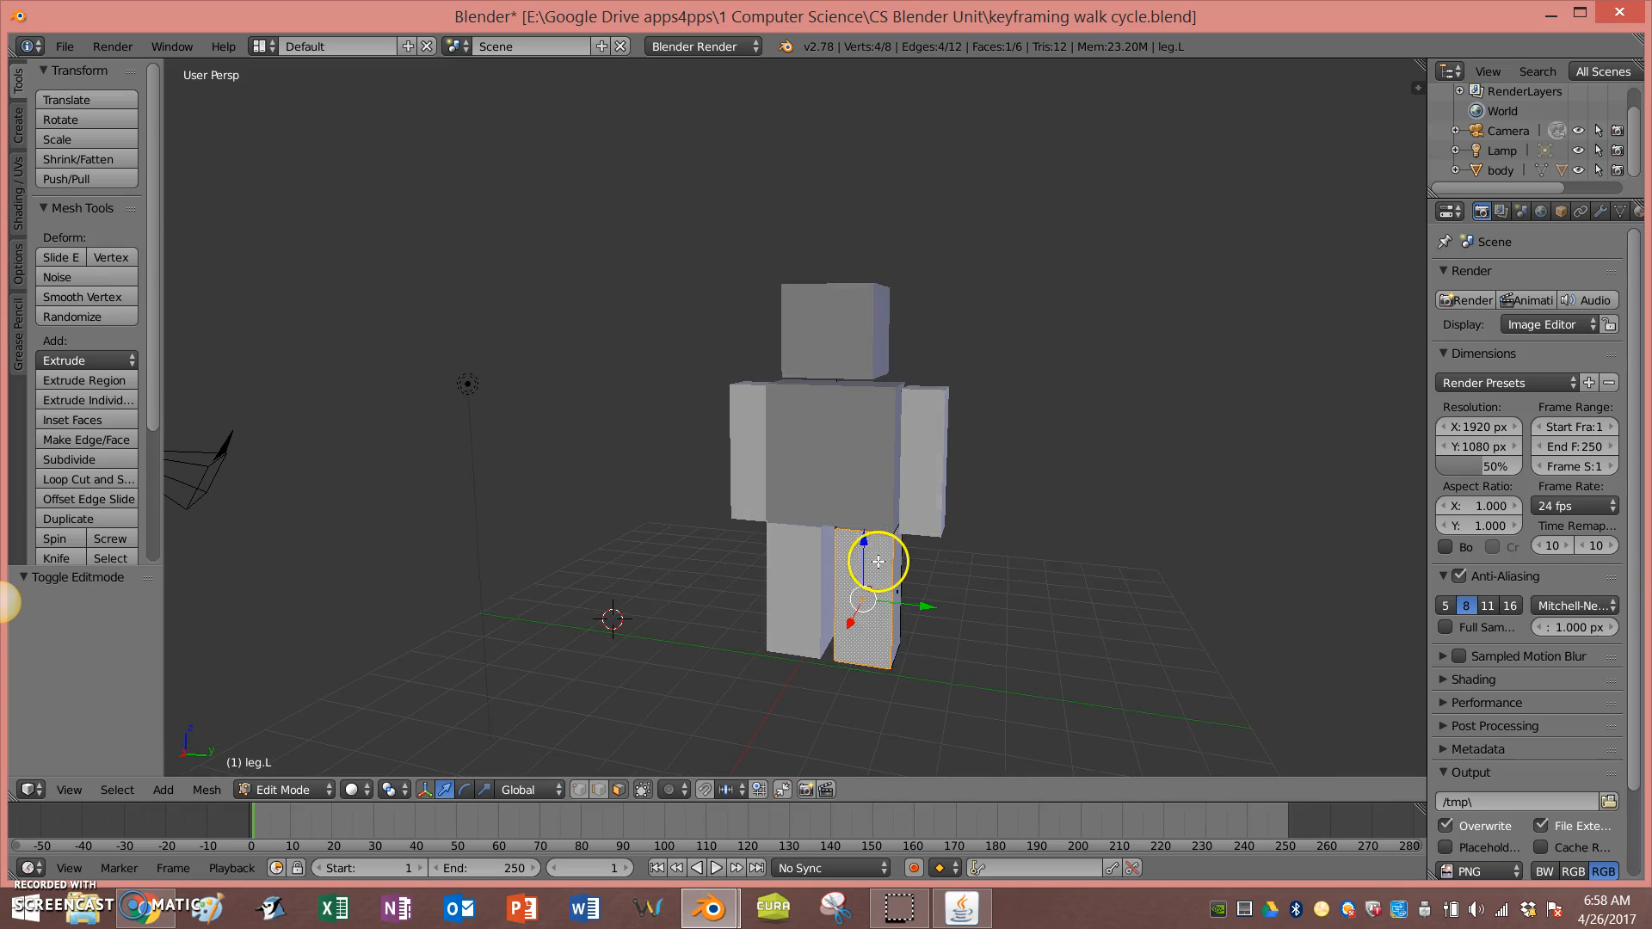
right_click(889, 538)
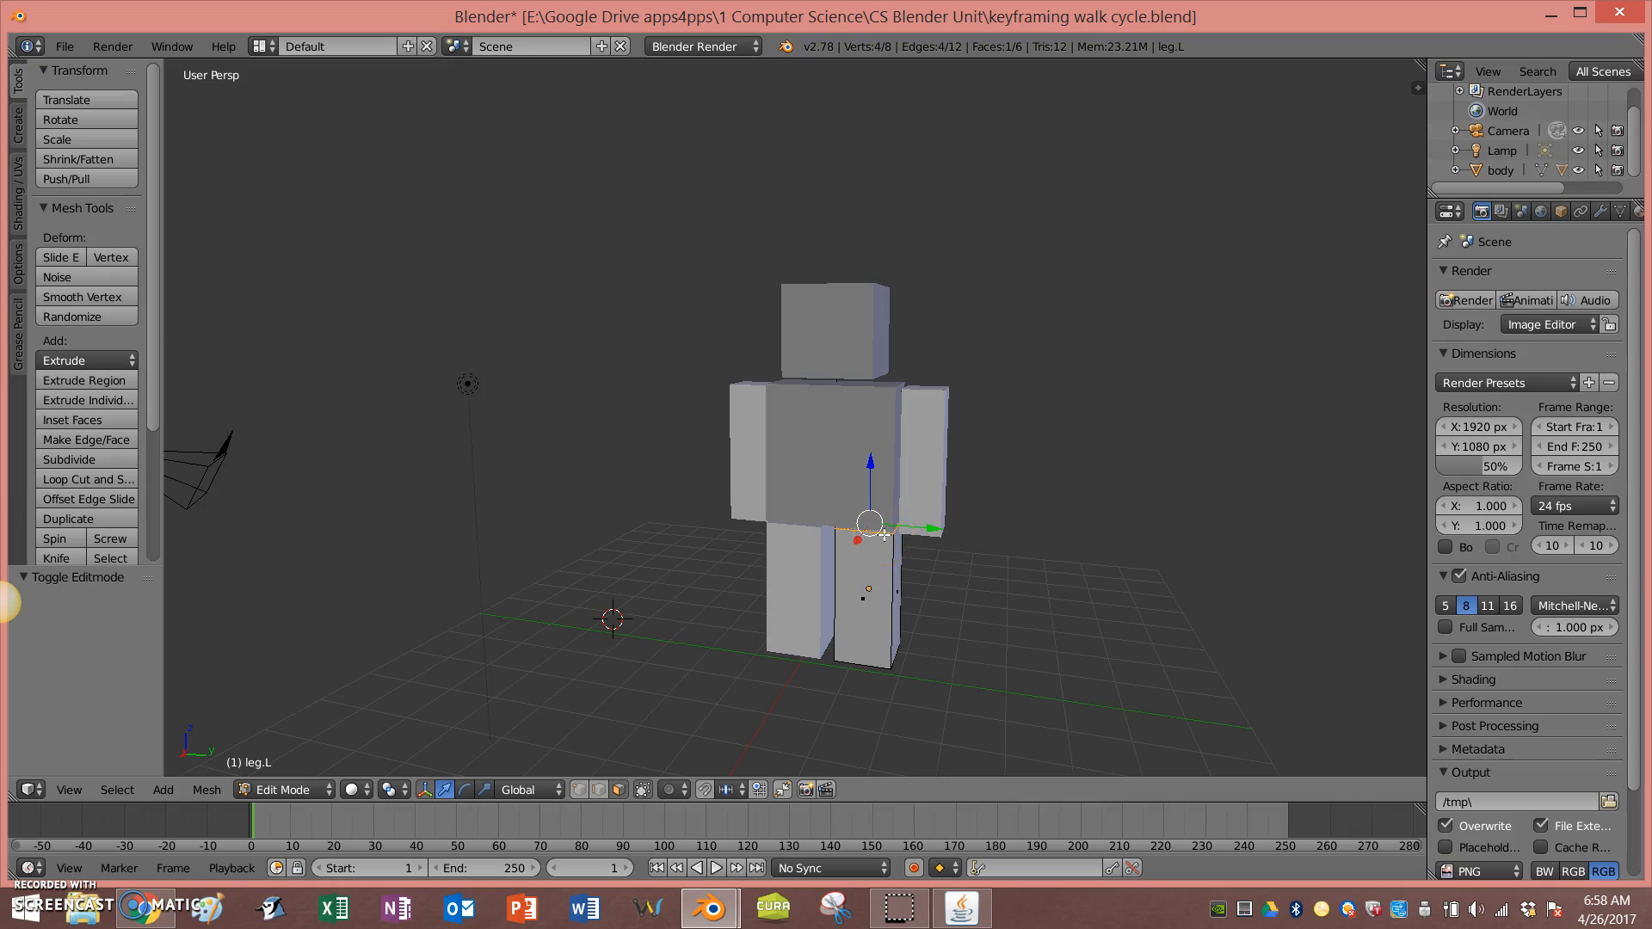
key(z)
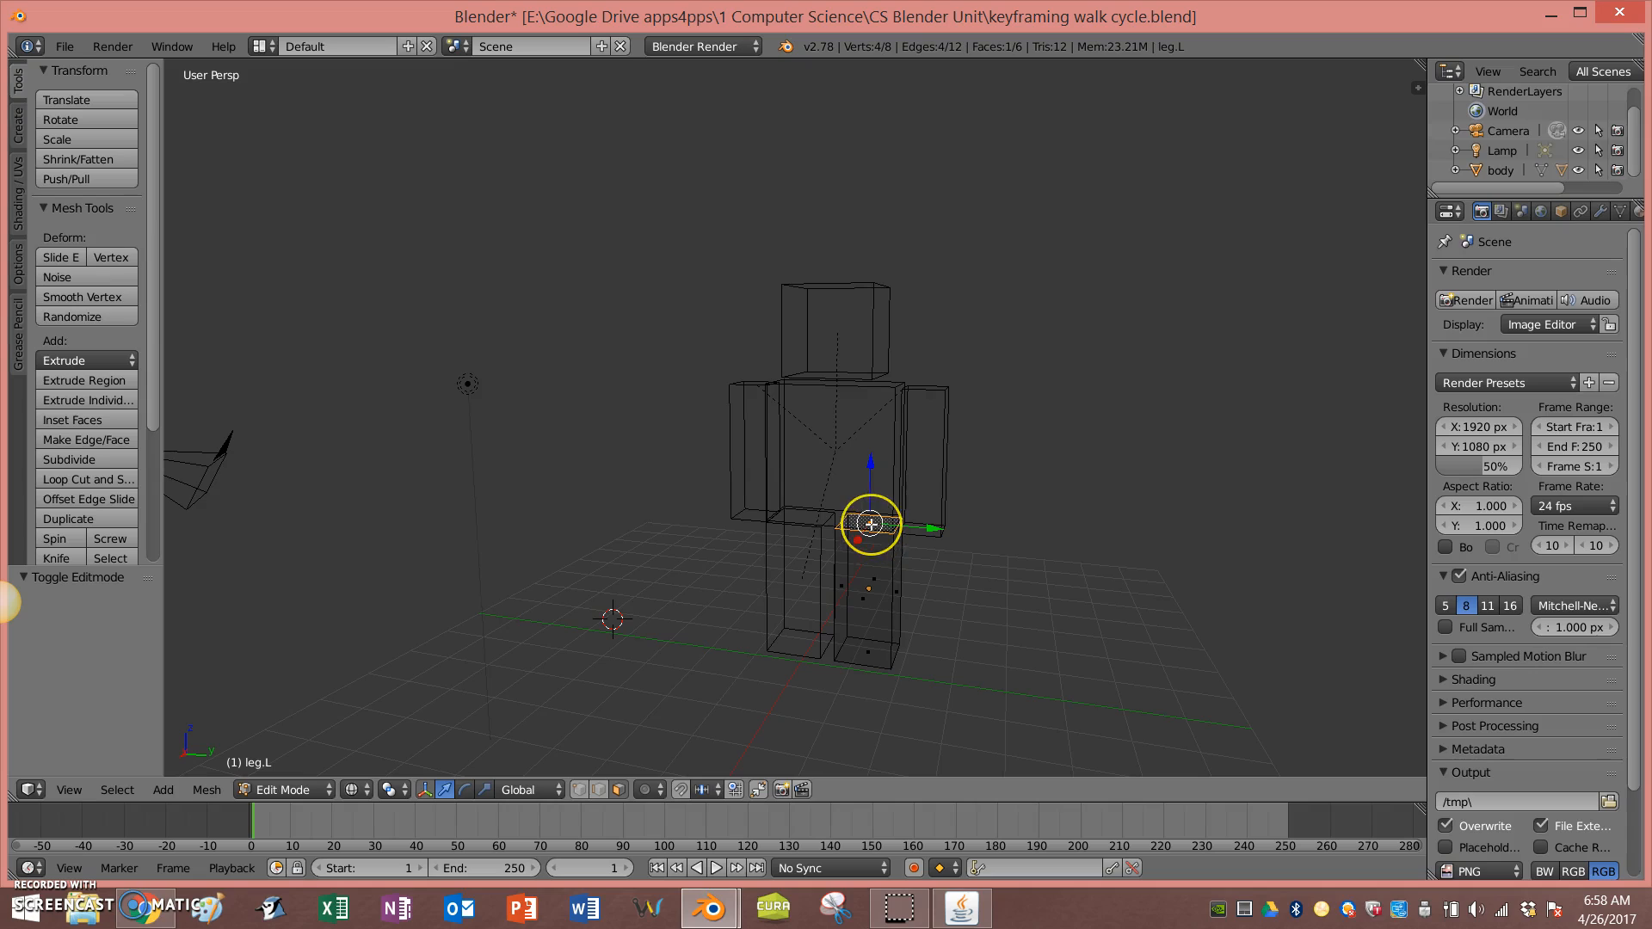
right_click(871, 520)
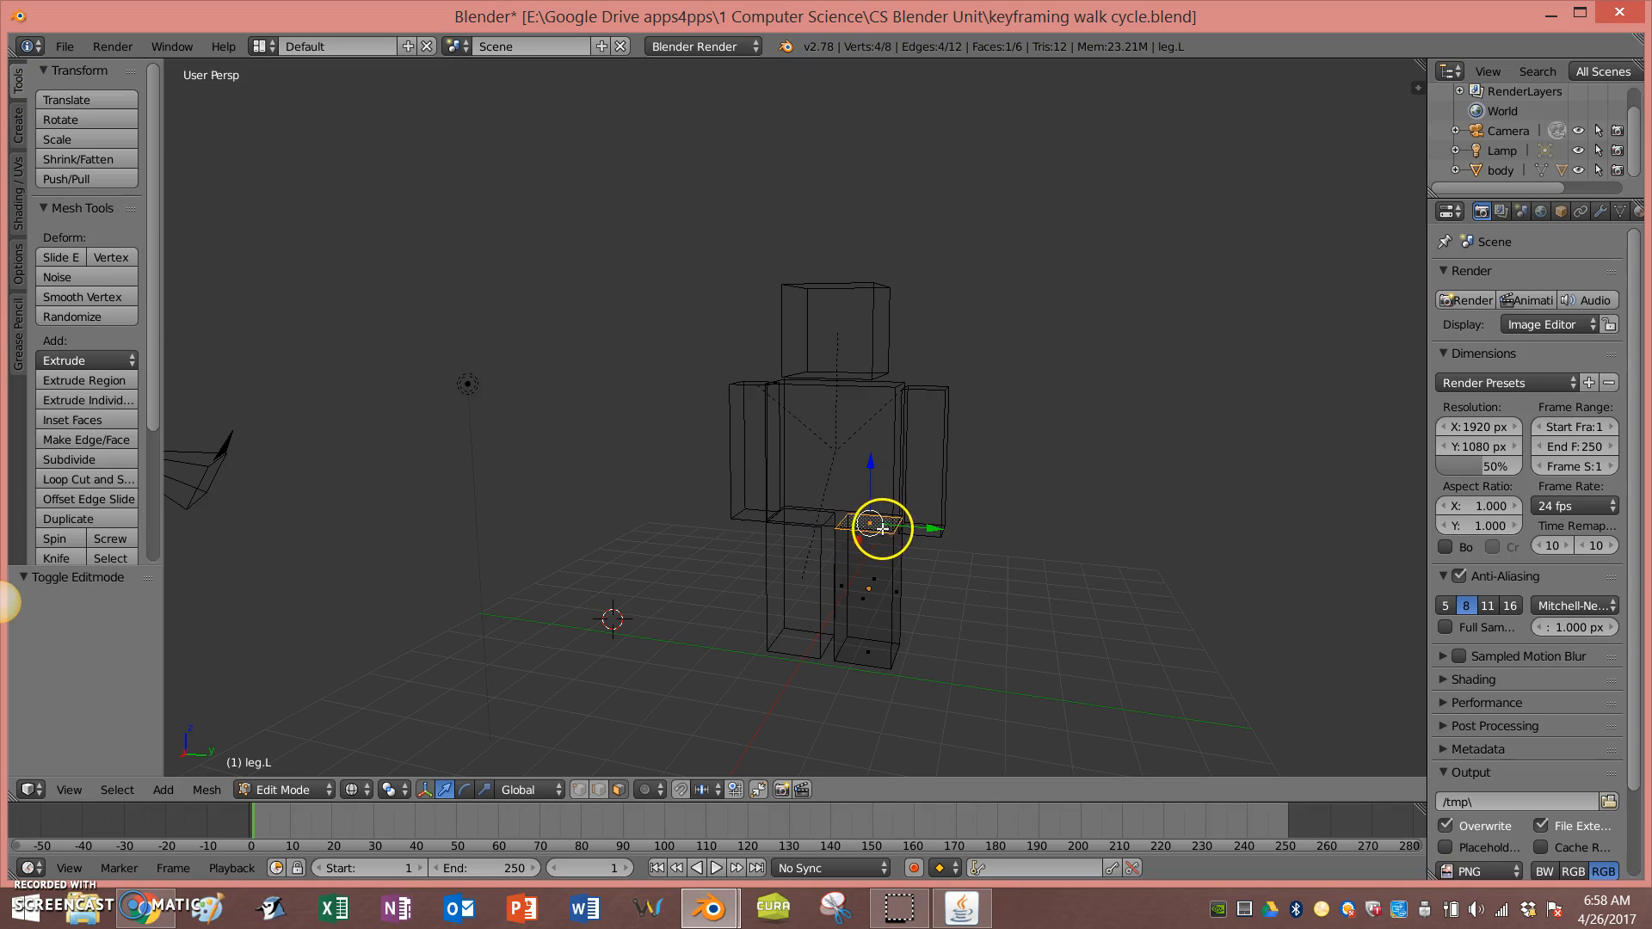
key(z)
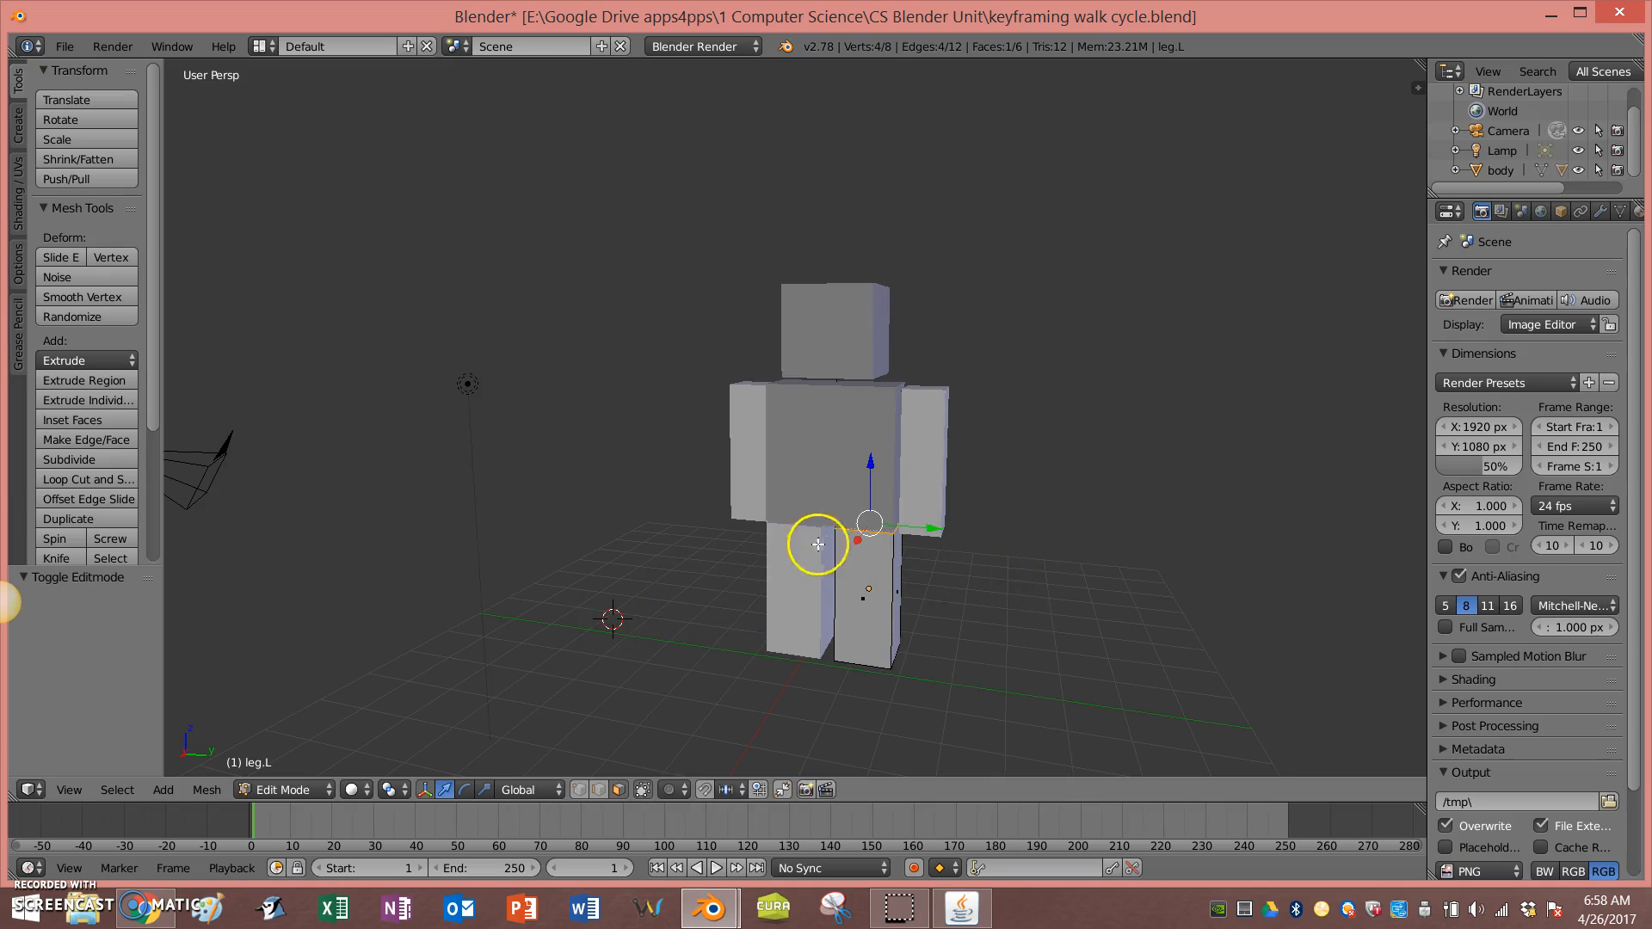
key(shift+s)
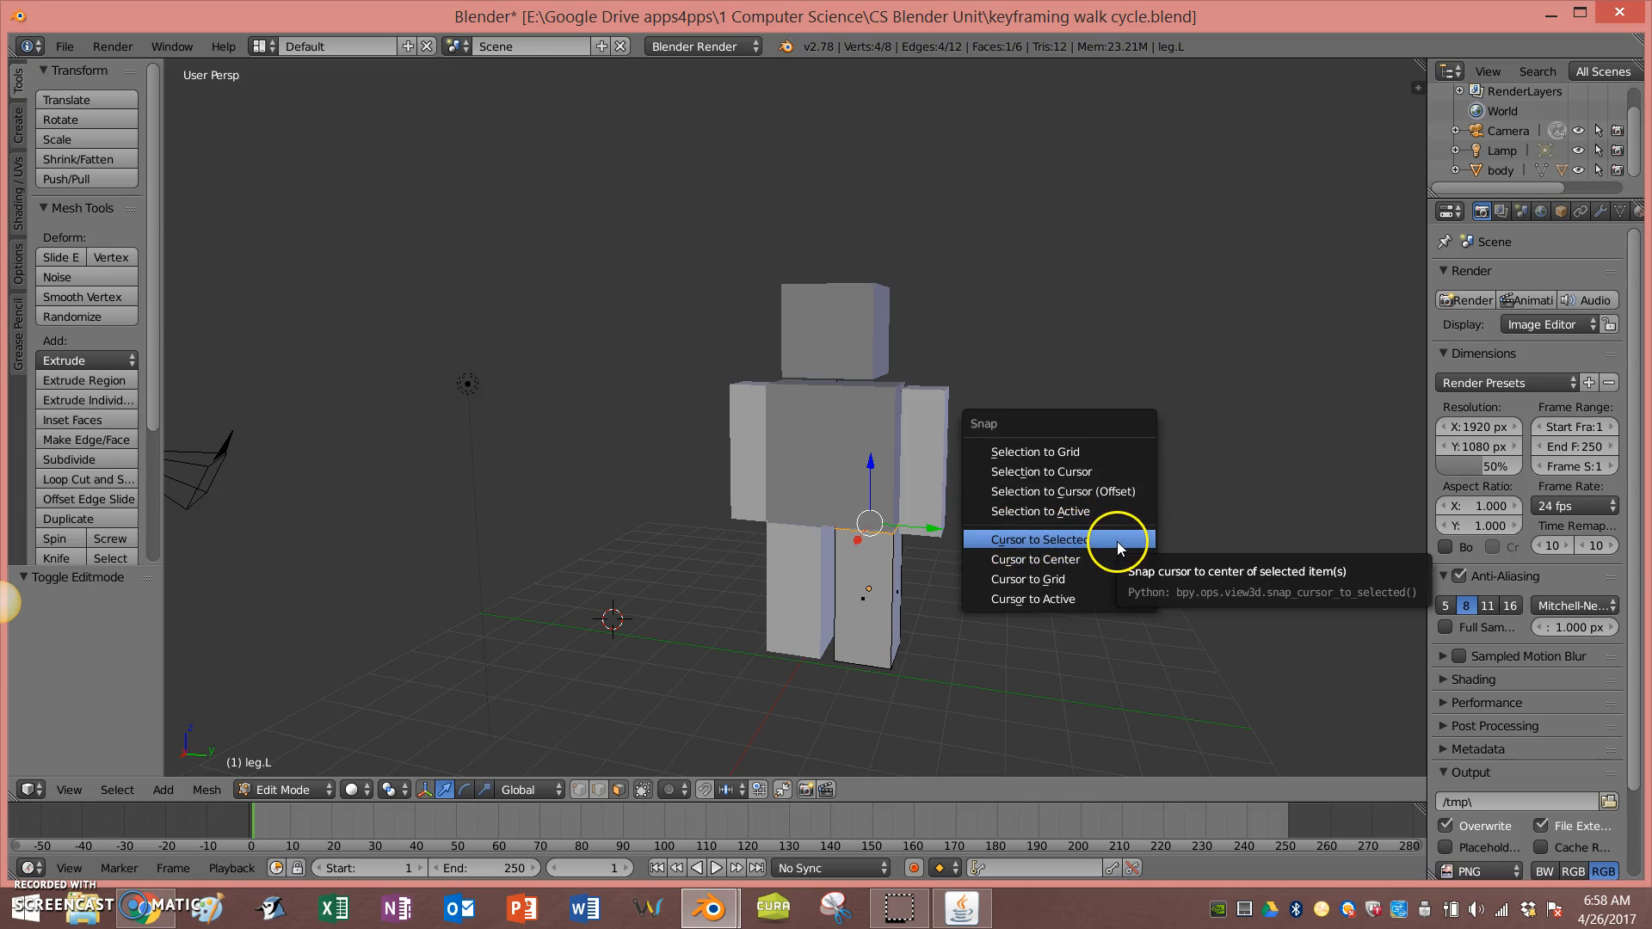
click(1117, 540)
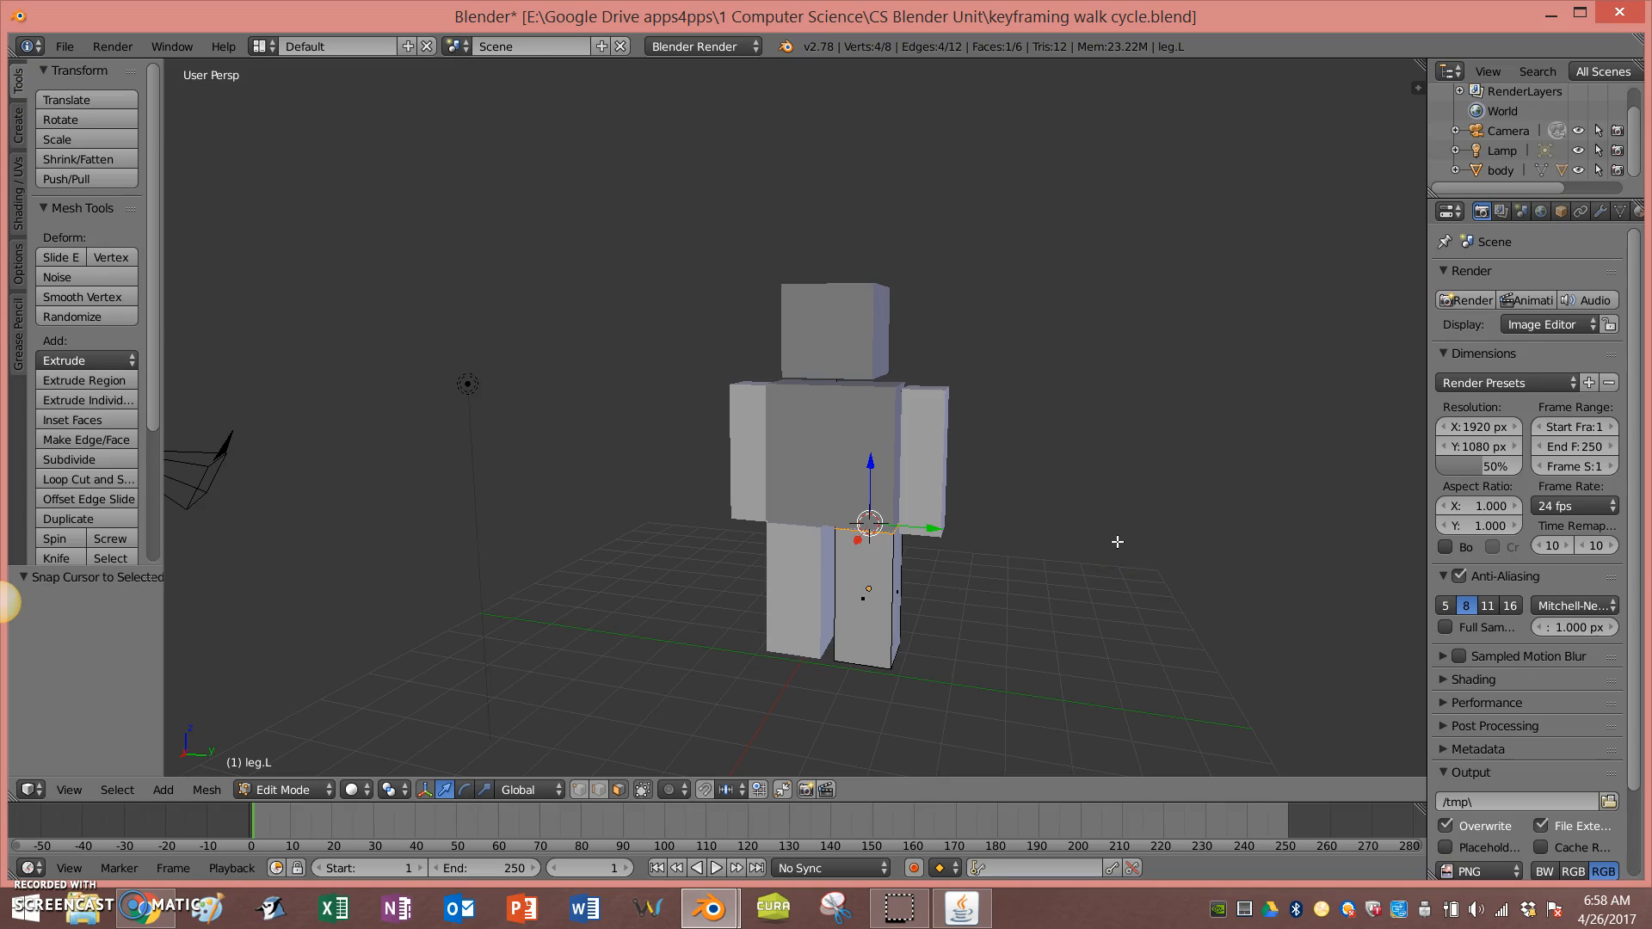
Step: Set the left leg's origin to the 3D cursor at its top
key(Tab)
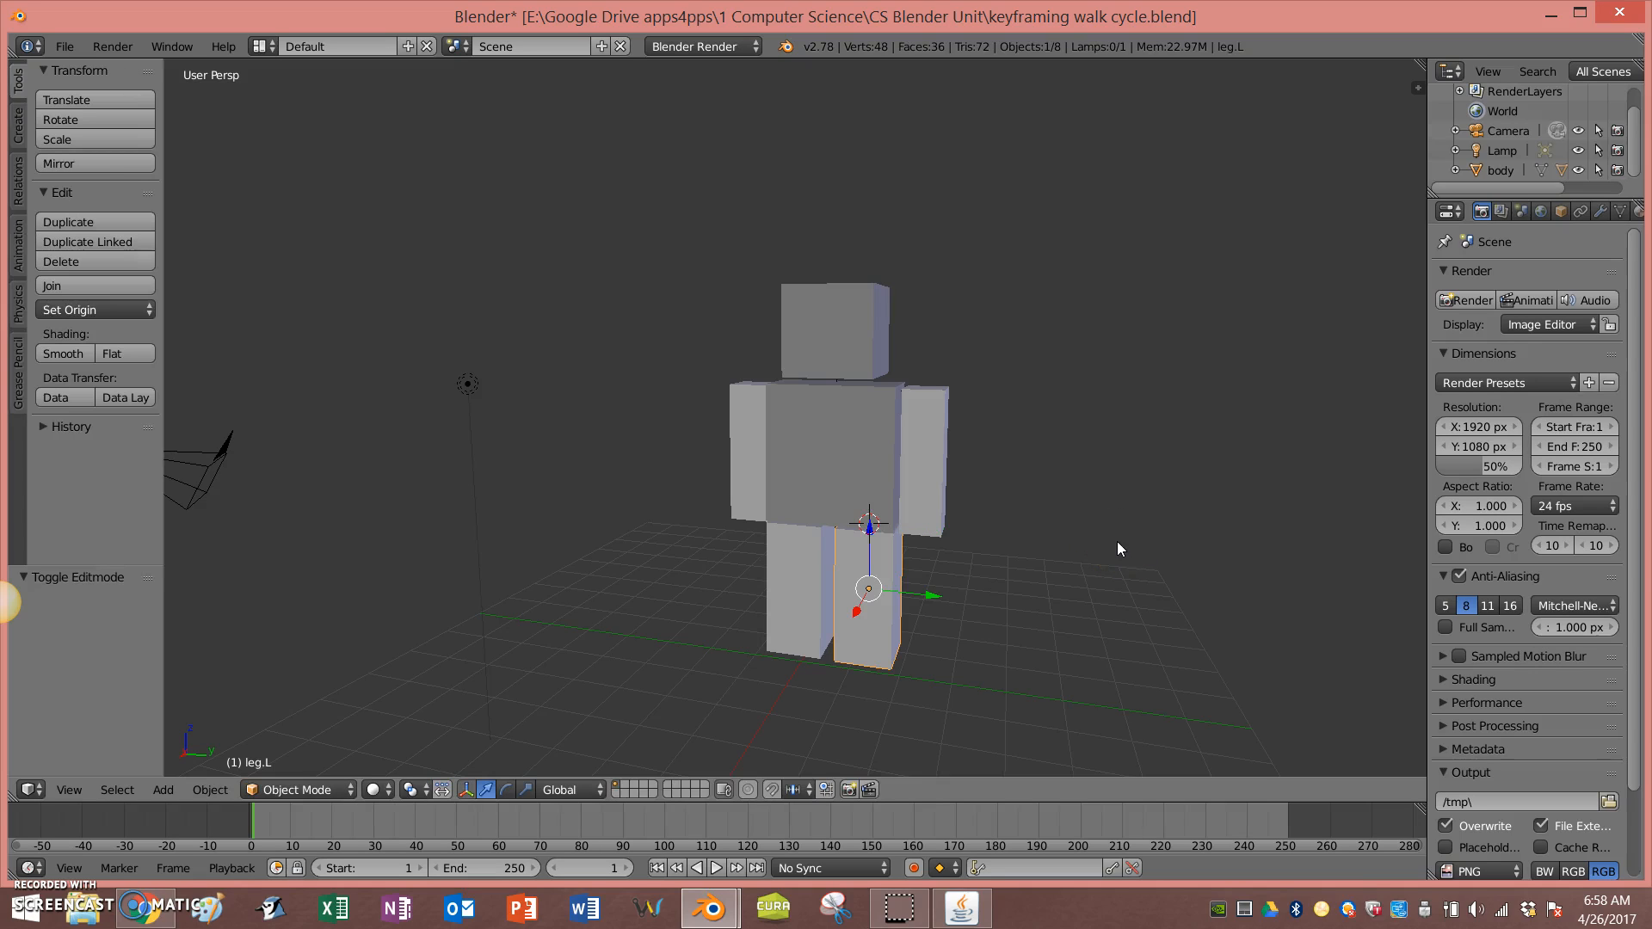
click(110, 311)
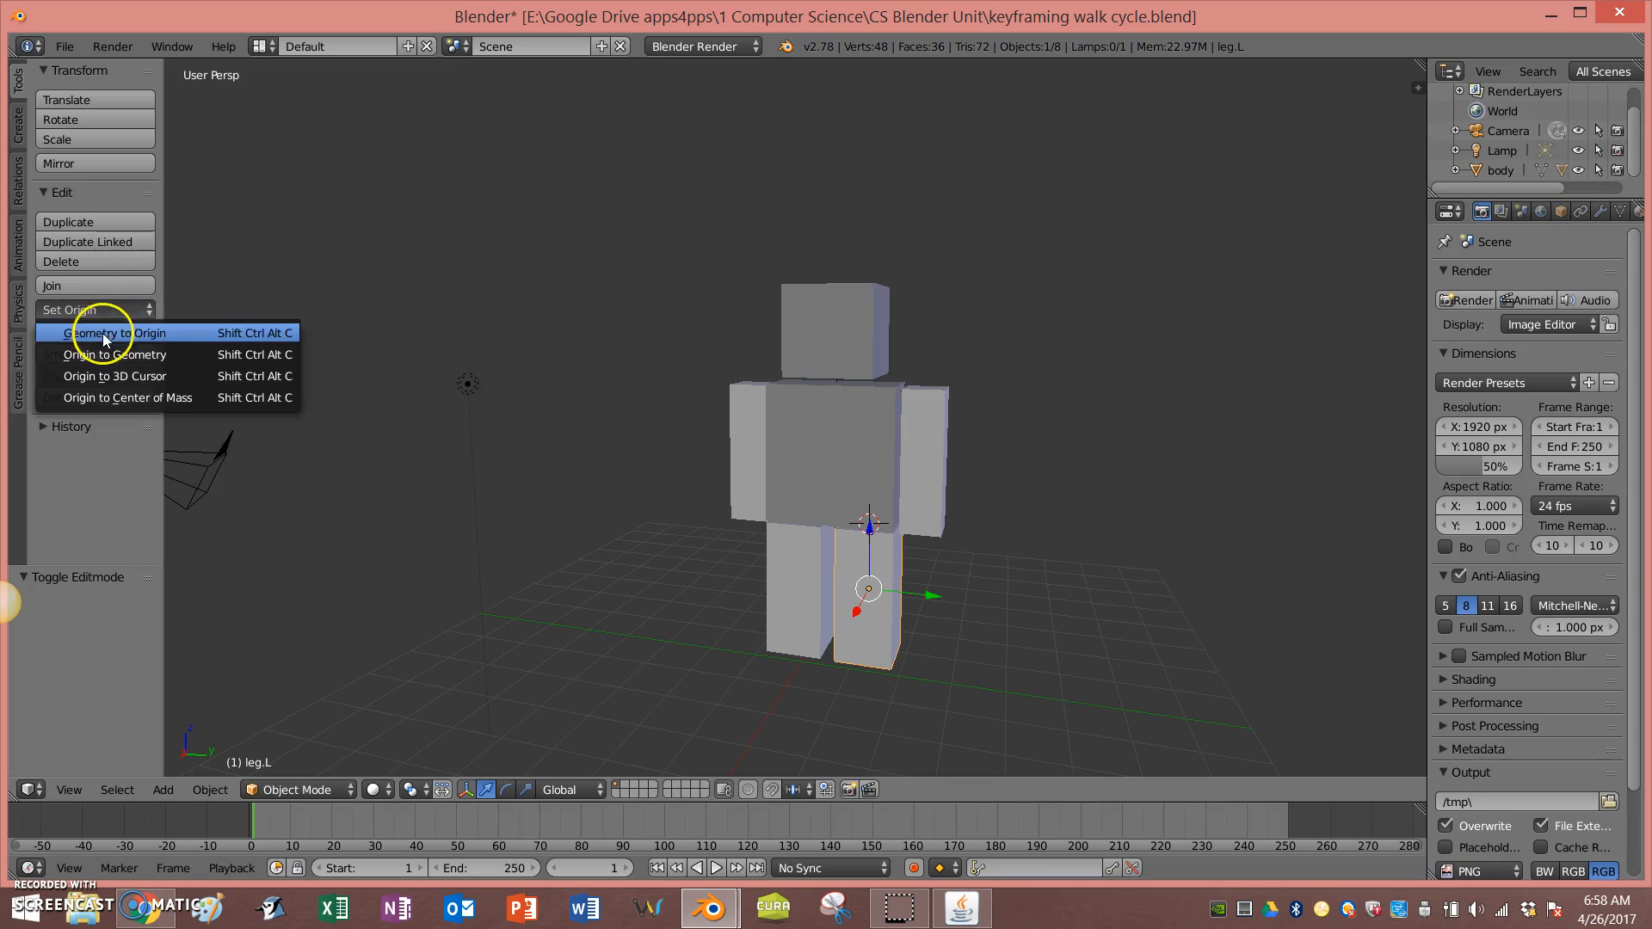
click(127, 376)
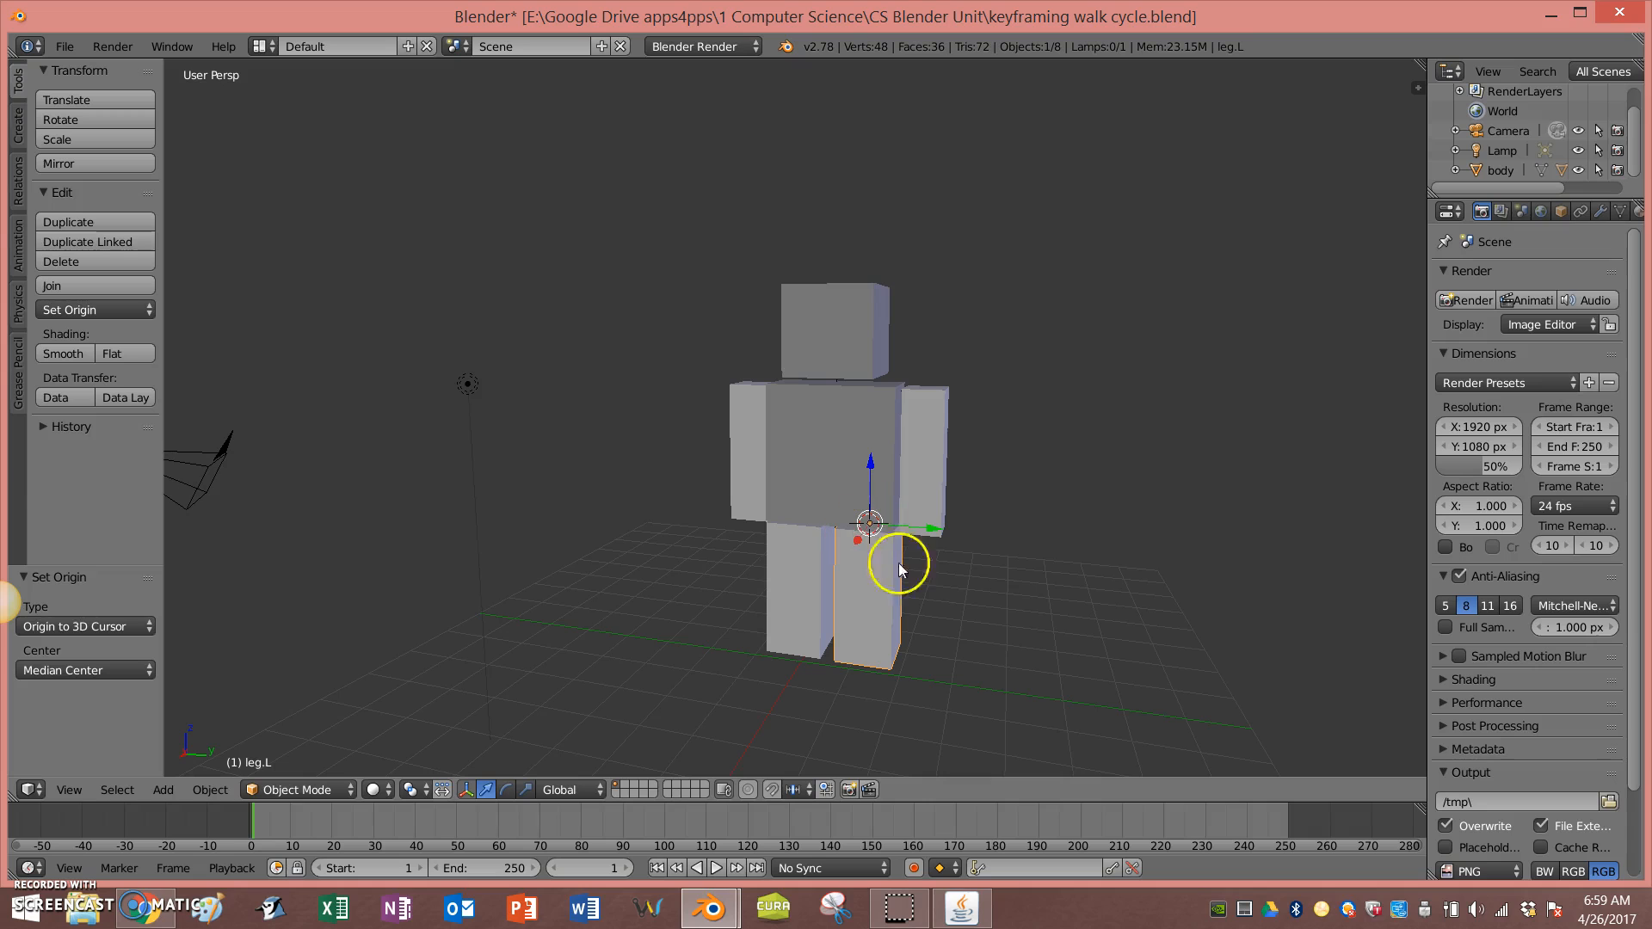
Step: Test-rotate the left leg about its new hip pivot from a side view
middle_drag(1031, 599, 895, 576)
key(r)
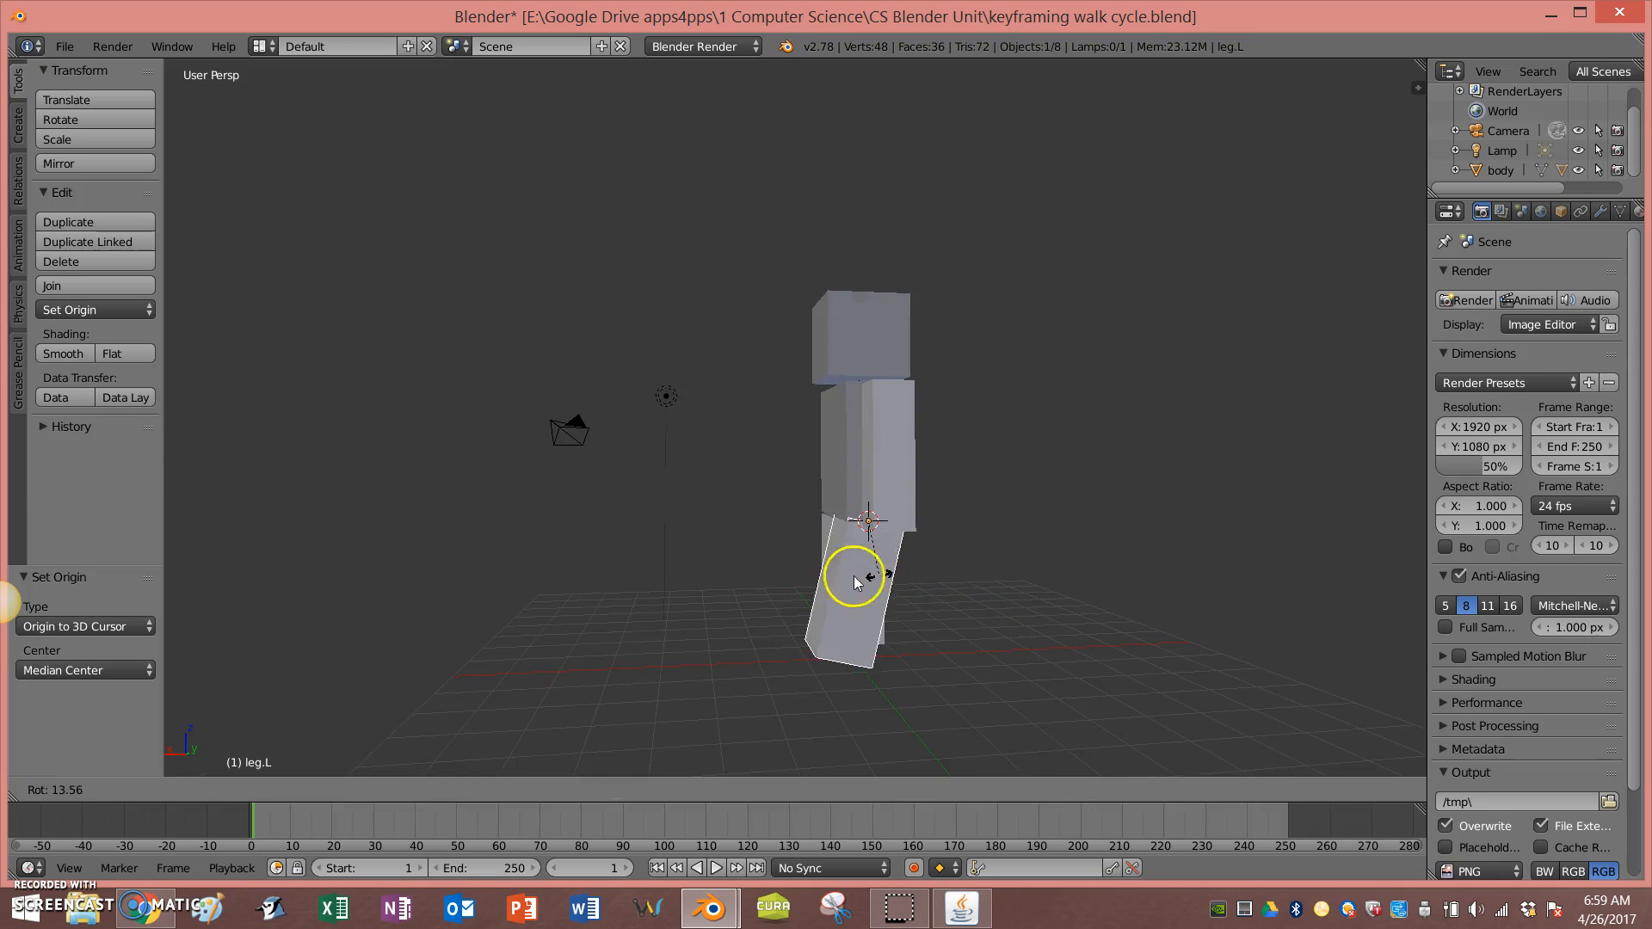
click(900, 586)
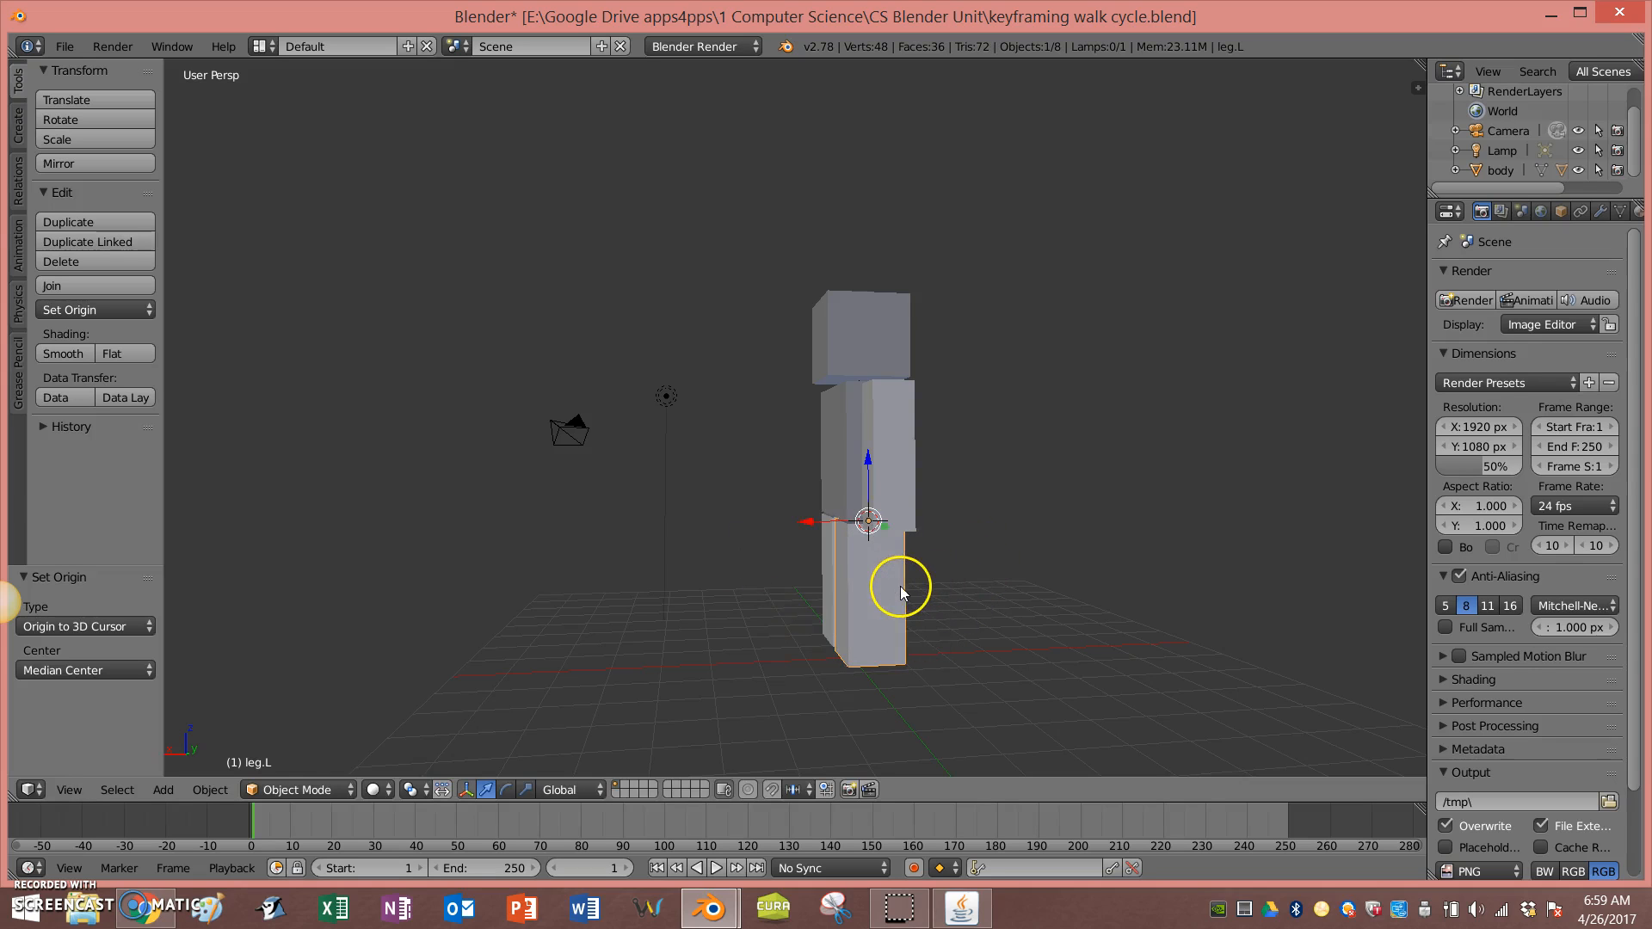
middle_drag(663, 530, 834, 556)
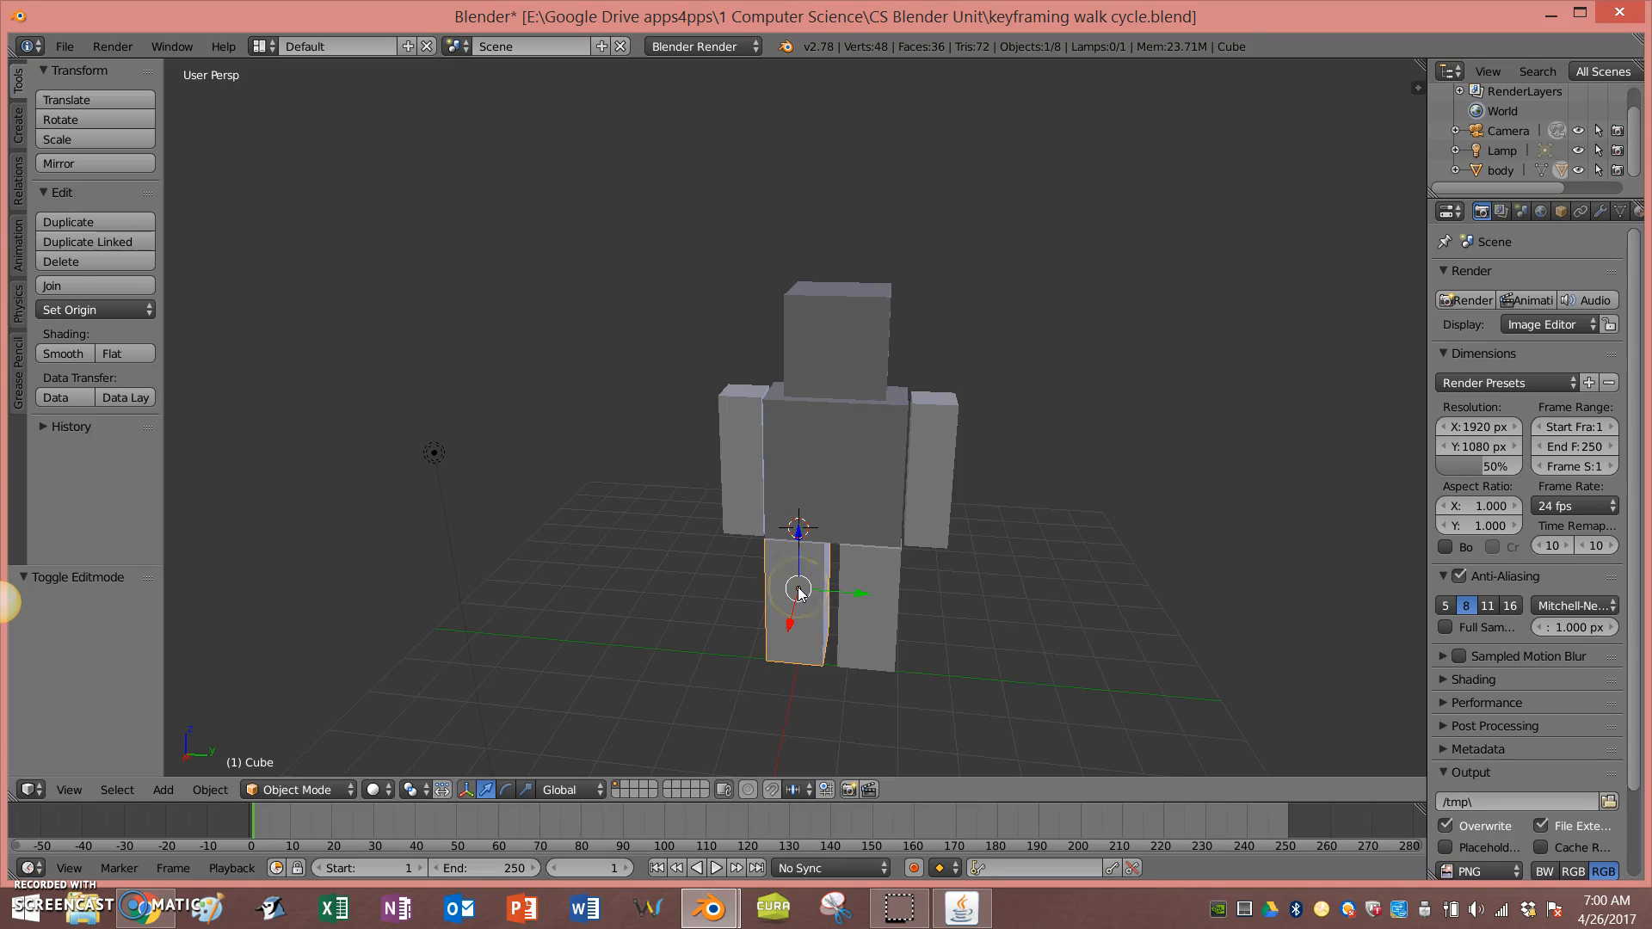
Step: In Edit Mode, select the top face of the right leg and snap the 3D cursor to it
key(Tab)
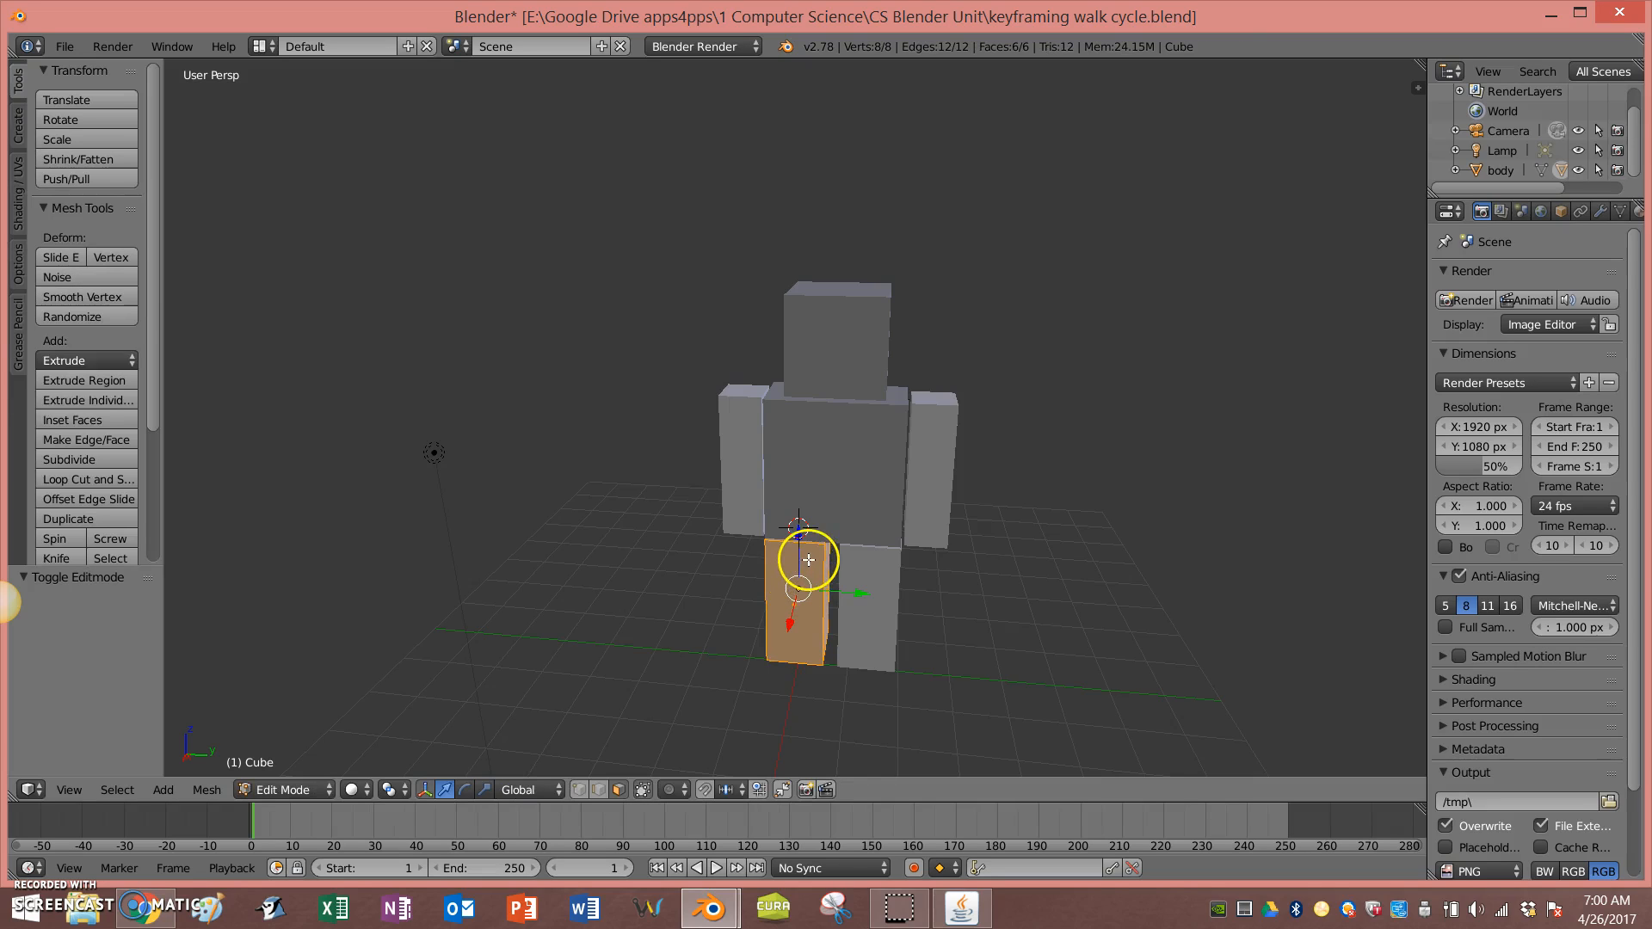
key(z)
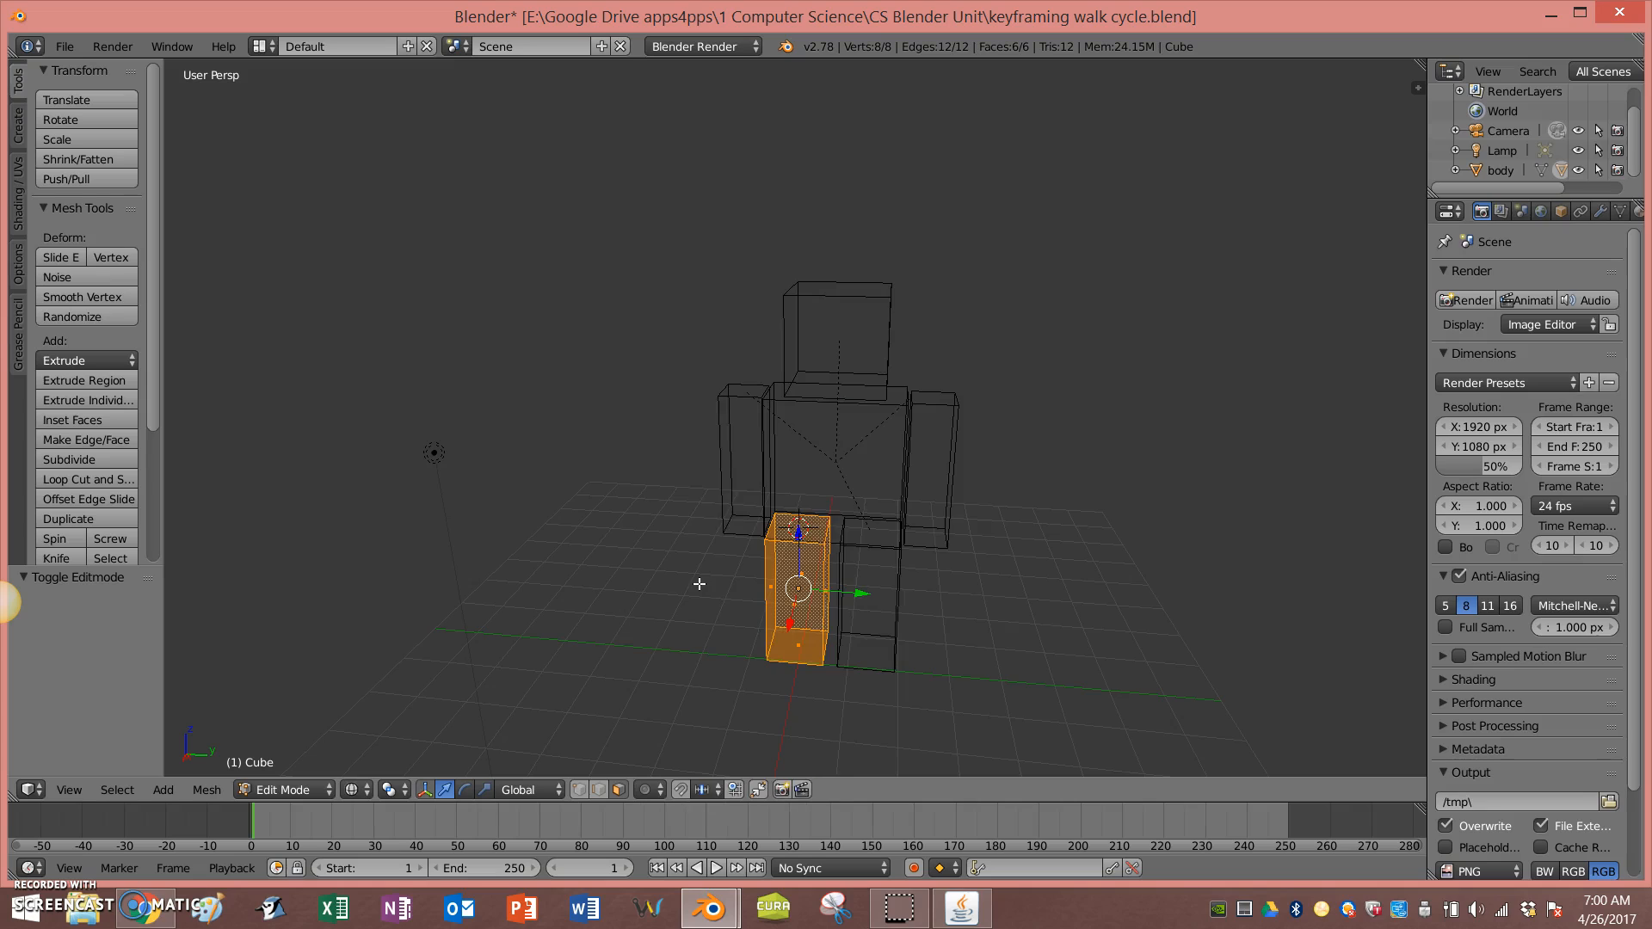
right_click(800, 529)
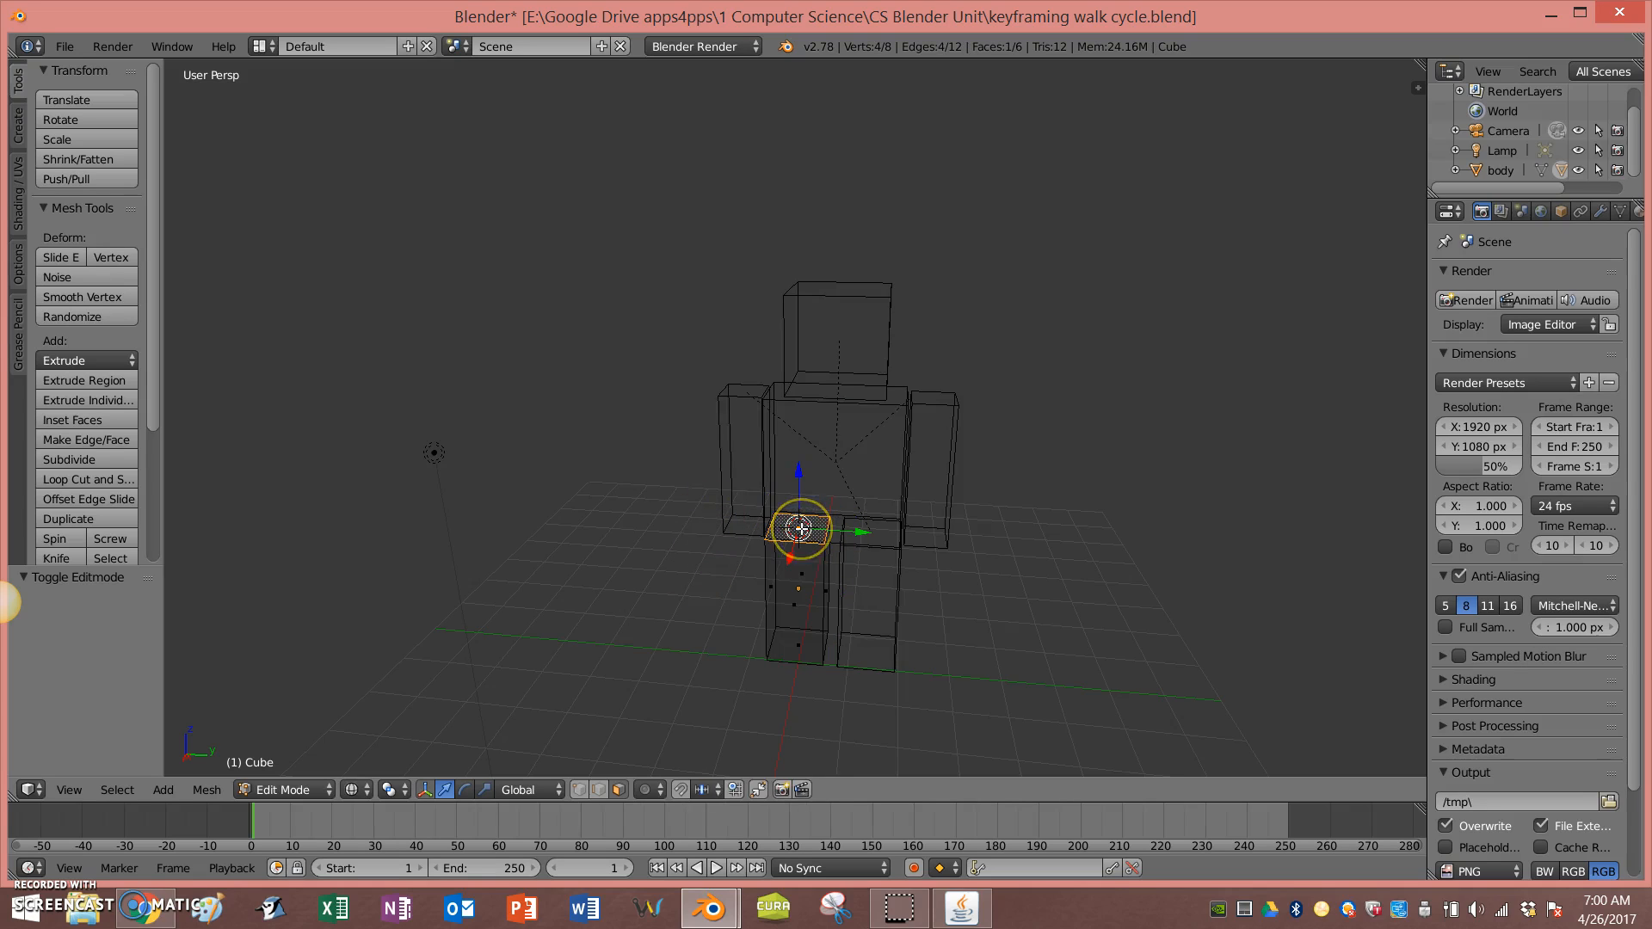
click(564, 526)
right_click(800, 542)
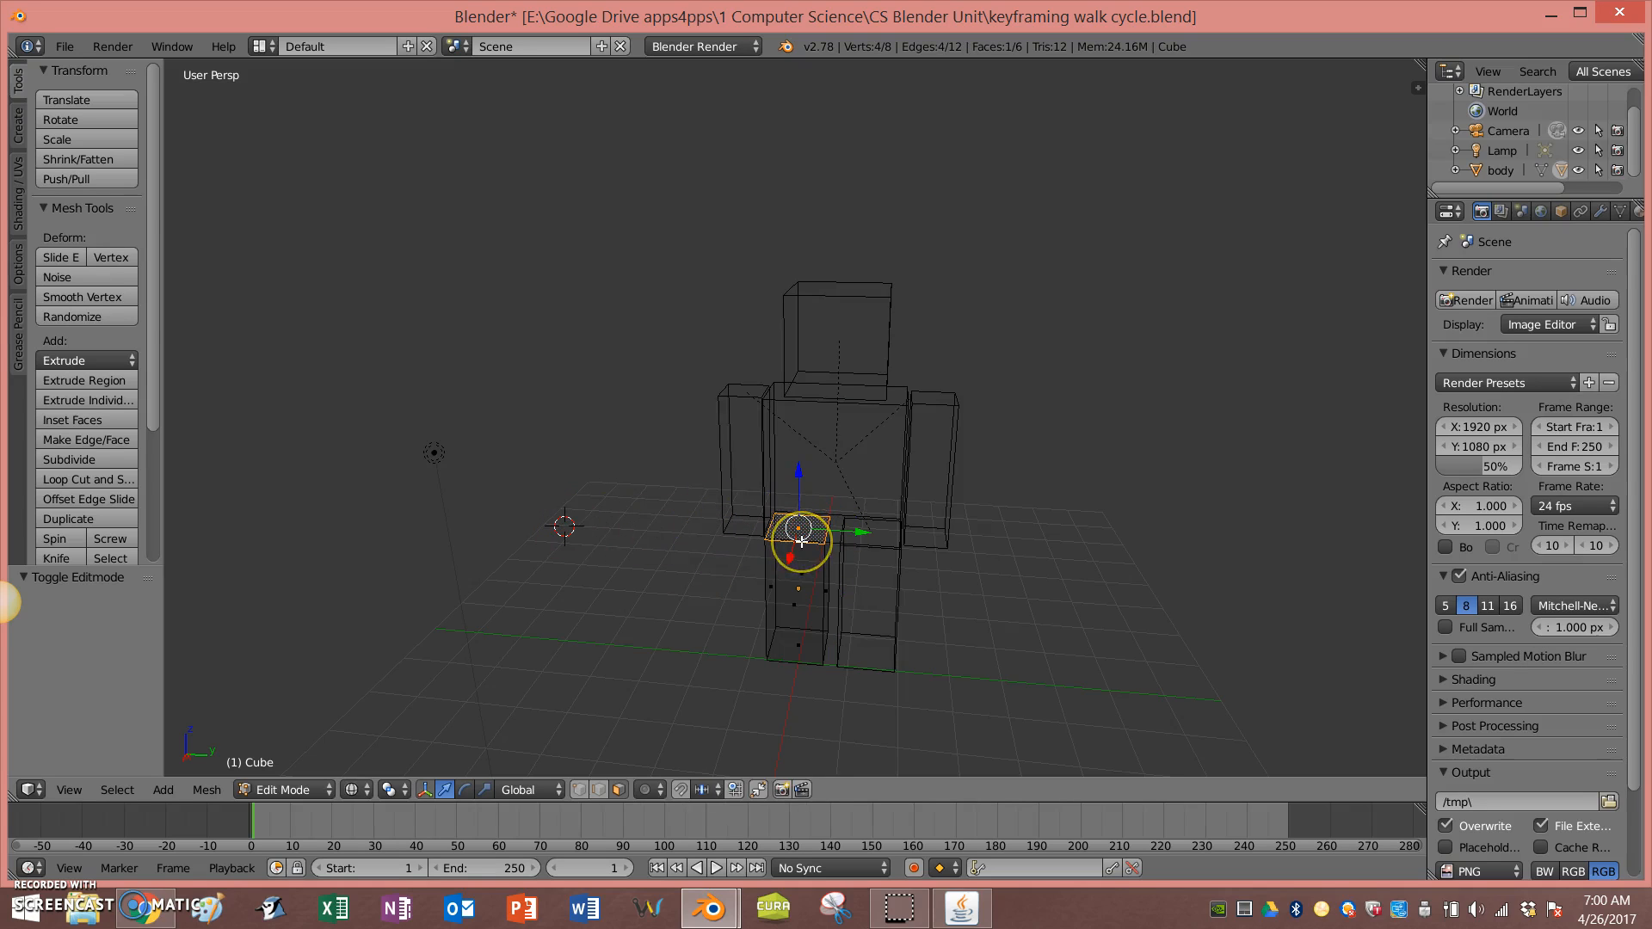
key(shift+s)
click(750, 547)
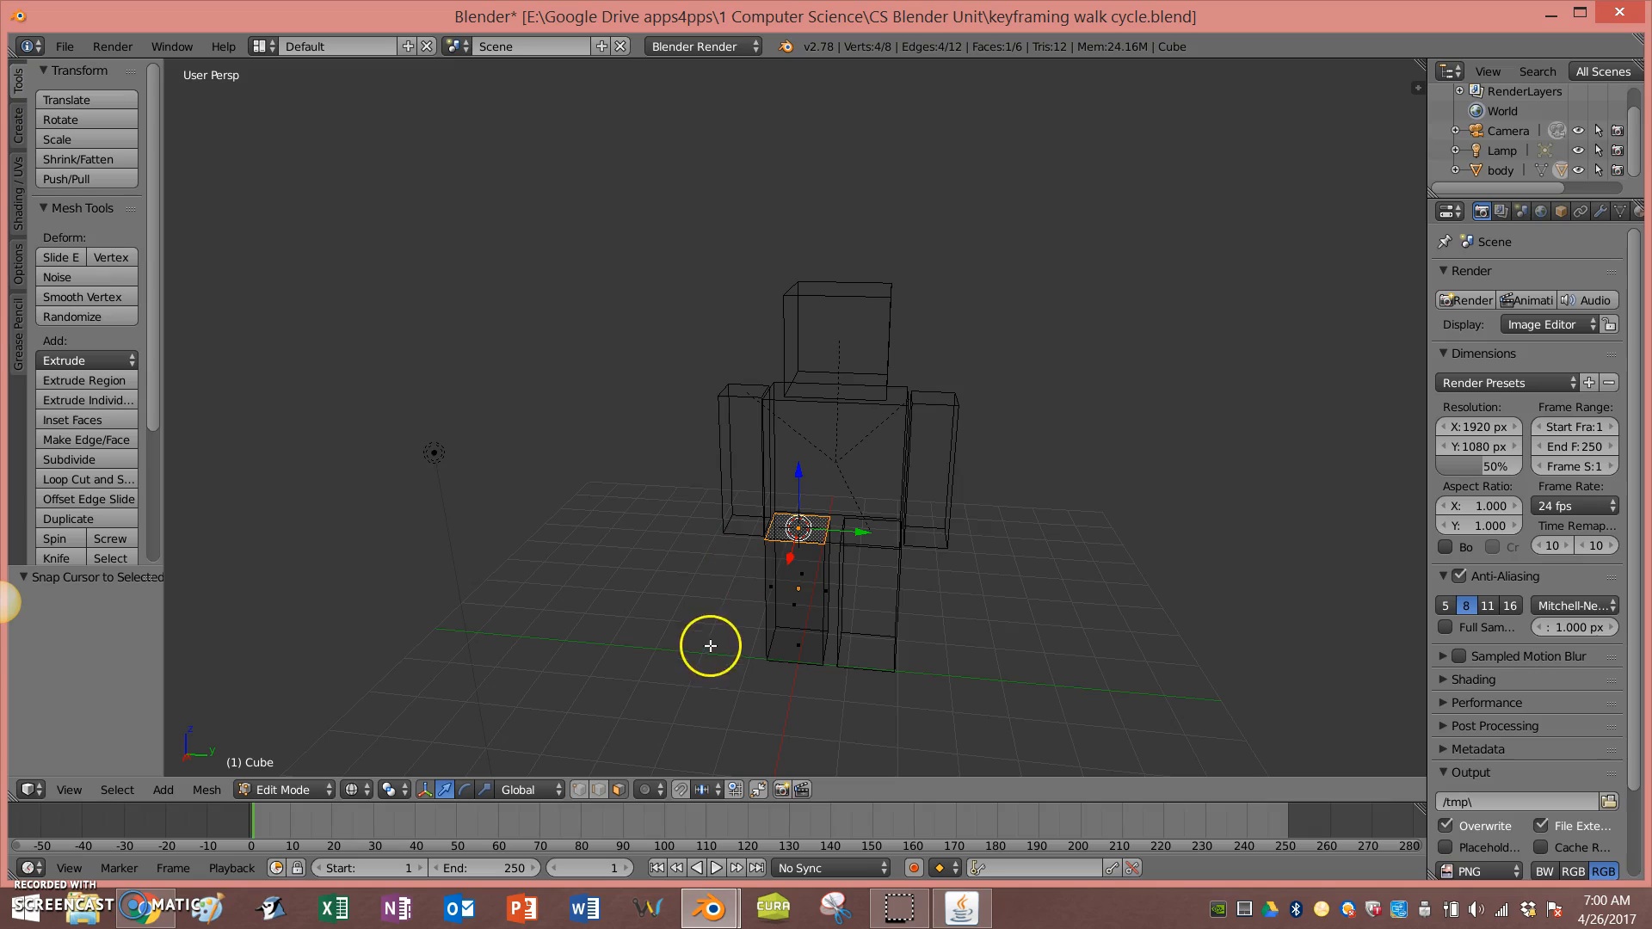
key(z)
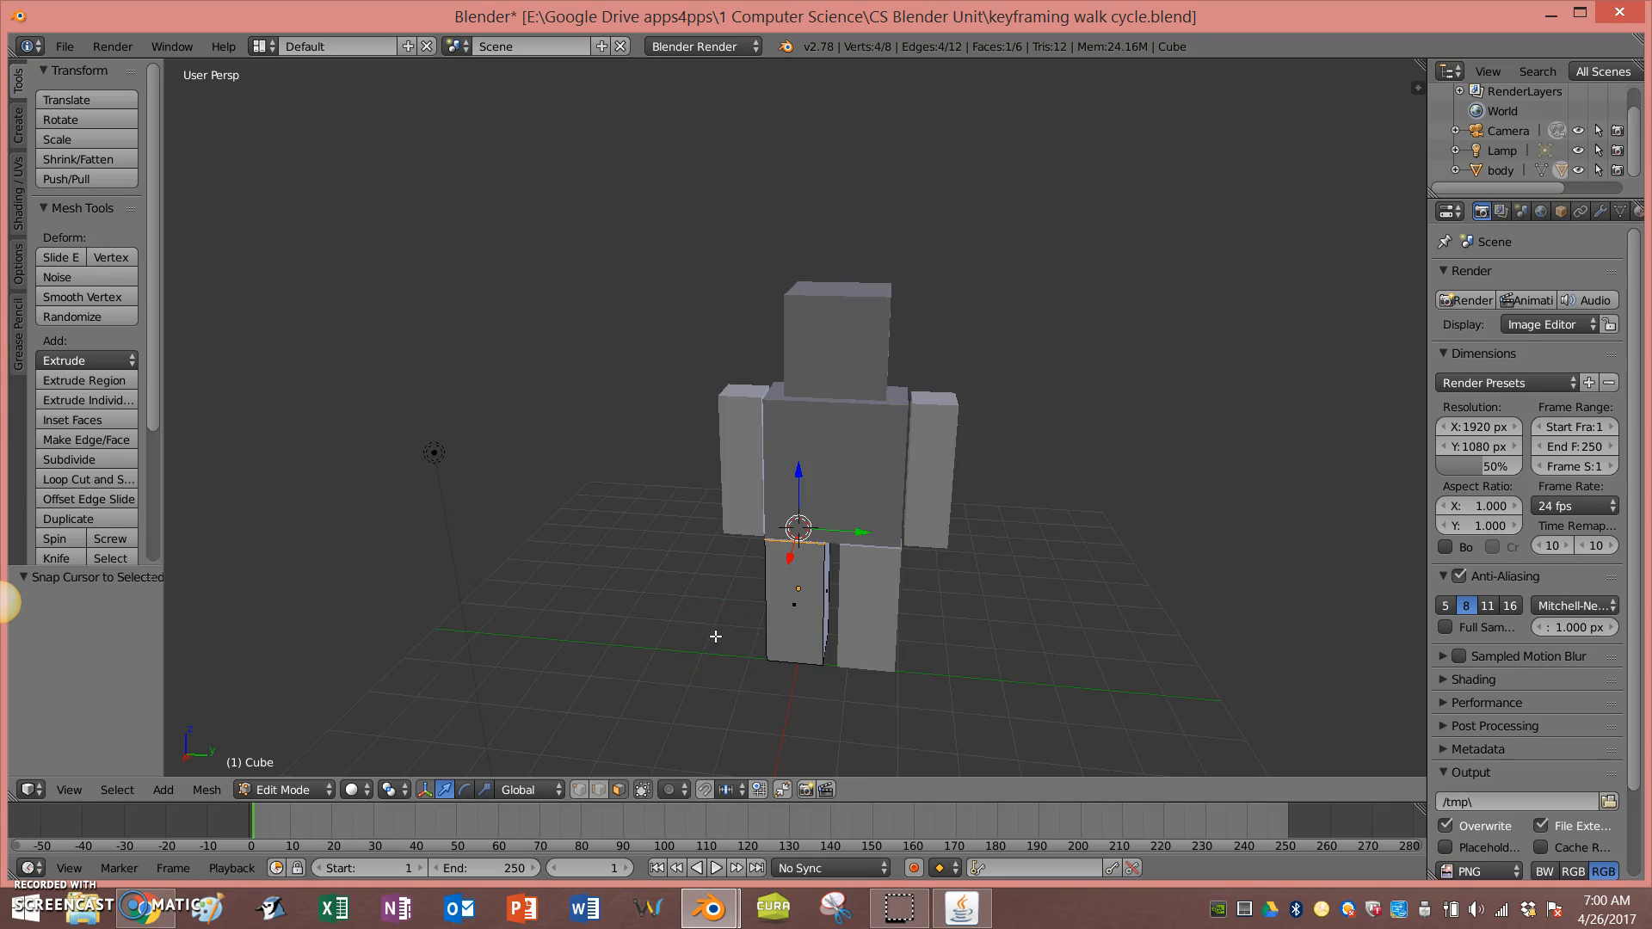
Step: Set the right leg's origin to the 3D cursor at its top
key(Tab)
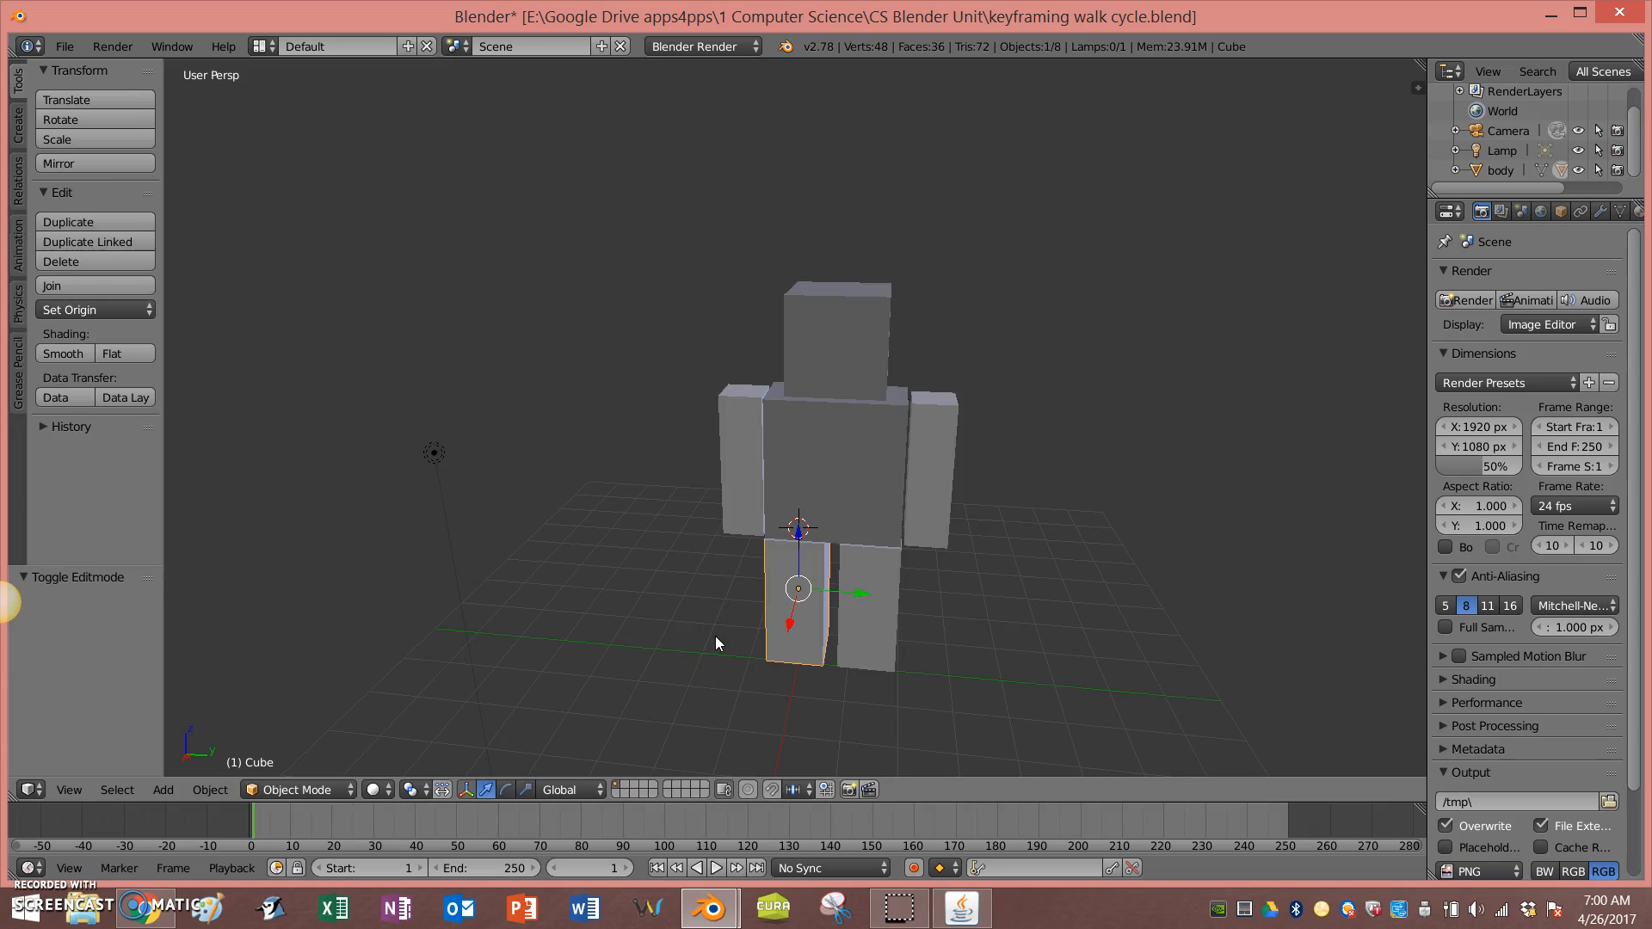
click(80, 310)
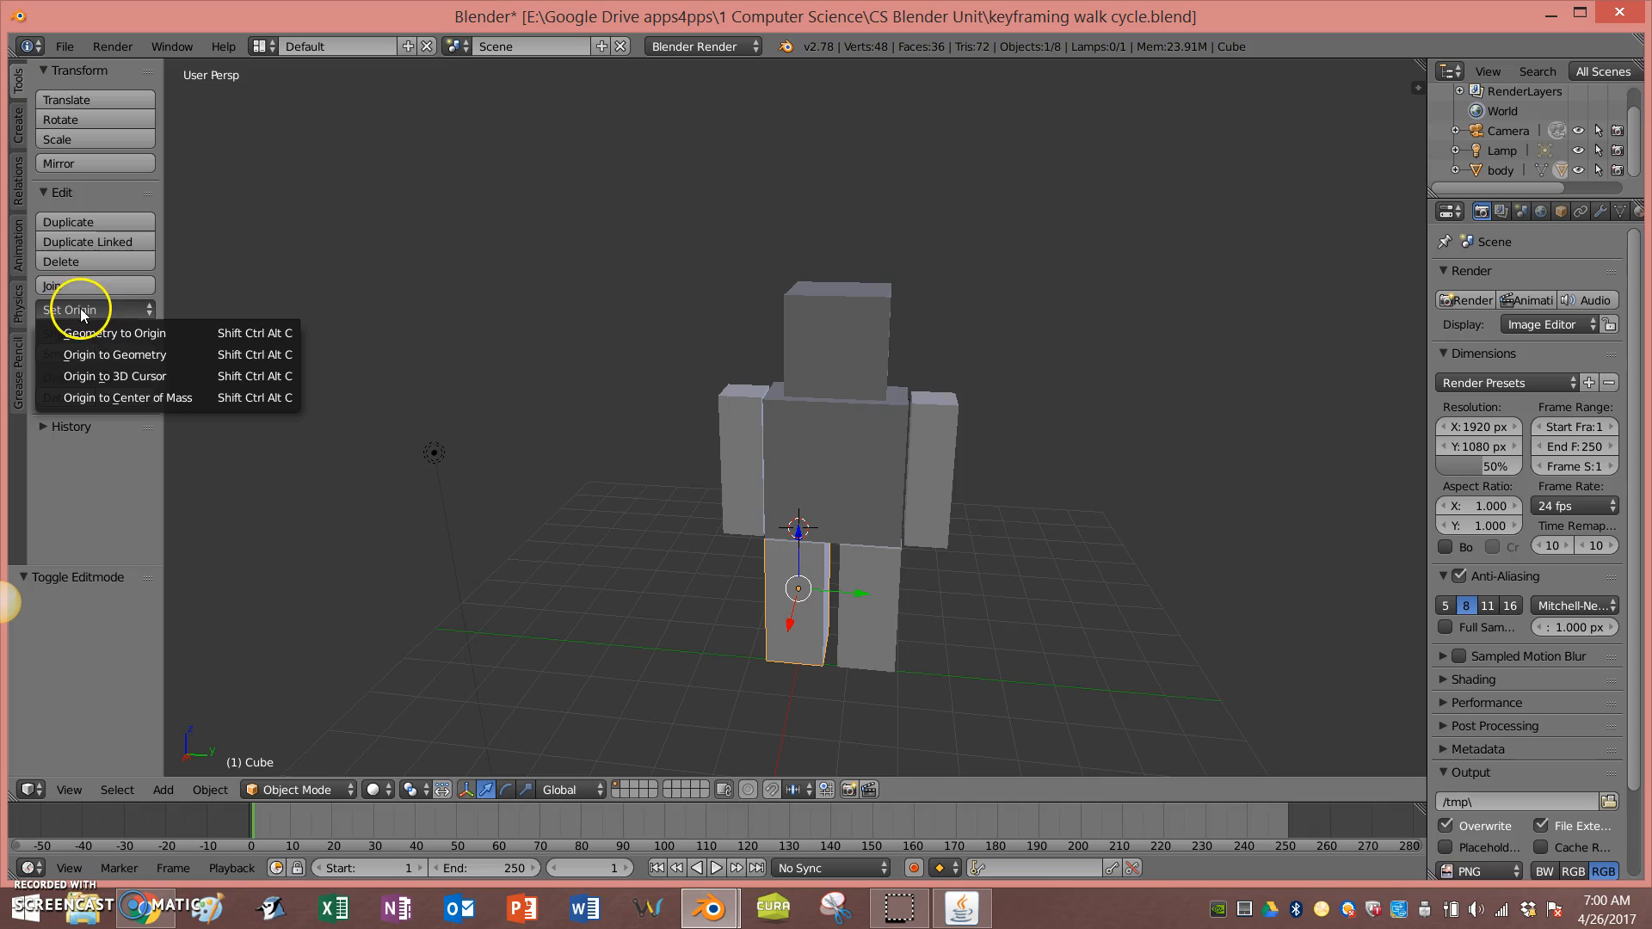
click(148, 379)
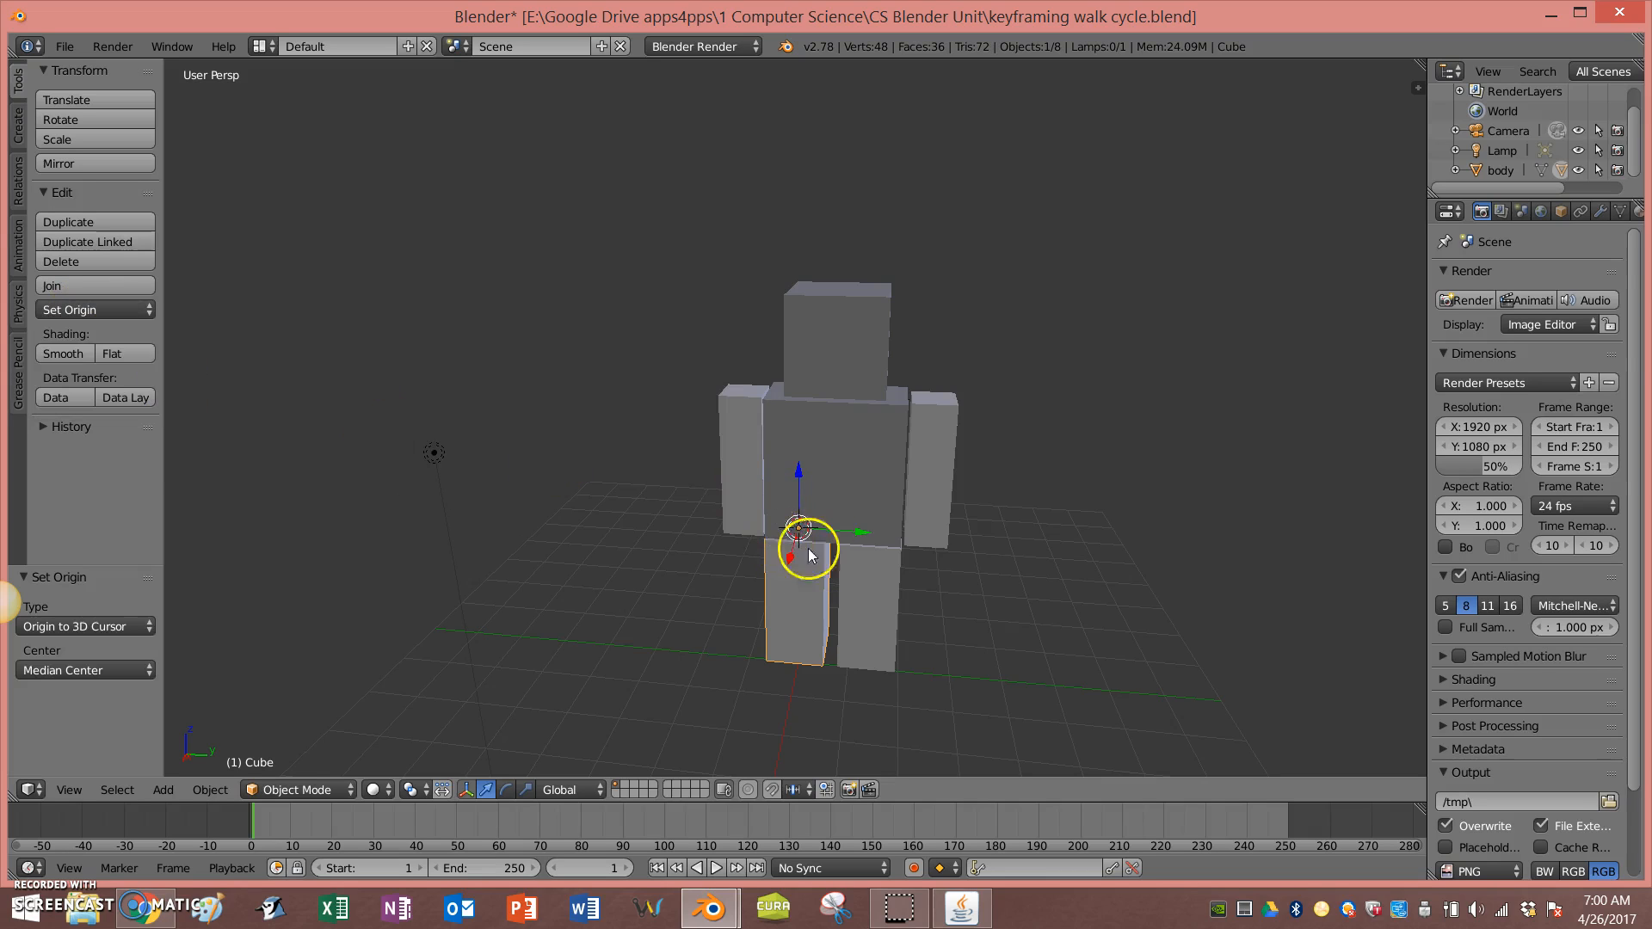
Step: Test-rotate the right leg about its new hip pivot from a side view without keeping the rotation
middle_drag(668, 600, 891, 576)
key(r)
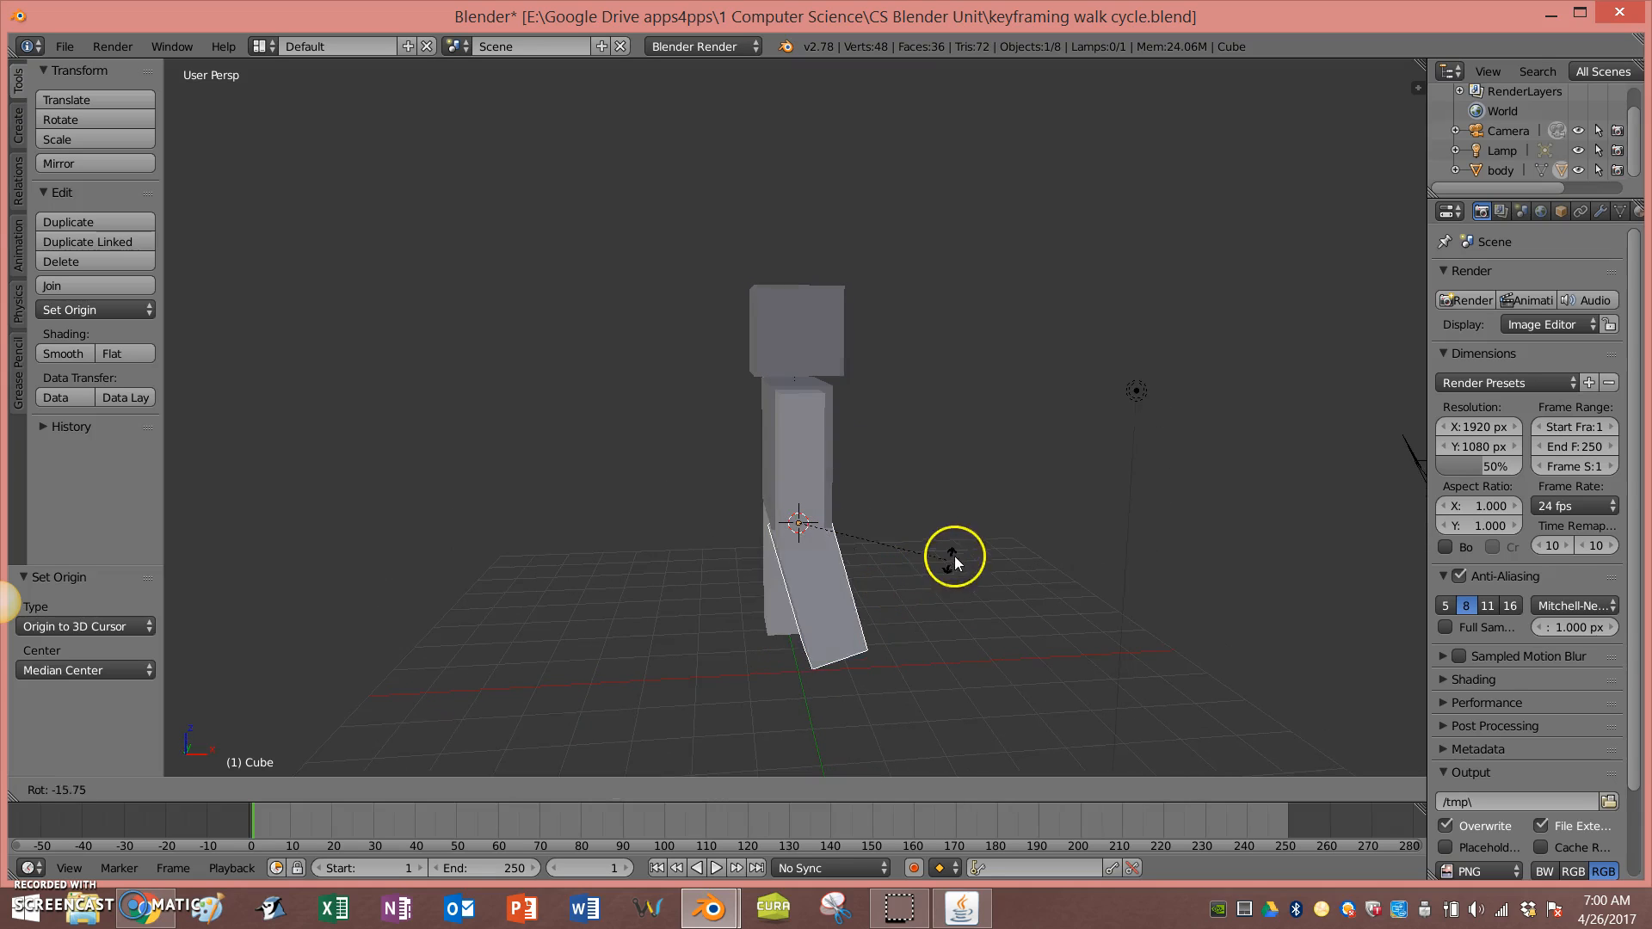
right_click(953, 560)
middle_drag(953, 560, 747, 555)
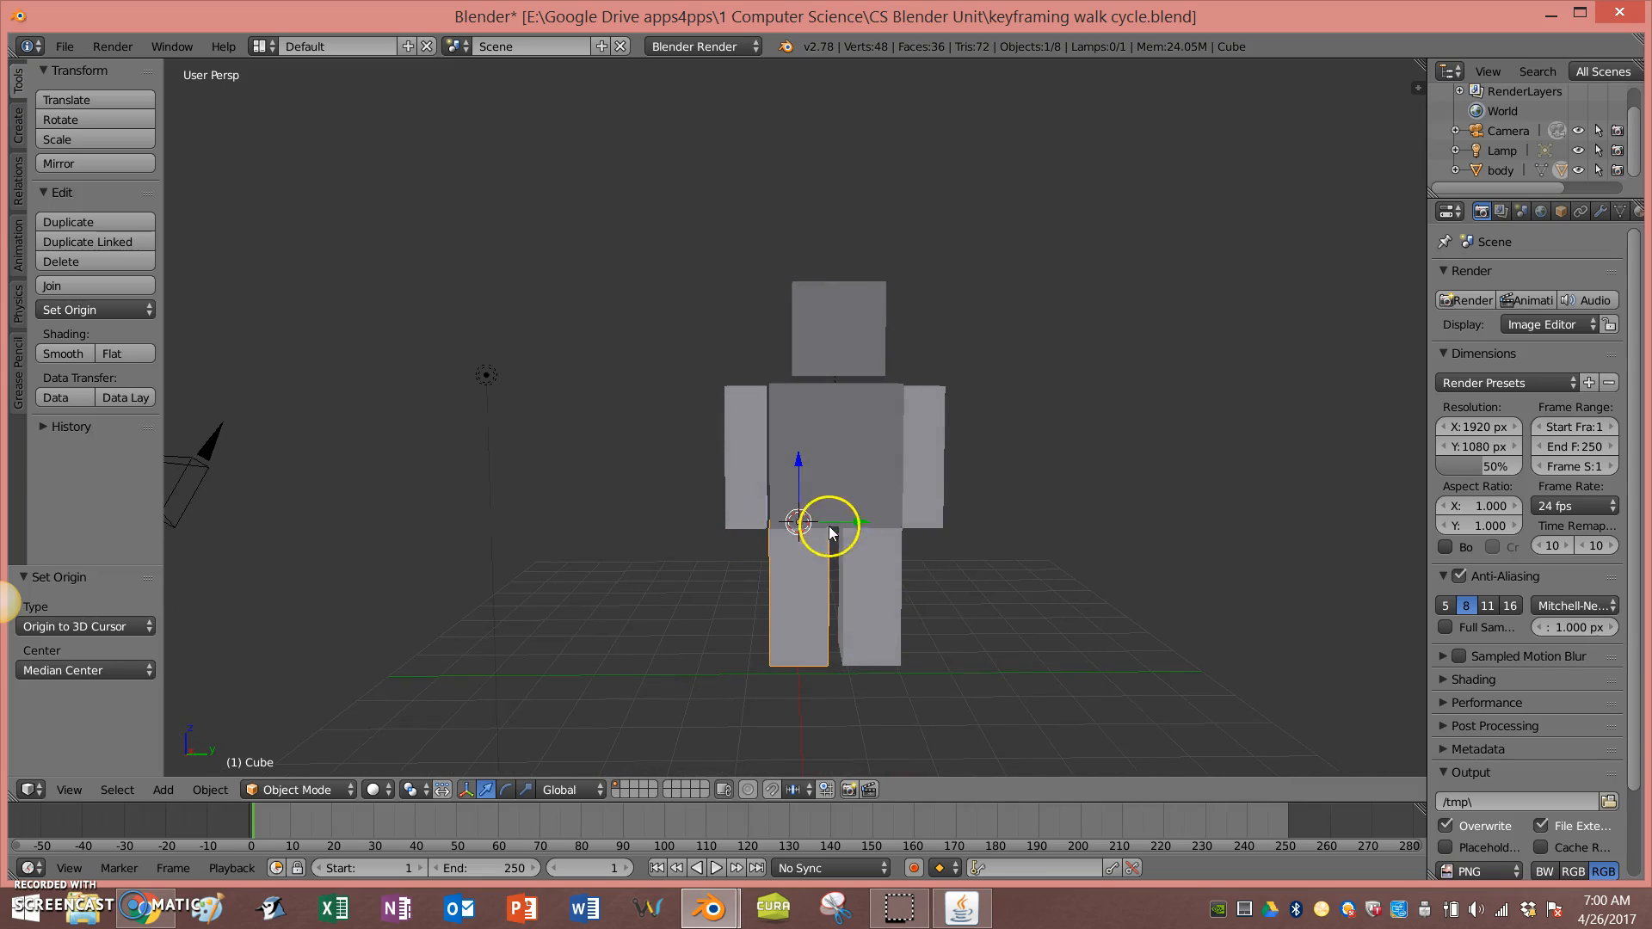
mouse_move(952, 549)
middle_down()
mouse_move(933, 549)
mouse_move(941, 560)
middle_up()
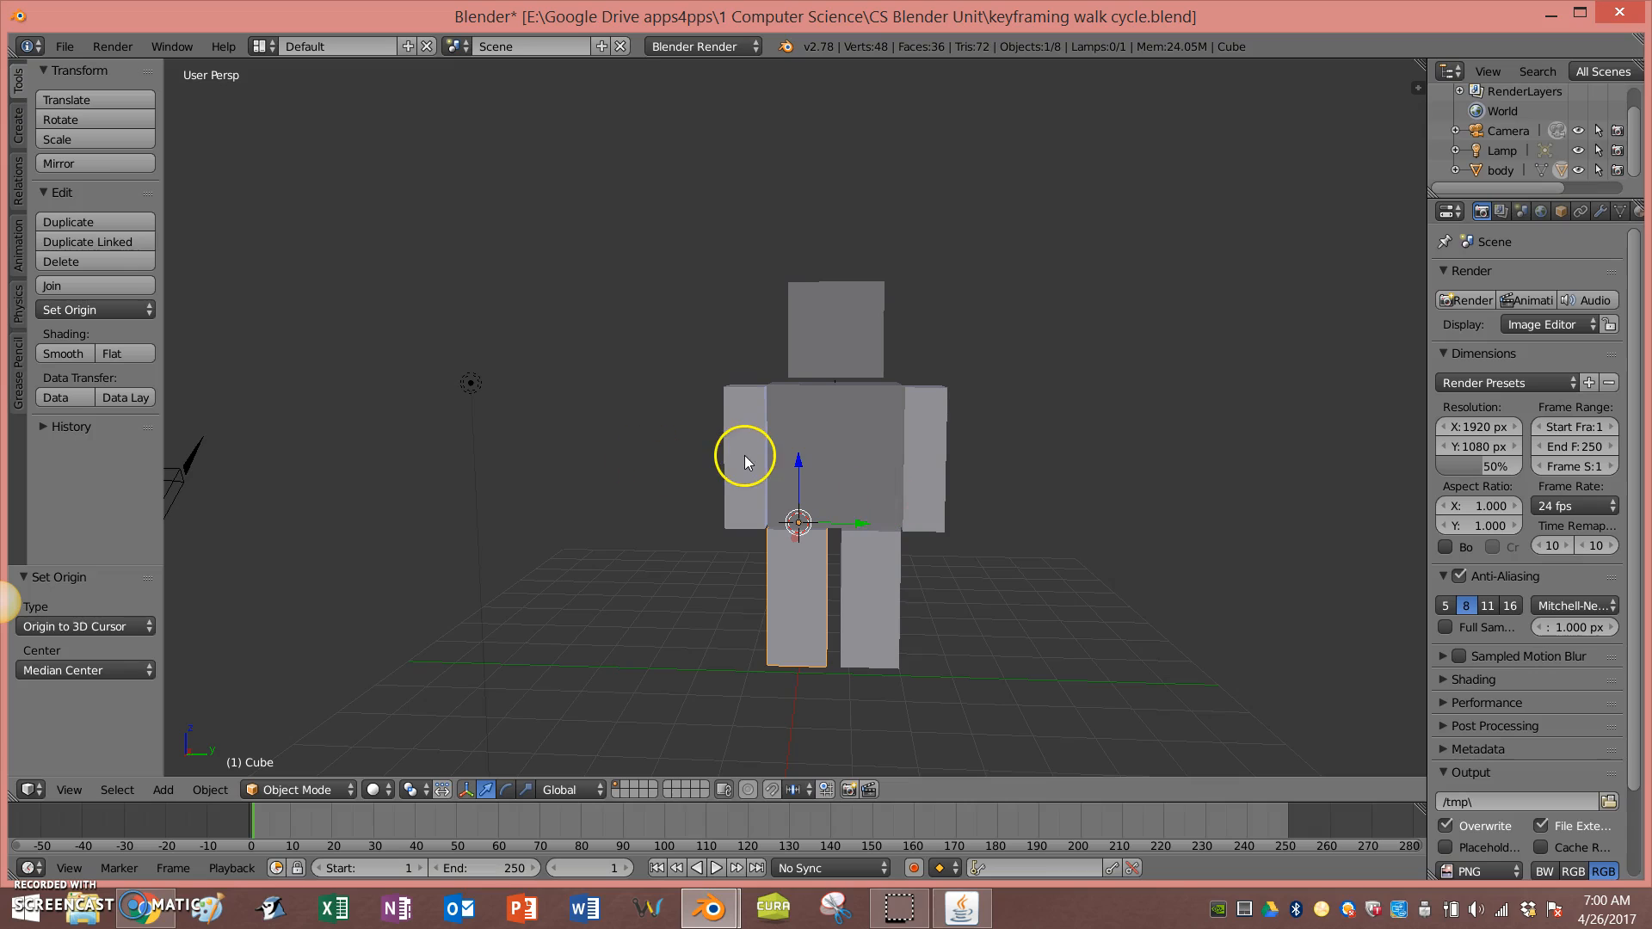
middle_drag(1001, 483, 1005, 501)
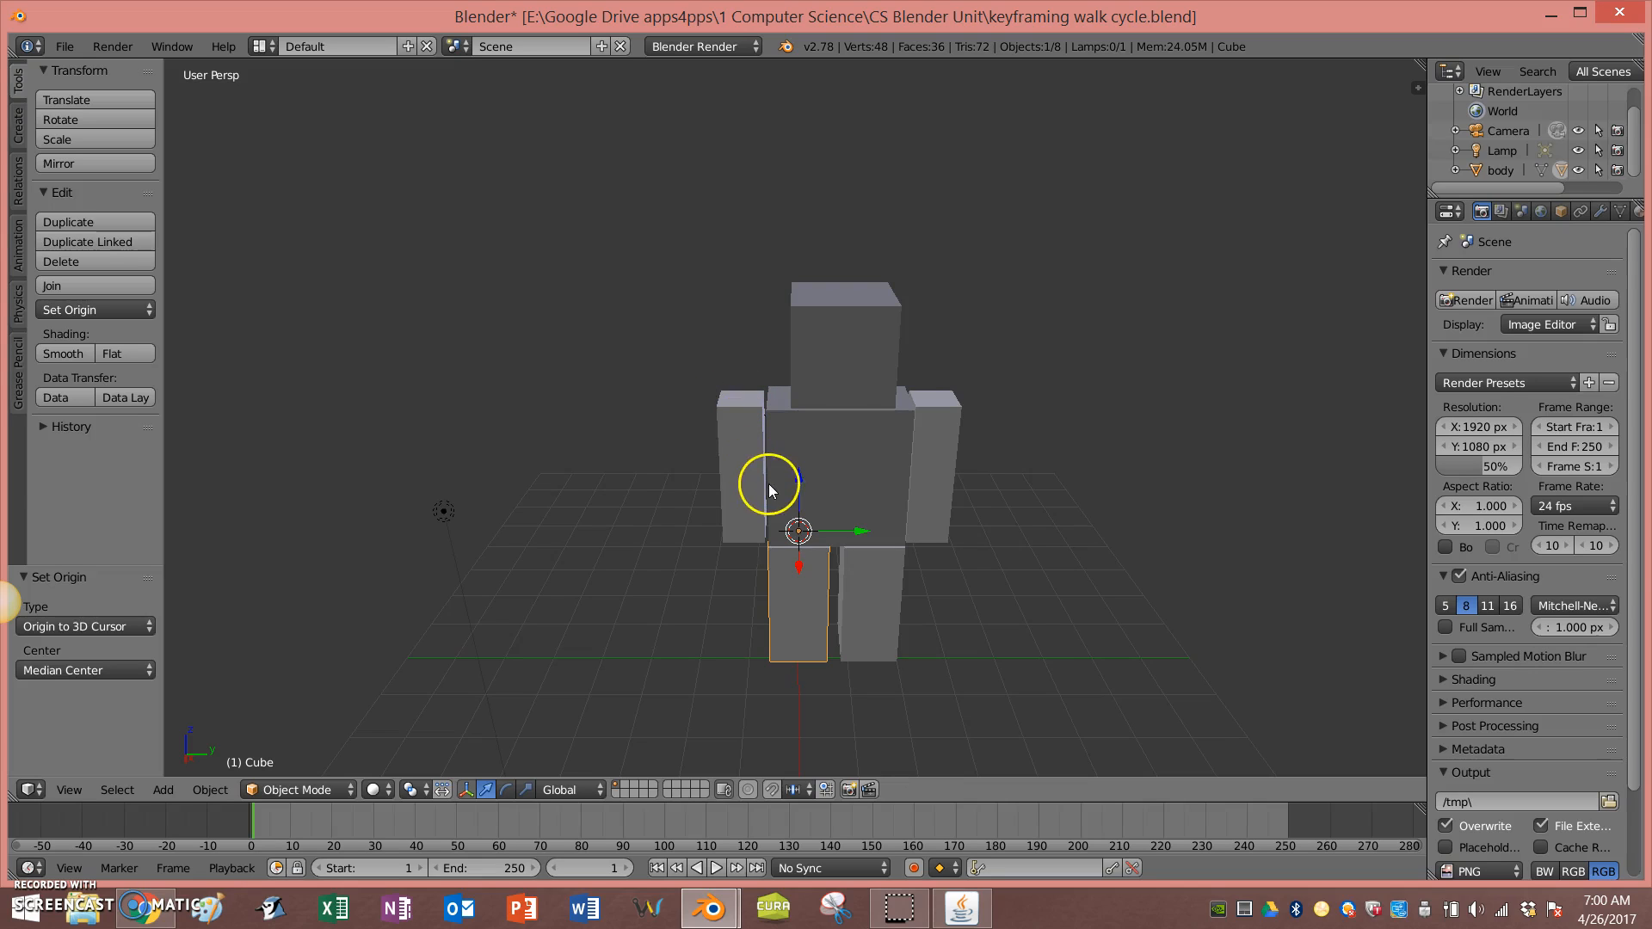
Step: Try rotating the right arm about the Y axis, then cancel and undo it
right_click(750, 436)
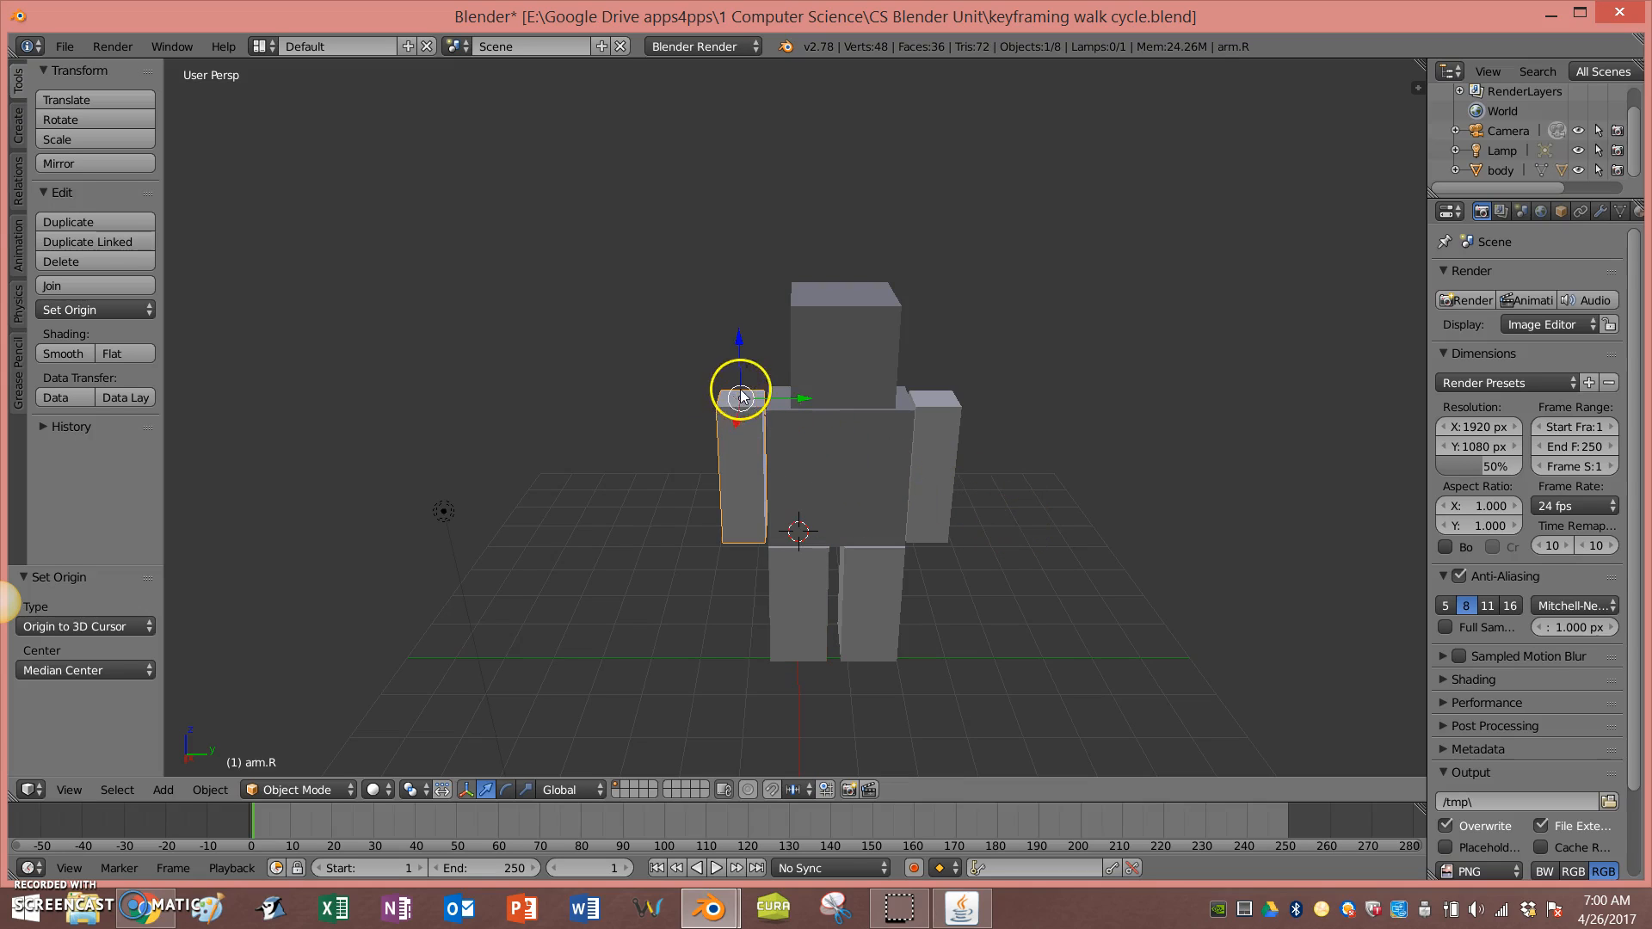
key(r)
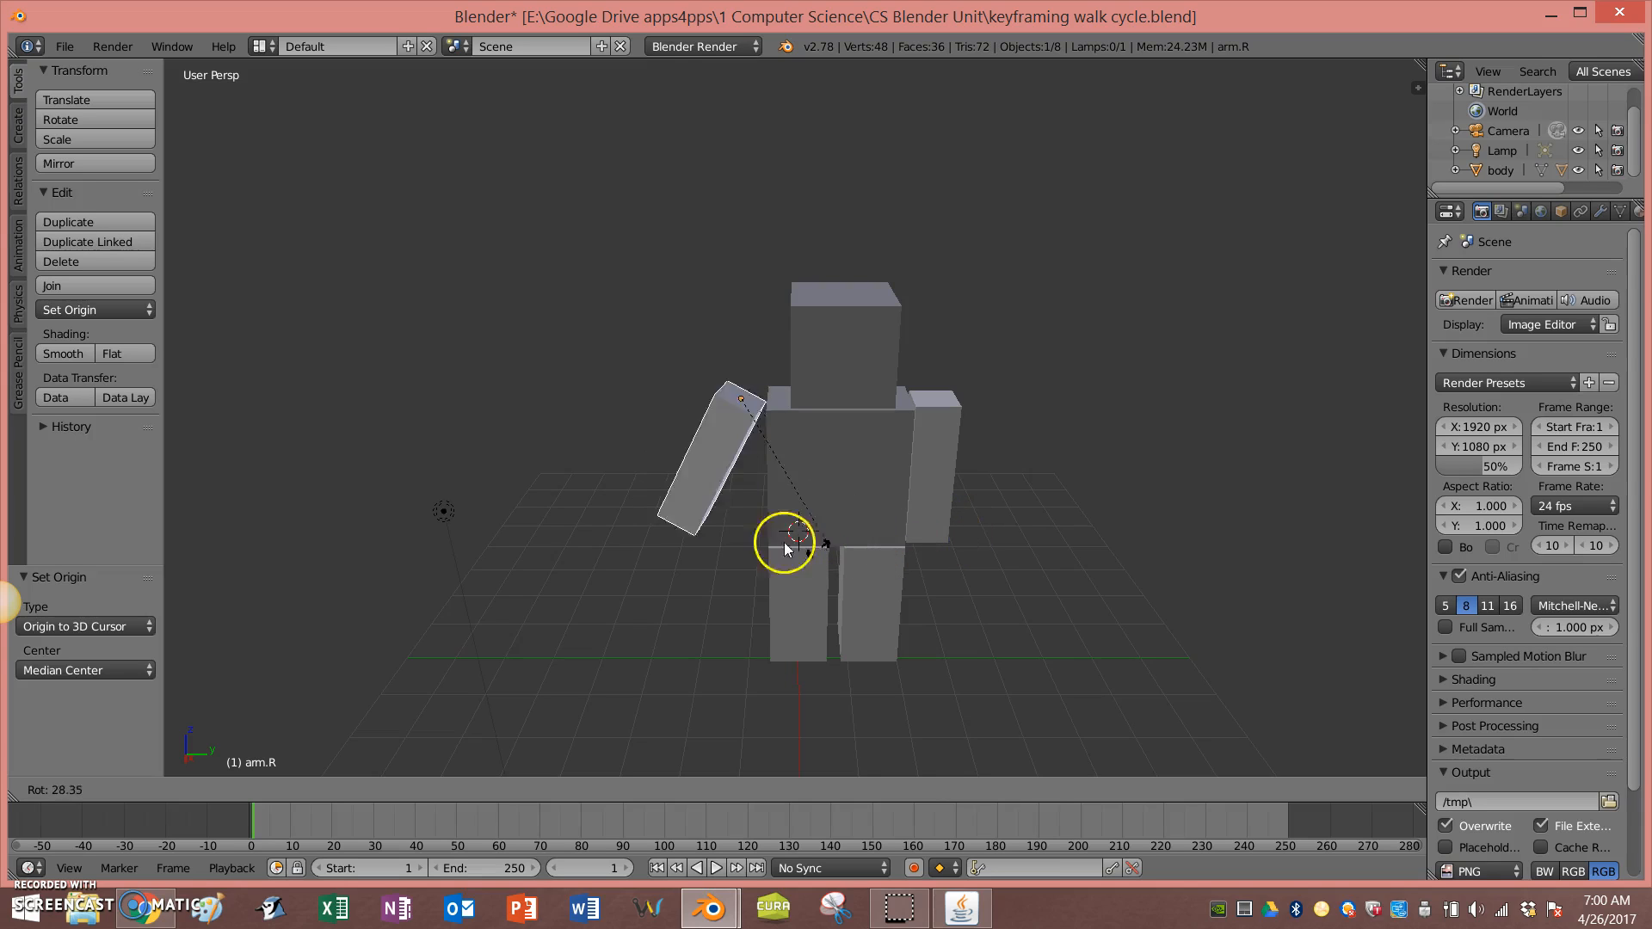
key(y)
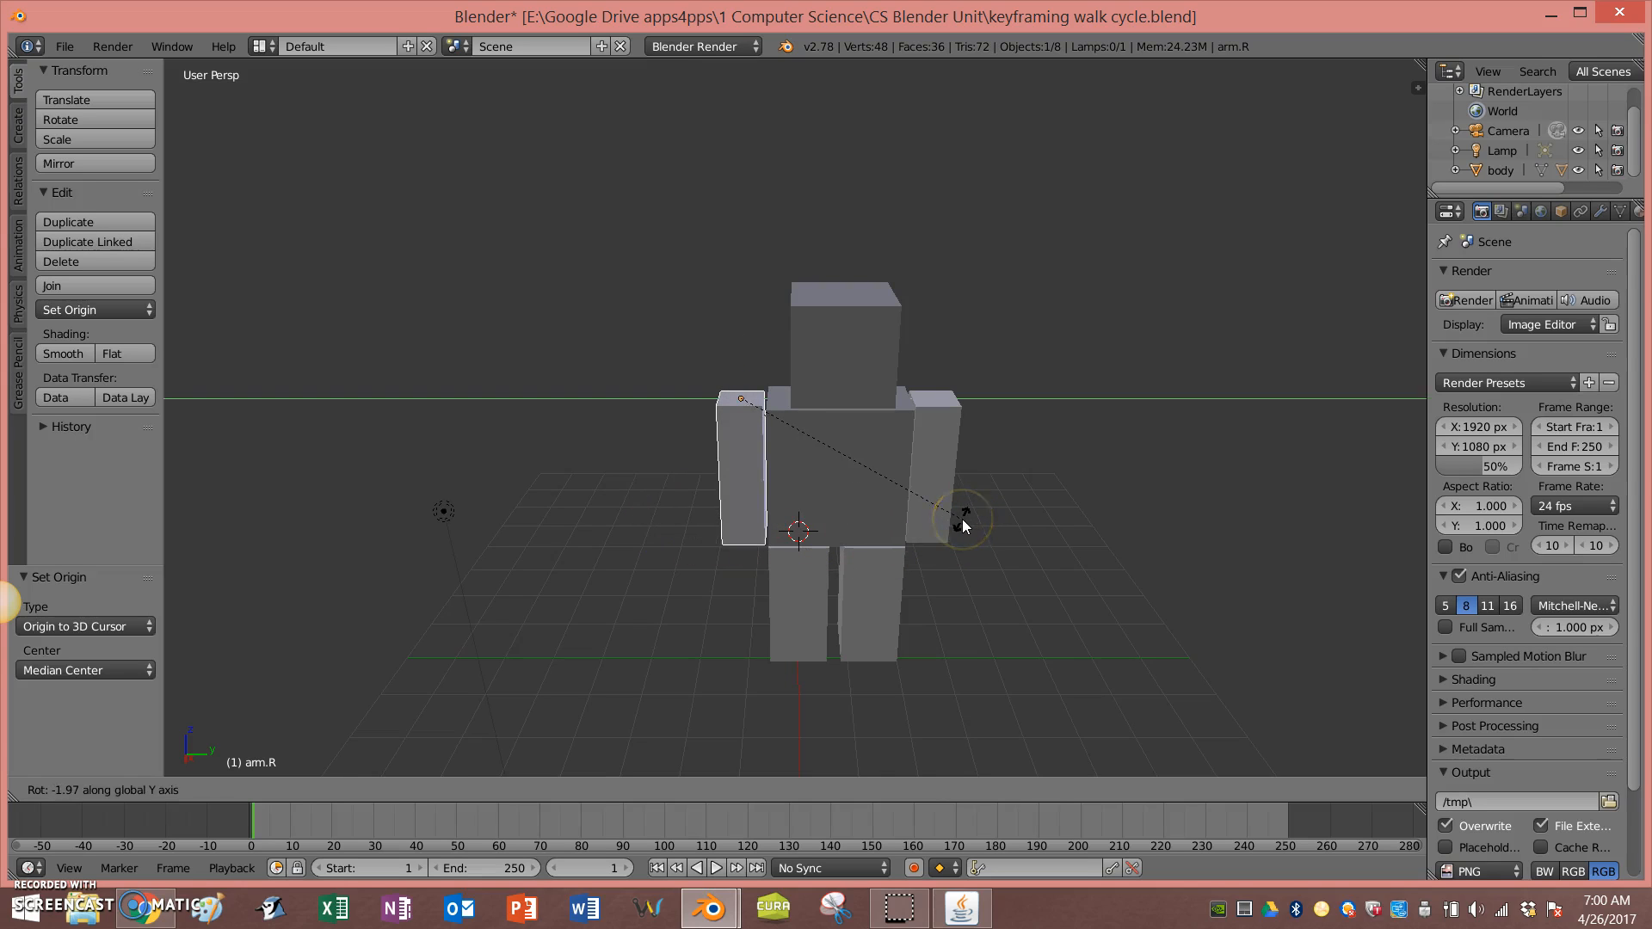
key(Escape)
key(ctrl+z)
Step: Test-rotate the left arm about its shoulder pivot, entering a rotation of 0
scroll(1091, 546, down, 2)
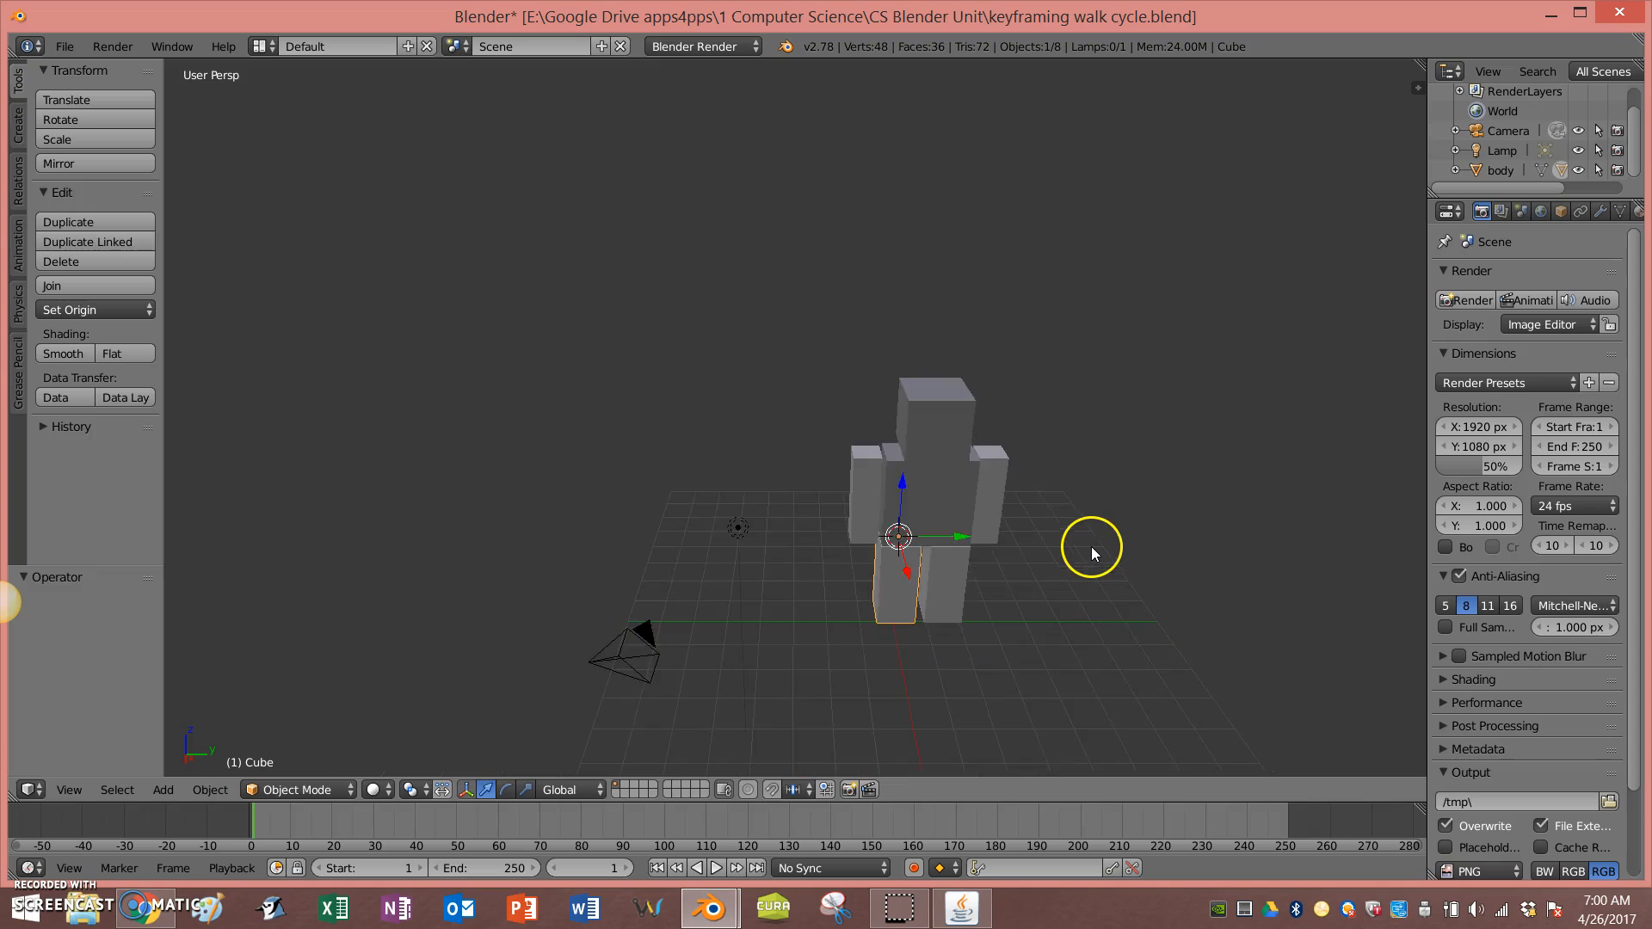
scroll(1091, 546, up, 4)
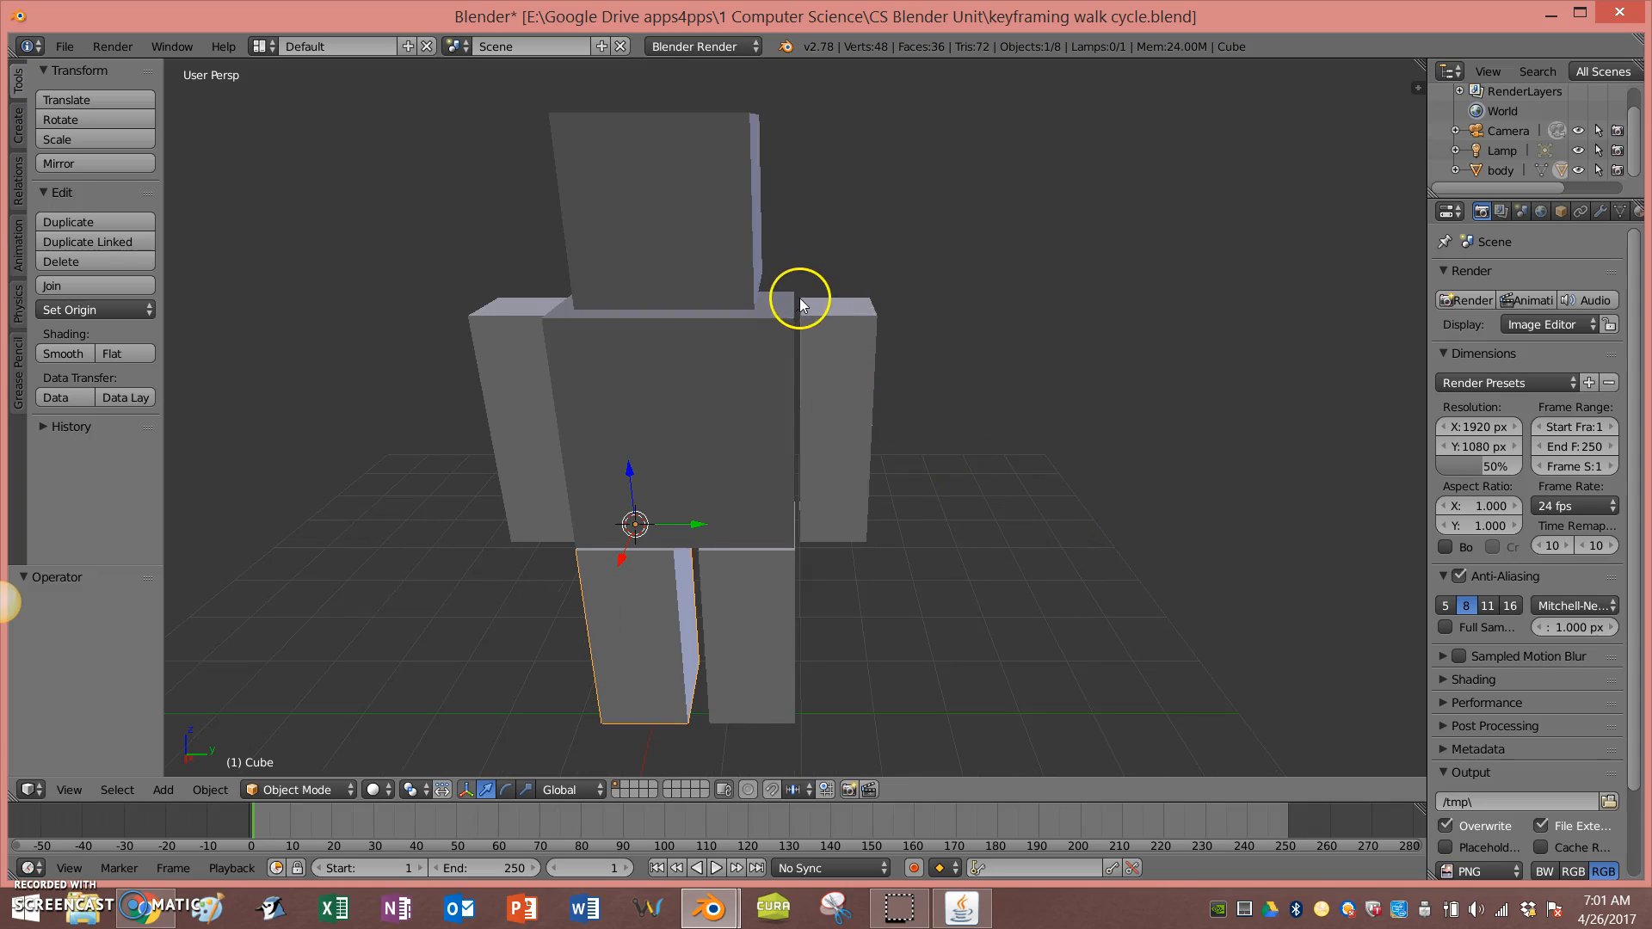
right_click(831, 338)
middle_drag(1067, 463, 1075, 445)
key(r)
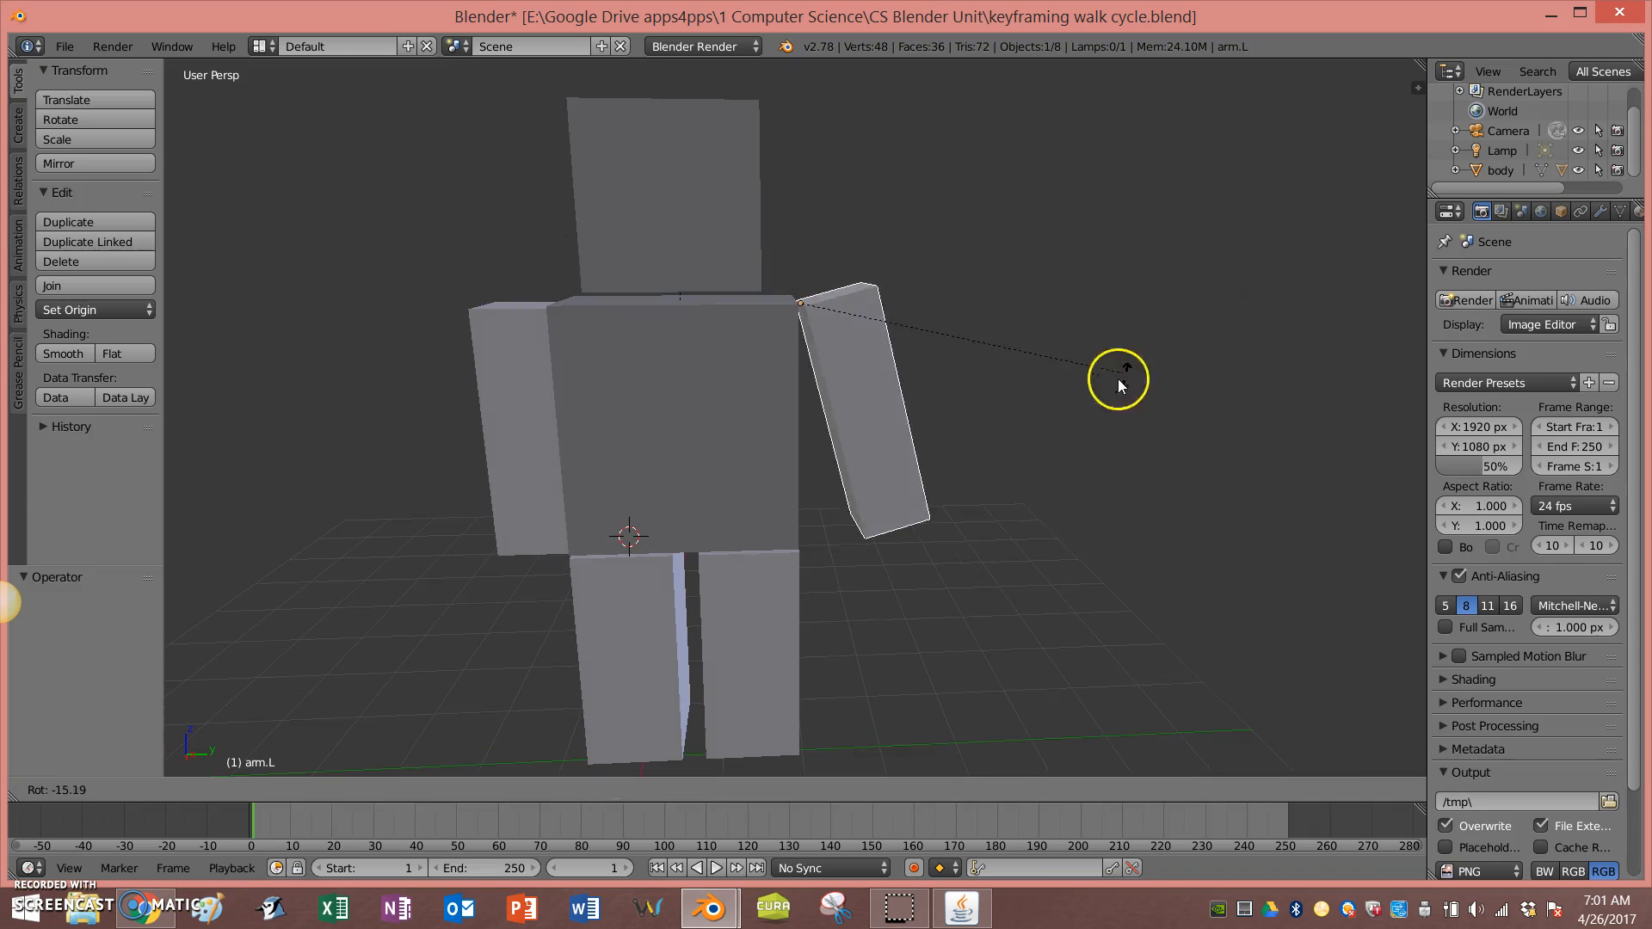
key(0)
key(Return)
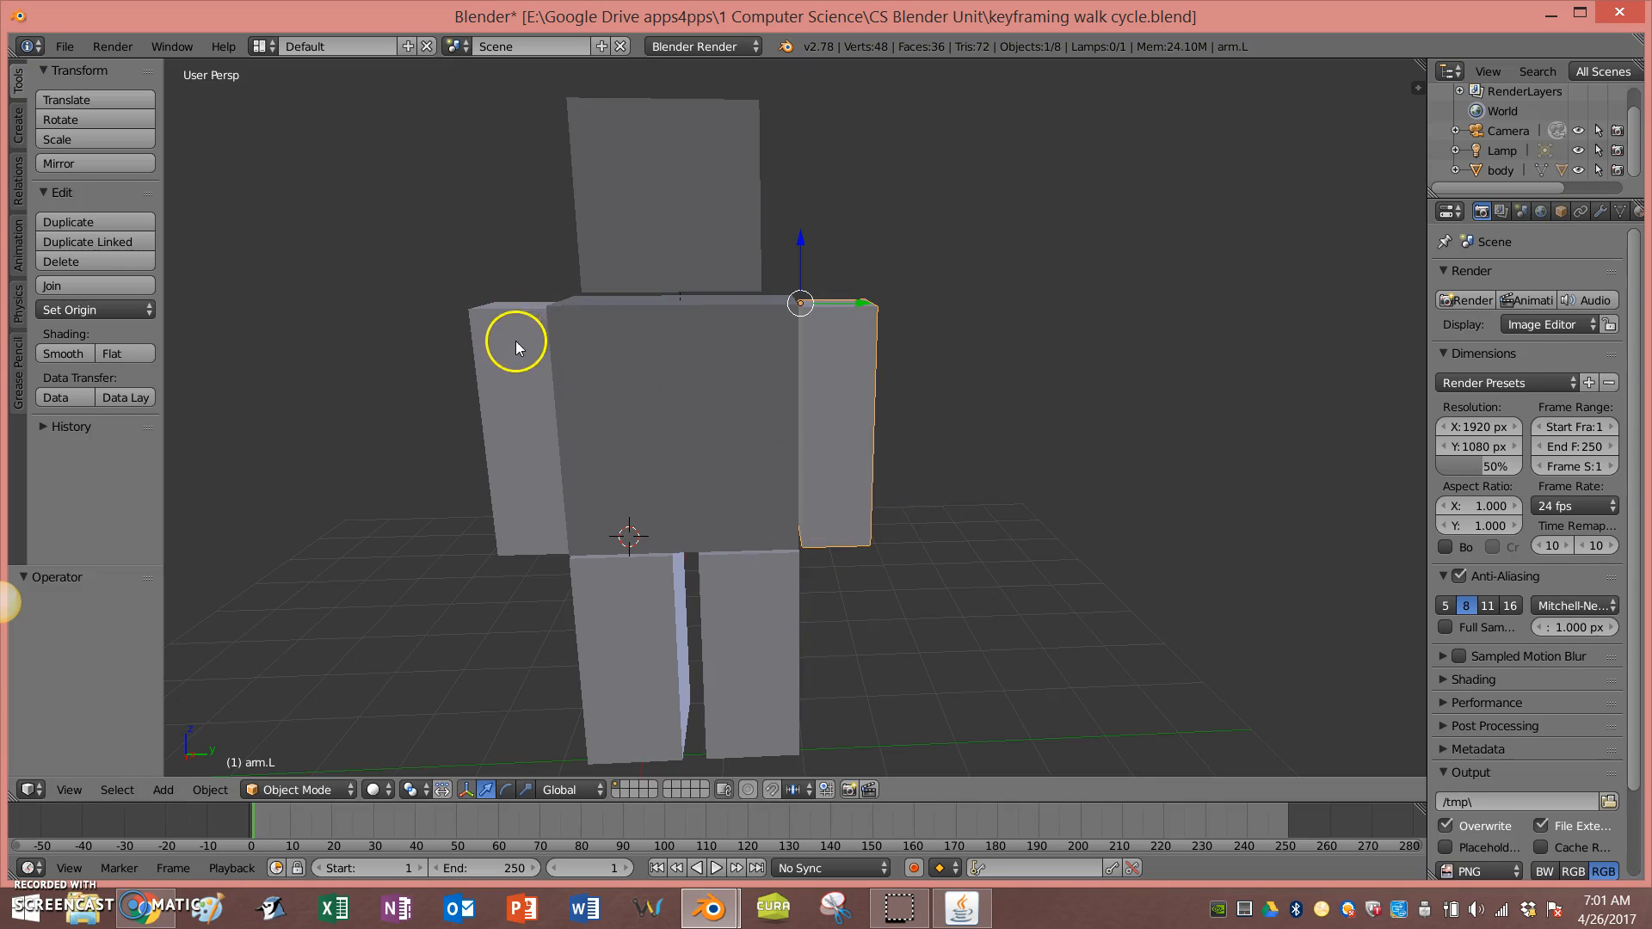
Step: In Edit Mode, select the top inner edge of the right arm and snap the 3D cursor to it
right_click(520, 387)
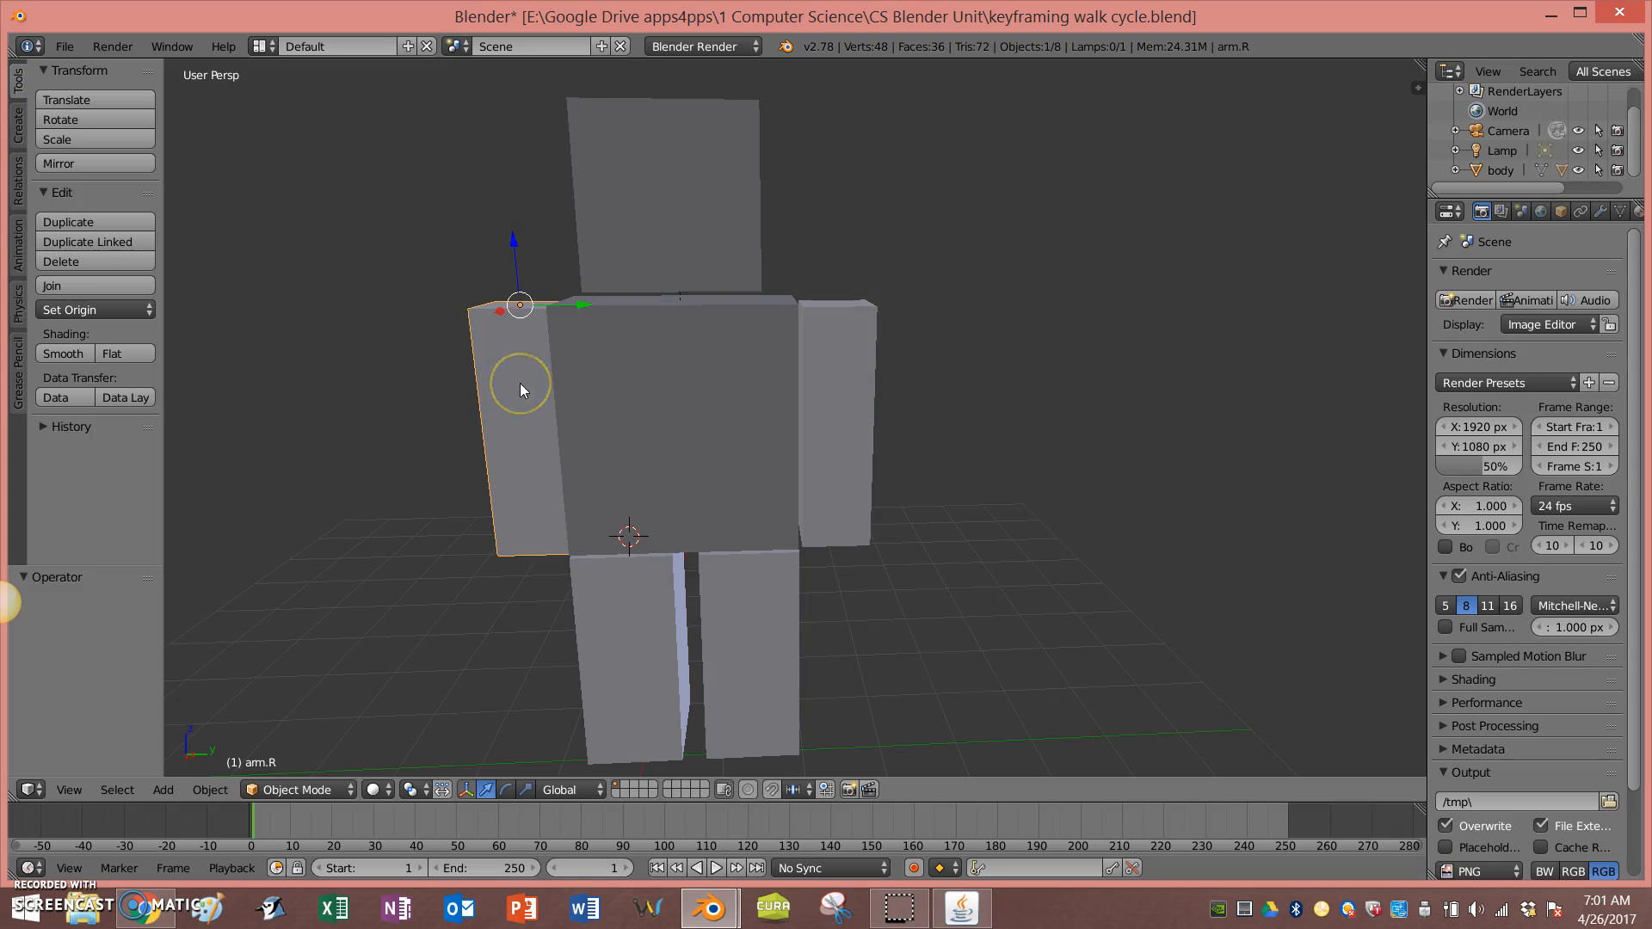
key(Tab)
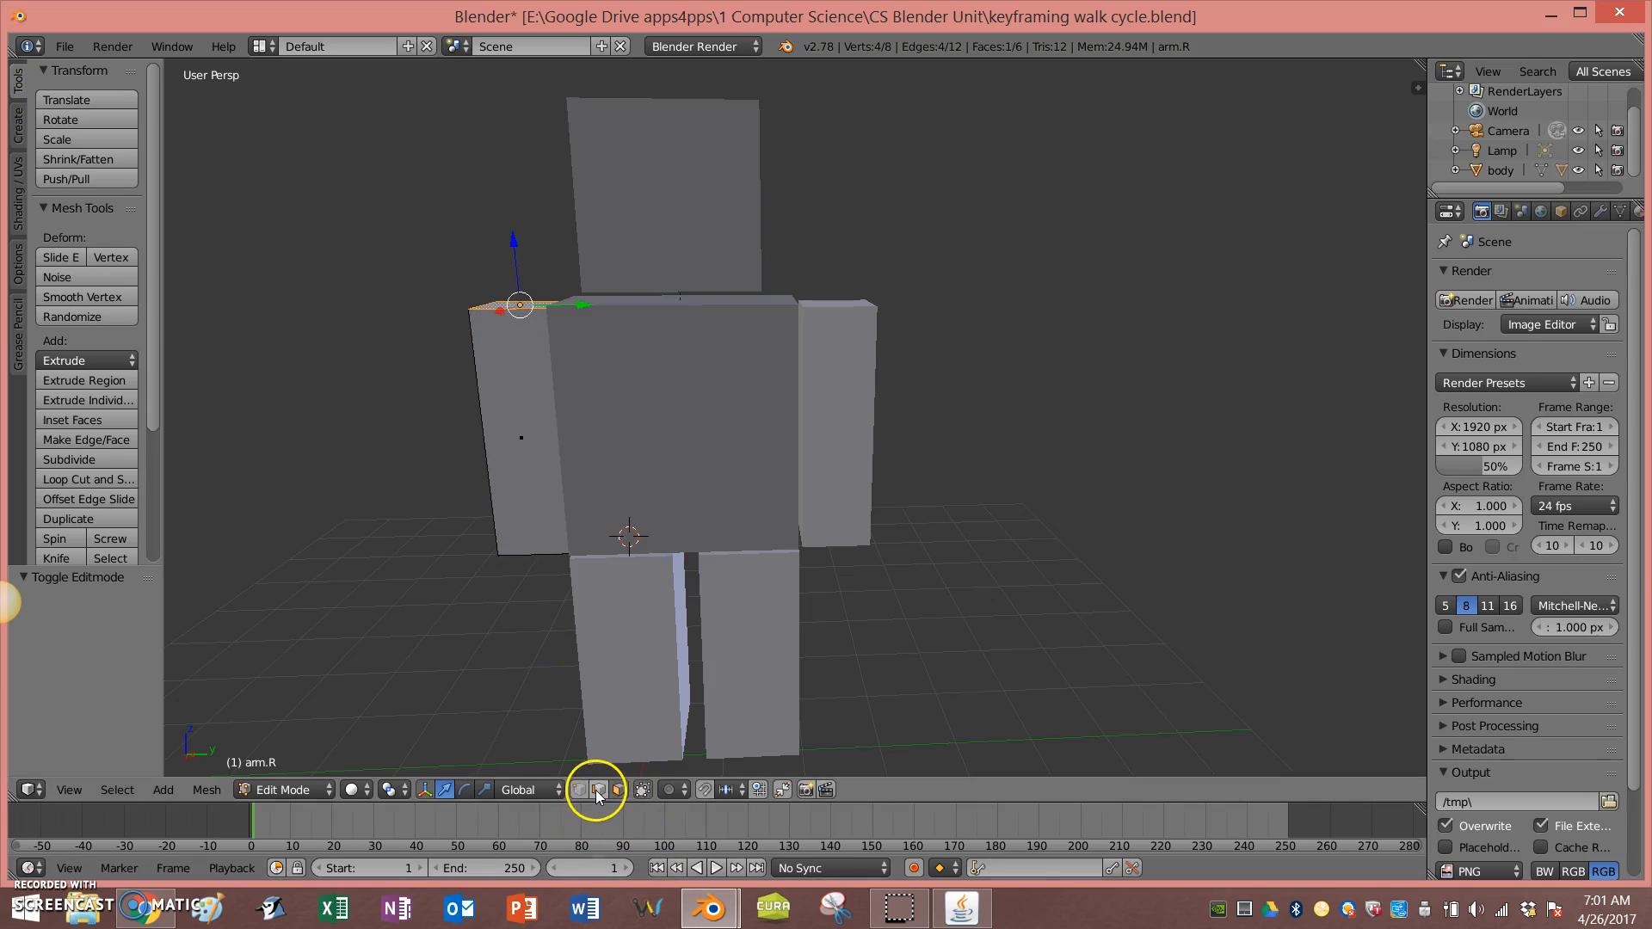
middle_drag(483, 516, 520, 556)
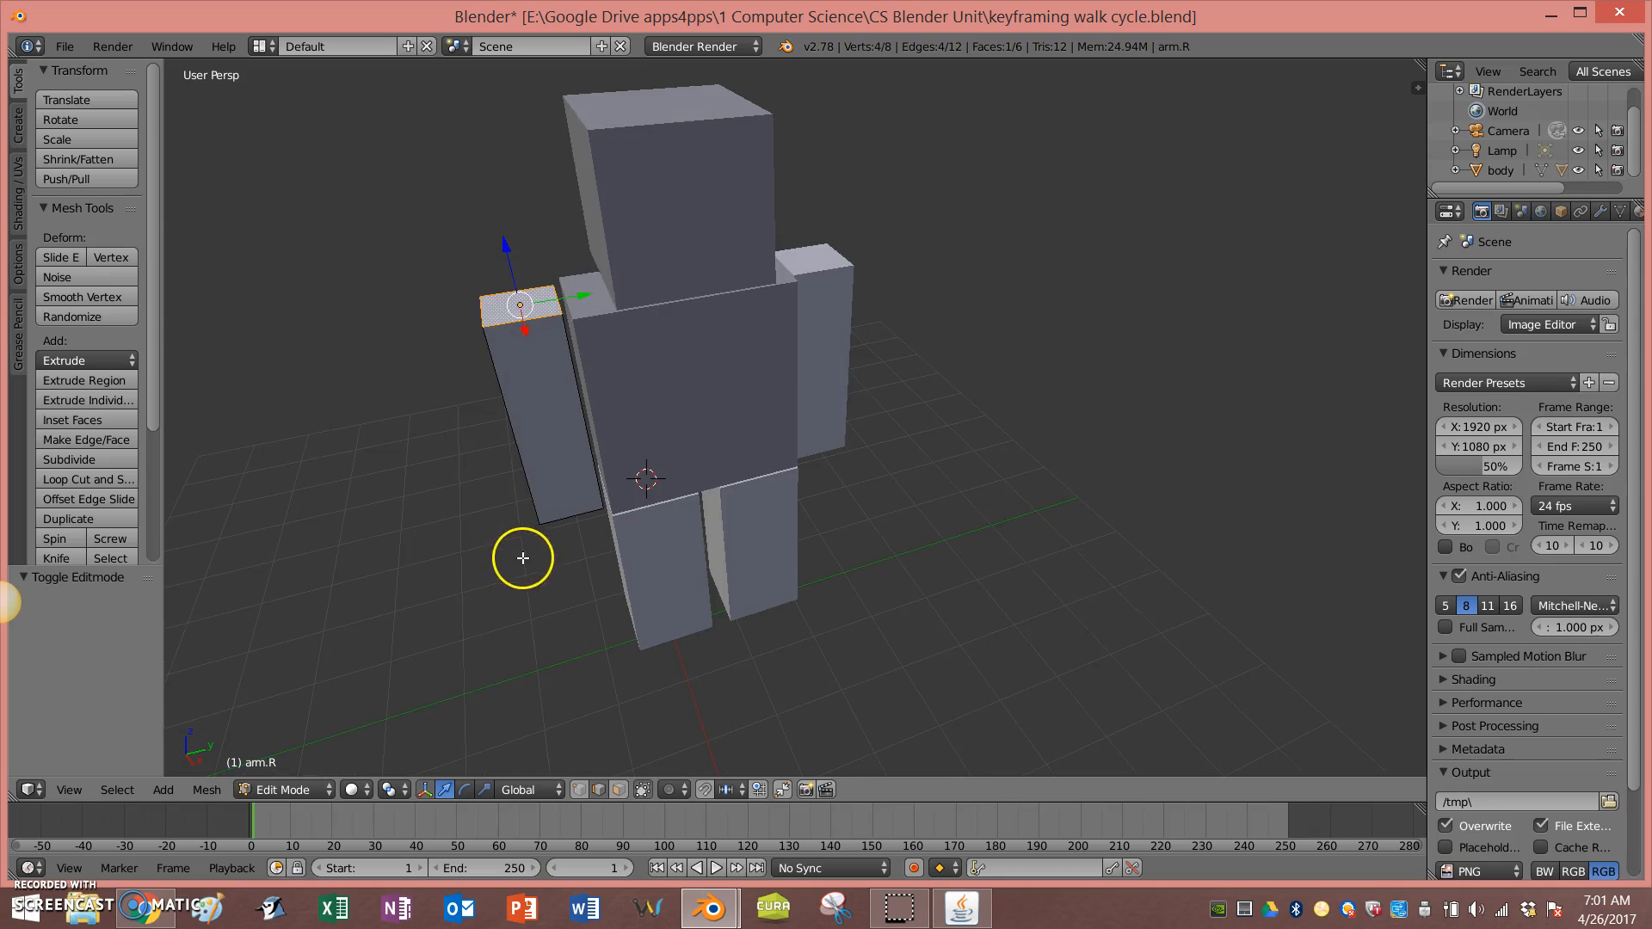
right_click(558, 296)
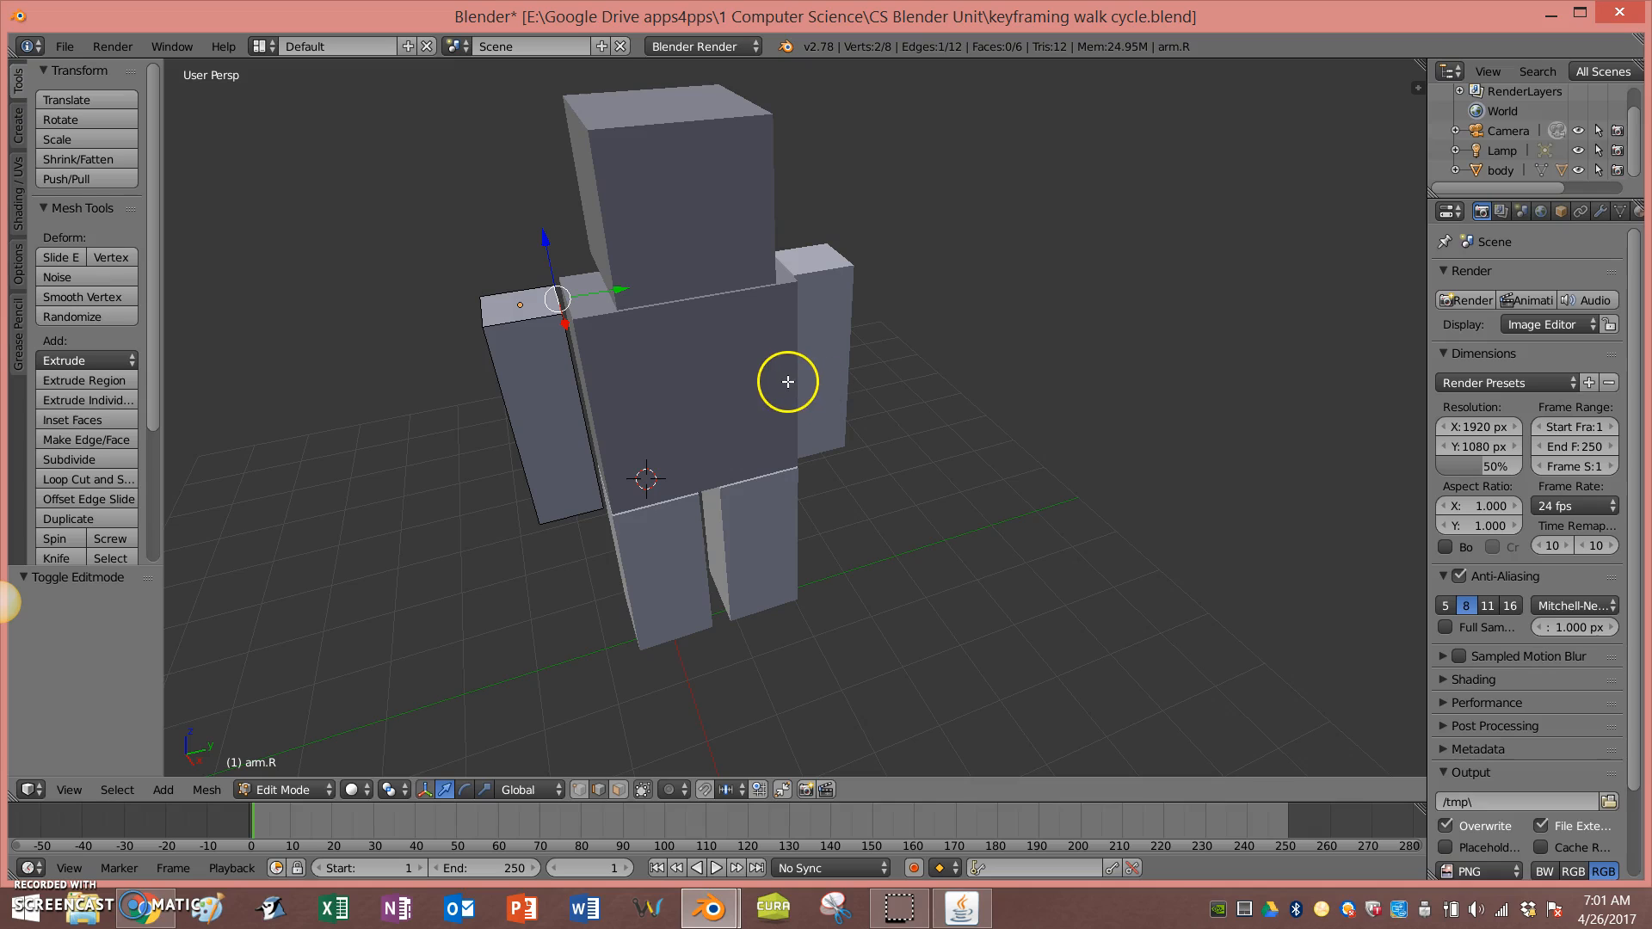
key(shift+s)
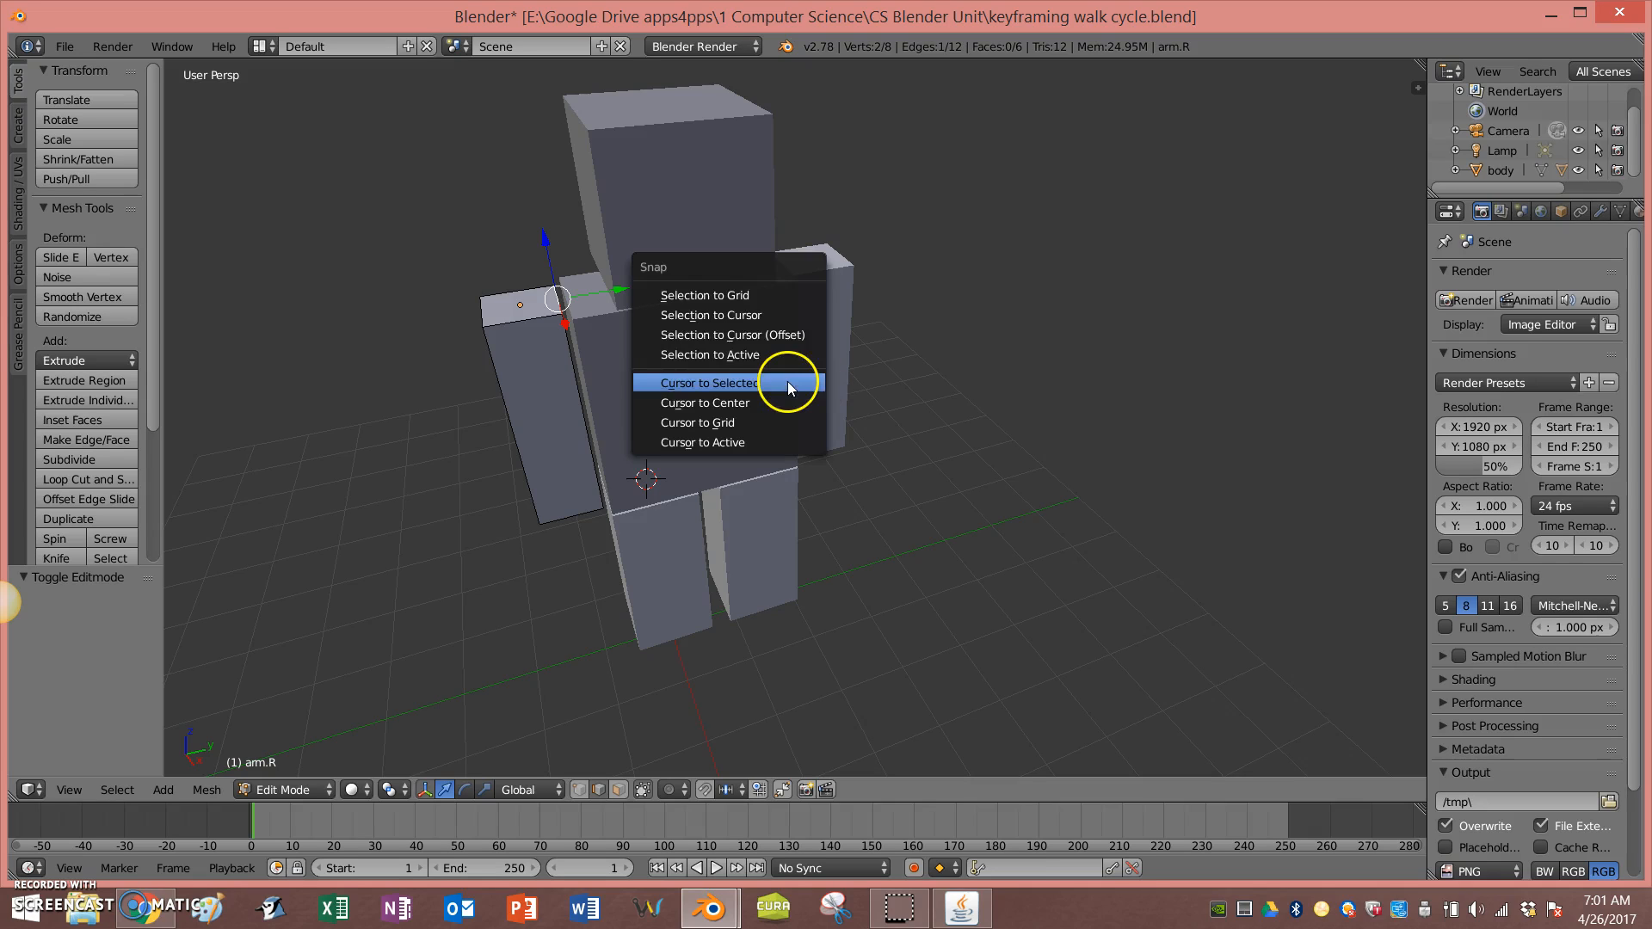
click(716, 385)
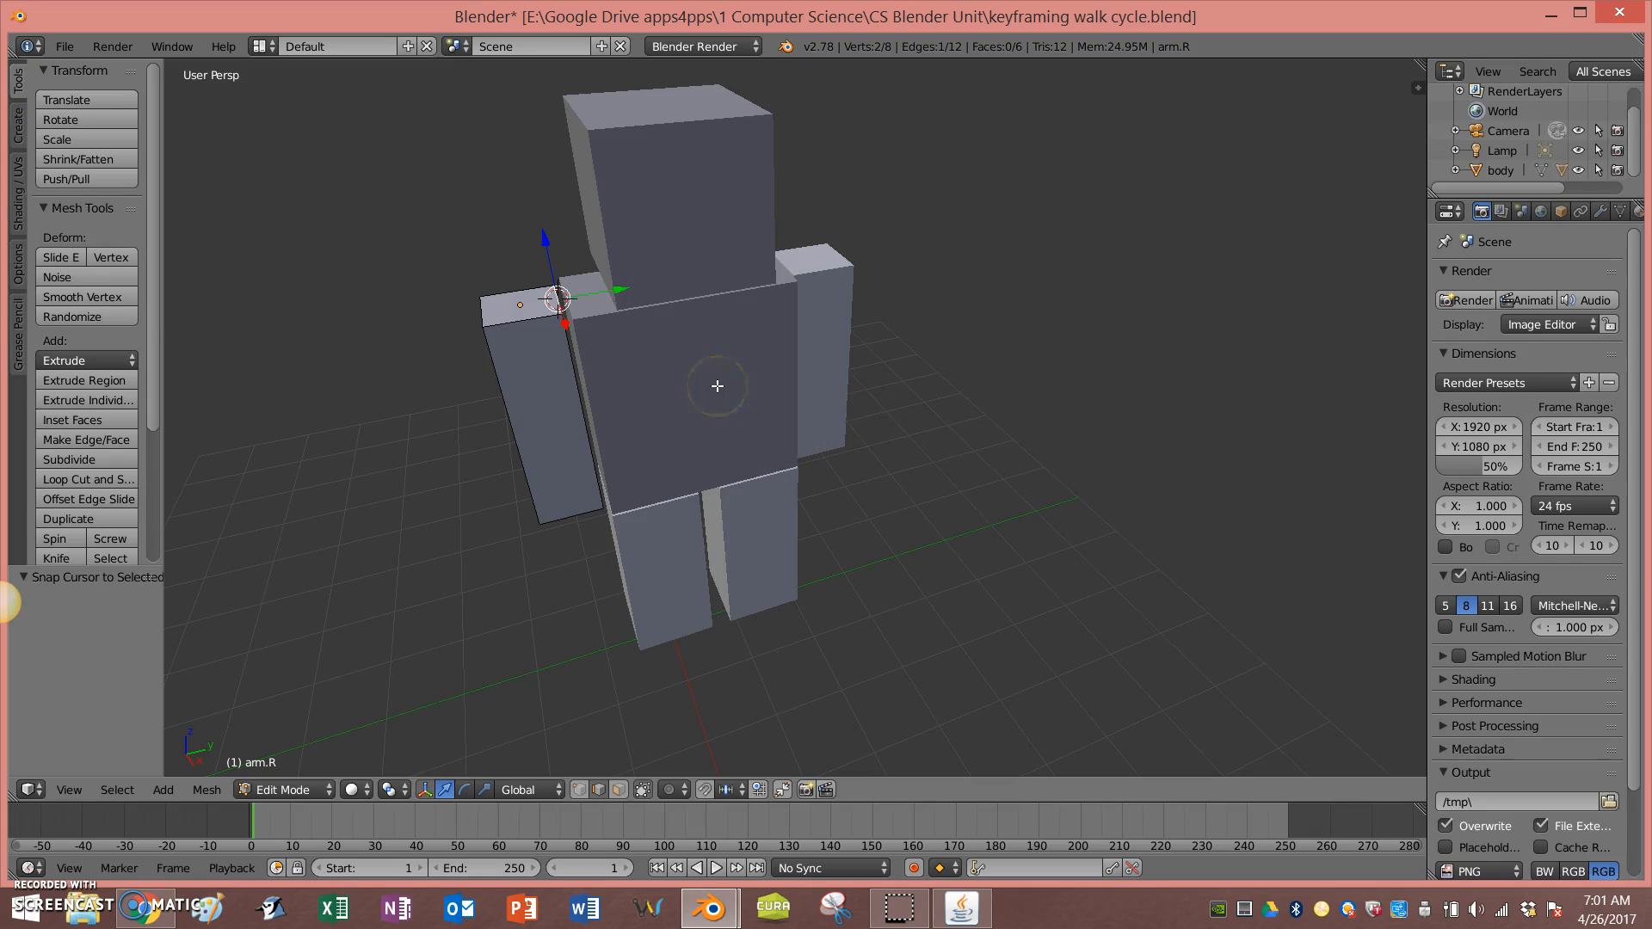
key(Tab)
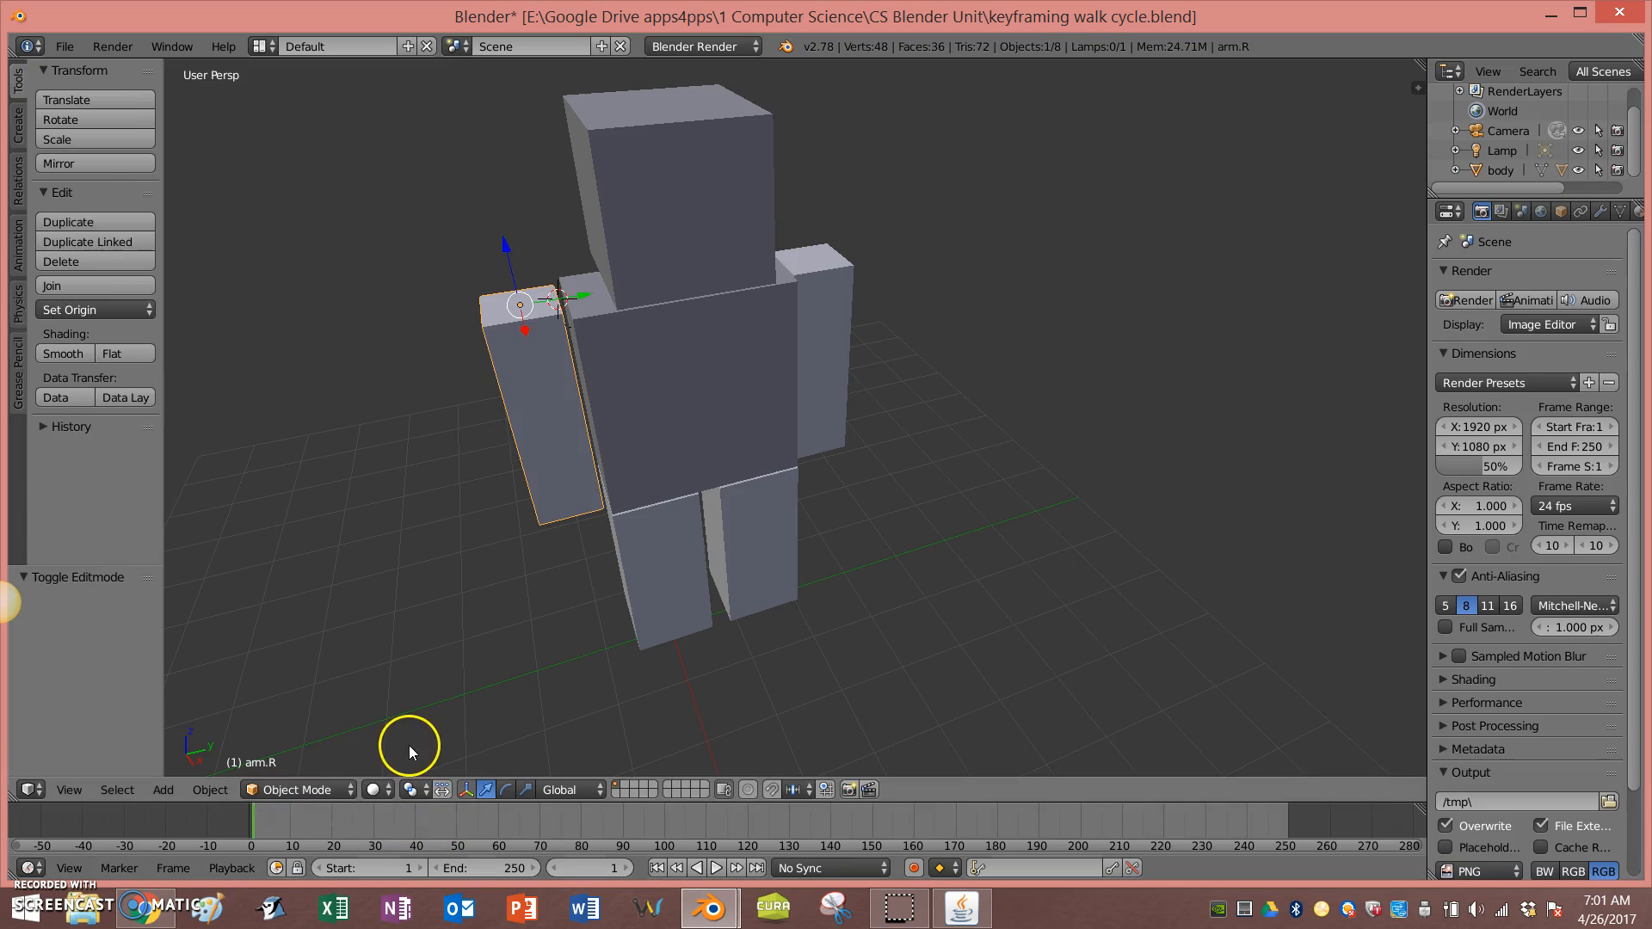
Step: Set the right arm's origin to the 3D cursor at its shoulder and move the 3D cursor aside
click(126, 308)
click(138, 374)
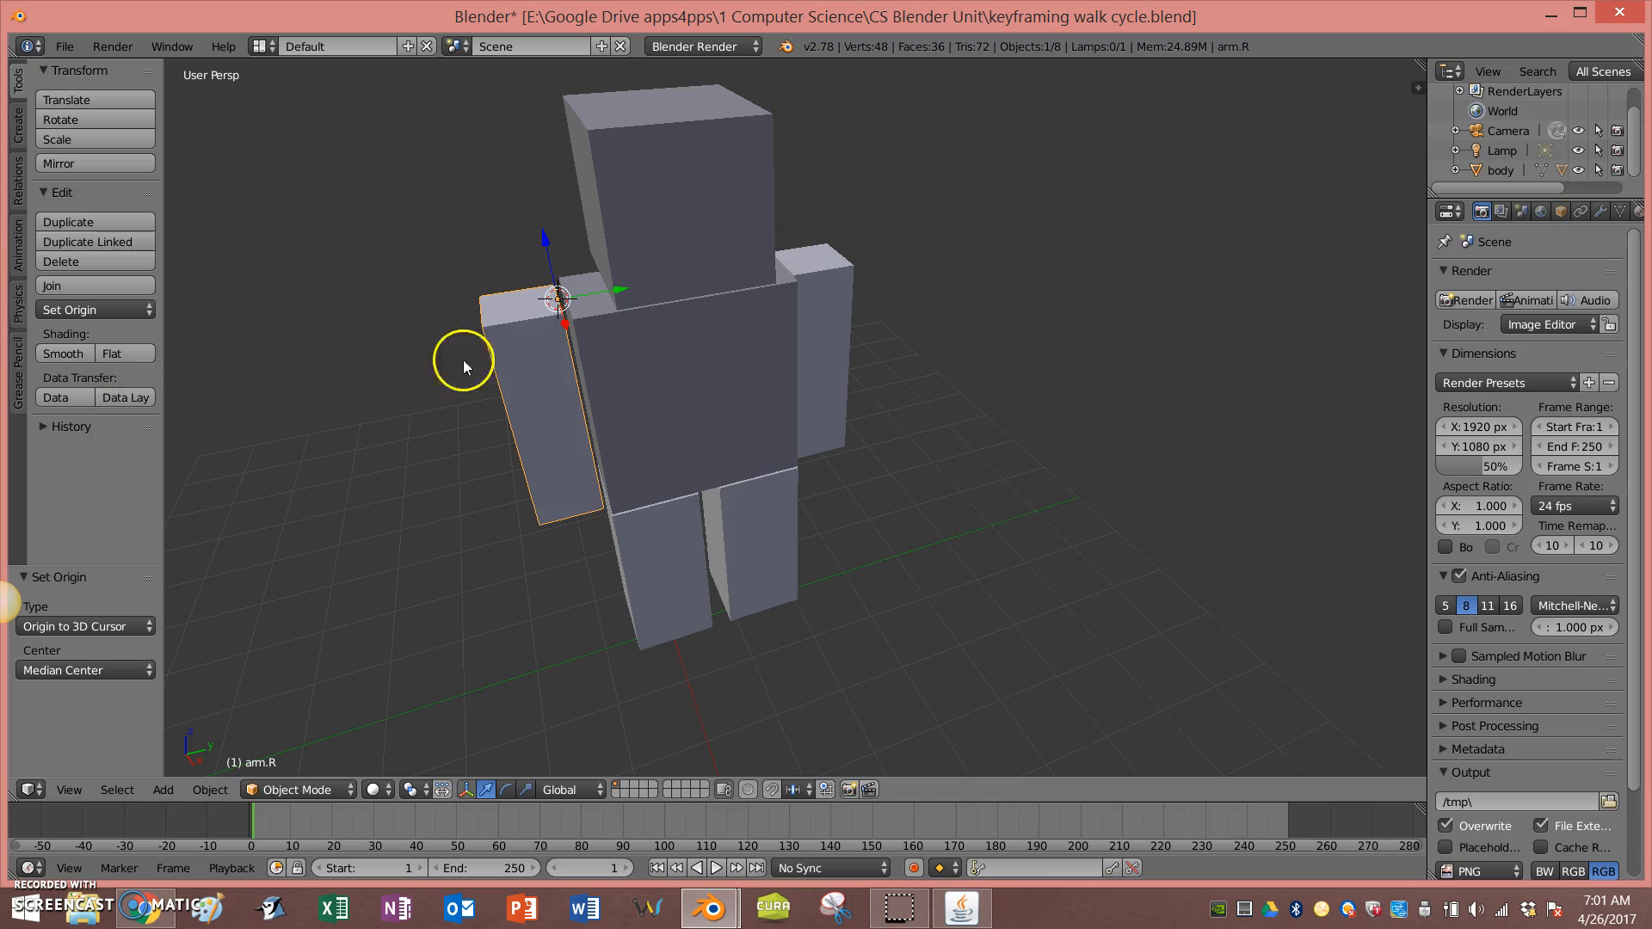
click(1057, 353)
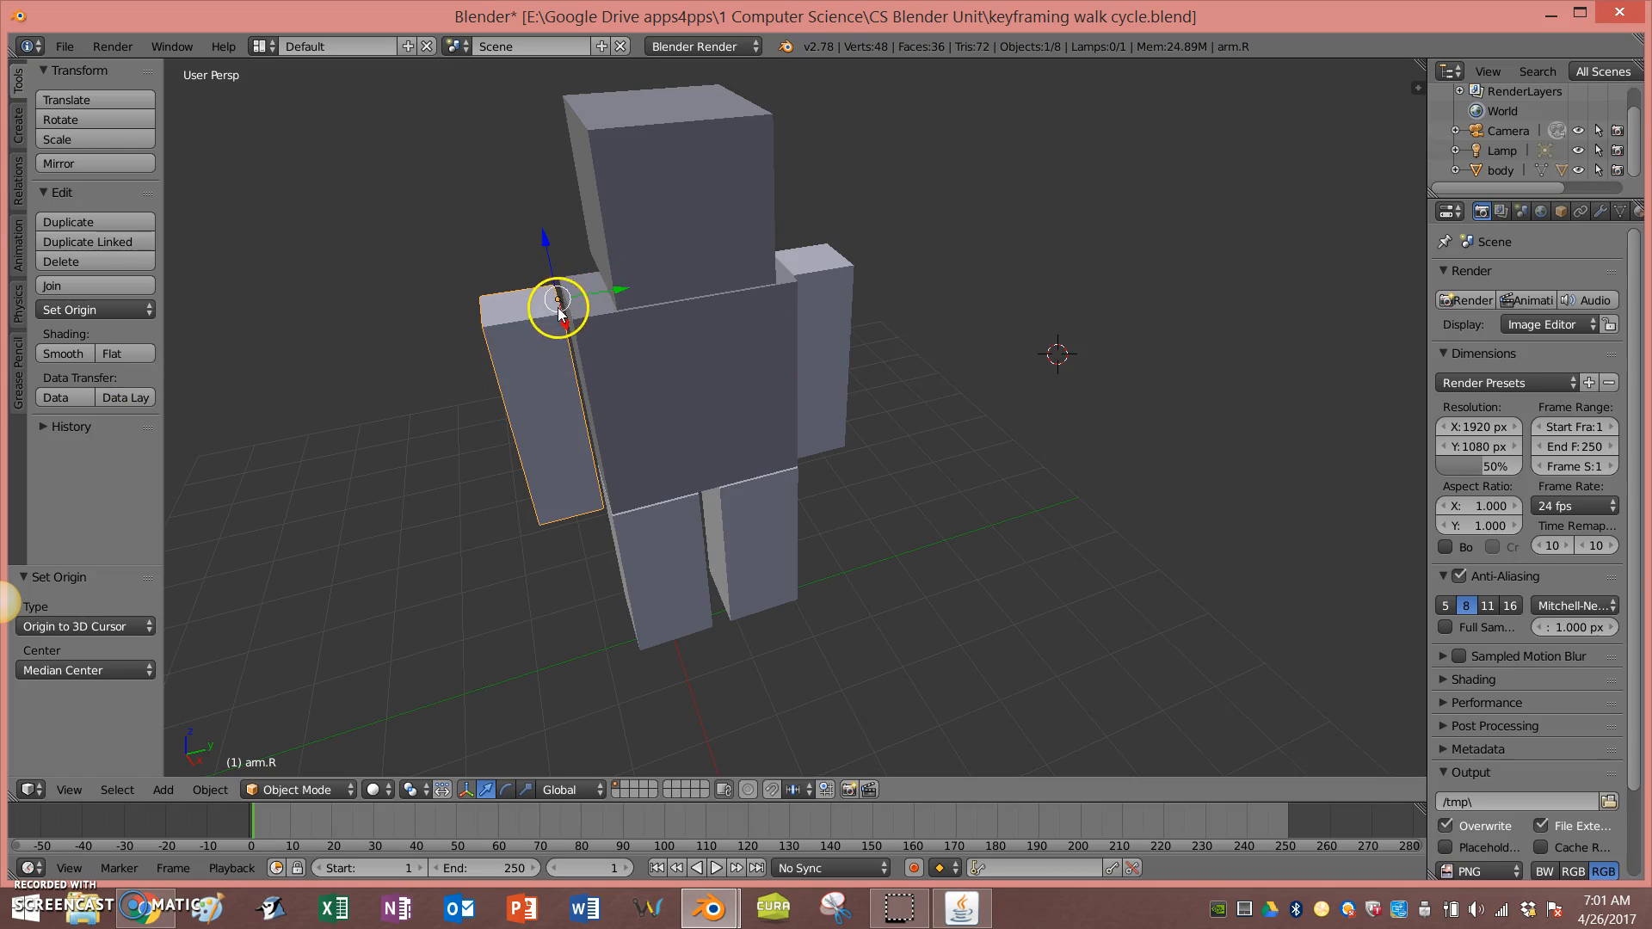
Step: Test-rotate the right arm about its new shoulder pivot without keeping the rotation
middle_drag(818, 632, 796, 580)
key(r)
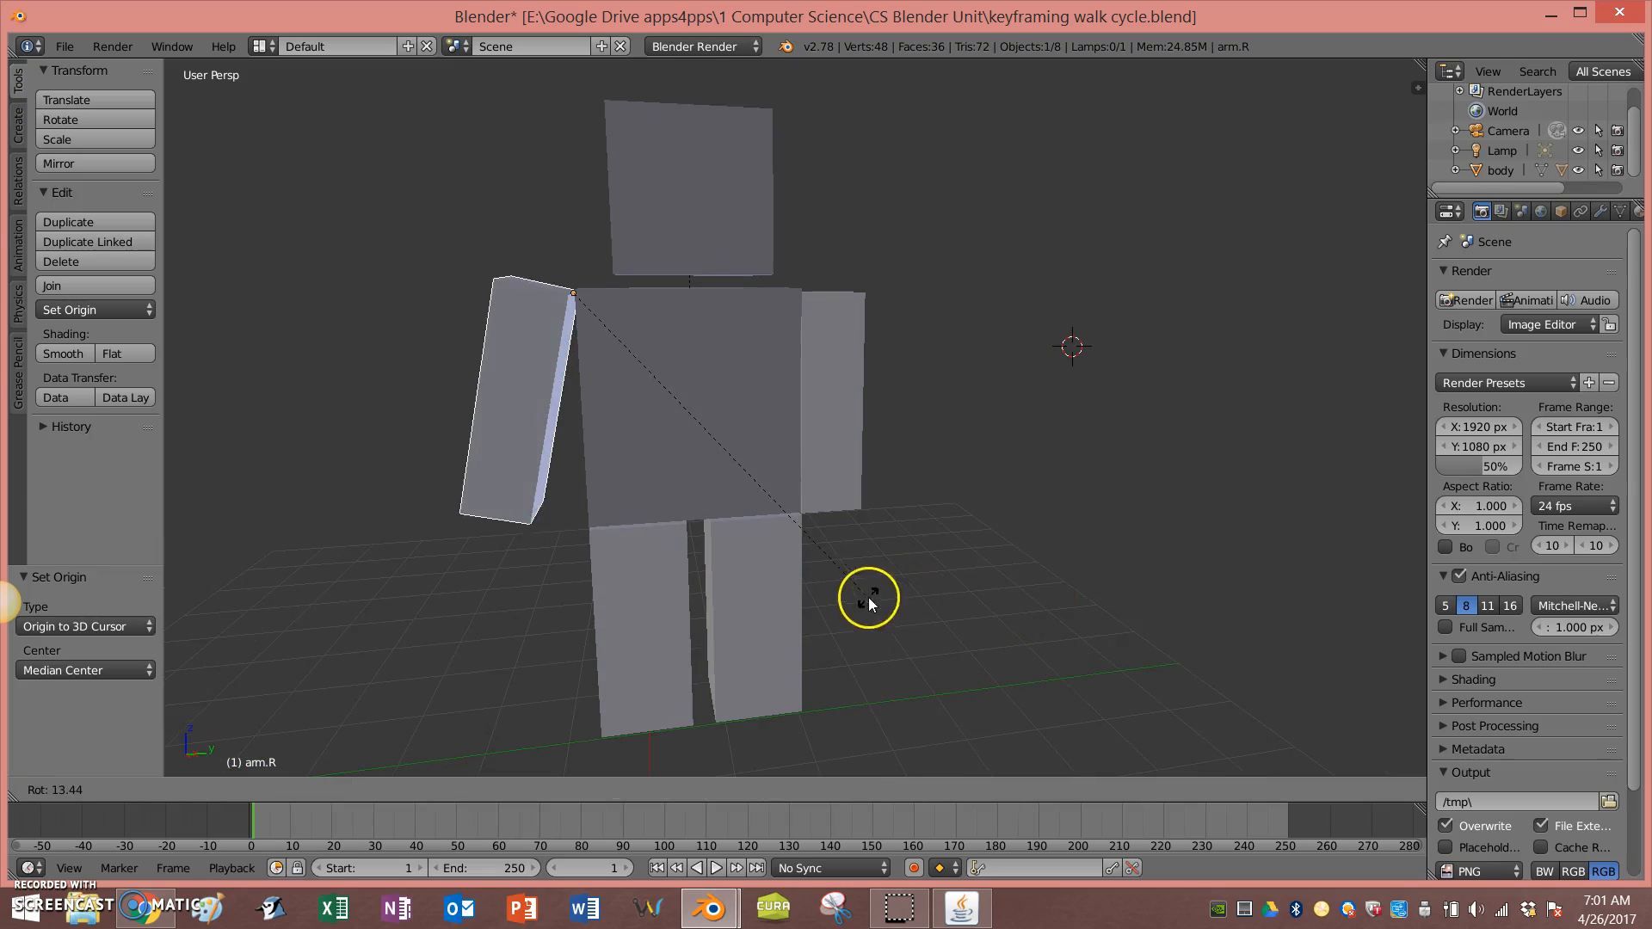
key(Escape)
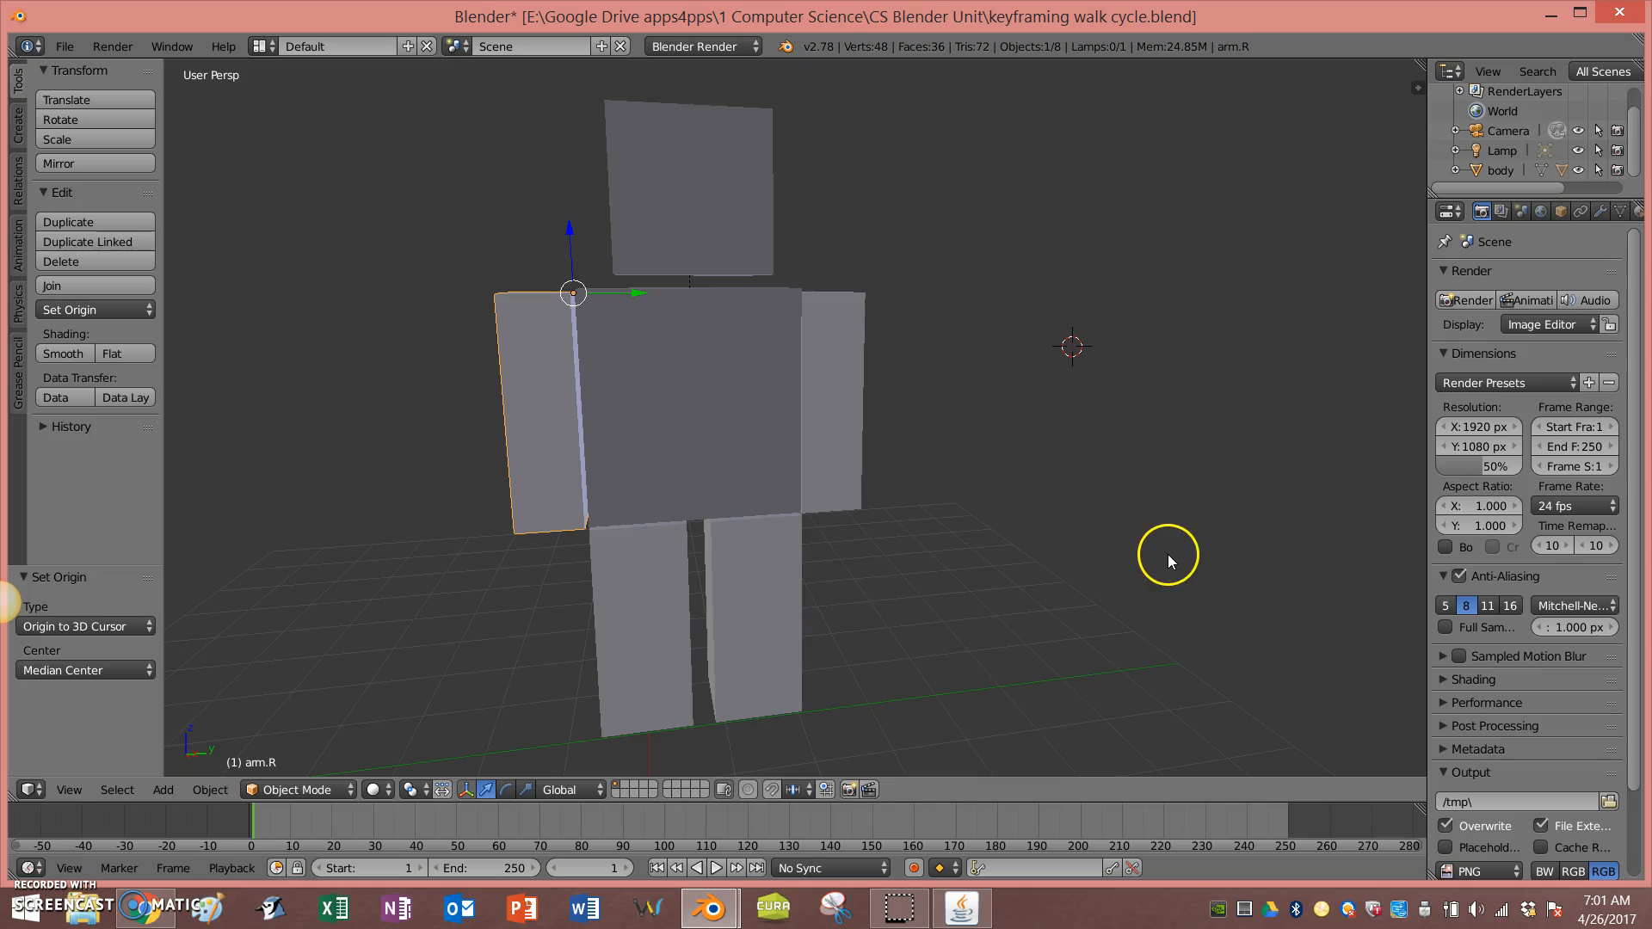
Step: Select the body and move it about 6 units along the X axis
middle_drag(1169, 556, 1098, 566)
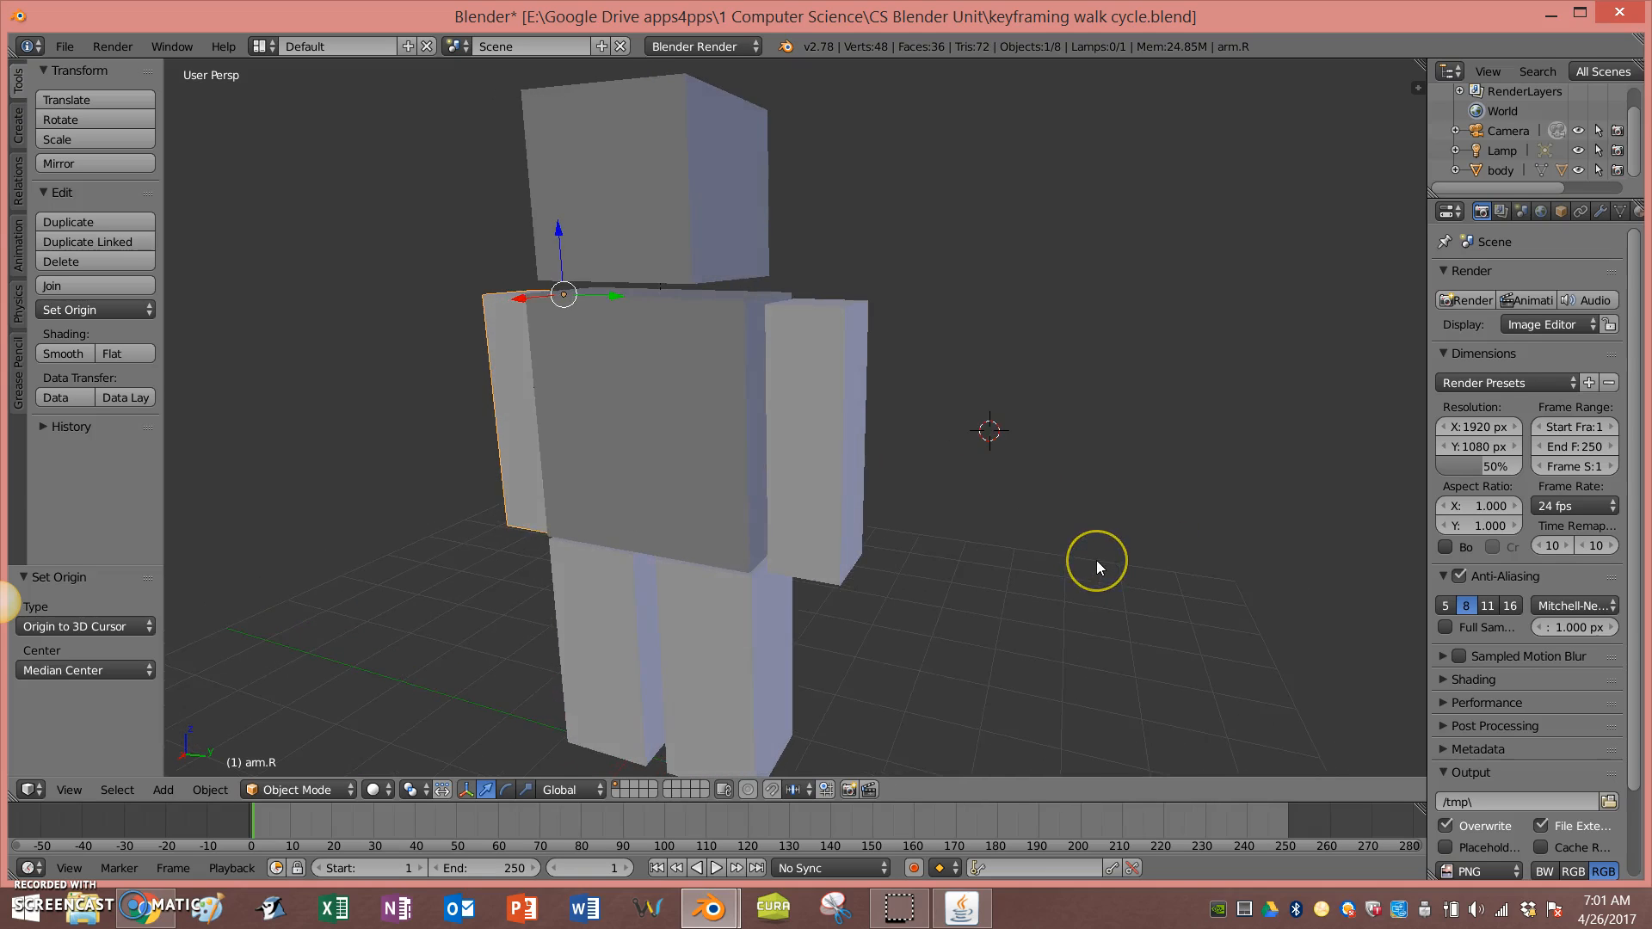
scroll(1096, 560, down, 2)
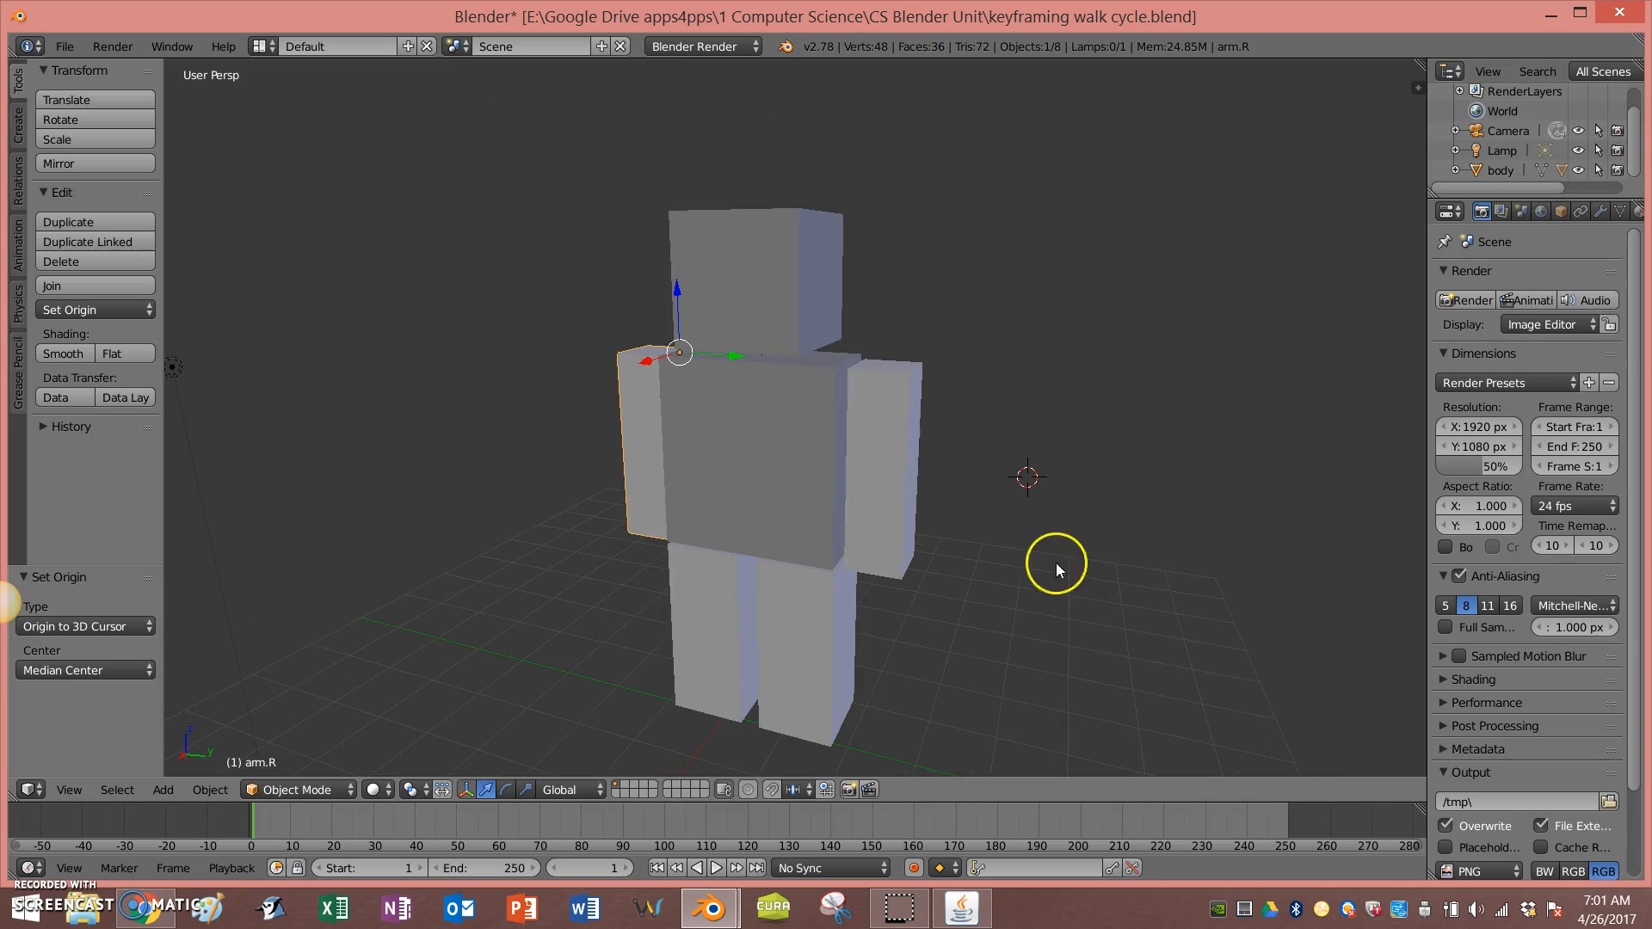
scroll(880, 580, down, 3)
right_click(812, 504)
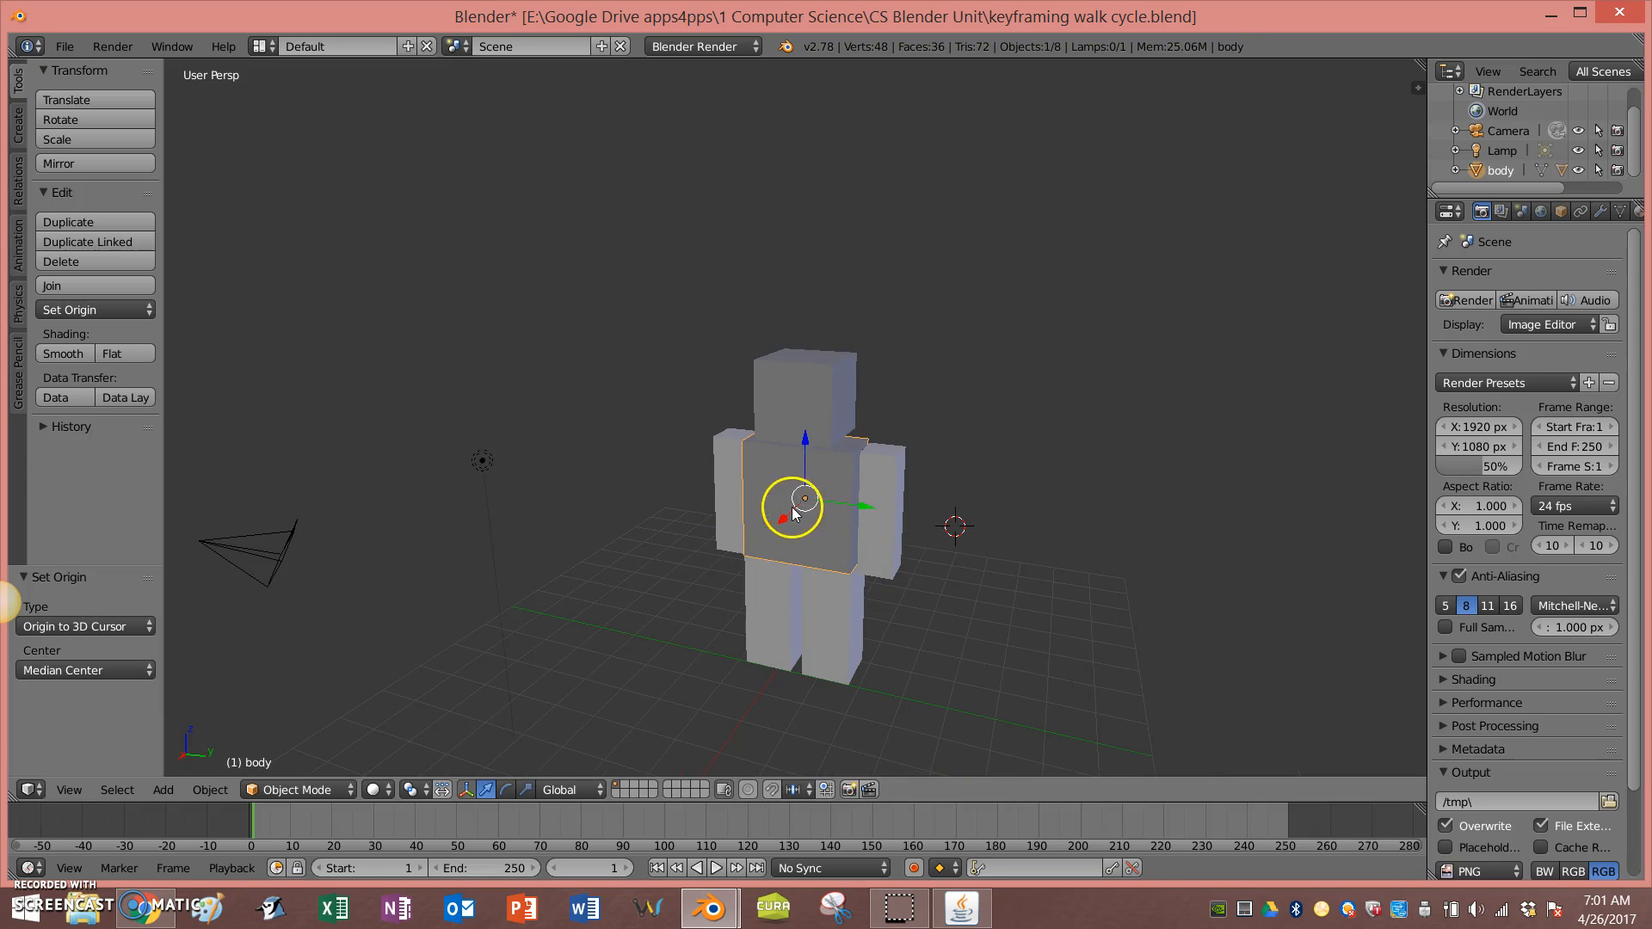
drag(784, 521, 870, 466)
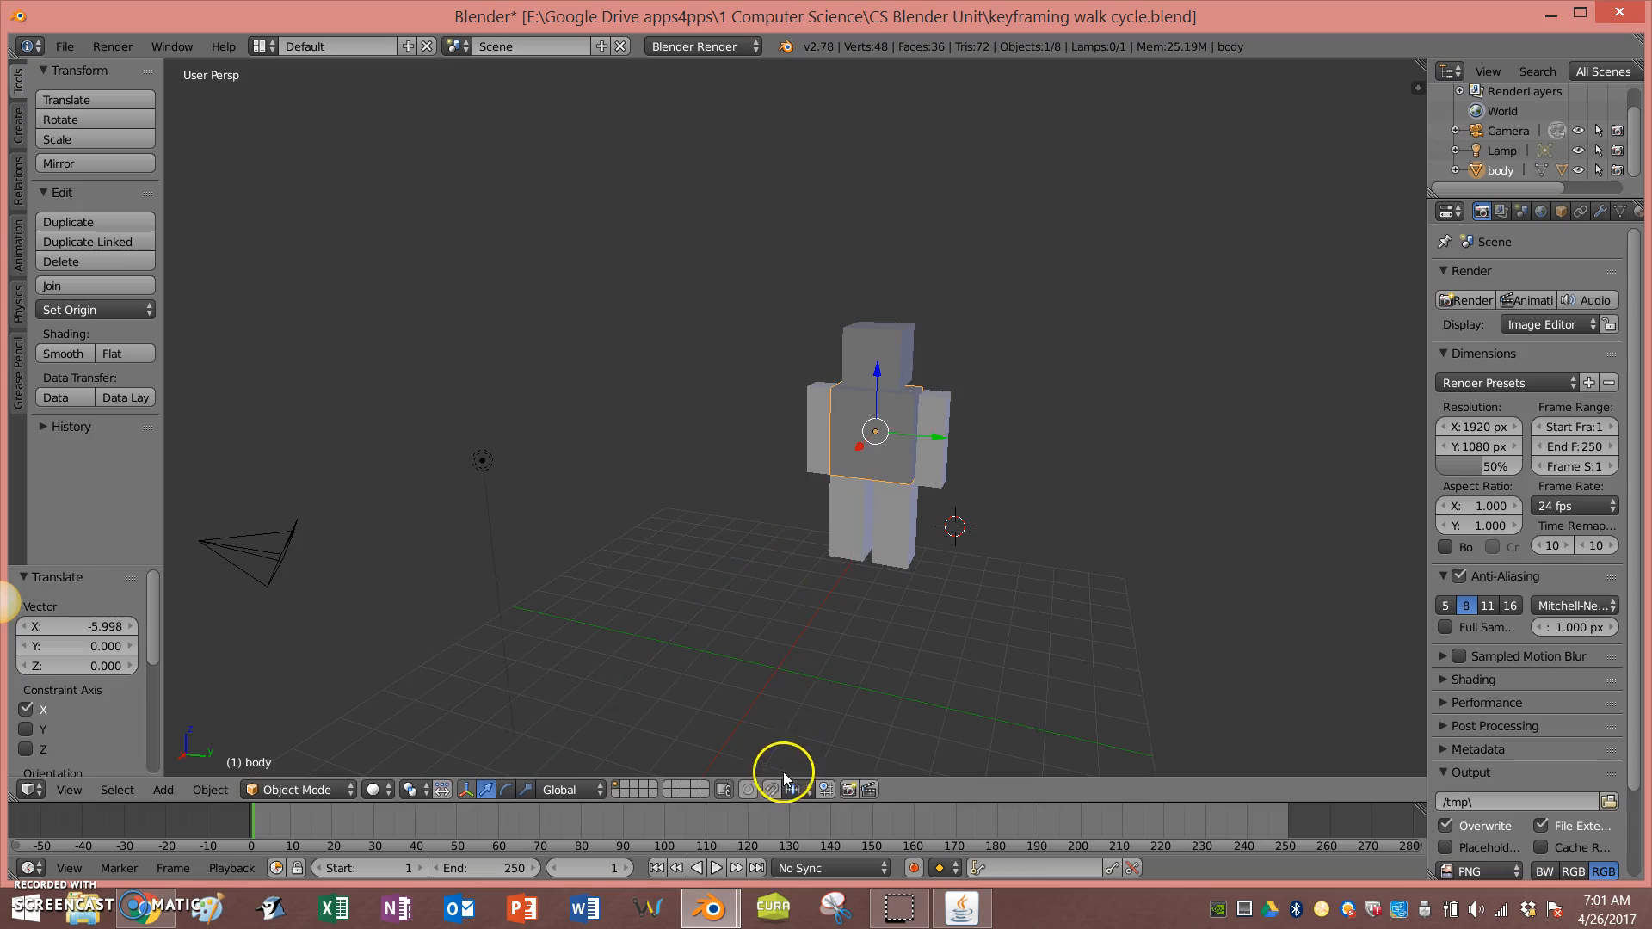
Step: Turn on automatic keyframing and move the body about 2.3 units along X at frame 1
click(913, 866)
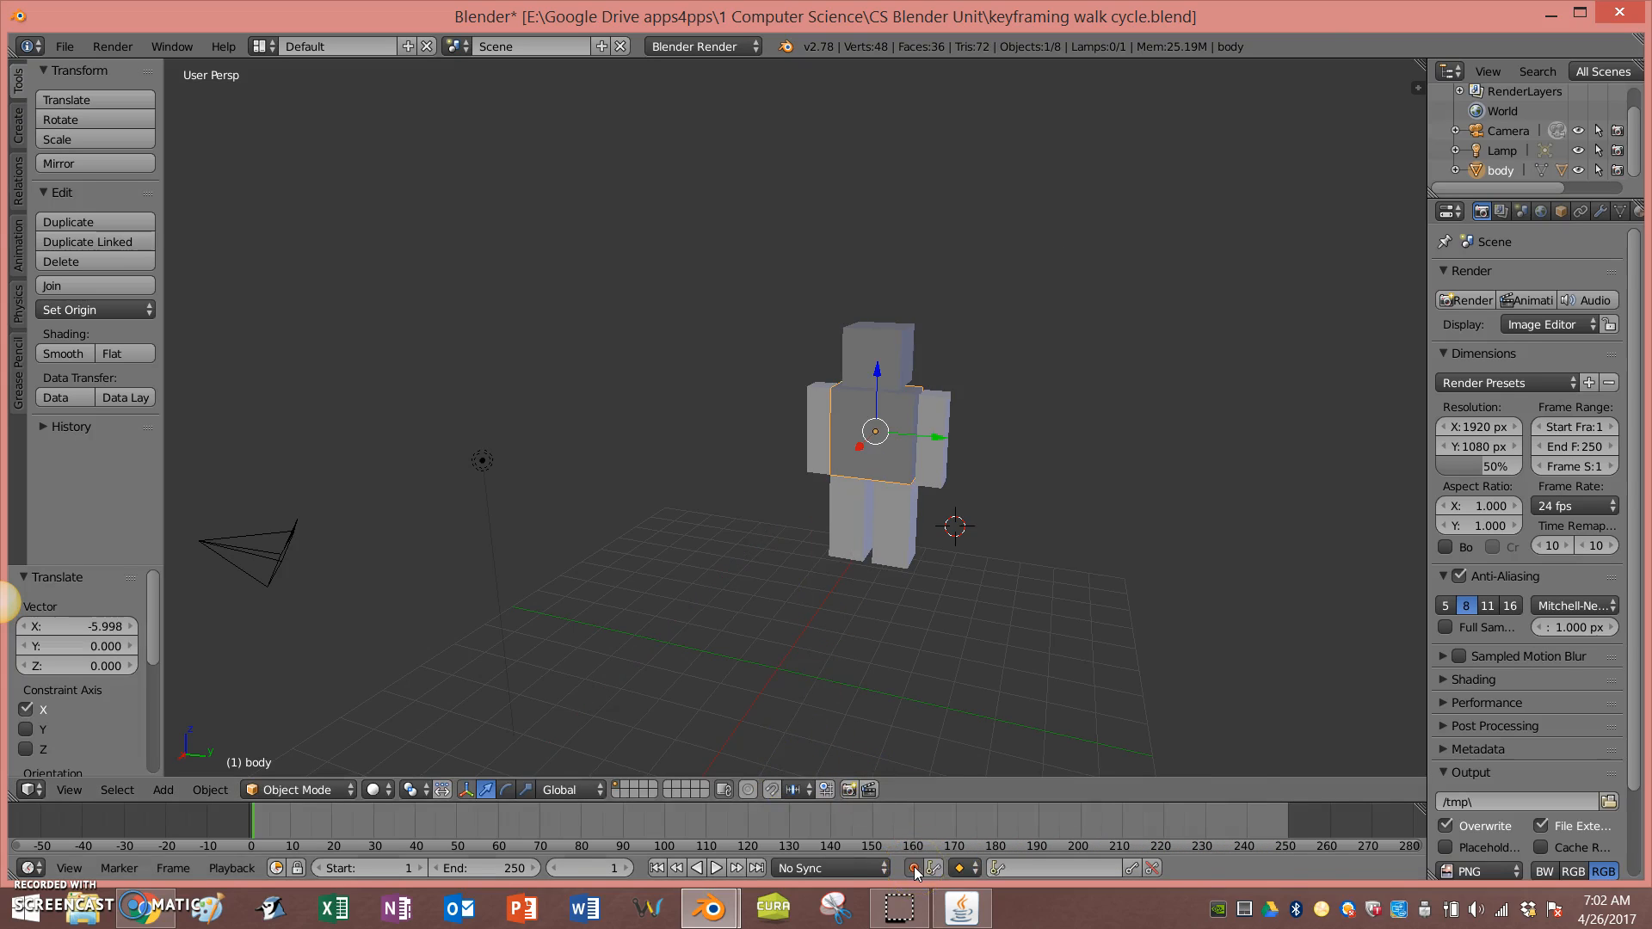
key(g)
key(x)
click(880, 435)
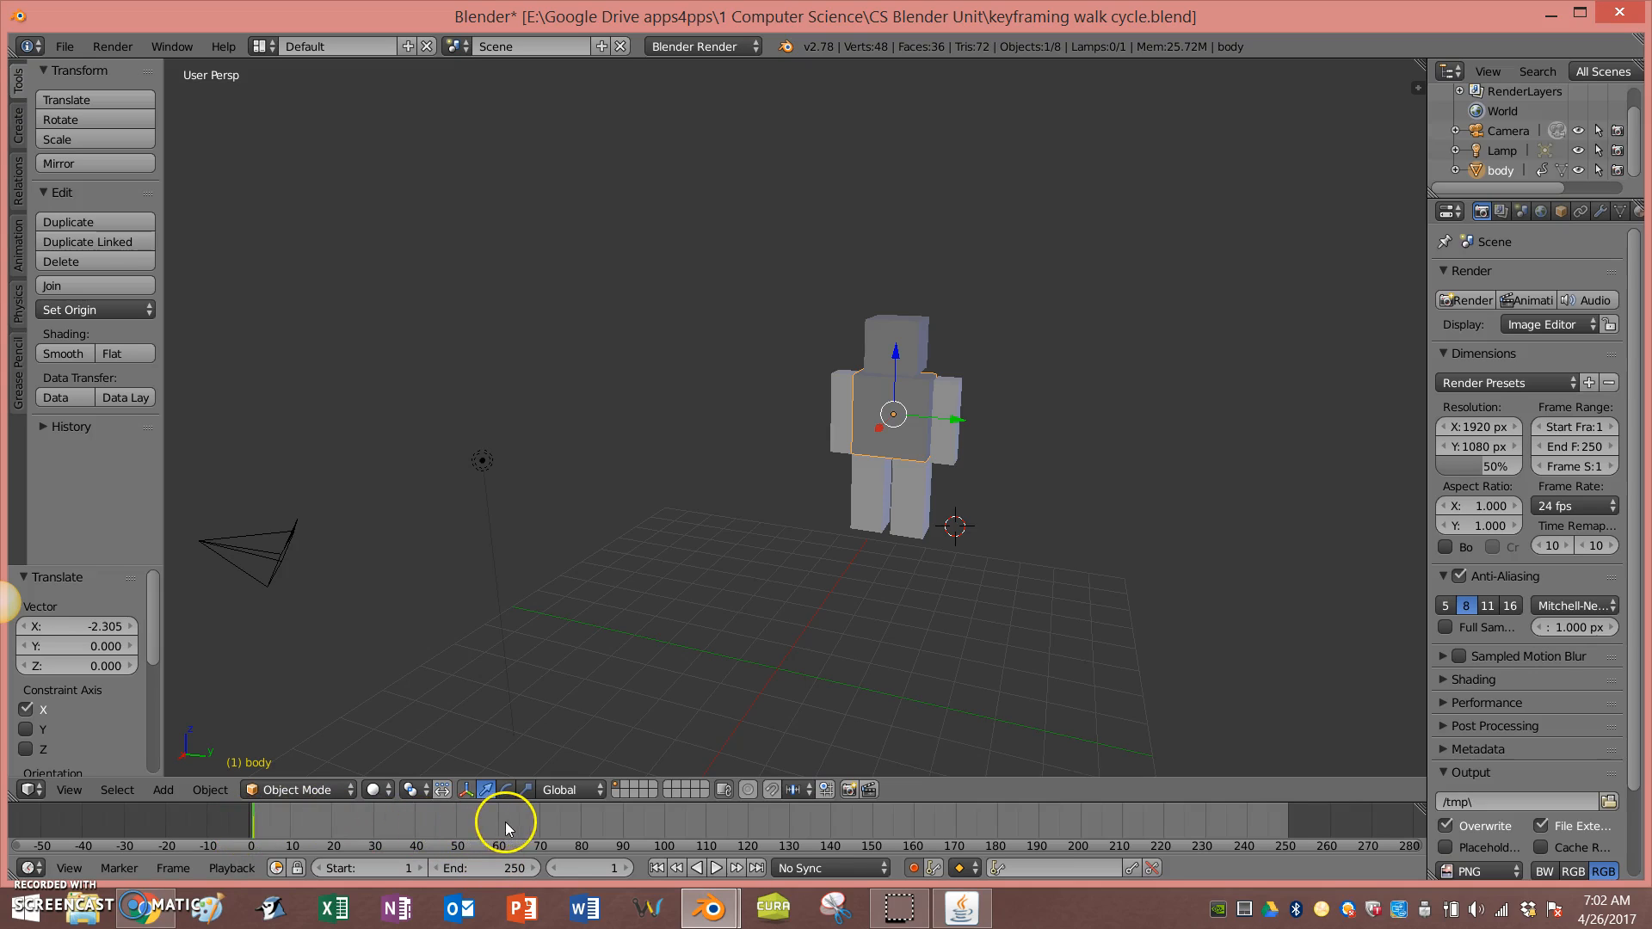
Step: Go to frame 74 and move the body about 14.6 units along the X axis
click(555, 818)
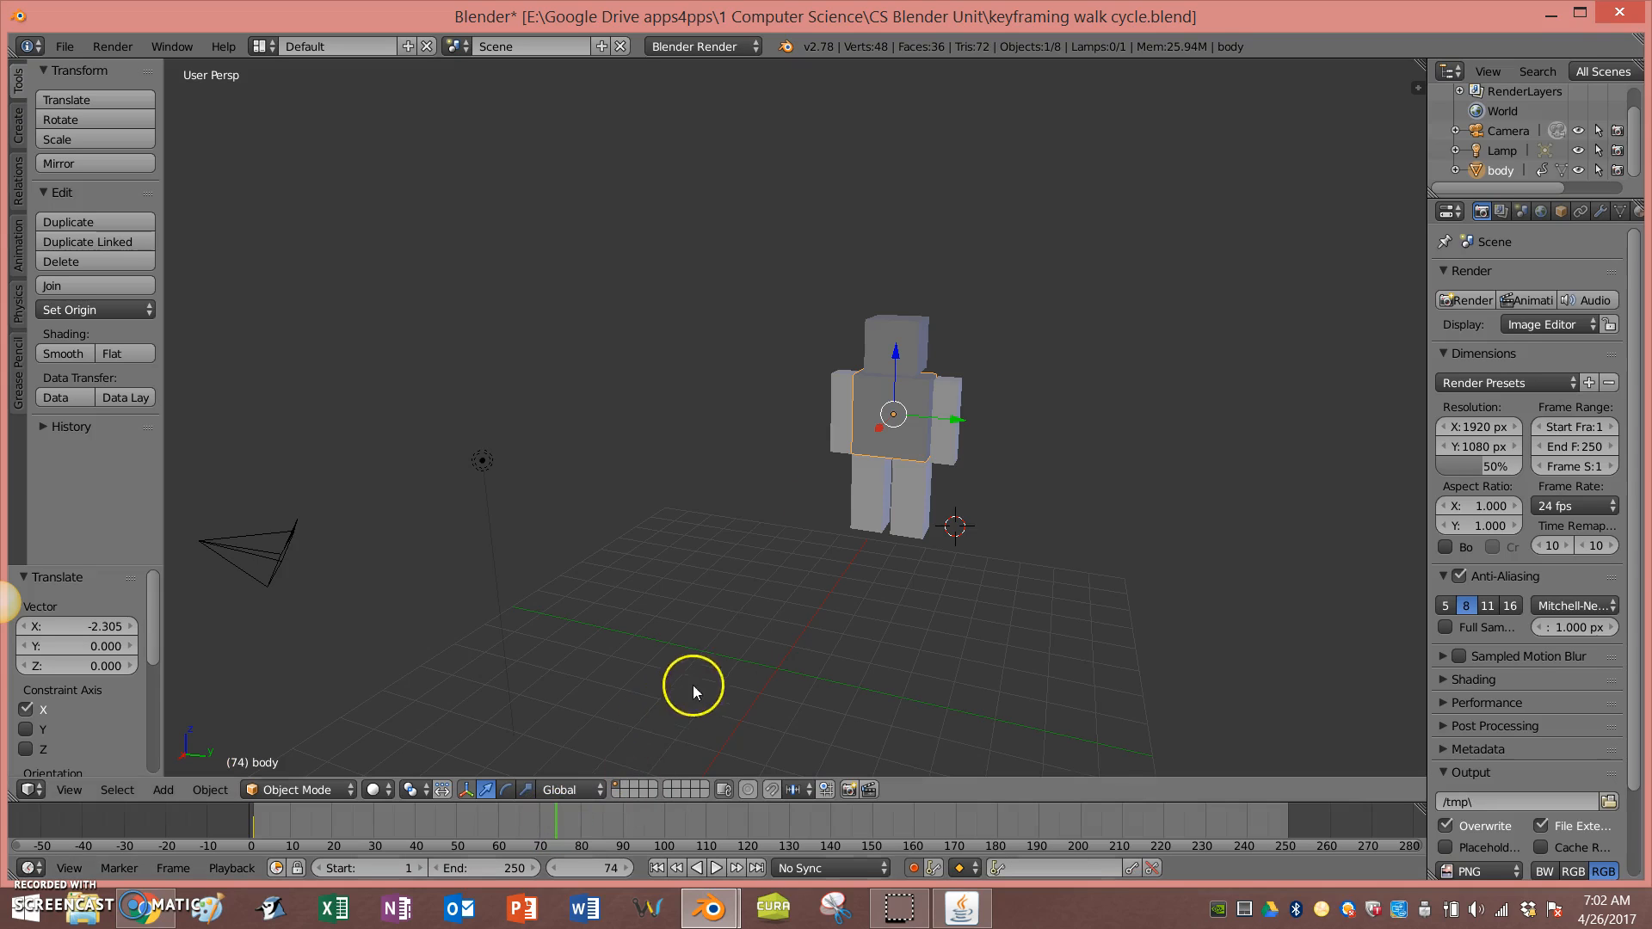
middle_drag(950, 472, 886, 468)
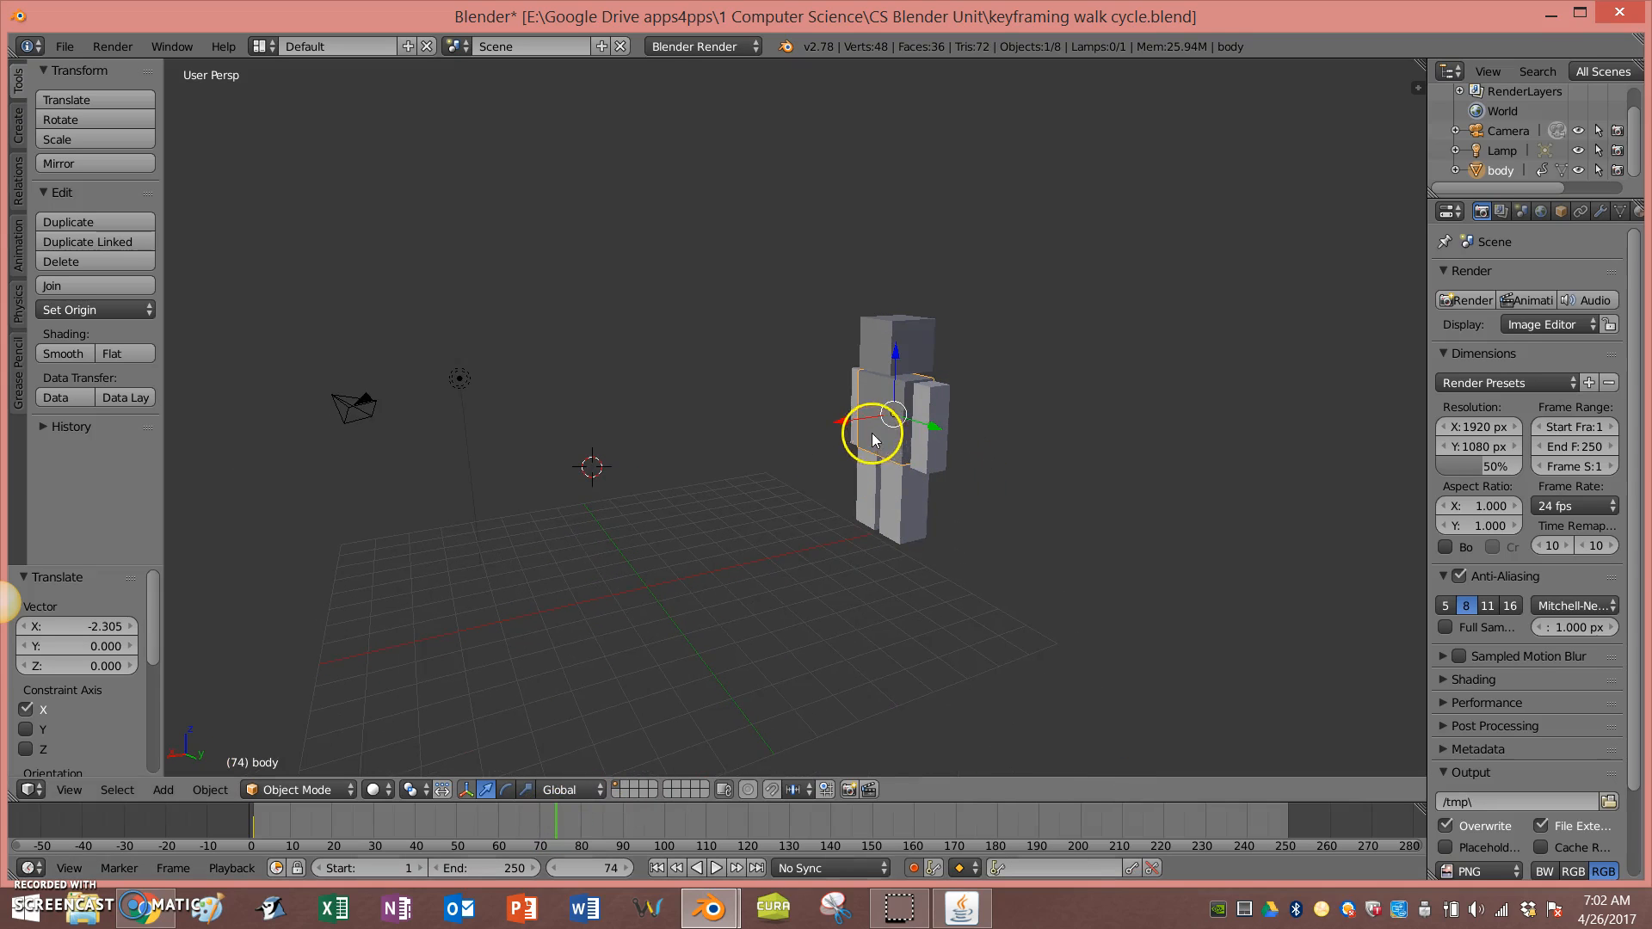
drag(850, 421, 326, 513)
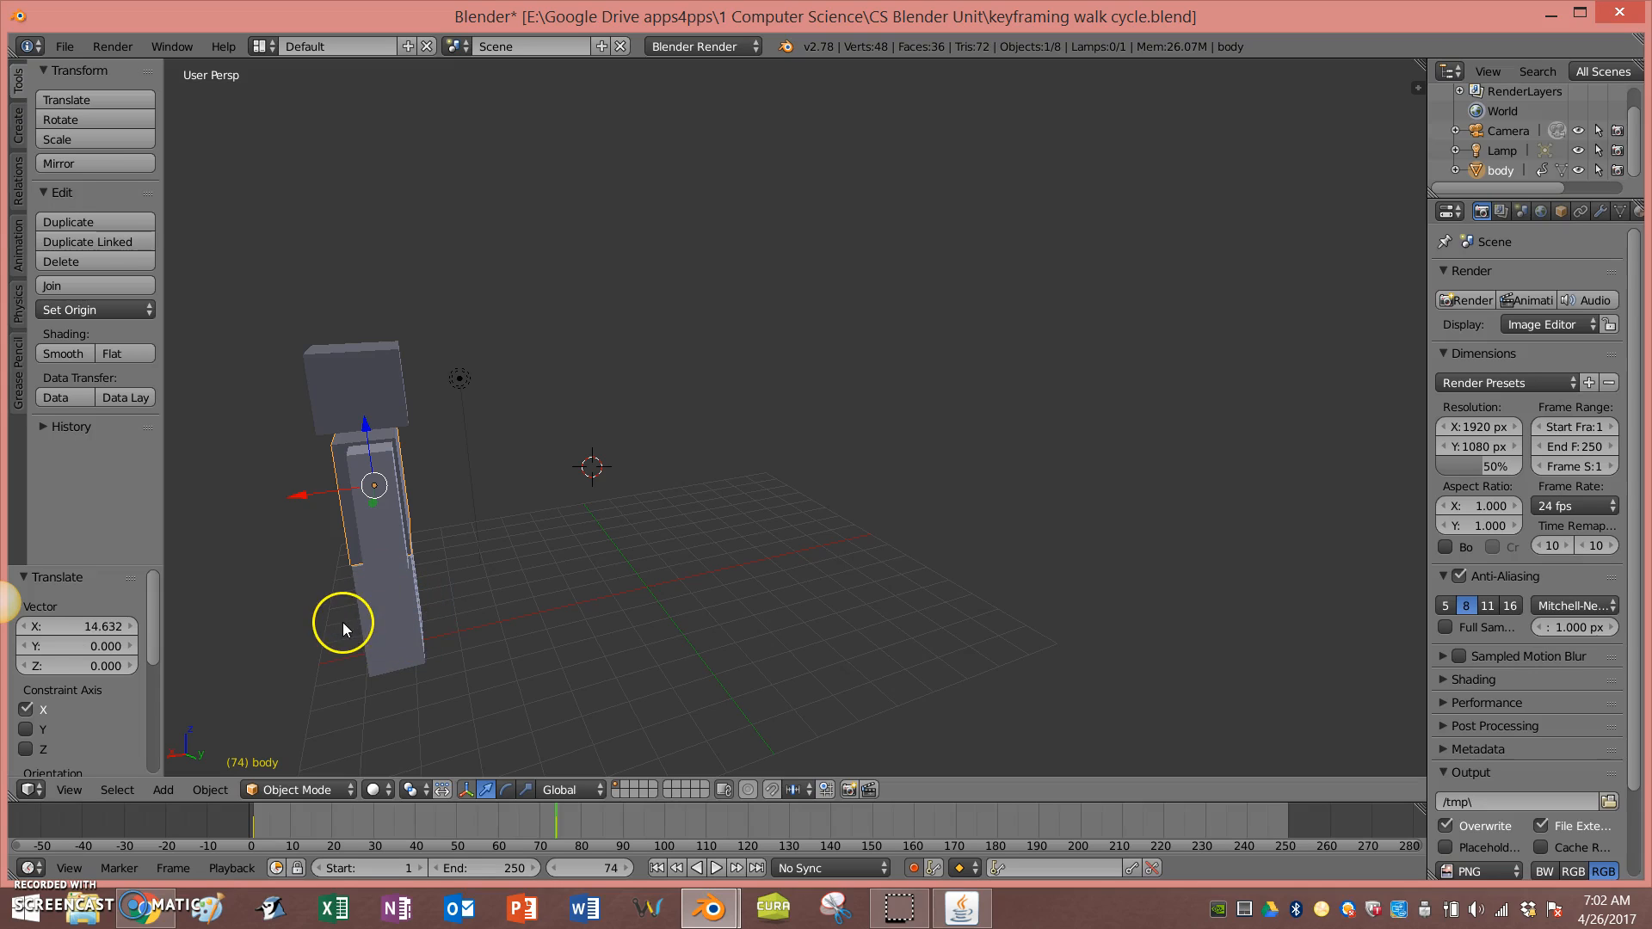
Step: Play the animation, pause it, and return to the first frame
click(657, 869)
click(714, 869)
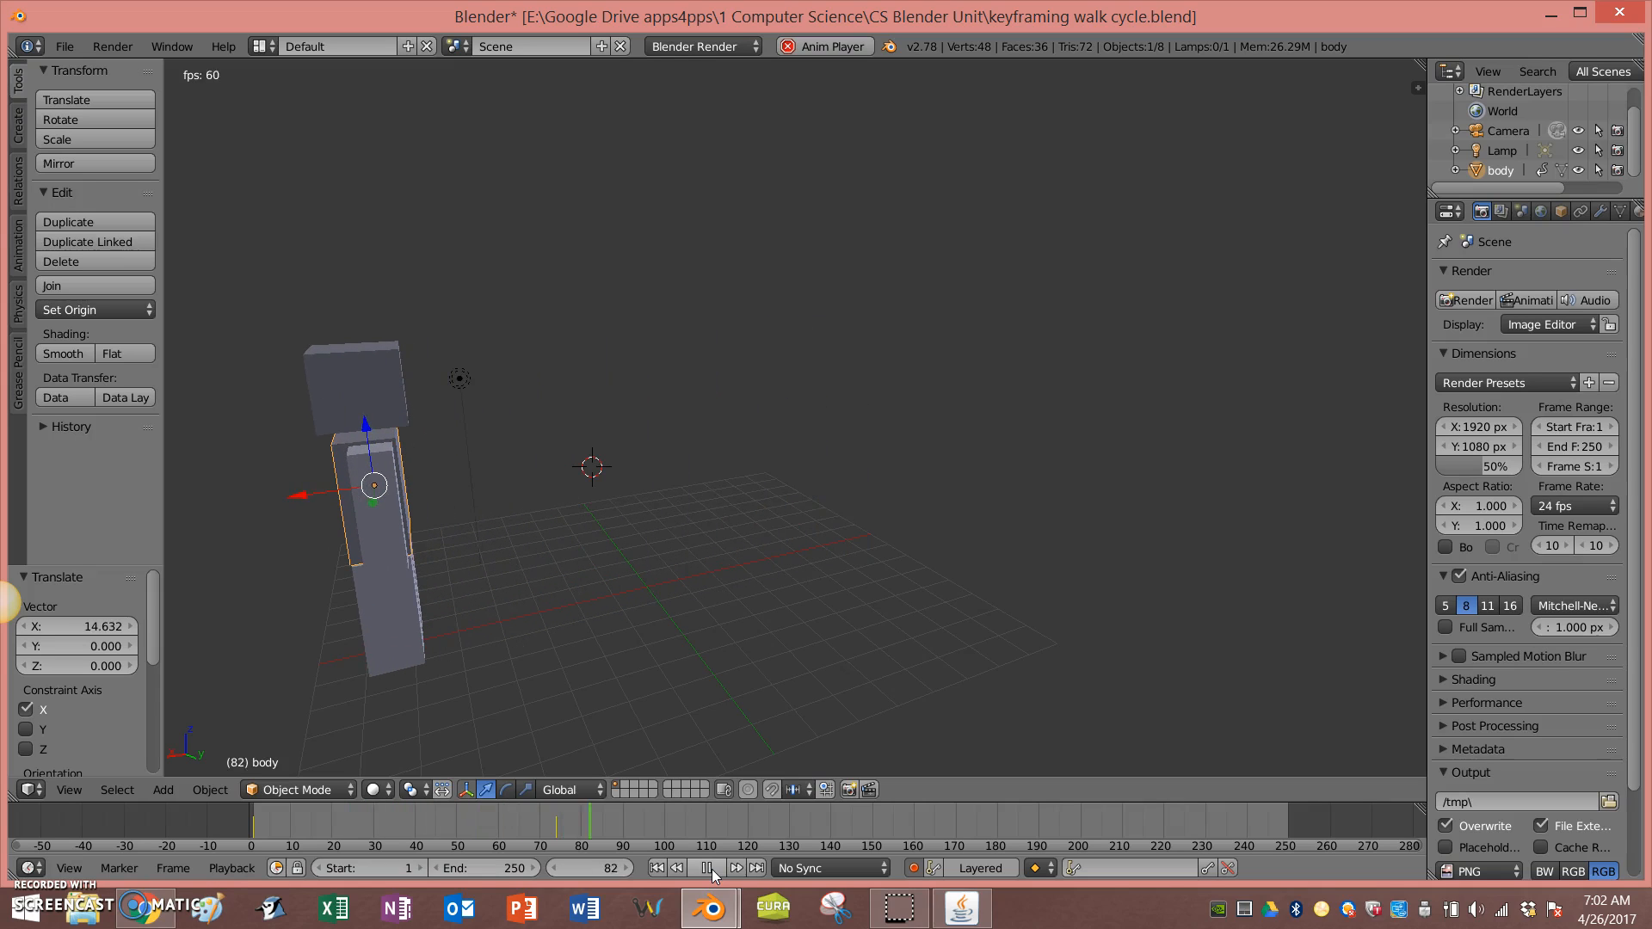
click(708, 868)
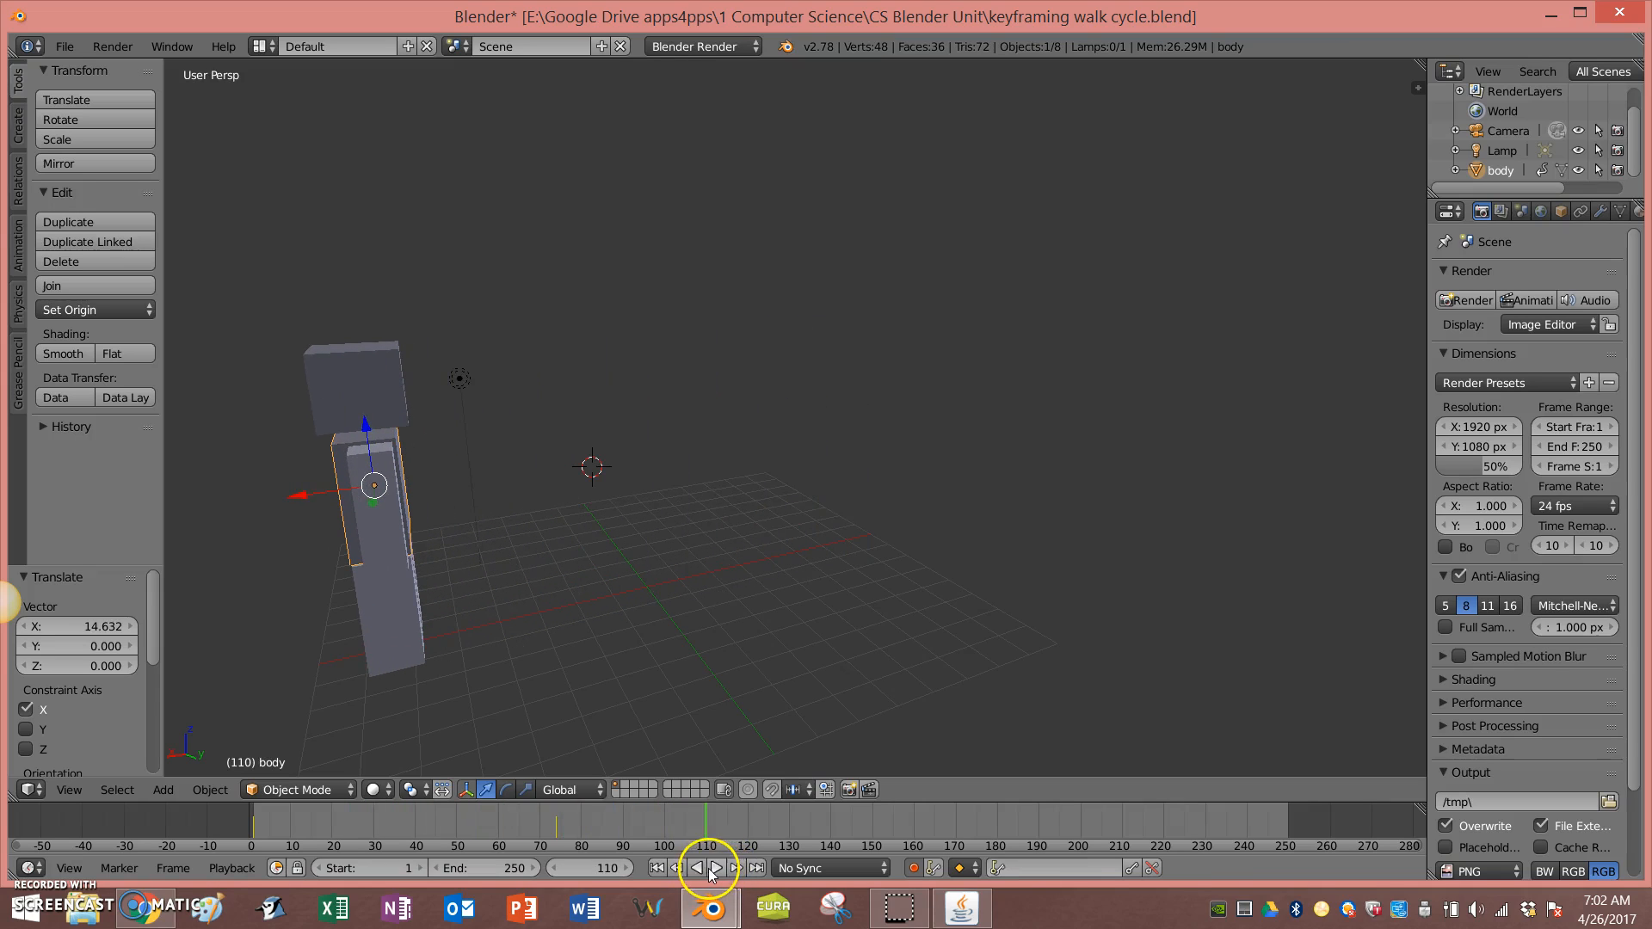
click(654, 868)
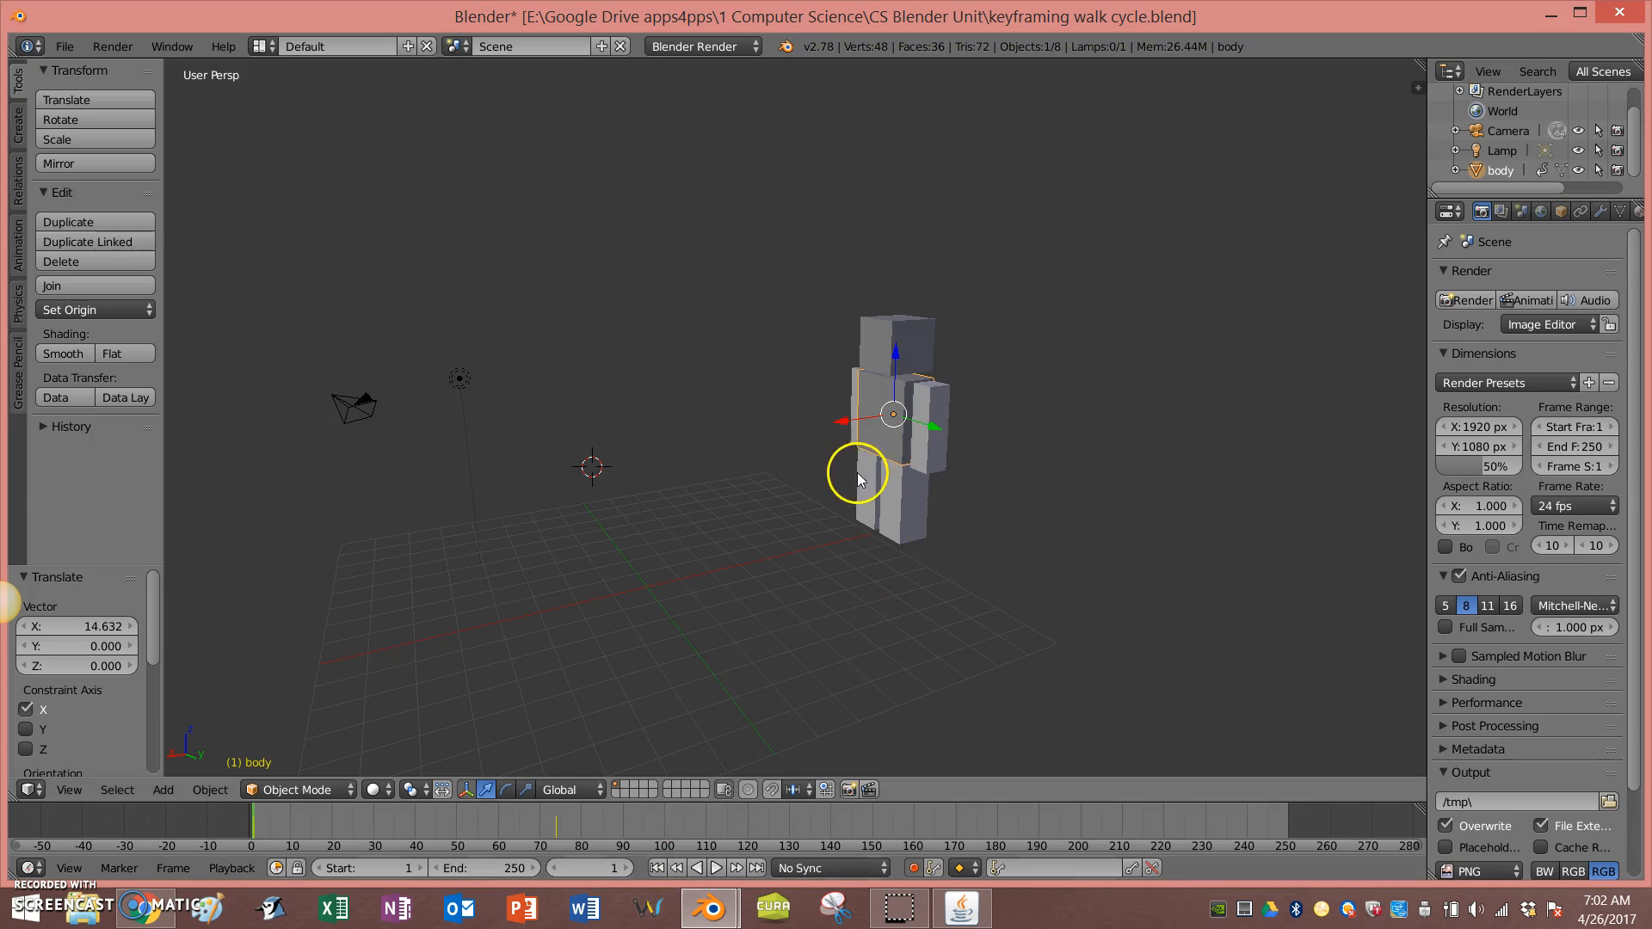
Step: Select the left leg and rotate it about 32 degrees at frame 1
right_click(896, 503)
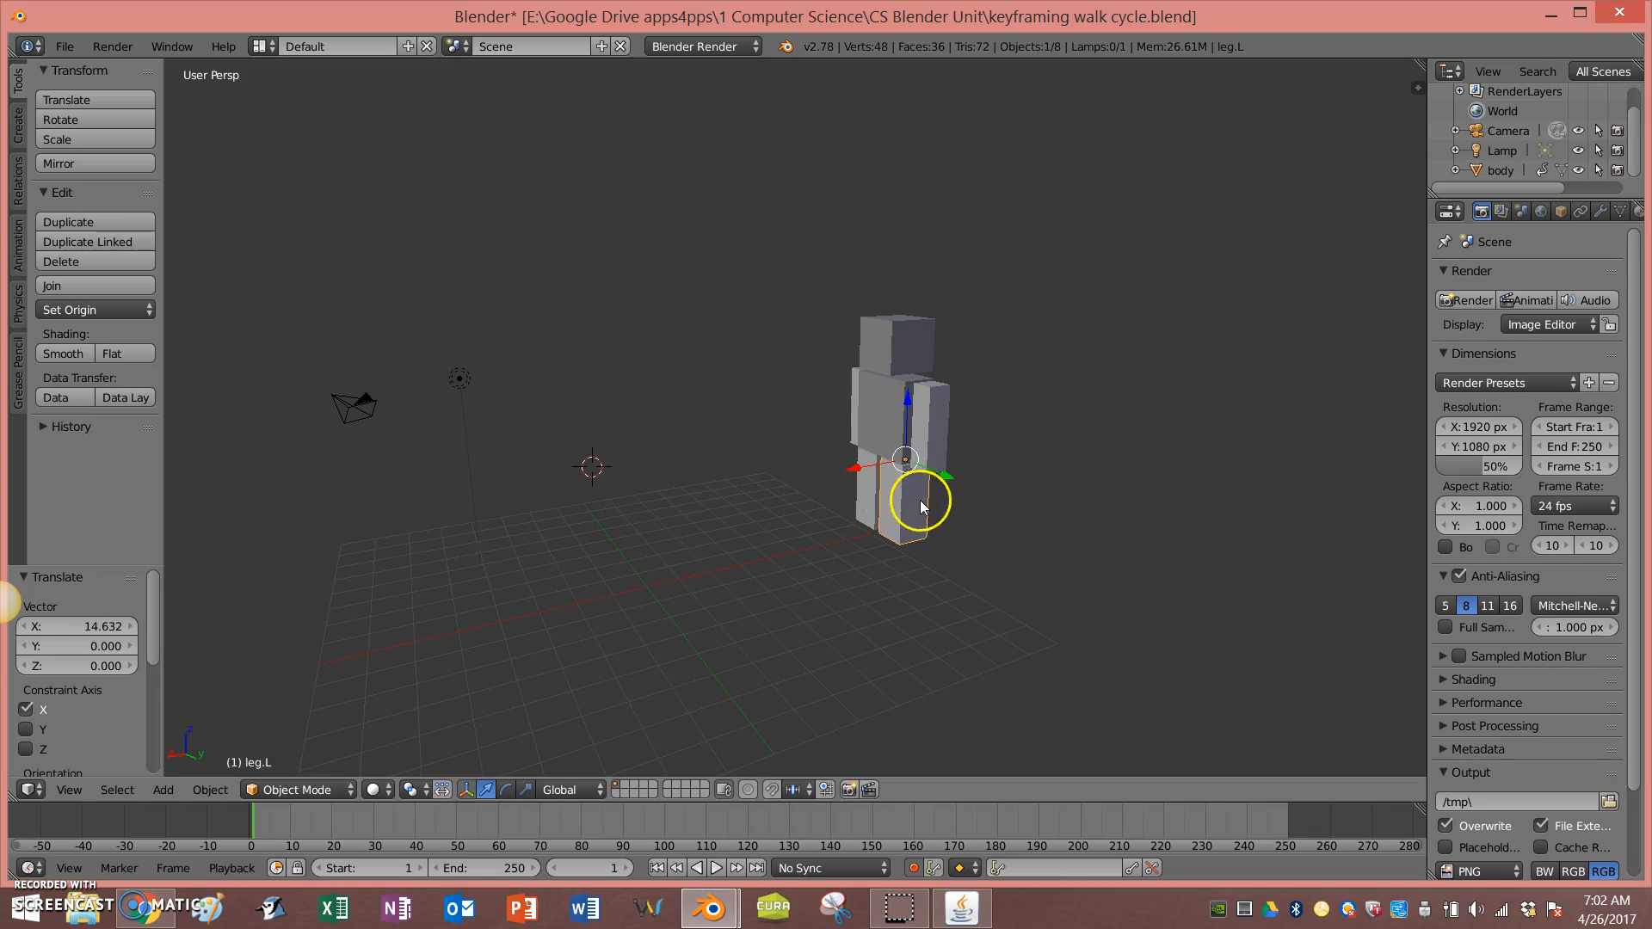
middle_drag(1032, 518, 1117, 524)
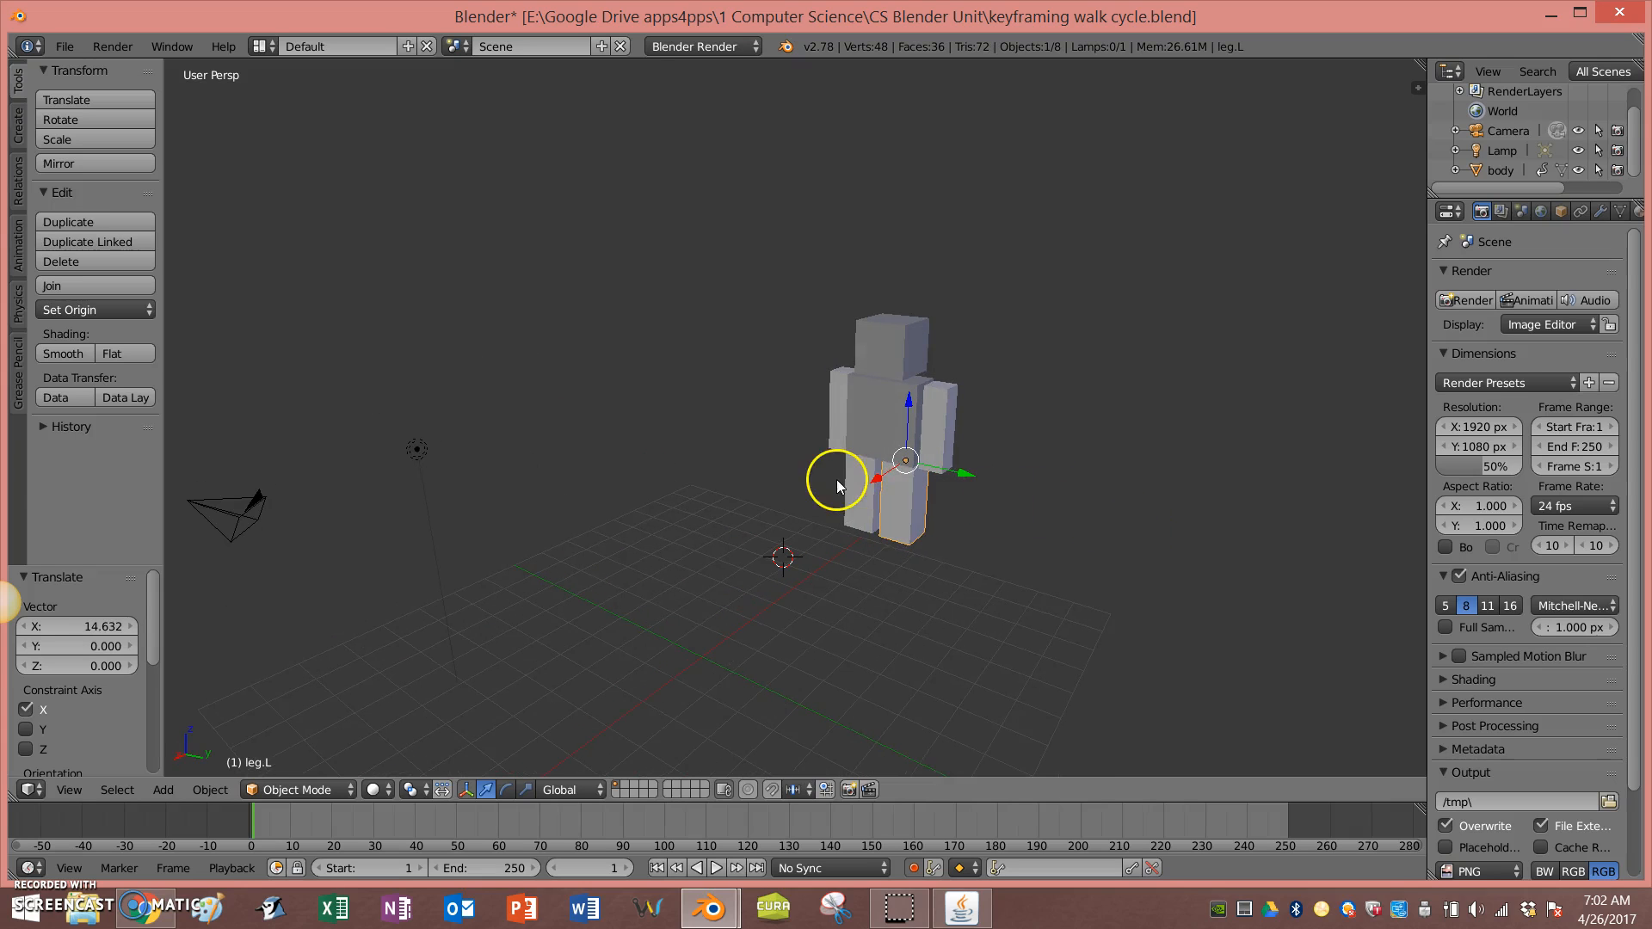
key(r)
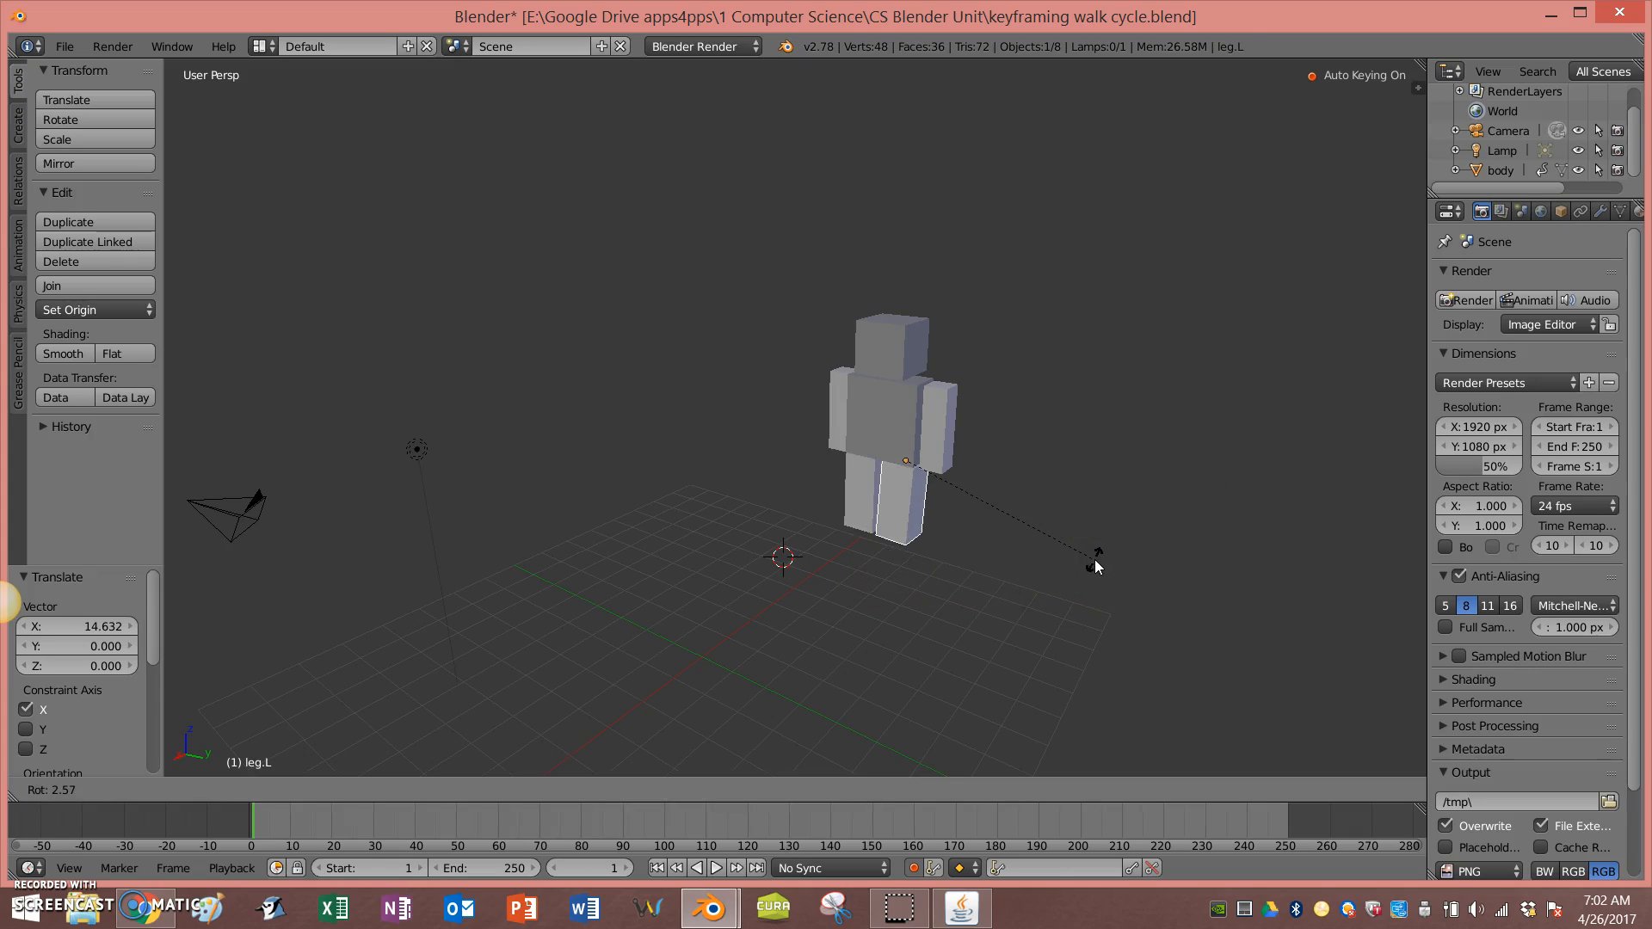
key(Escape)
middle_drag(1095, 559, 962, 518)
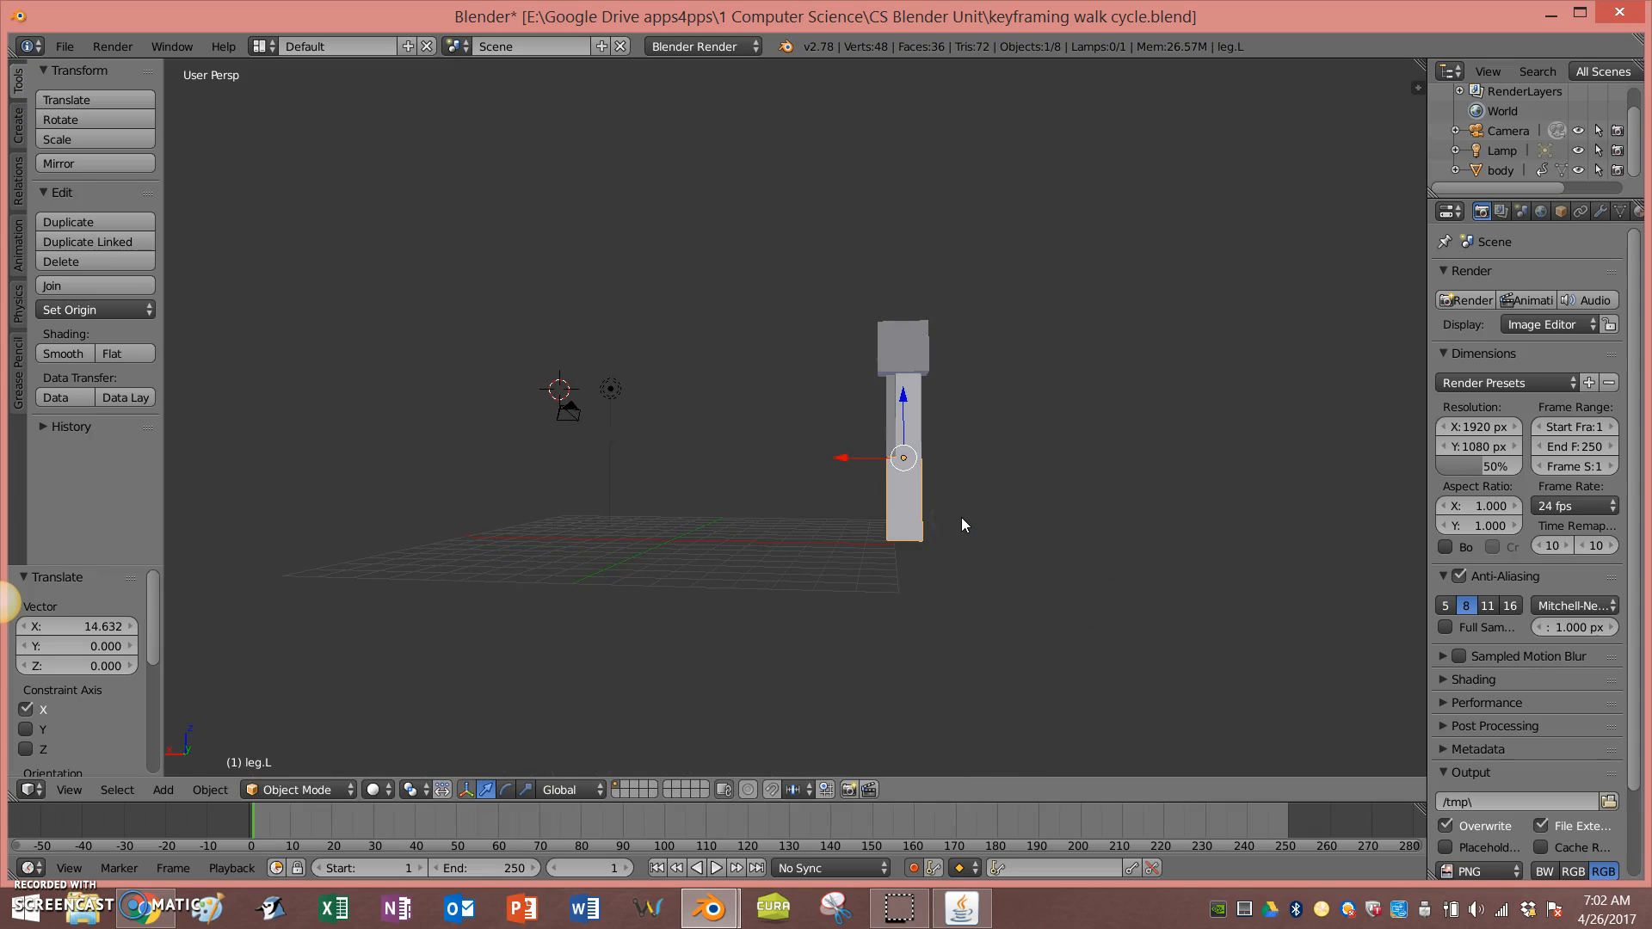
key(r)
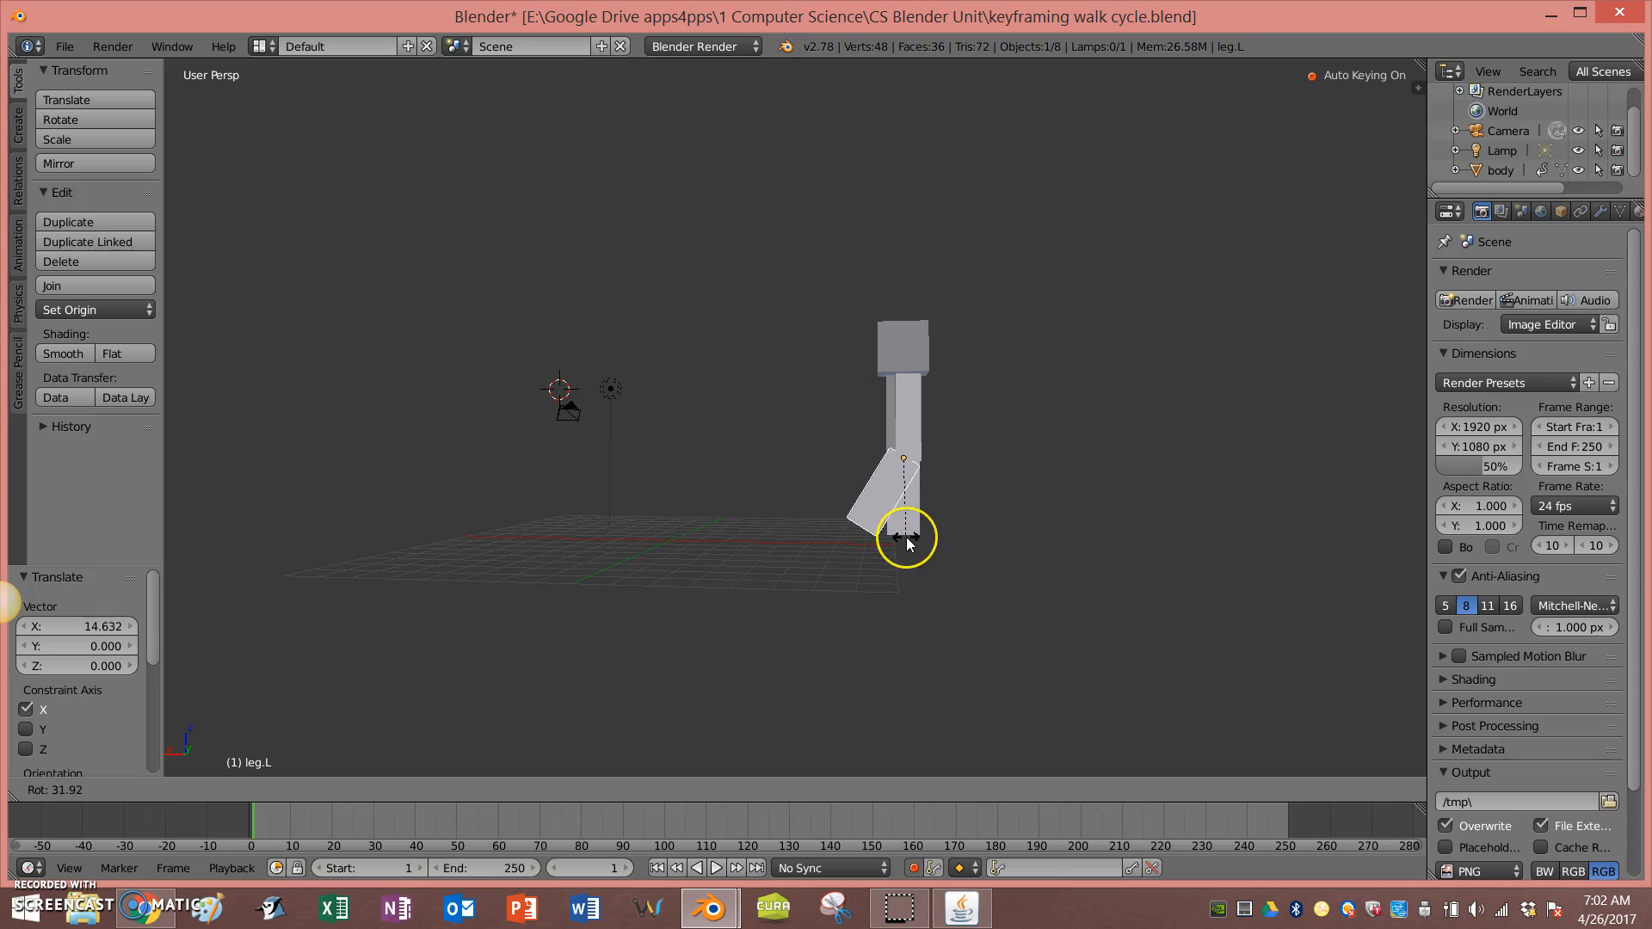
click(906, 537)
middle_drag(906, 537, 1031, 577)
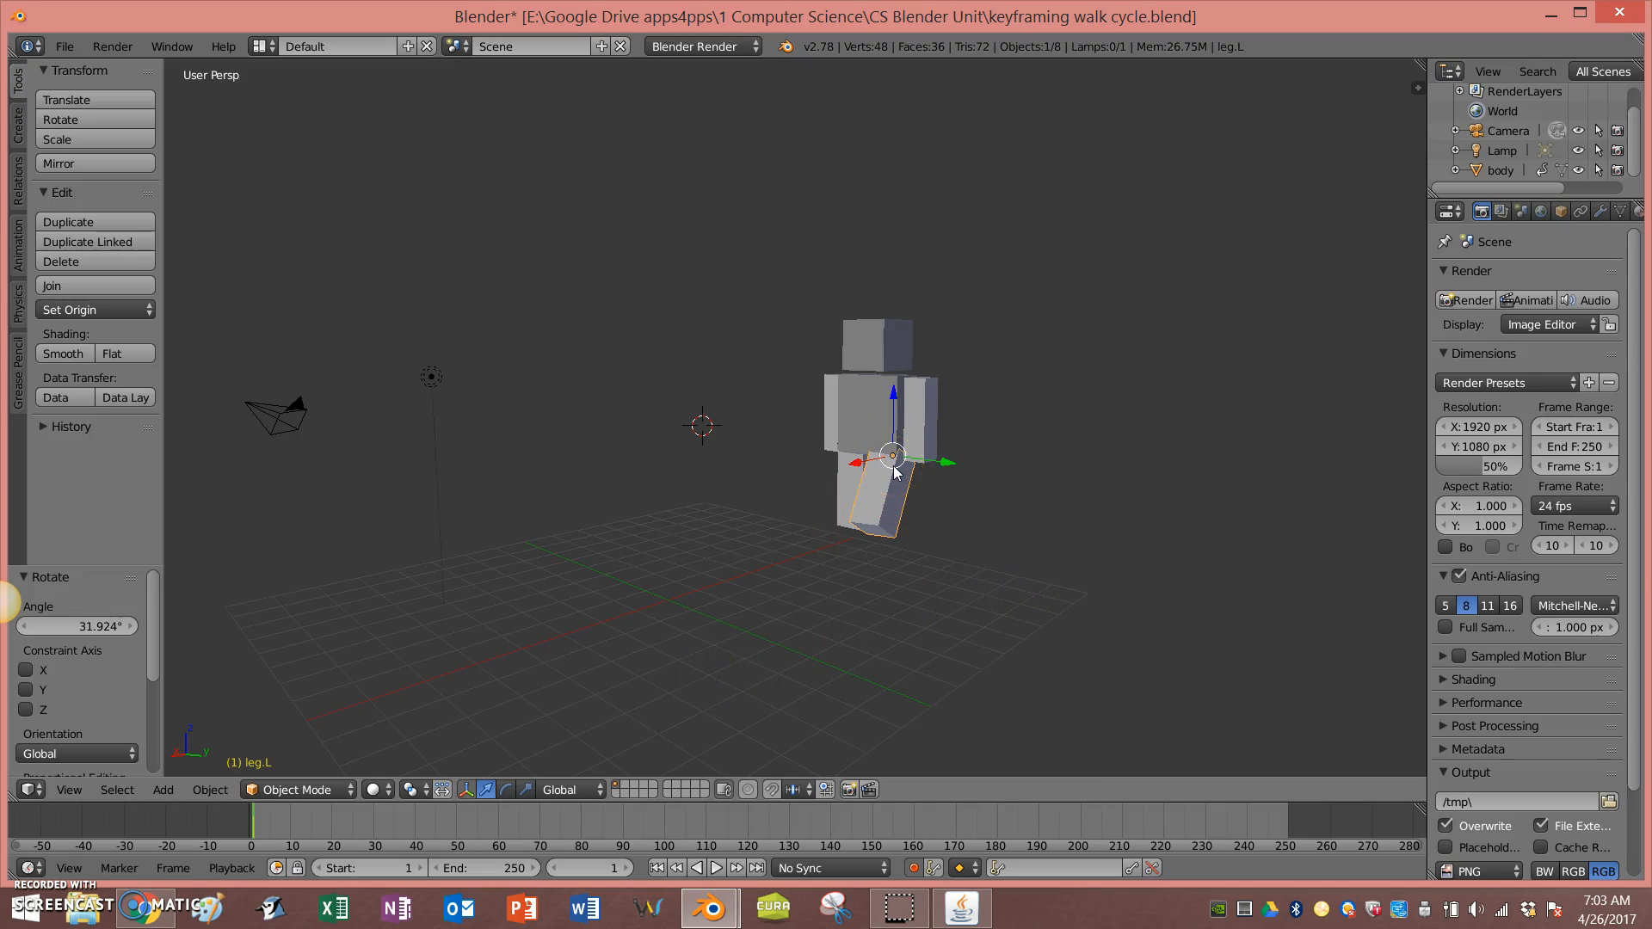
Step: Select the other leg, go to frame 16 and rotate it about -25.5 degrees
right_click(848, 486)
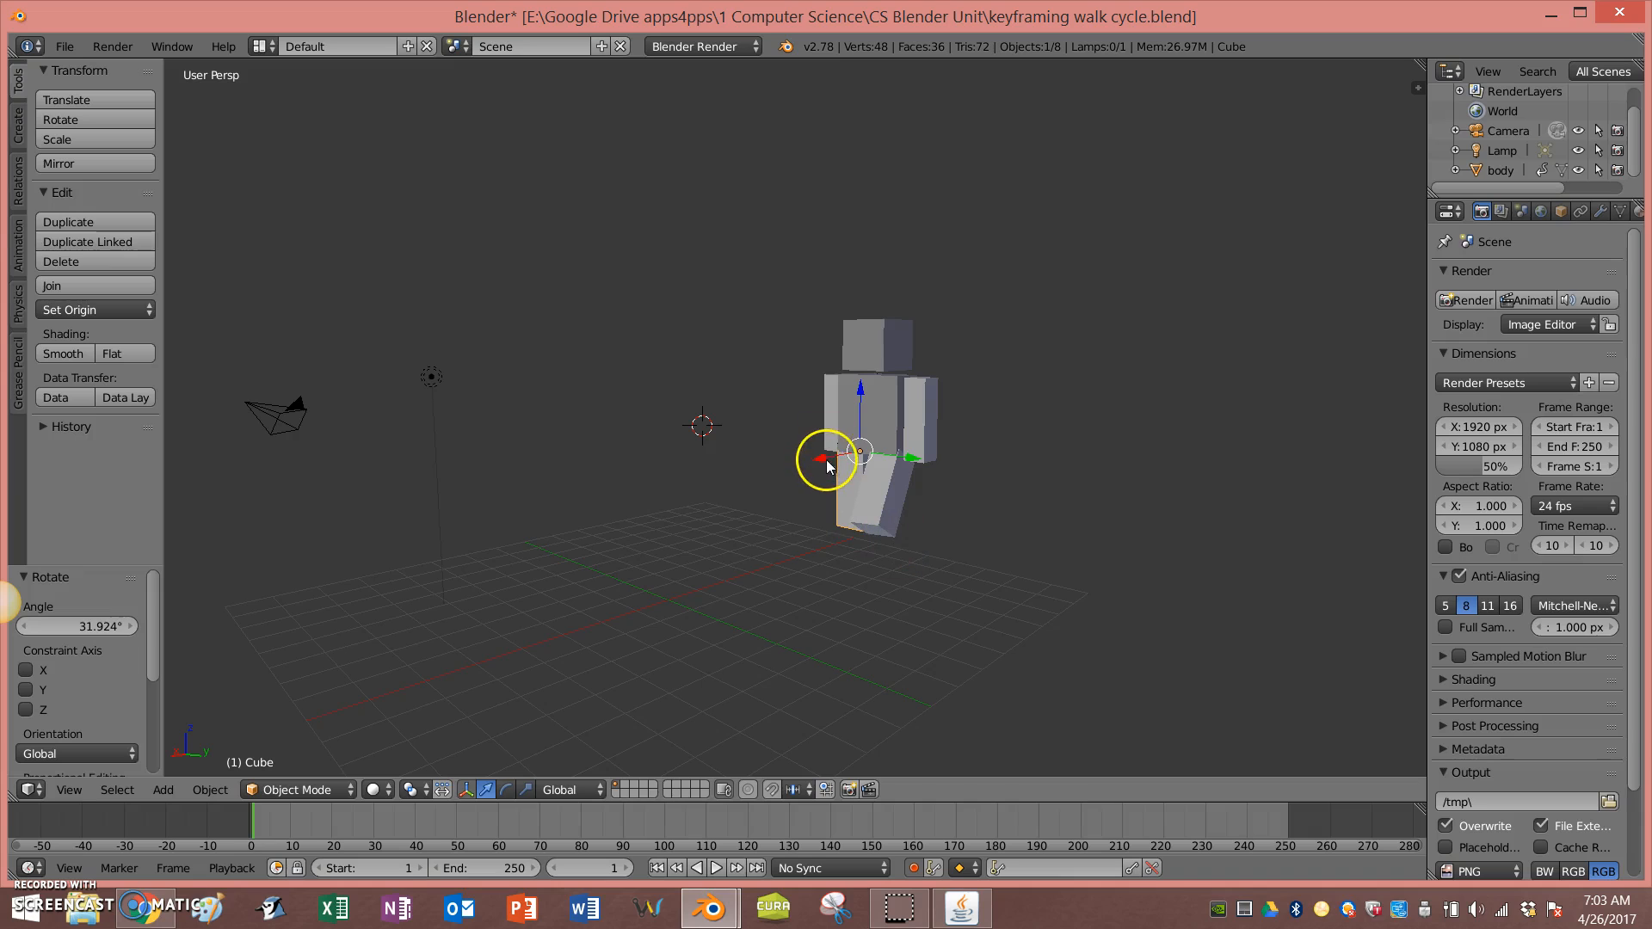
drag(823, 462, 816, 457)
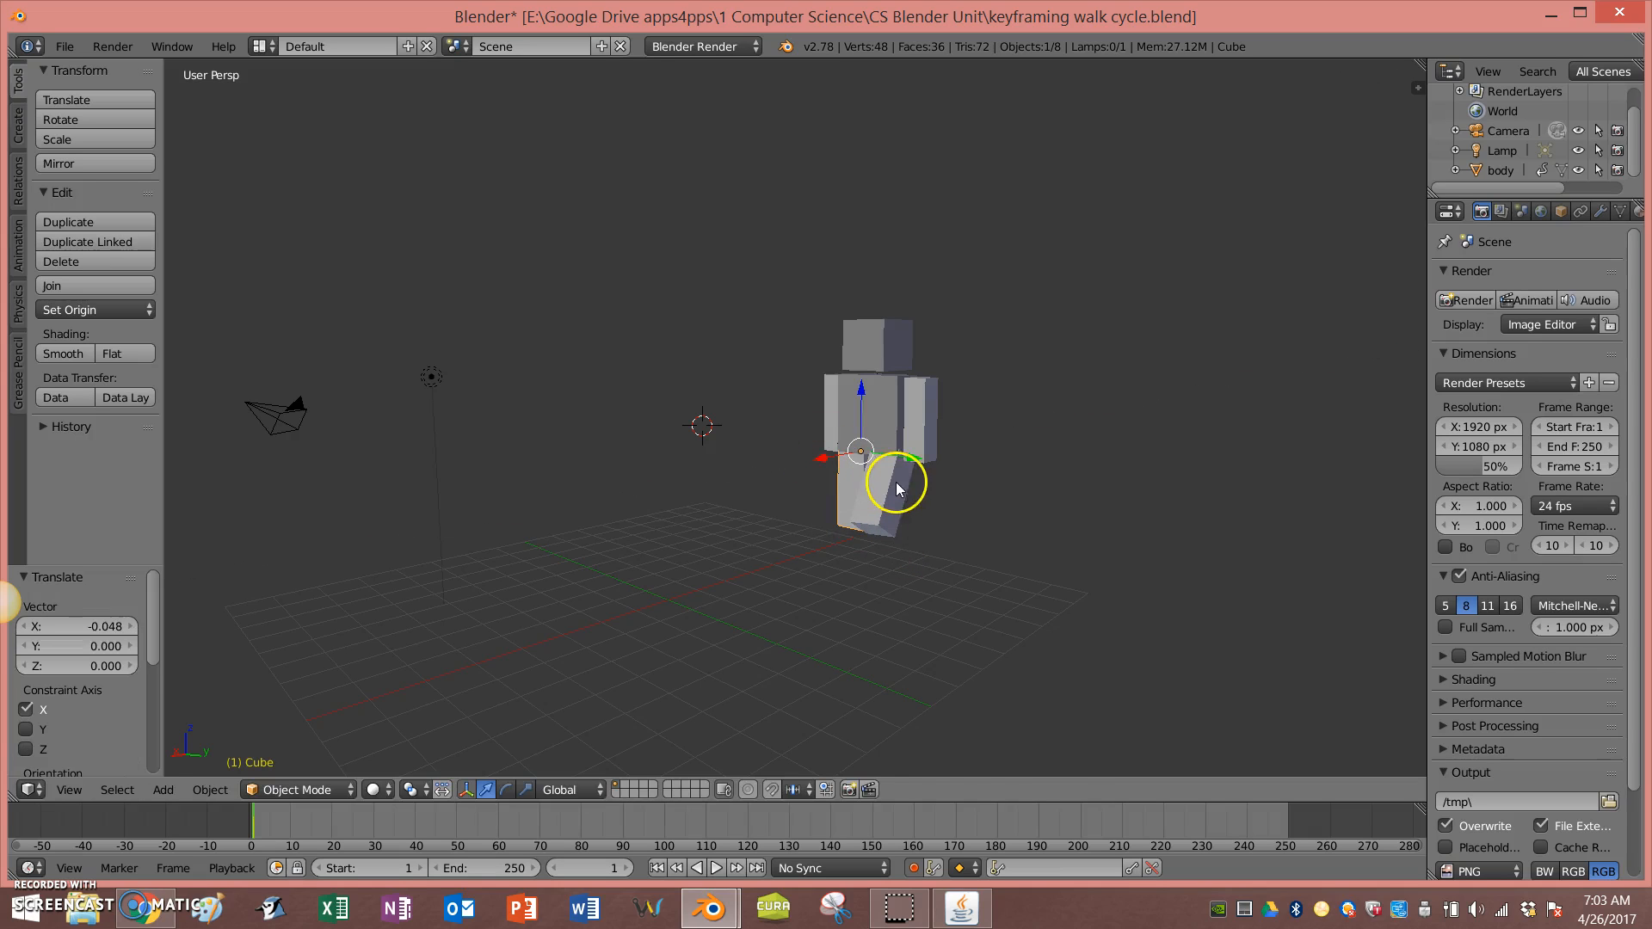
middle_drag(1007, 489, 901, 485)
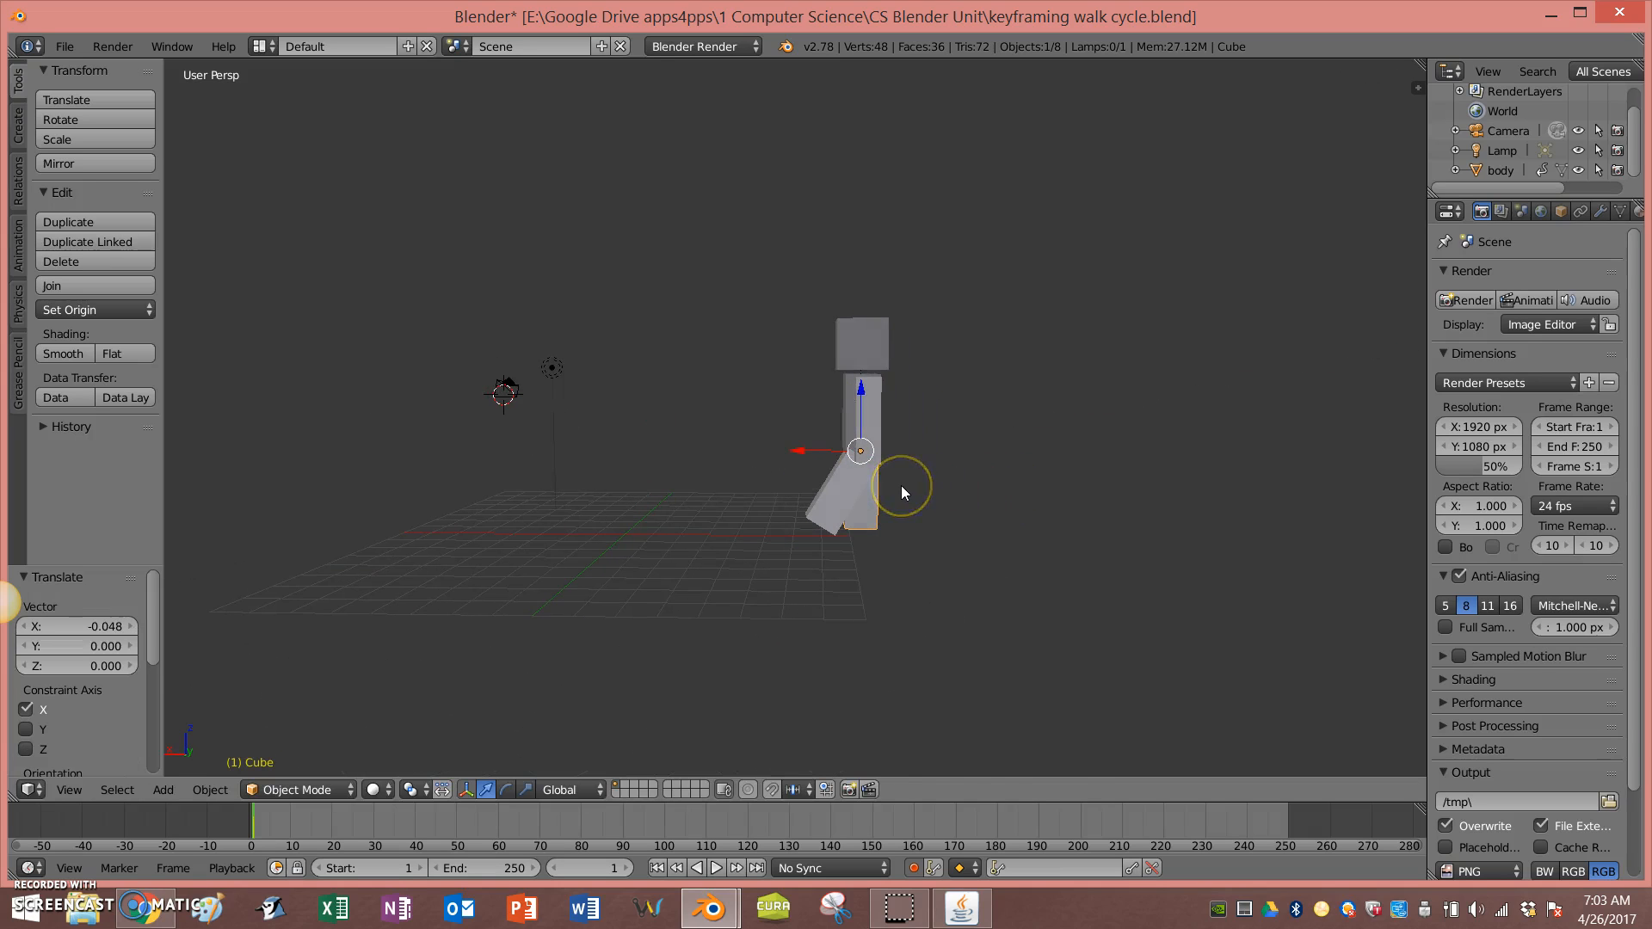
click(353, 819)
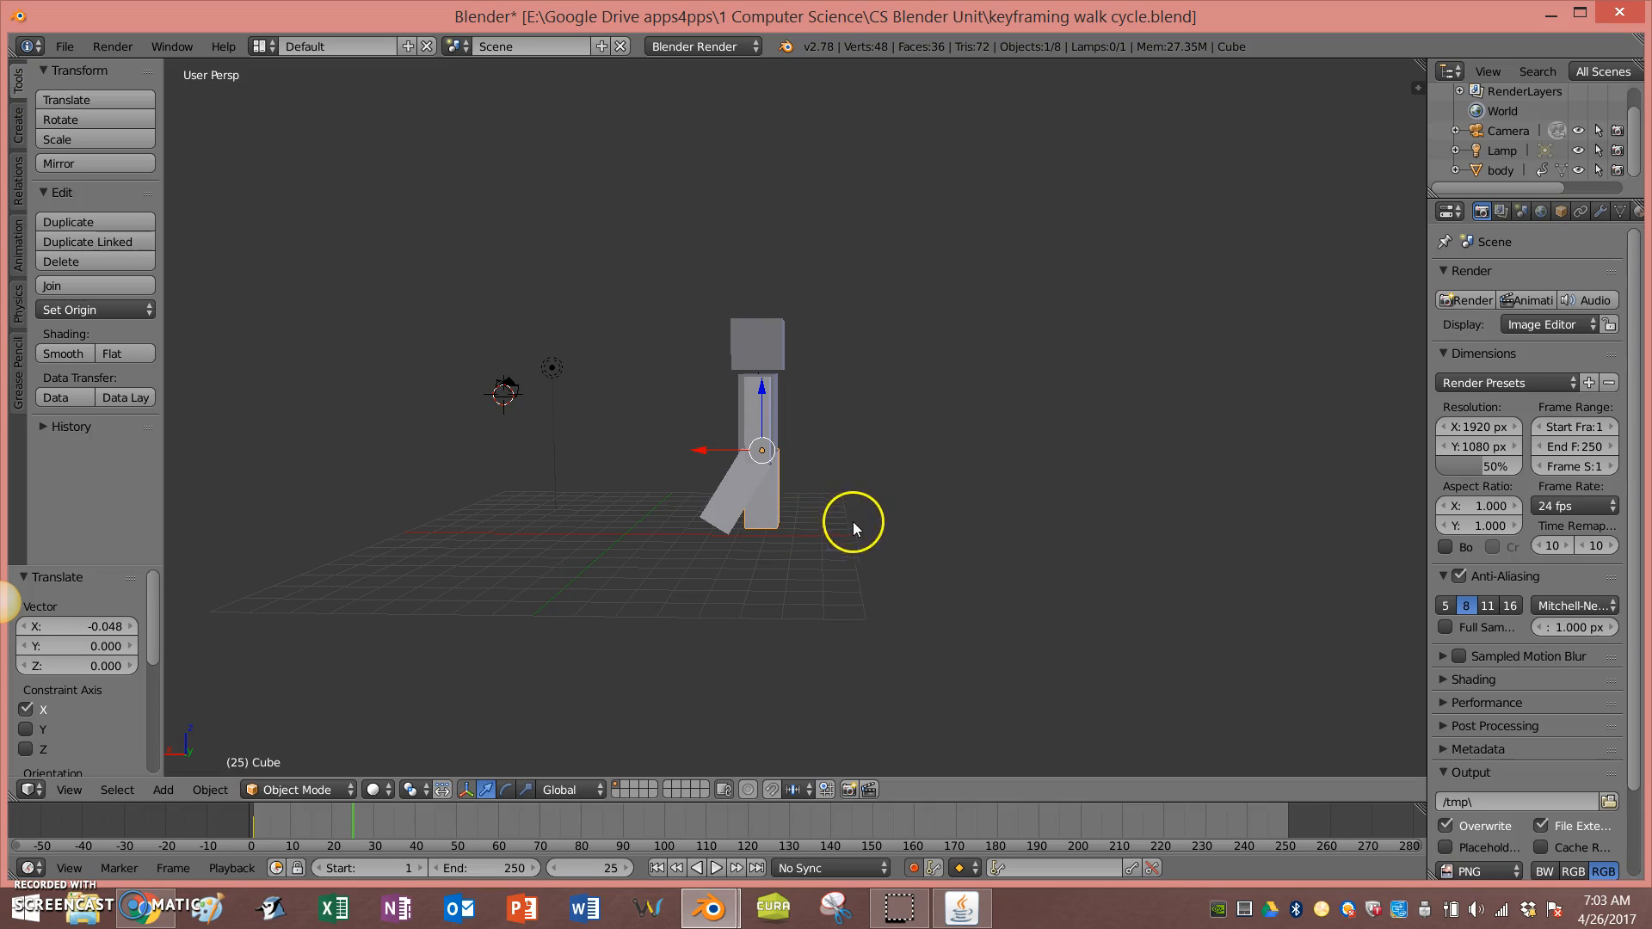
click(312, 830)
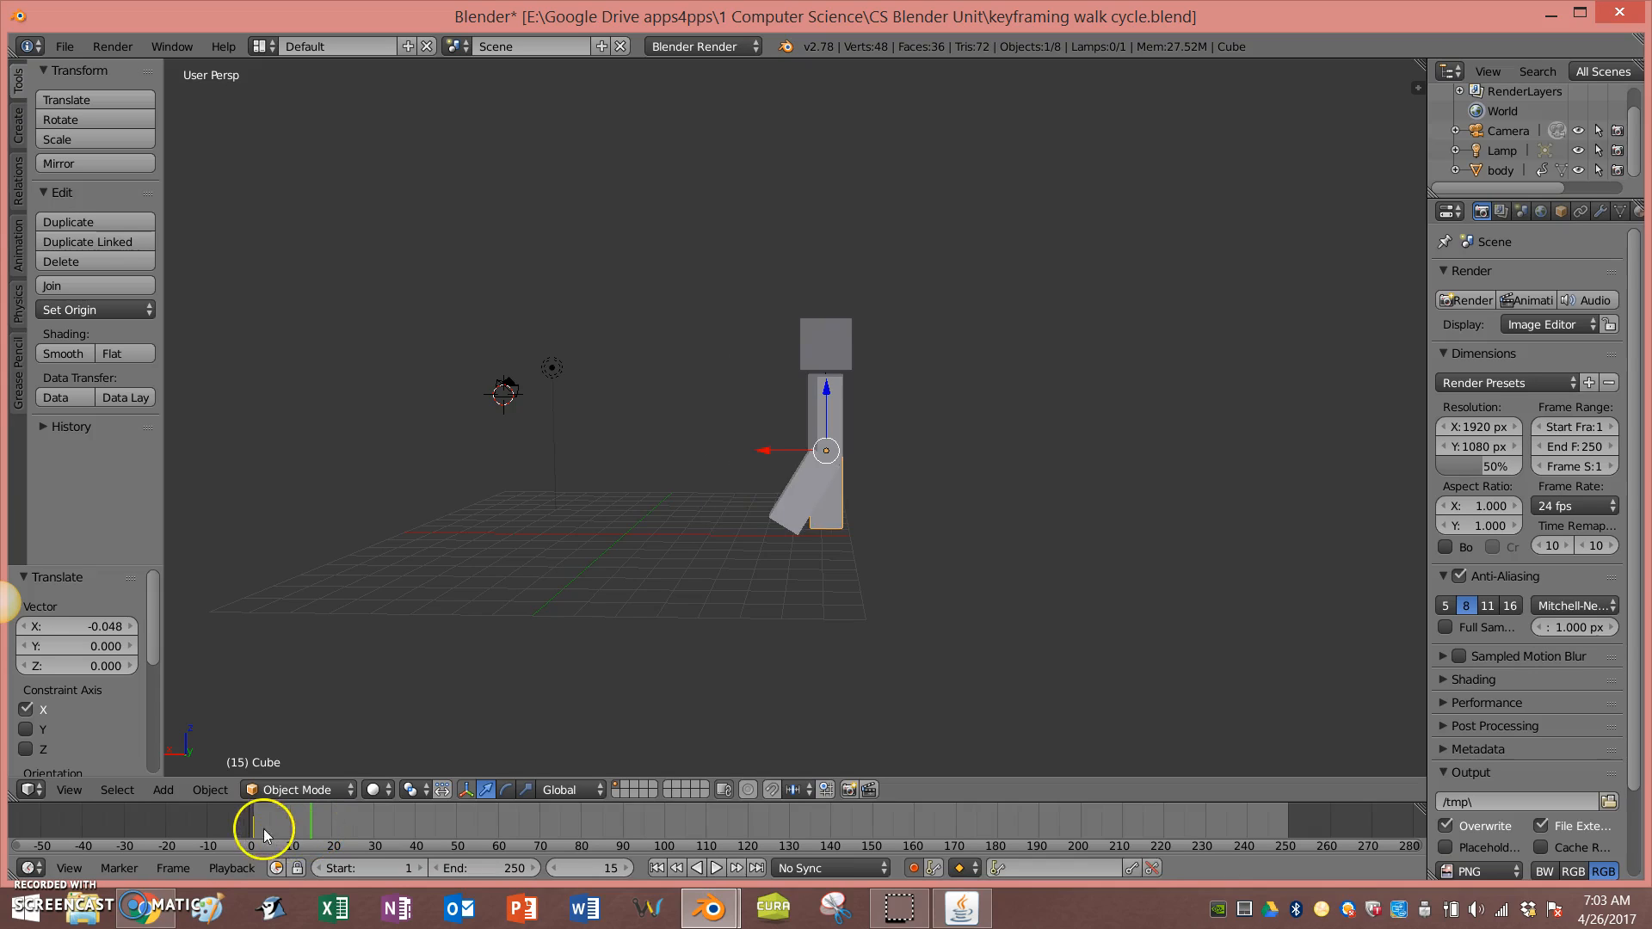
click(657, 868)
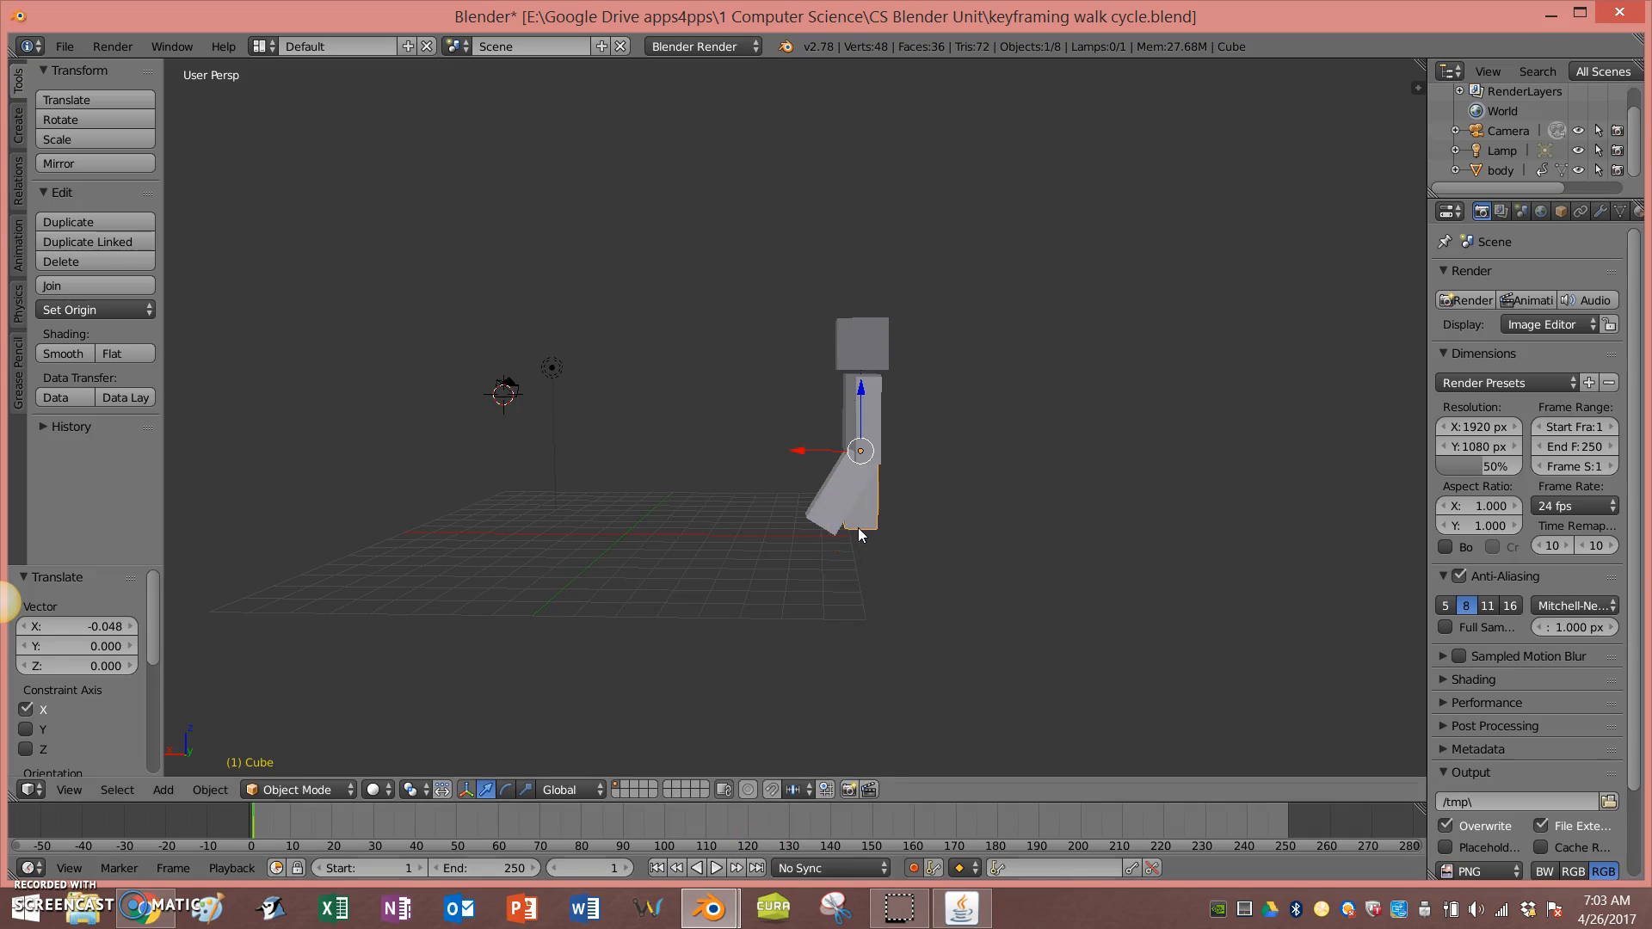
click(307, 823)
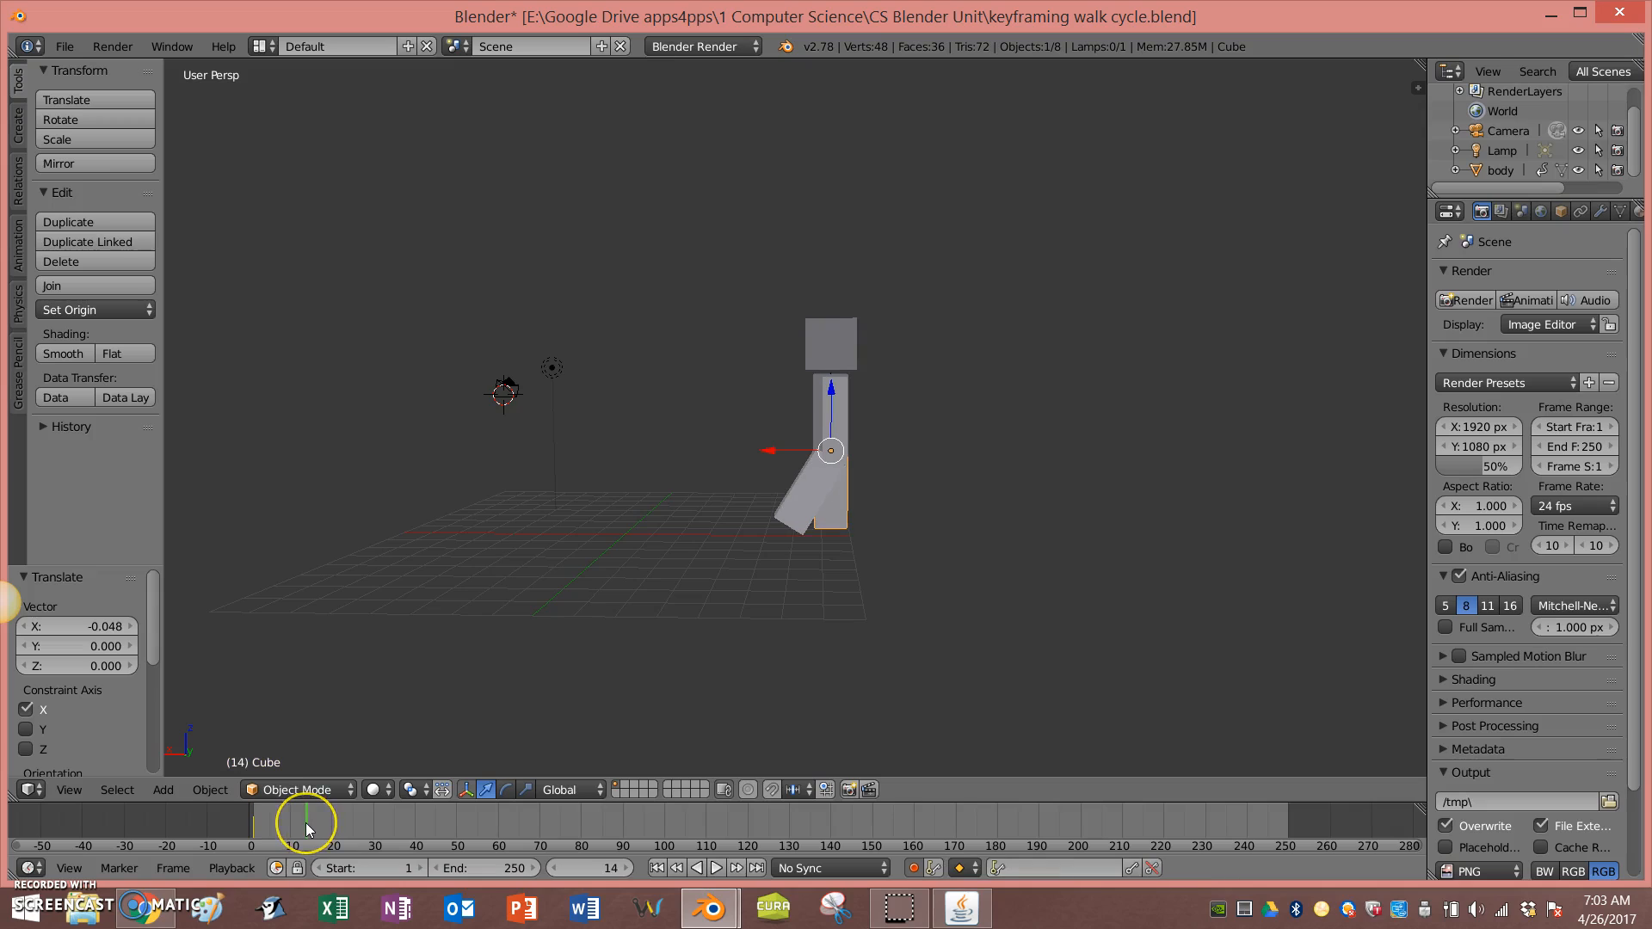
click(313, 824)
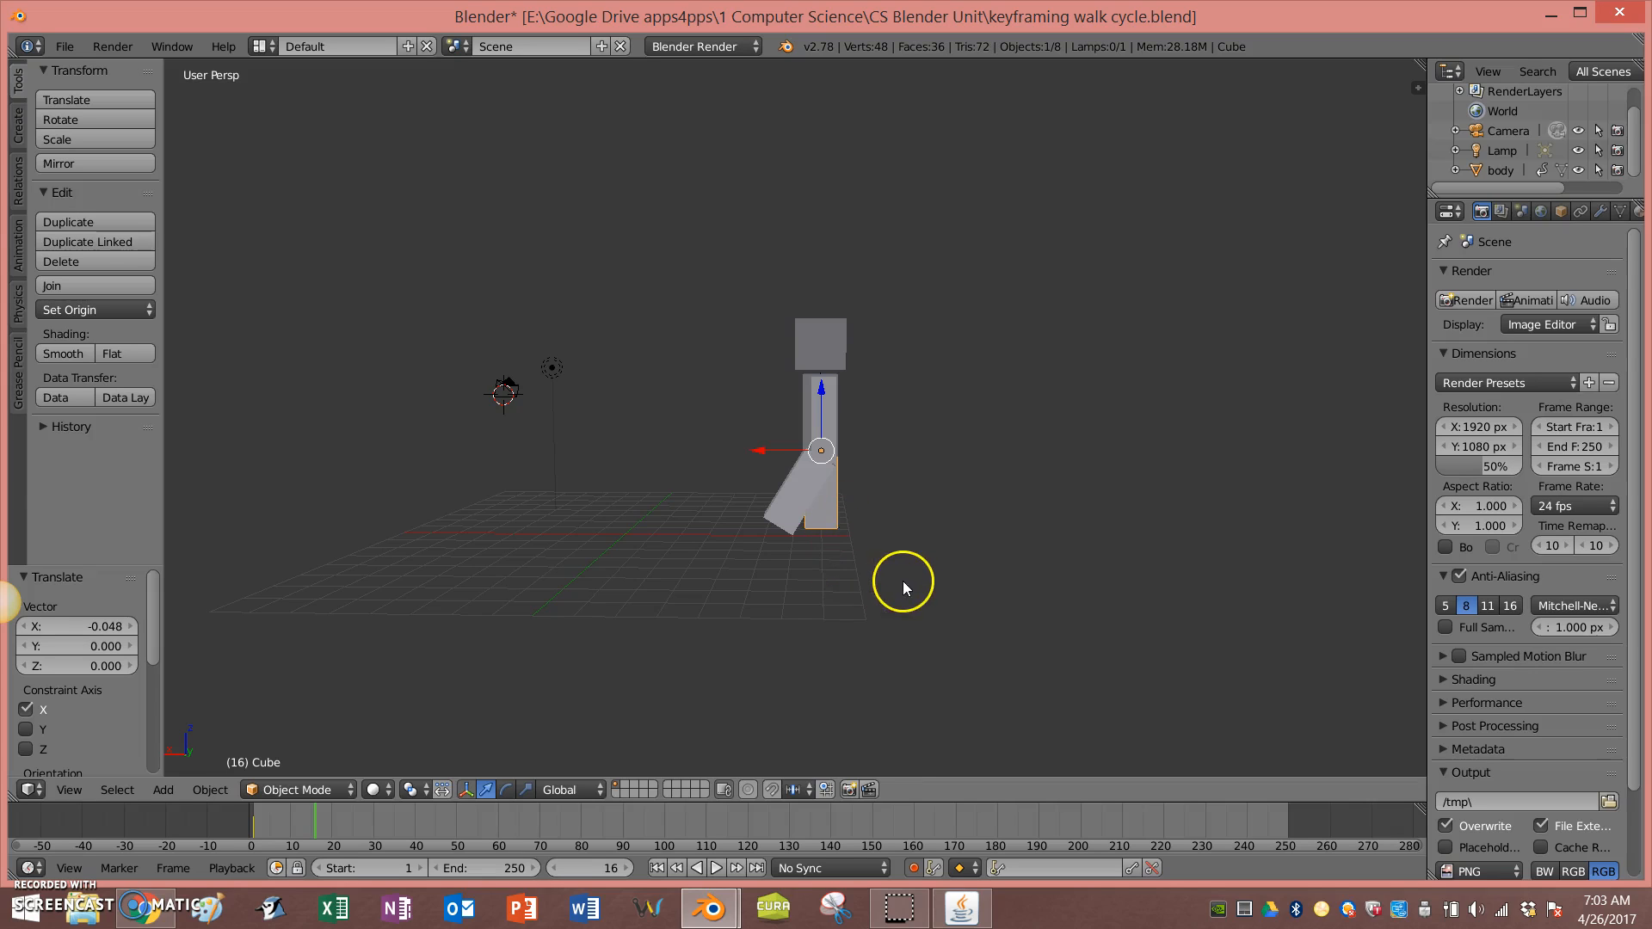
key(r)
click(978, 550)
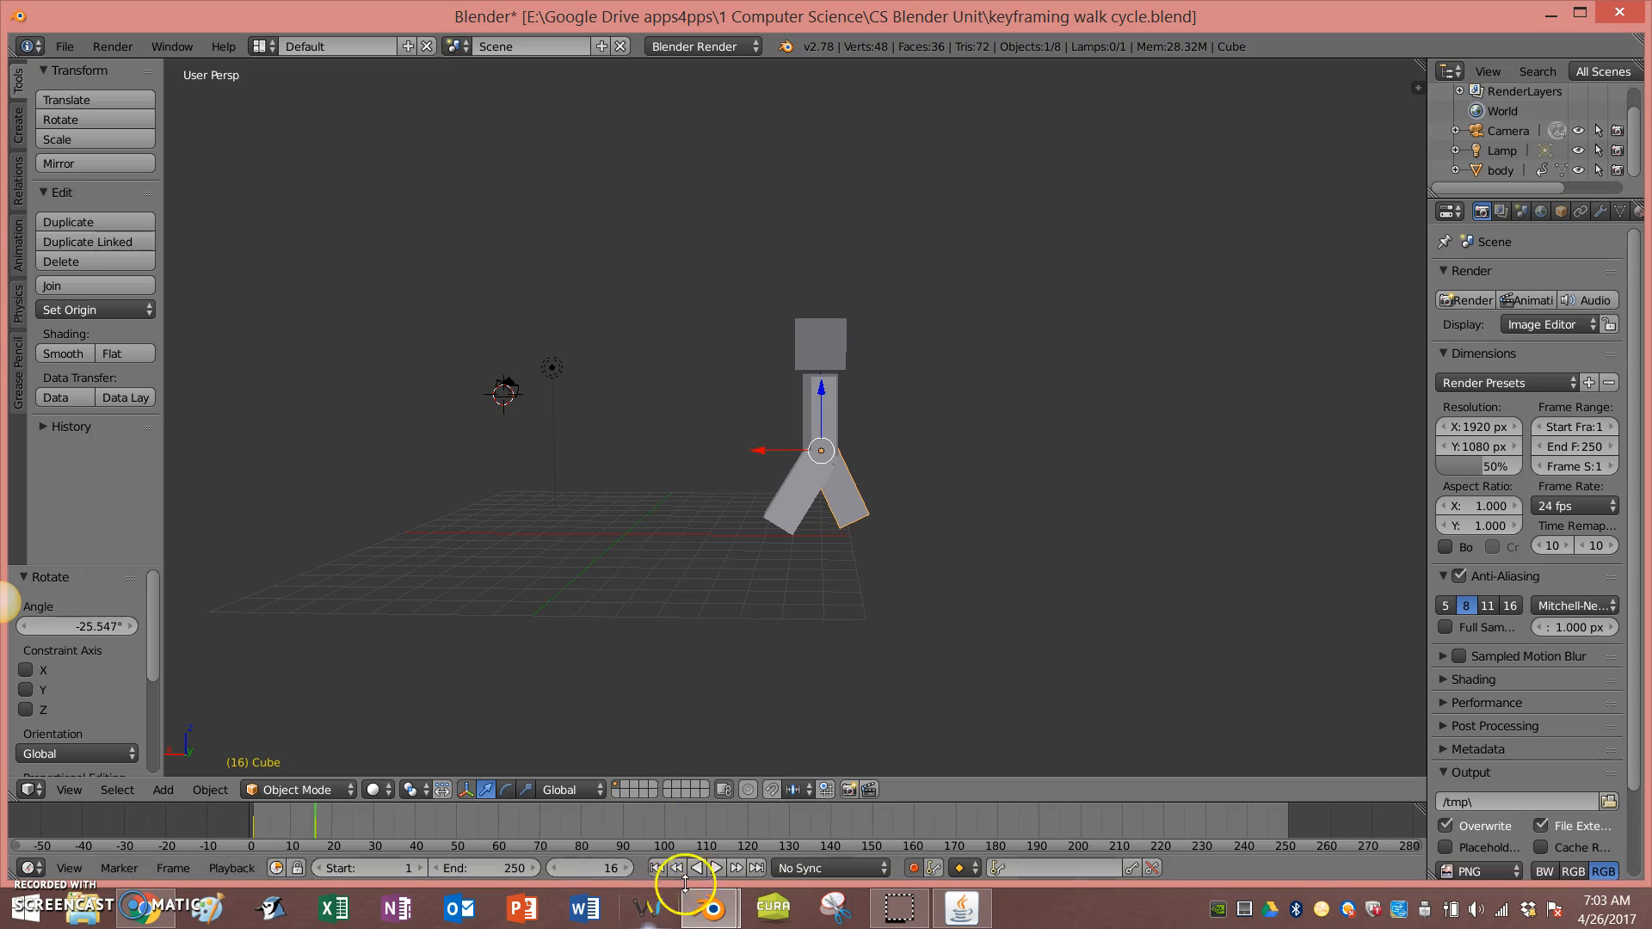
Step: Play the animation from the start, pause it, and return to the first frame
click(655, 869)
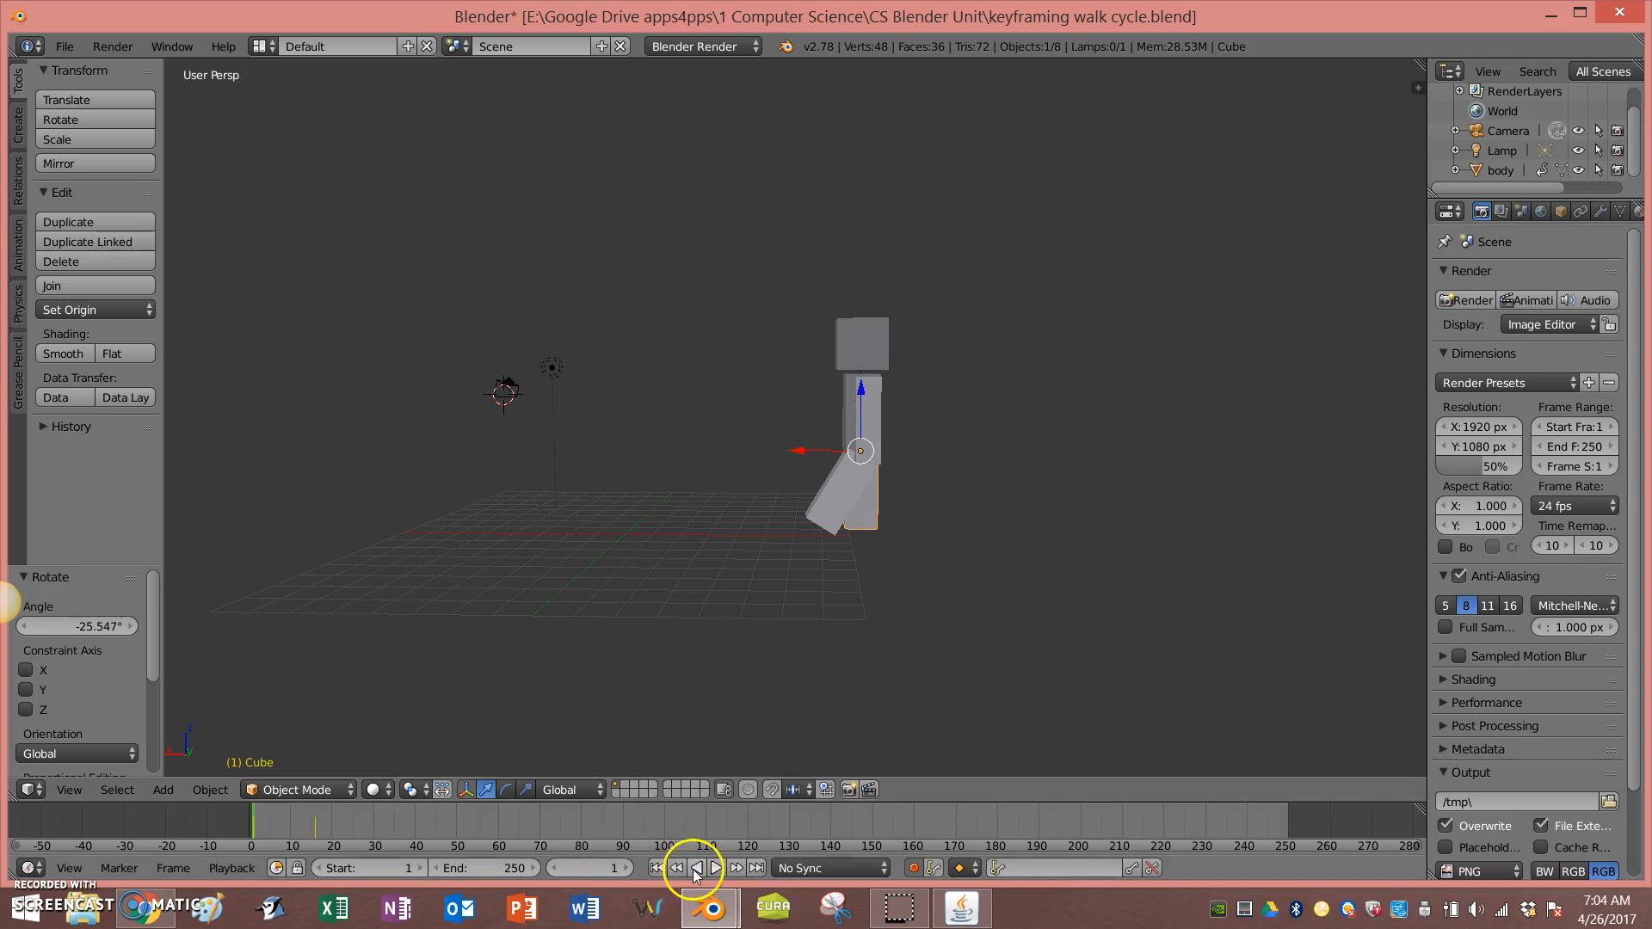
click(716, 868)
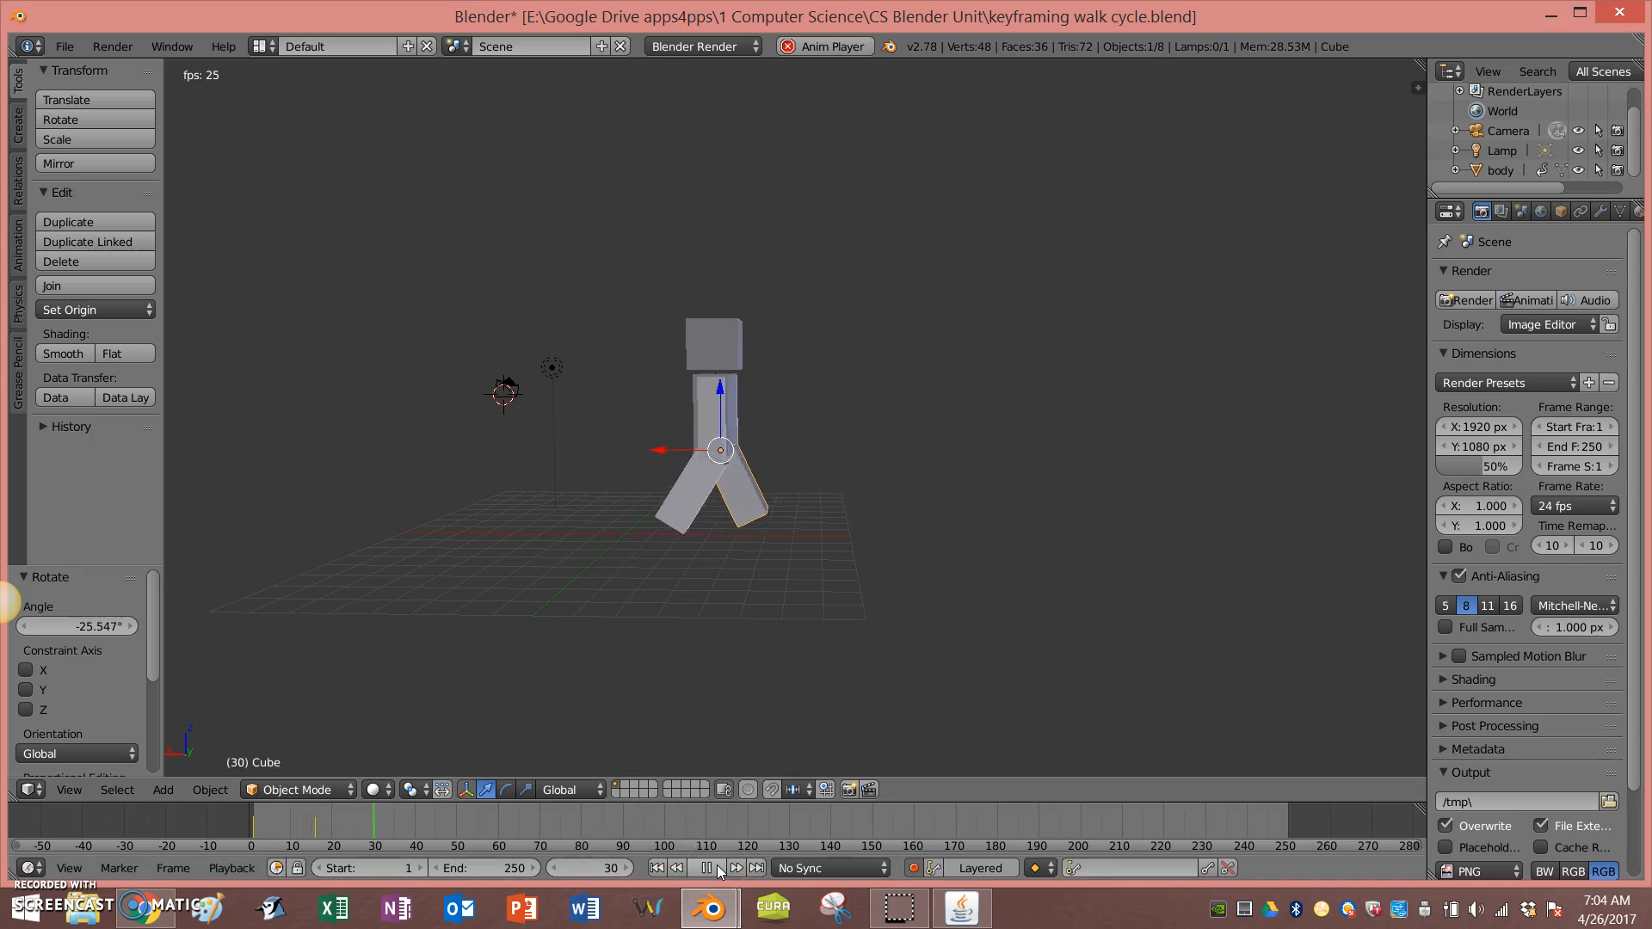
click(657, 868)
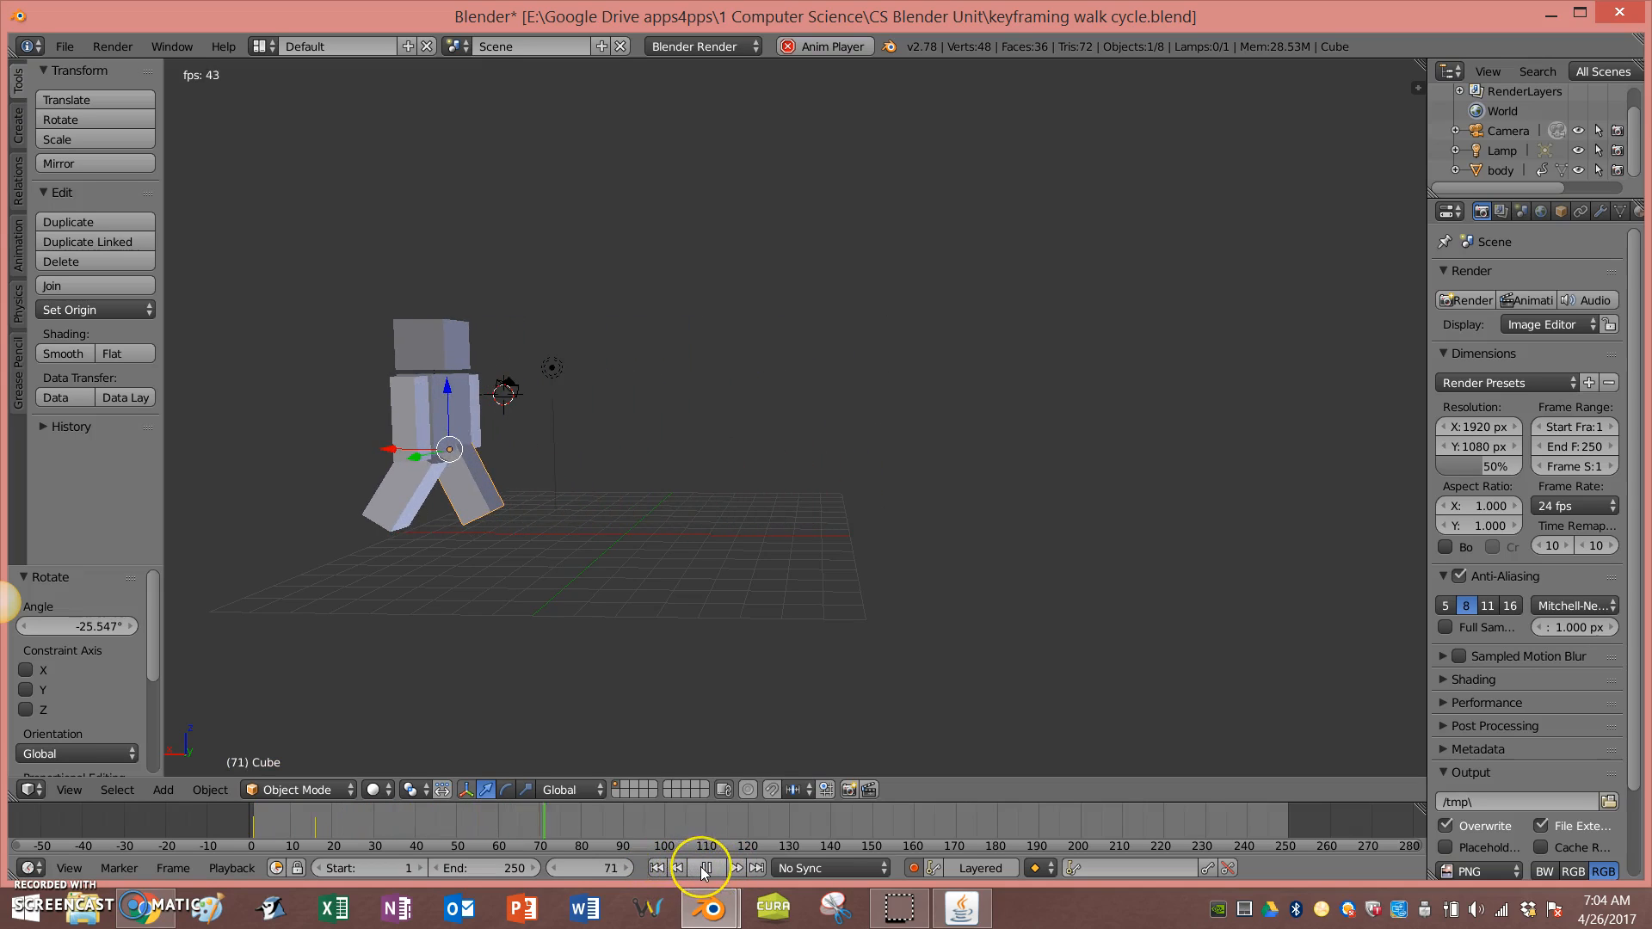
click(708, 869)
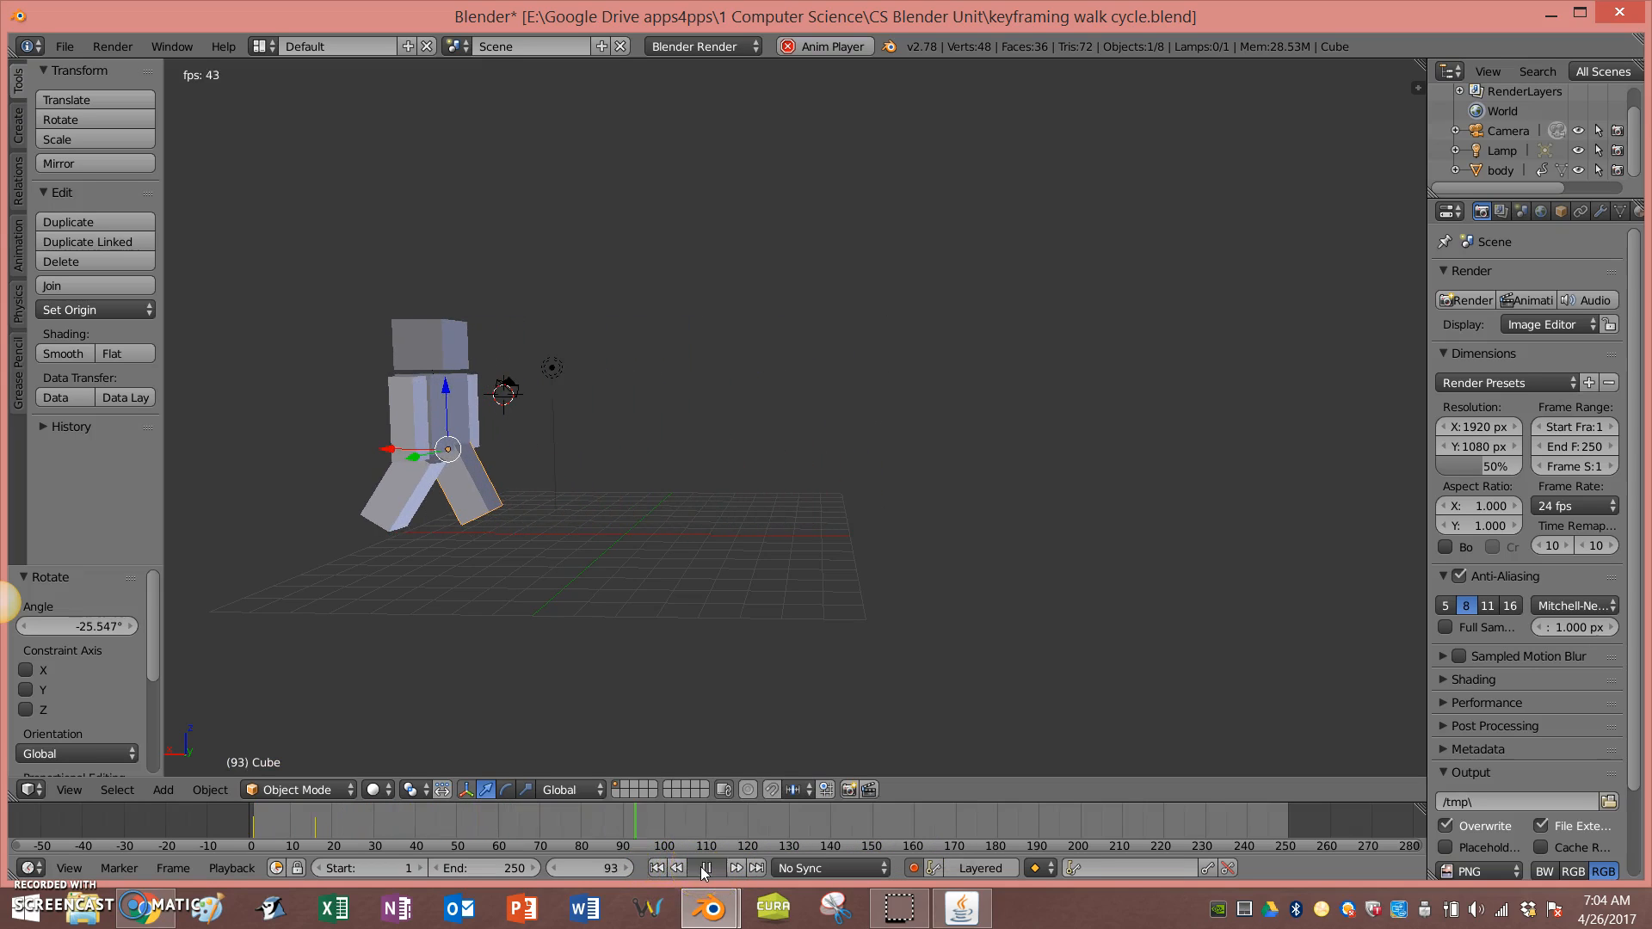
click(657, 868)
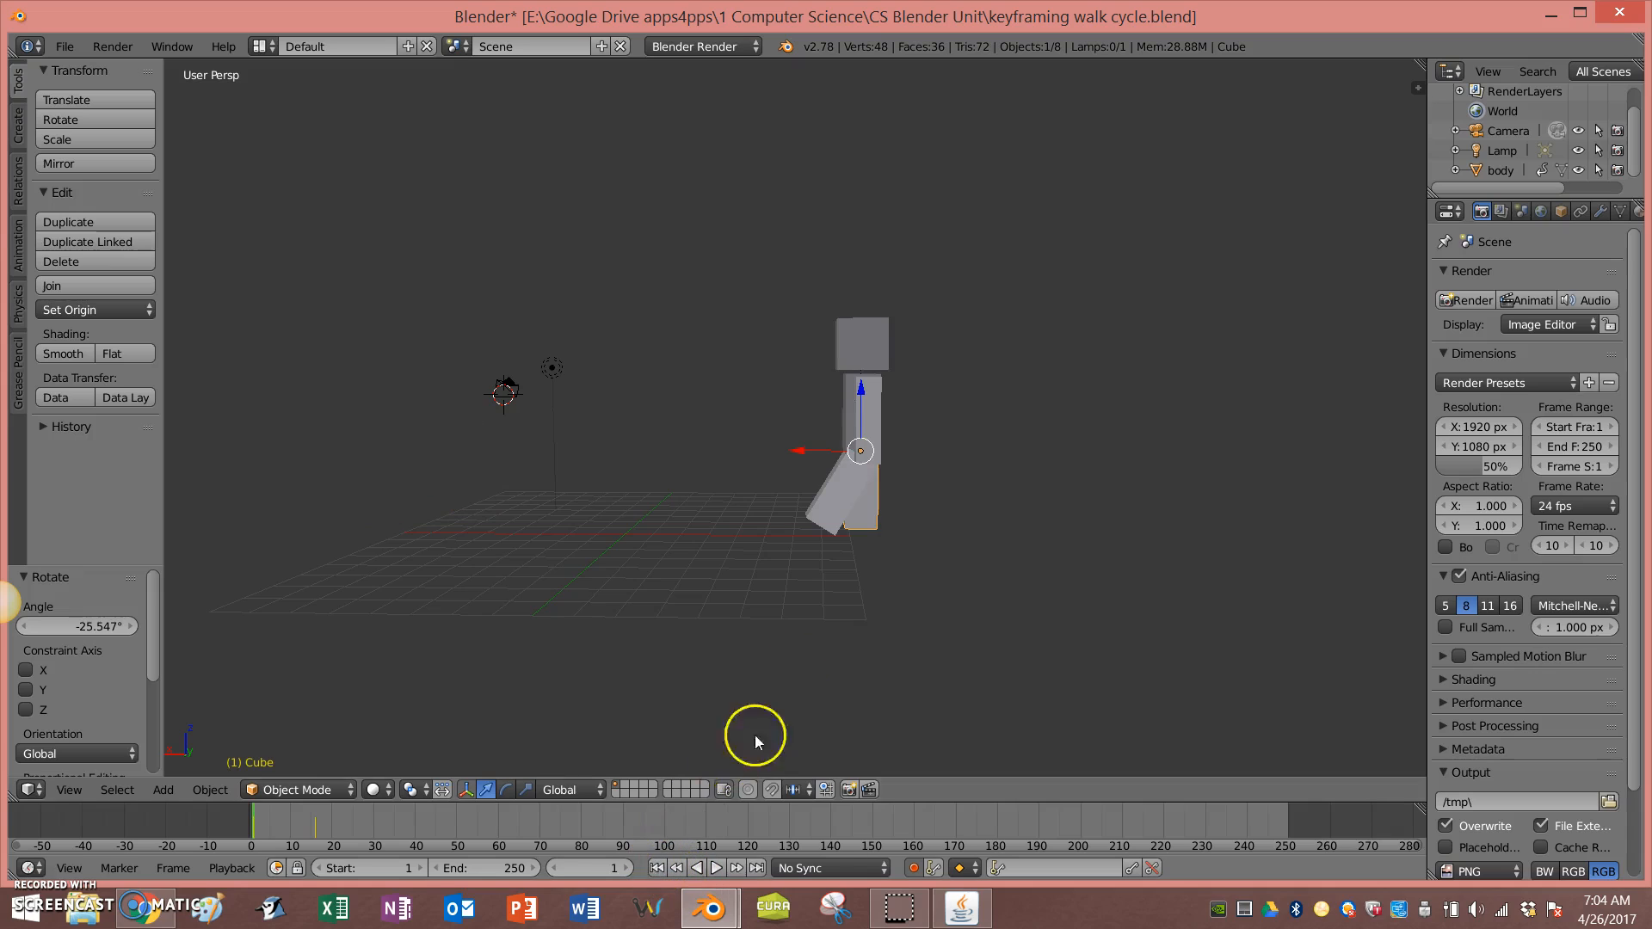
Step: Scrub to frame 16, replay the animation, pause it and return to the first frame
click(315, 825)
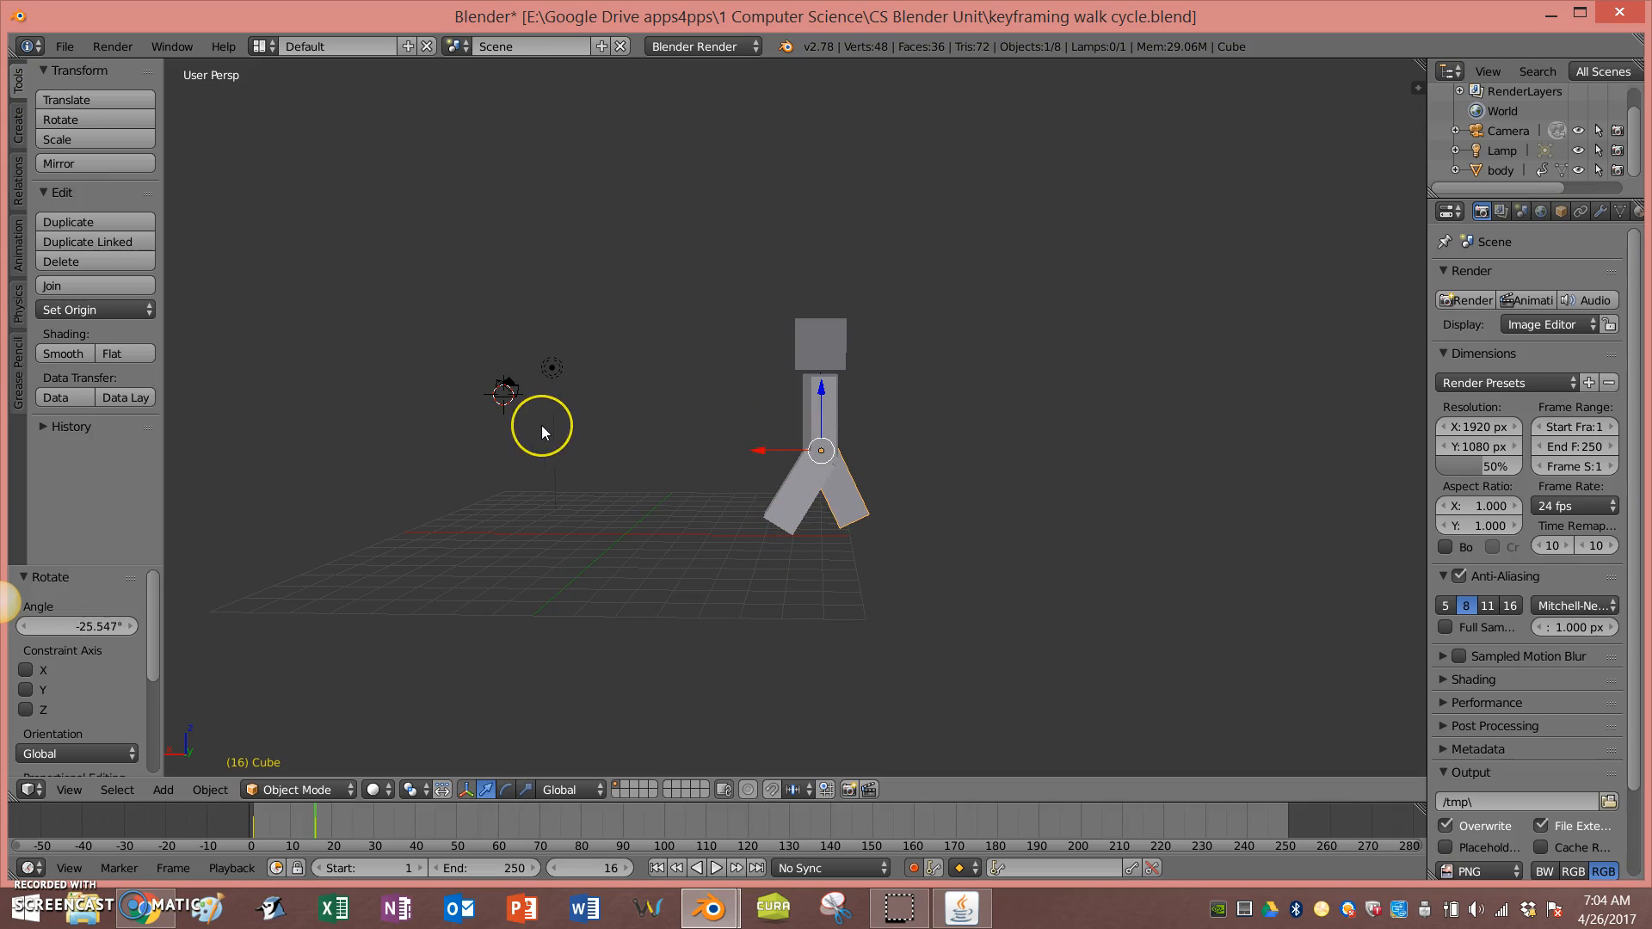
click(656, 868)
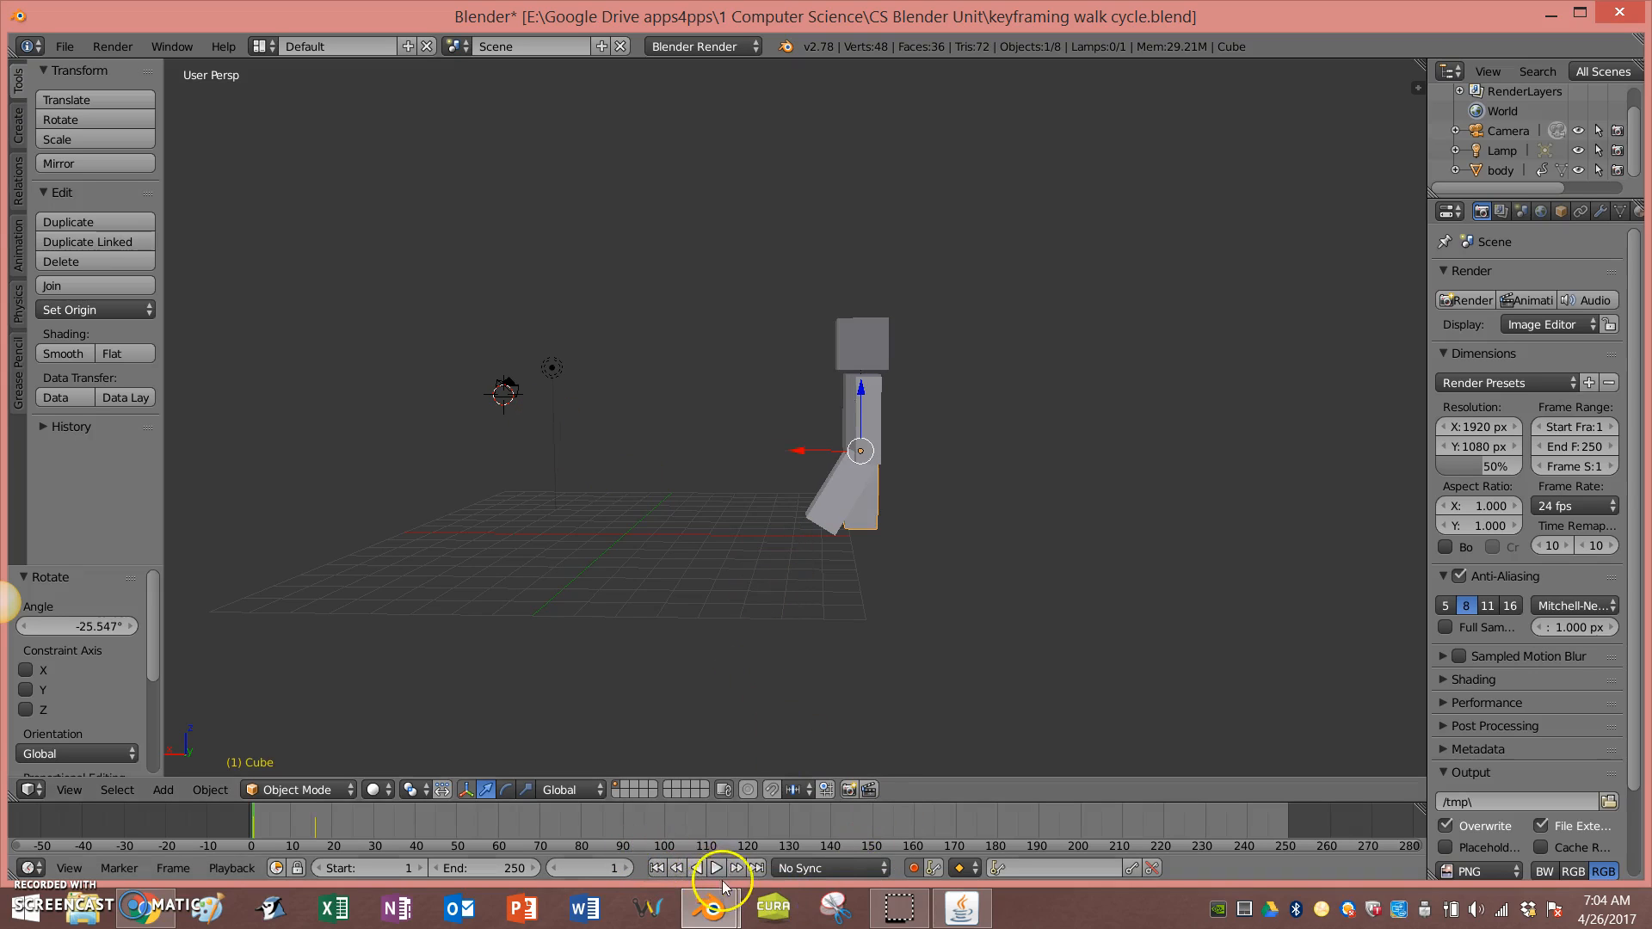
click(717, 869)
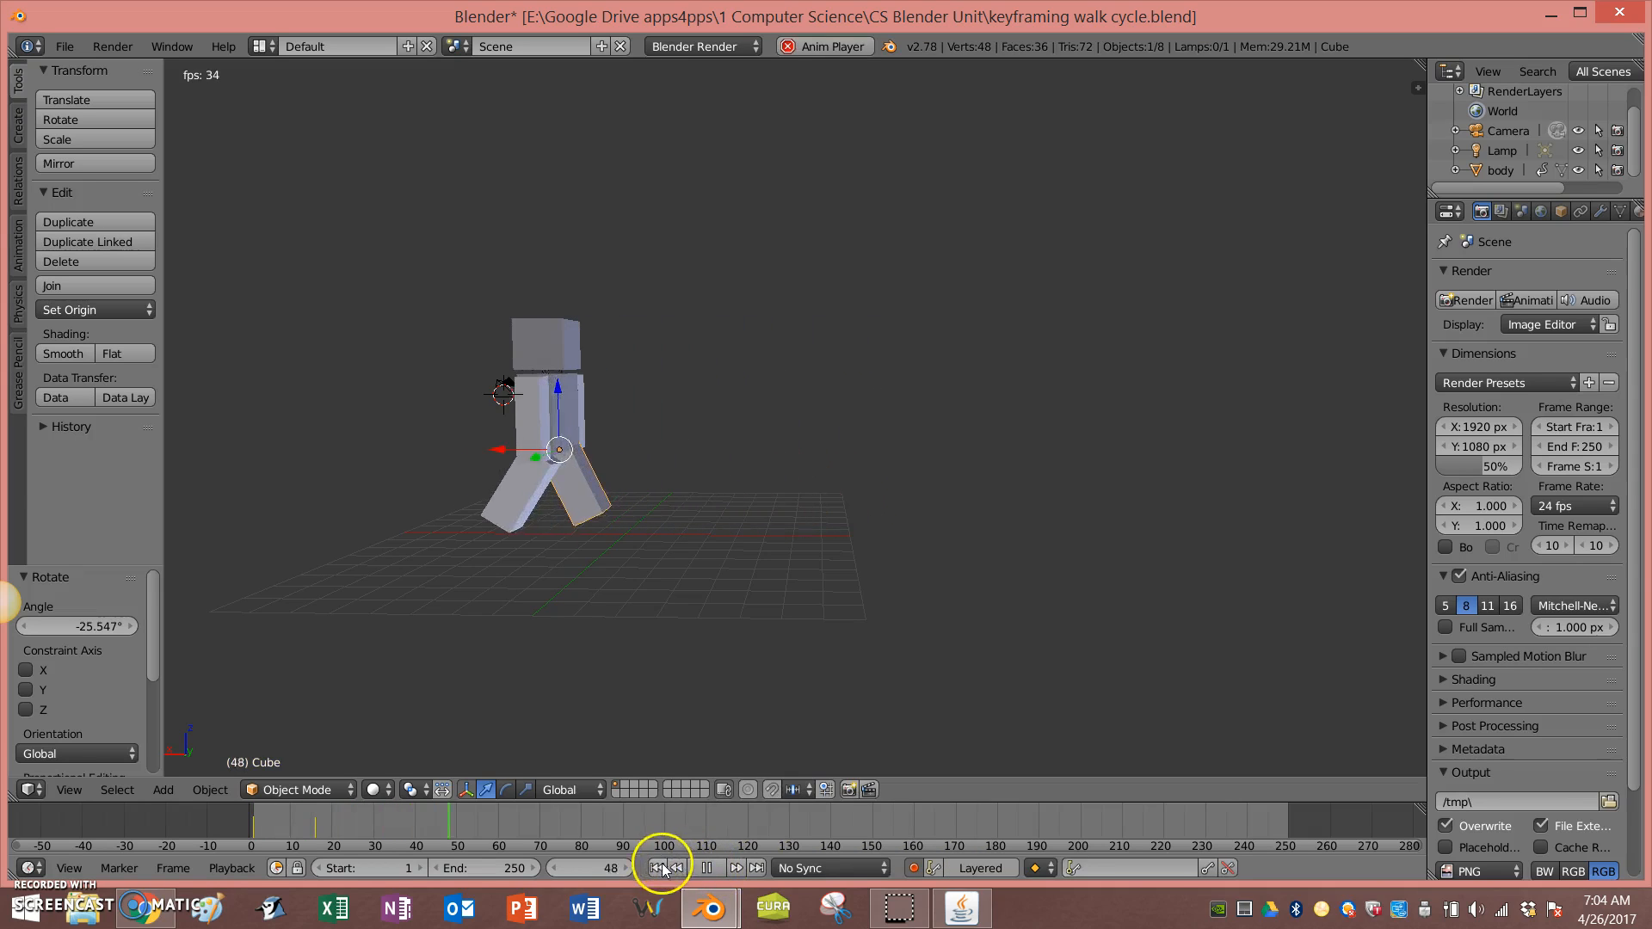
click(706, 869)
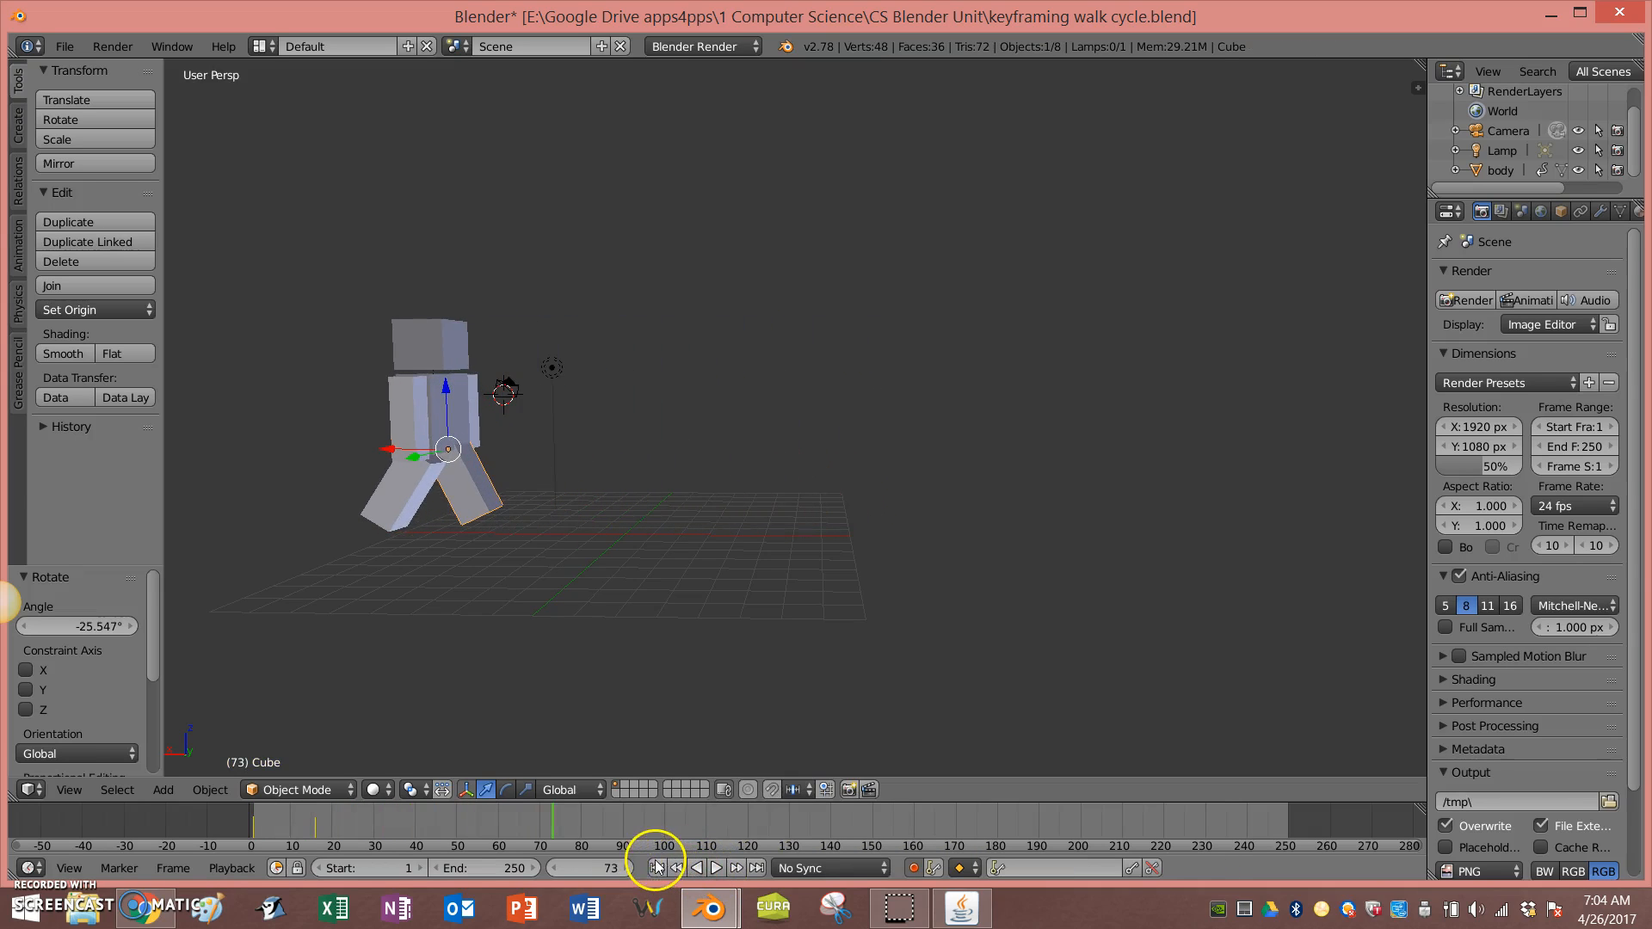
click(657, 867)
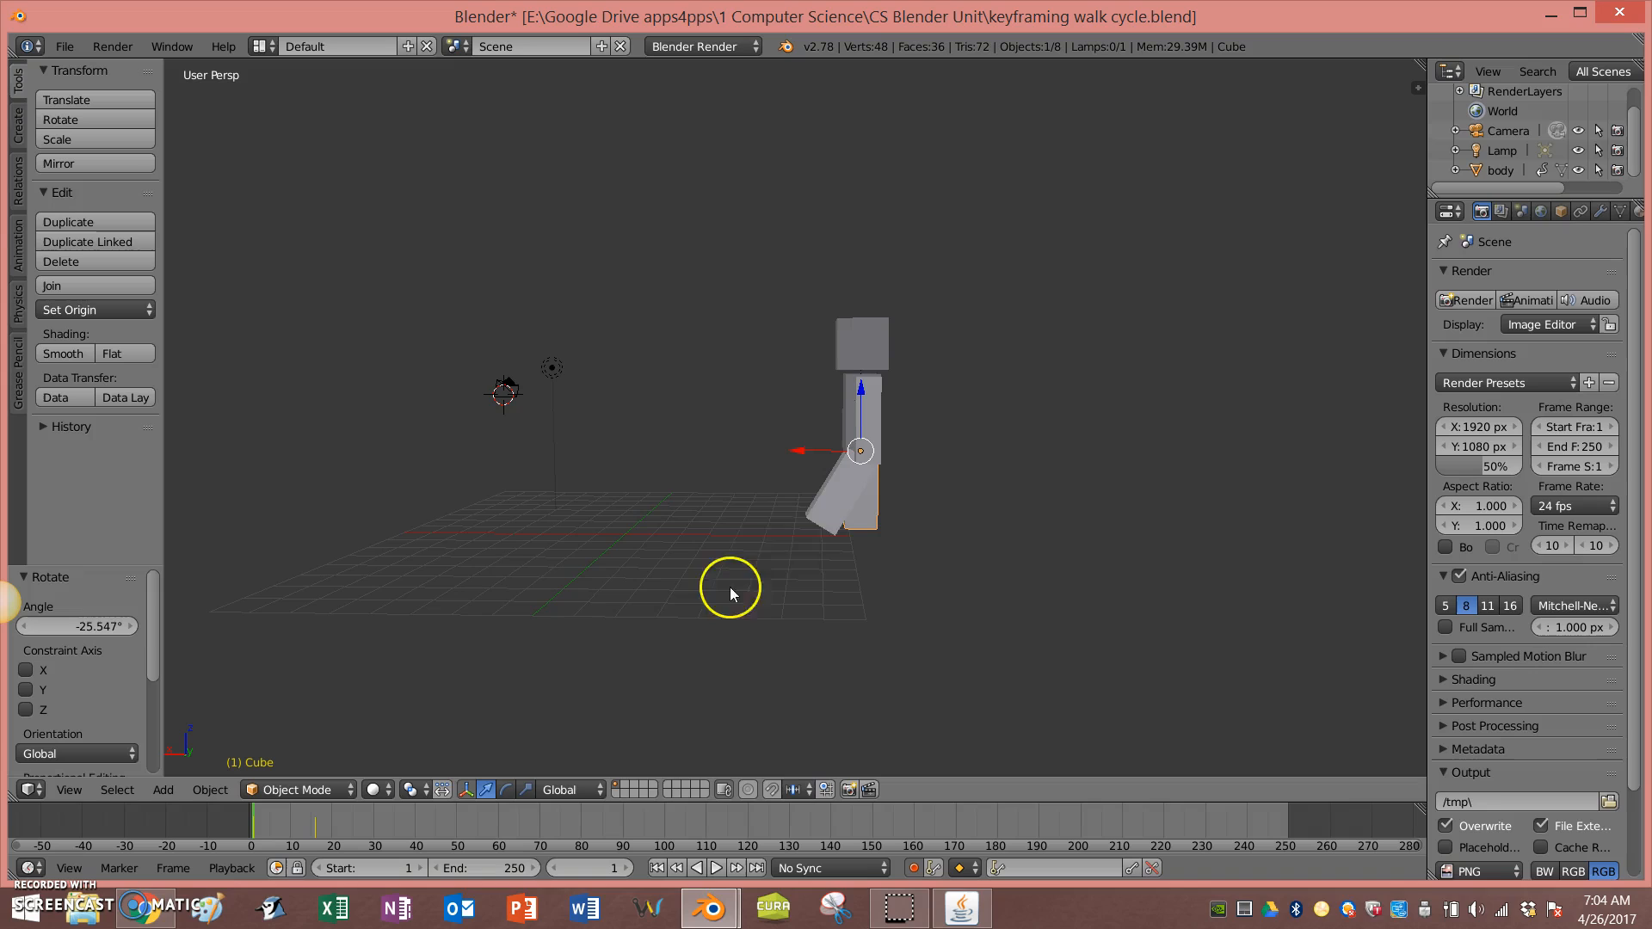
Step: Select the left leg, go to frame 27 and rotate it about -58 degrees
click(313, 828)
right_click(827, 498)
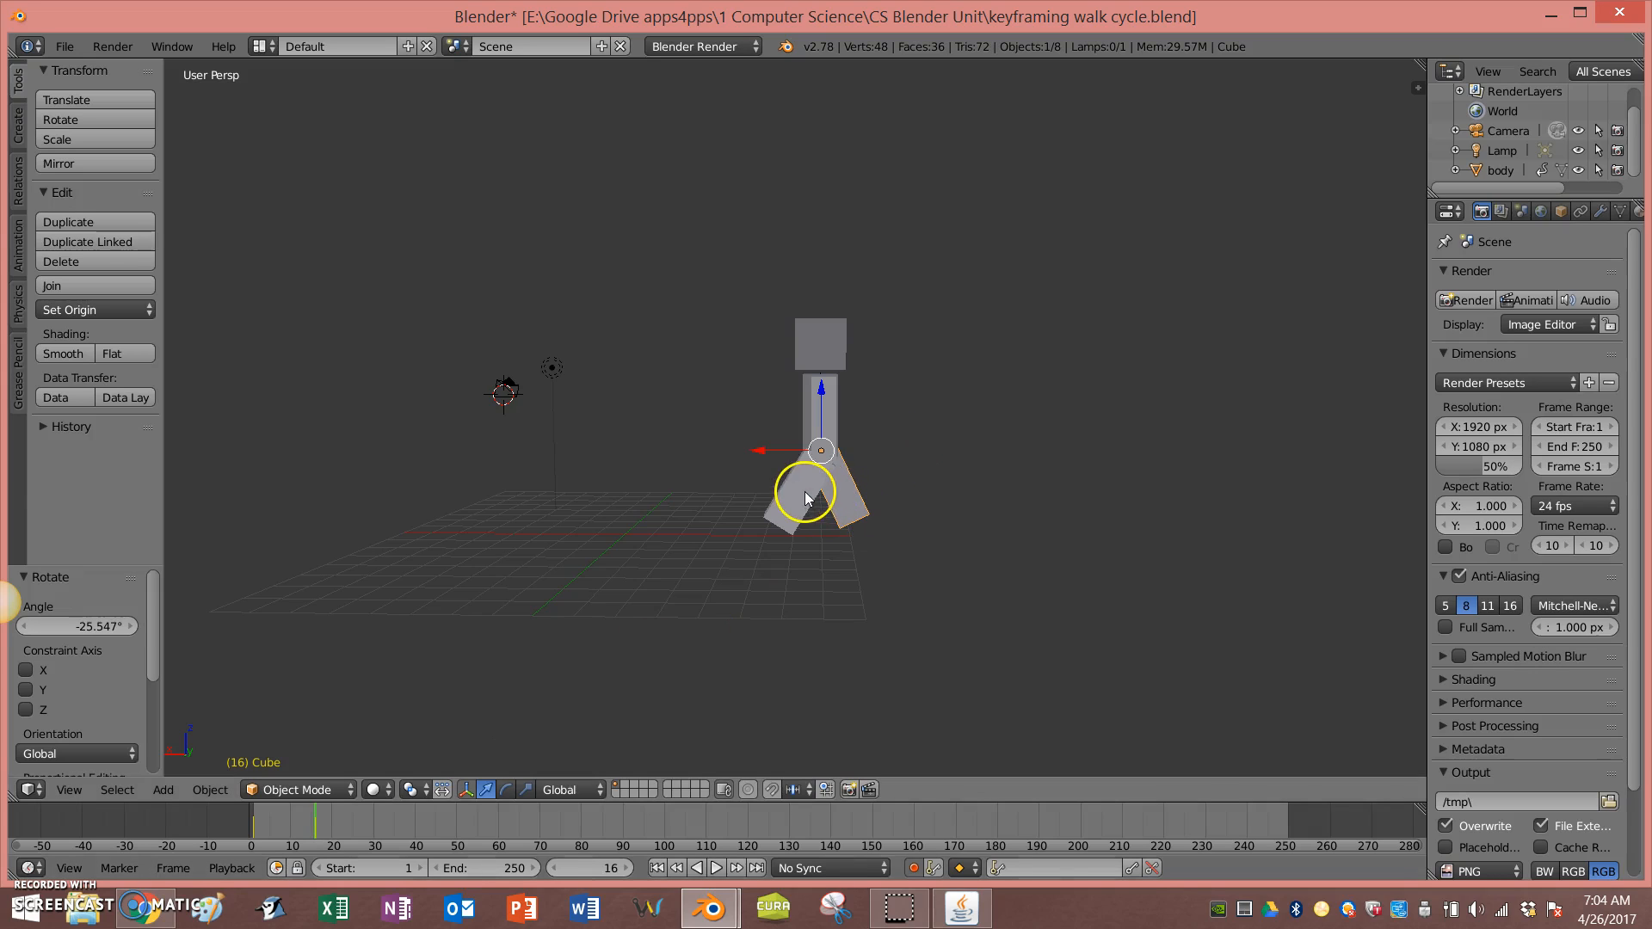
click(300, 827)
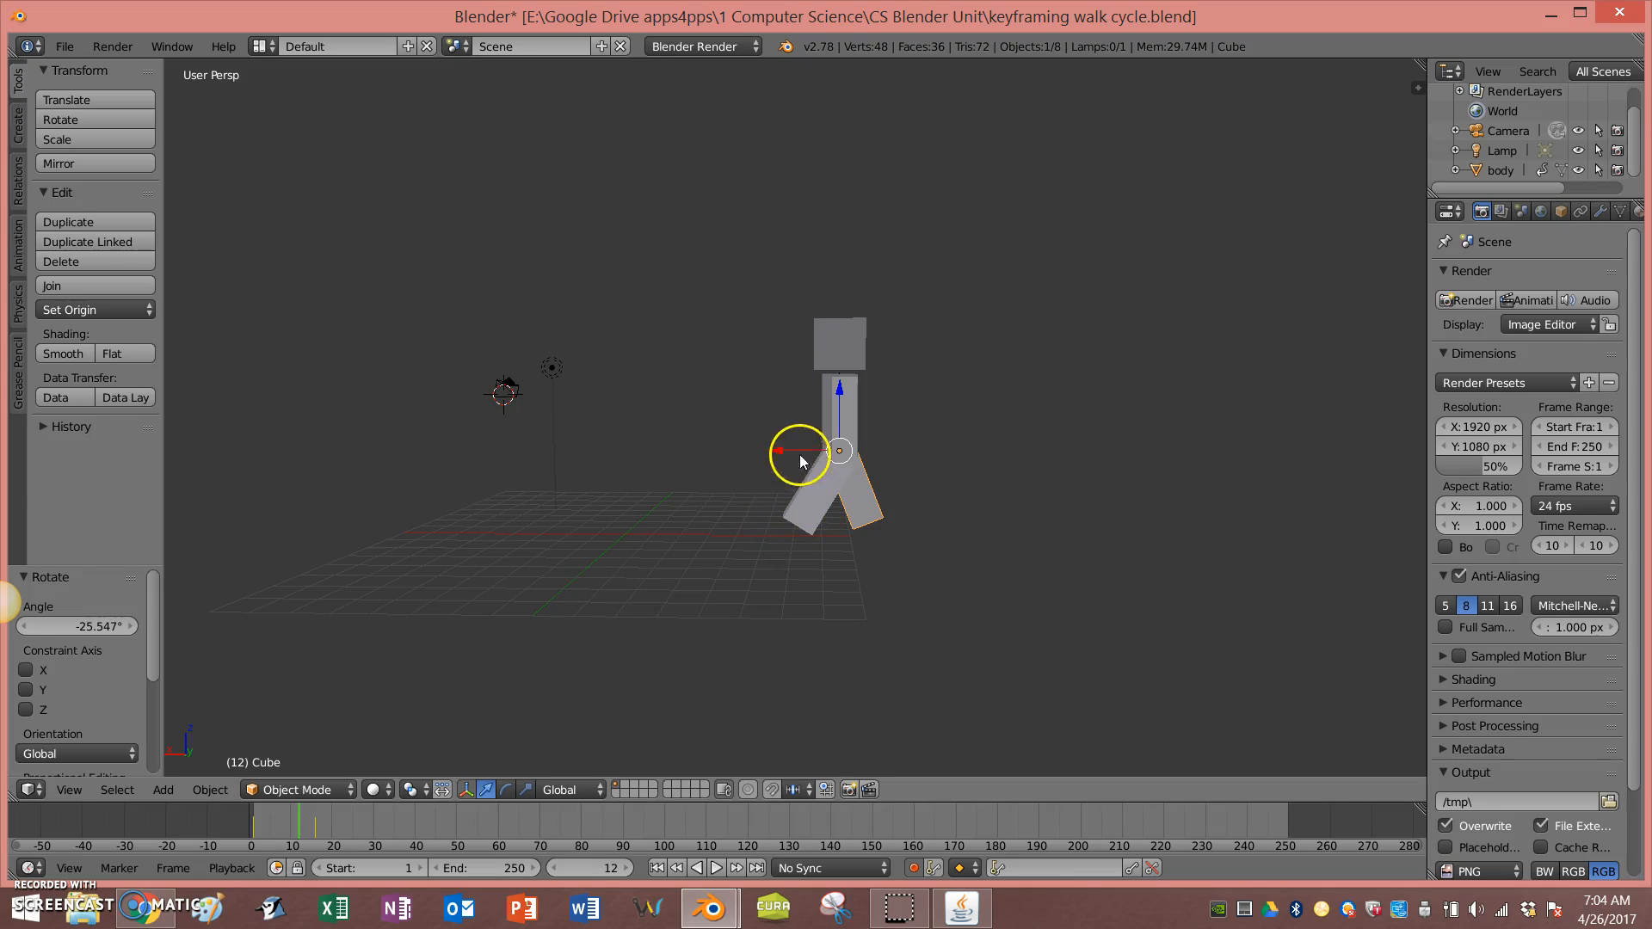
click(776, 456)
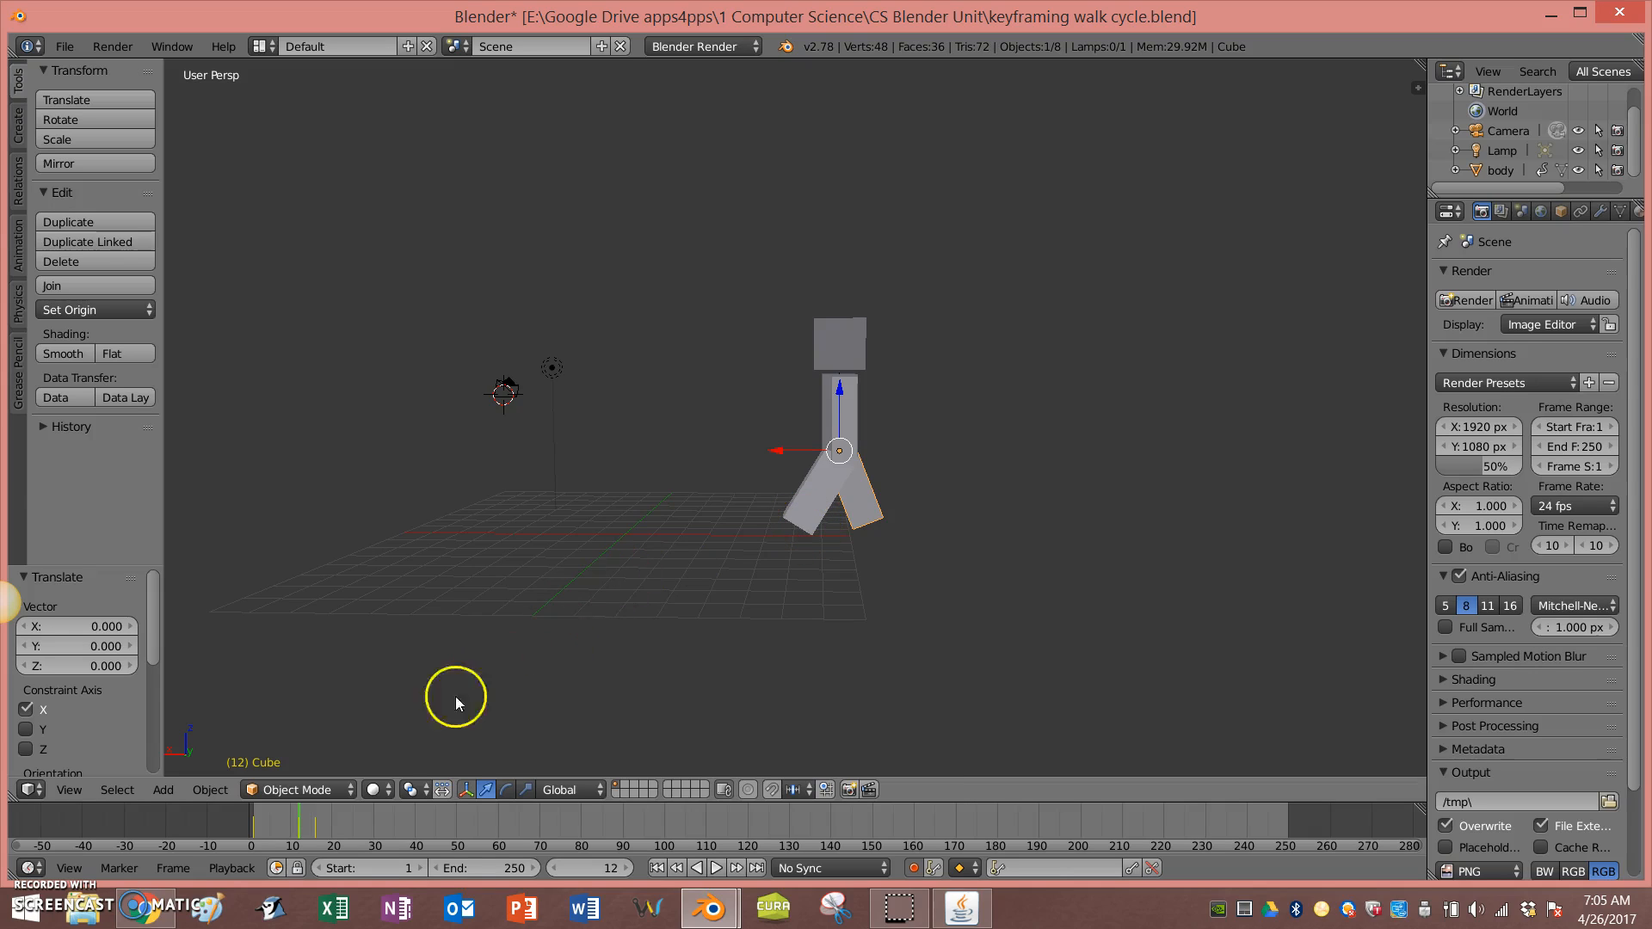
right_click(812, 503)
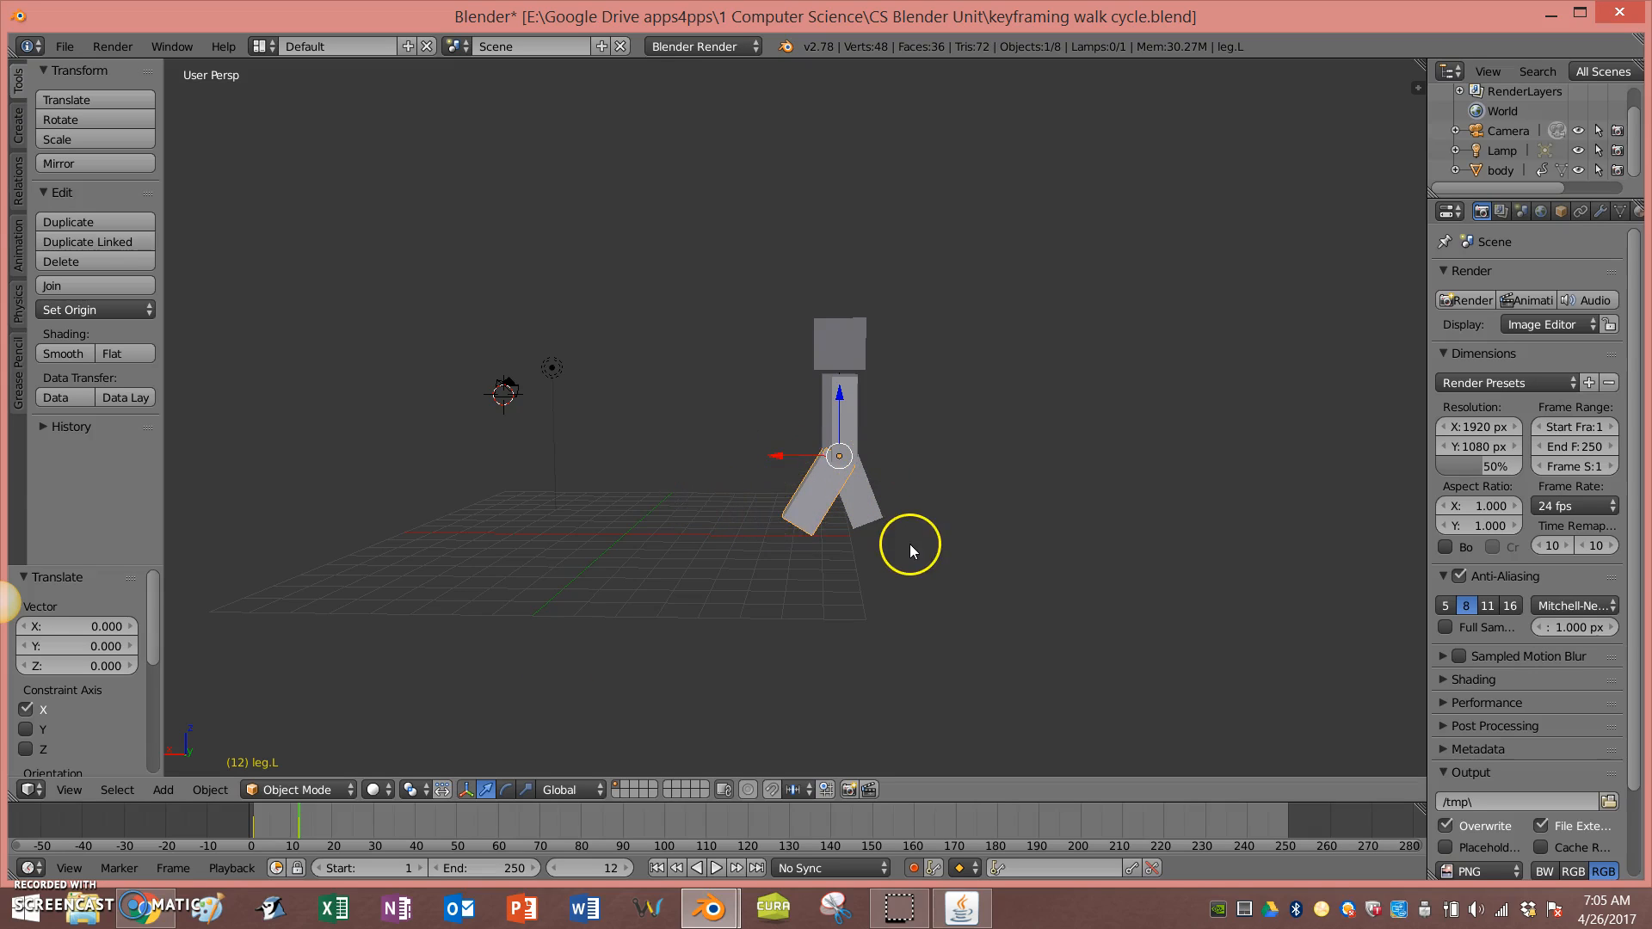
click(363, 839)
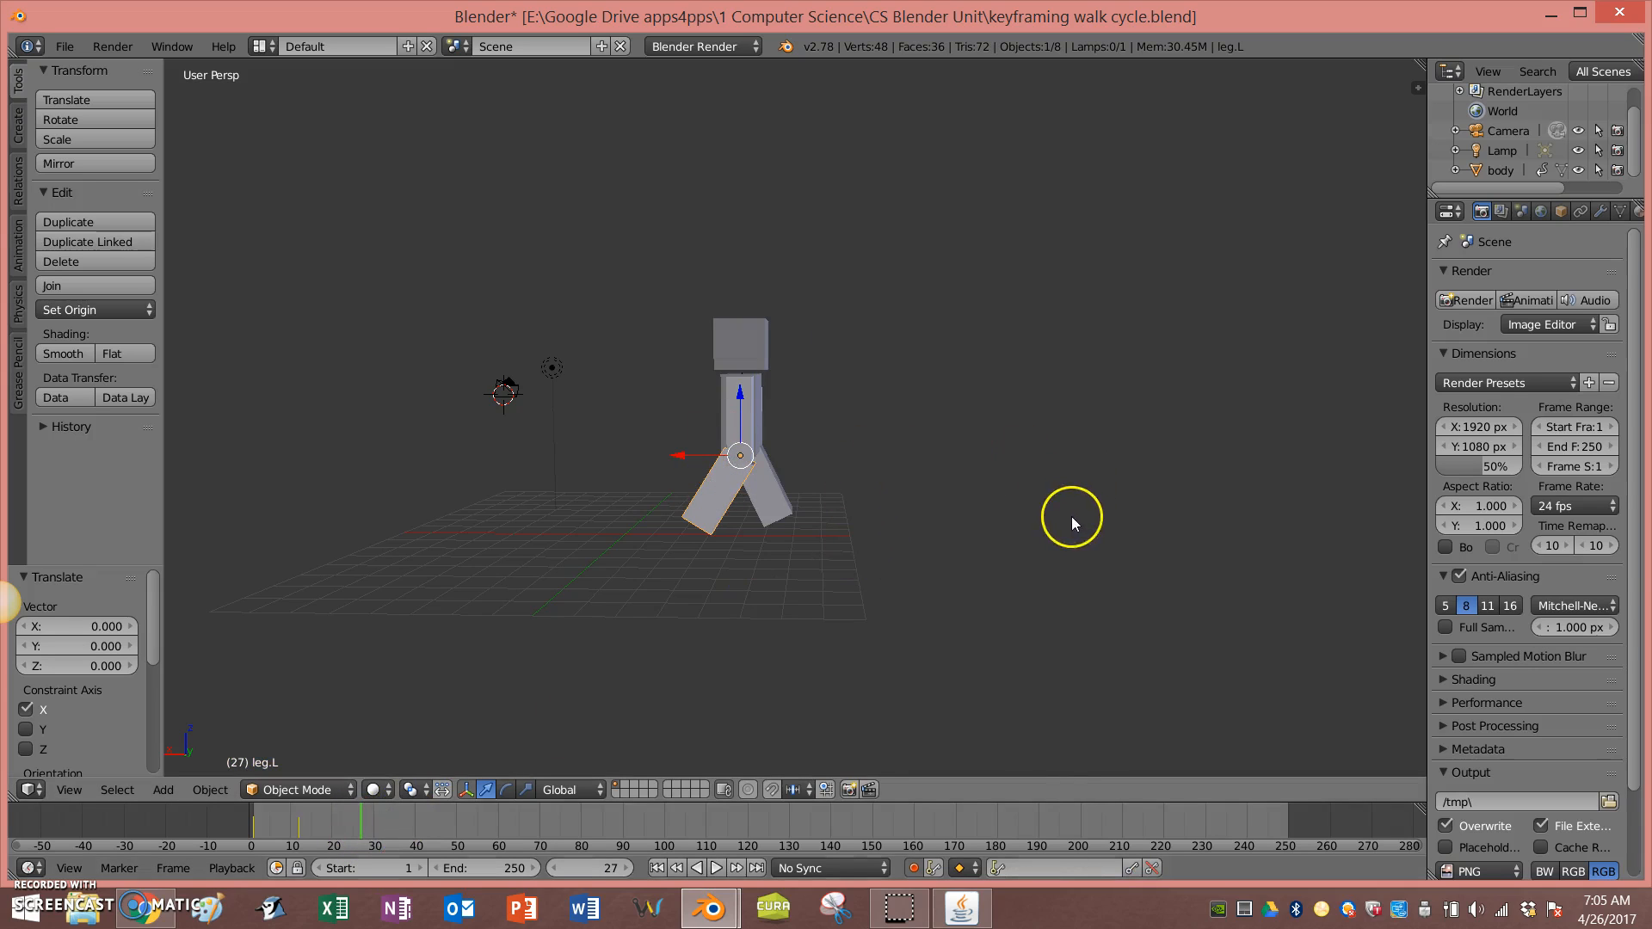
key(r)
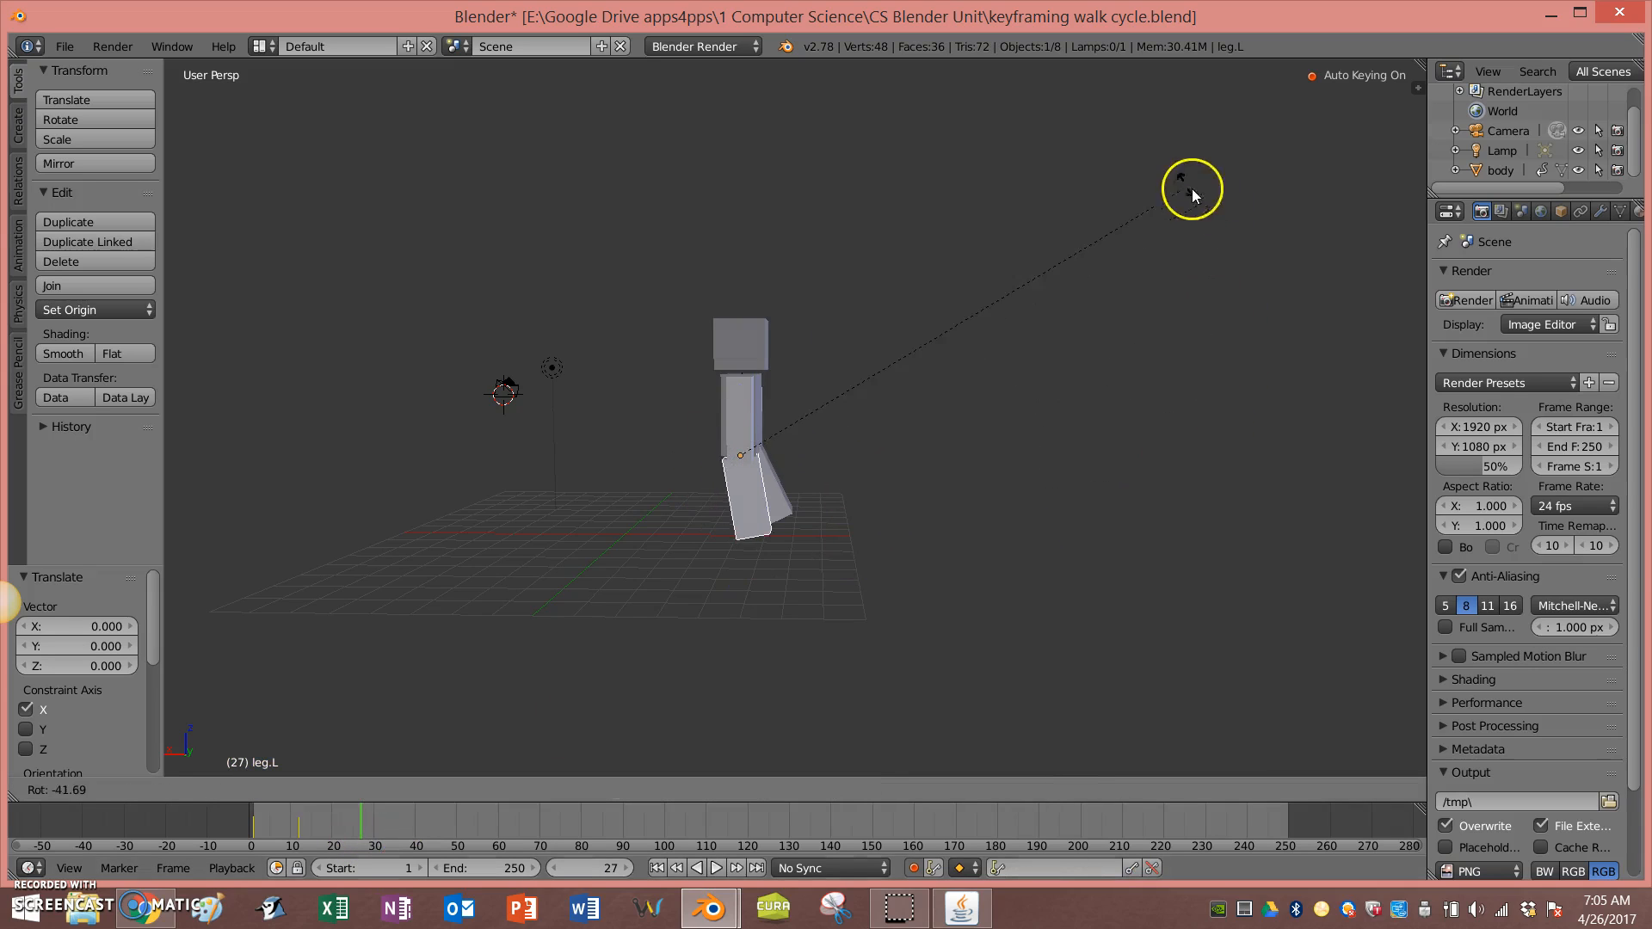
click(1019, 157)
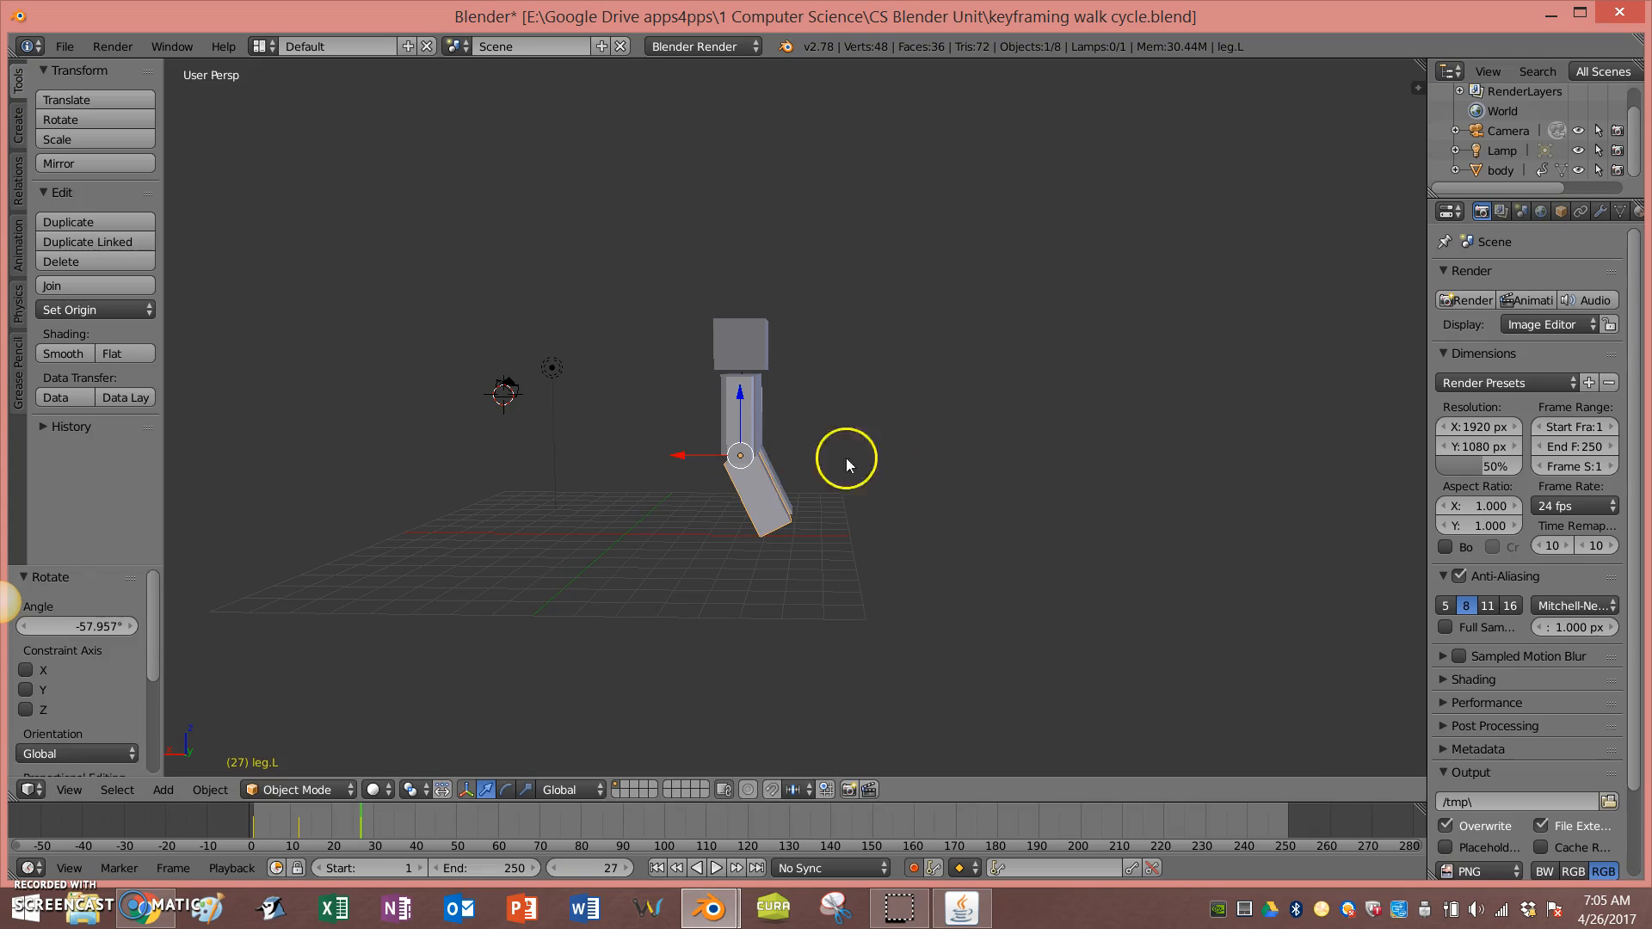
Step: Select the other leg and rotate it about 68 degrees at frame 27
right_click(770, 472)
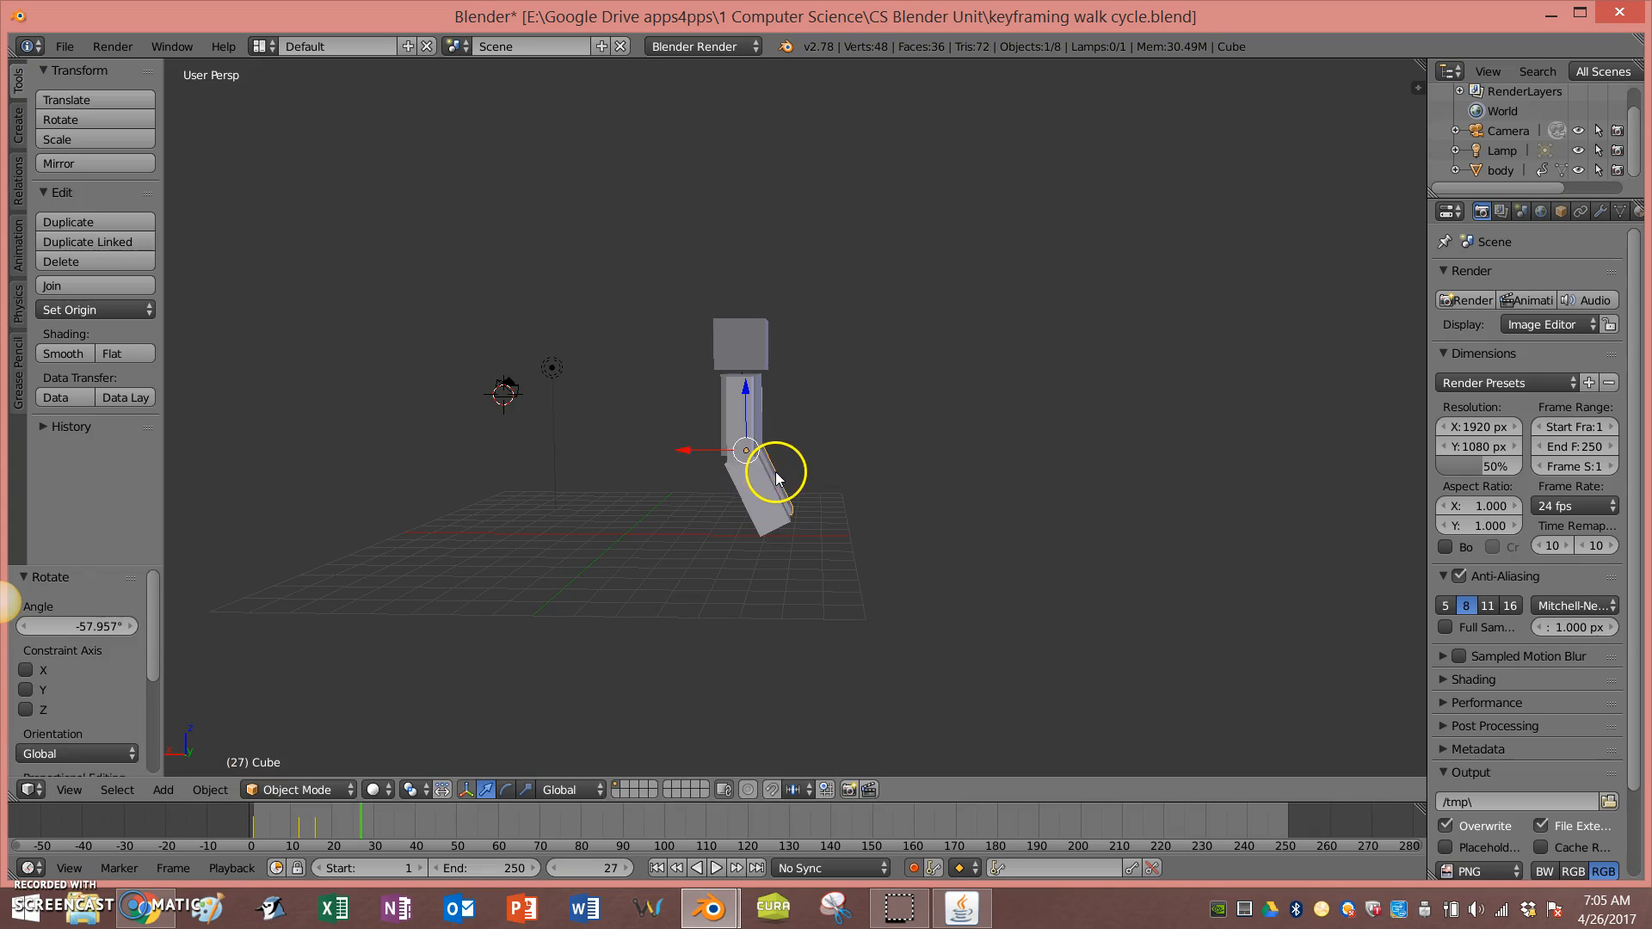
key(r)
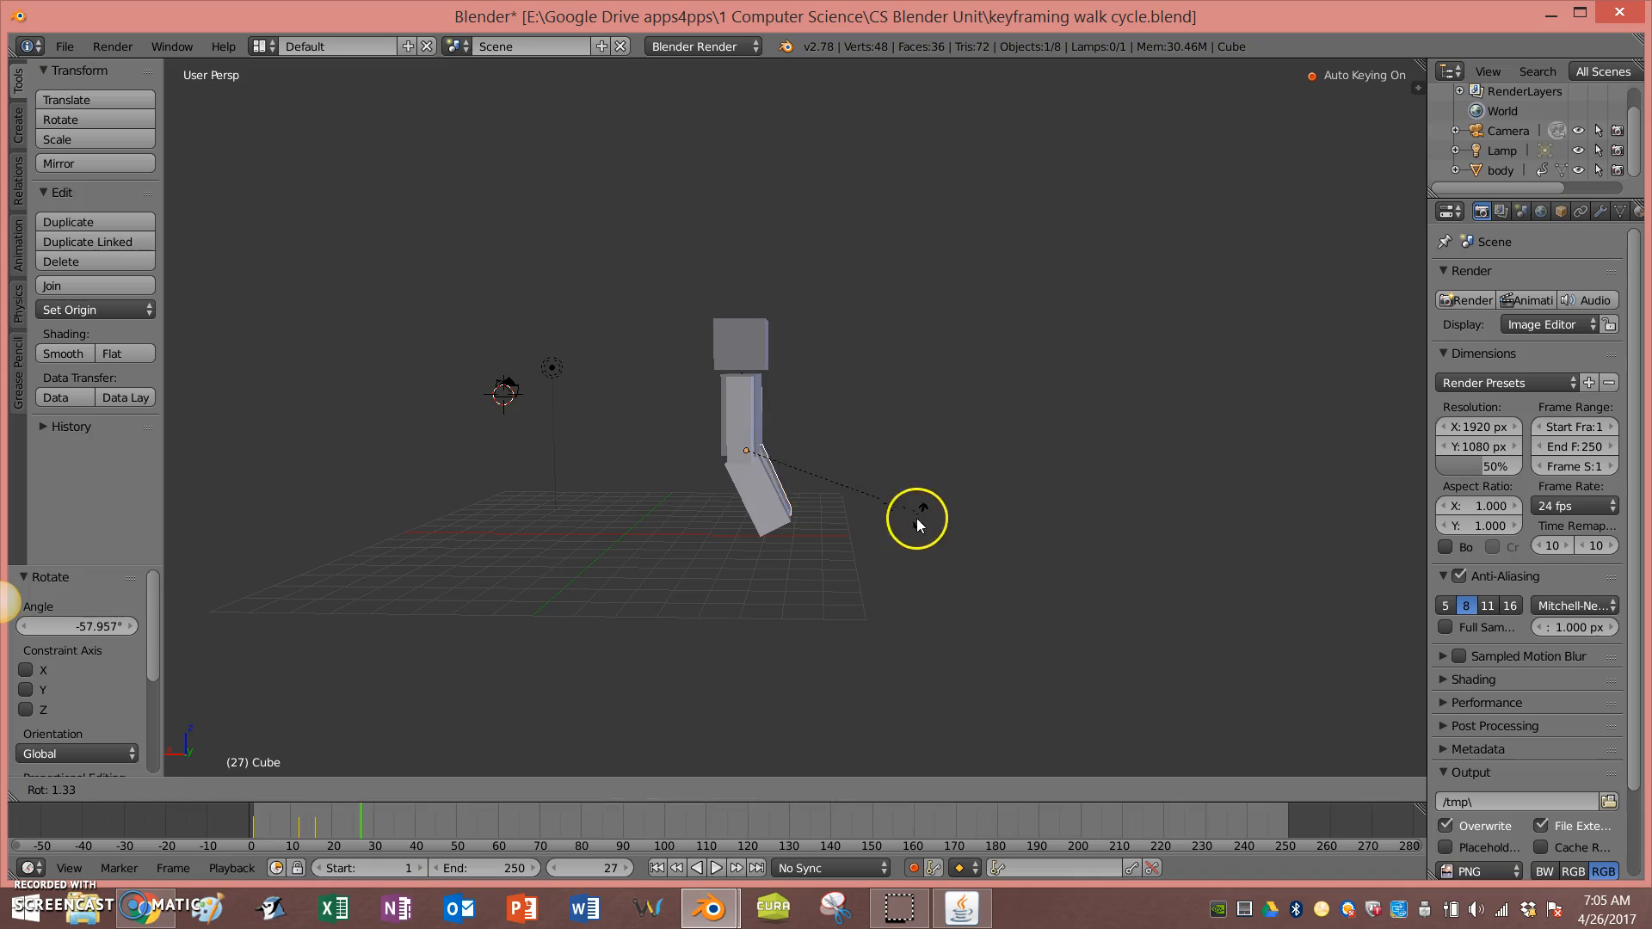
click(755, 555)
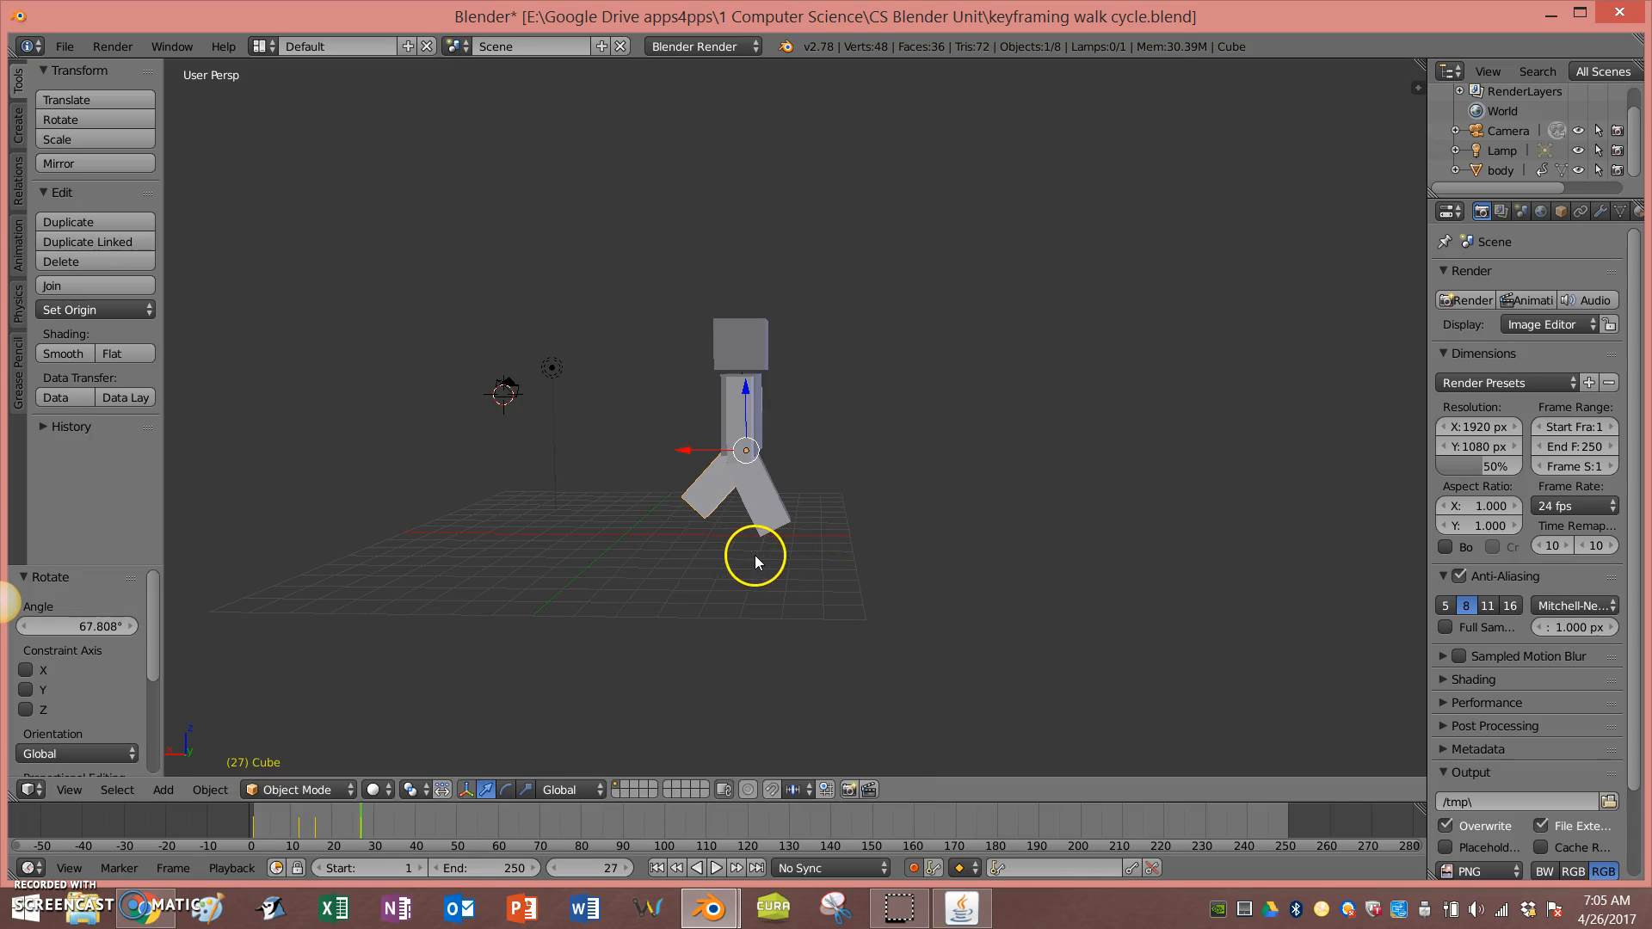
Step: Play the animation from the start, pause it, and scrub to frame 39
click(656, 867)
click(715, 868)
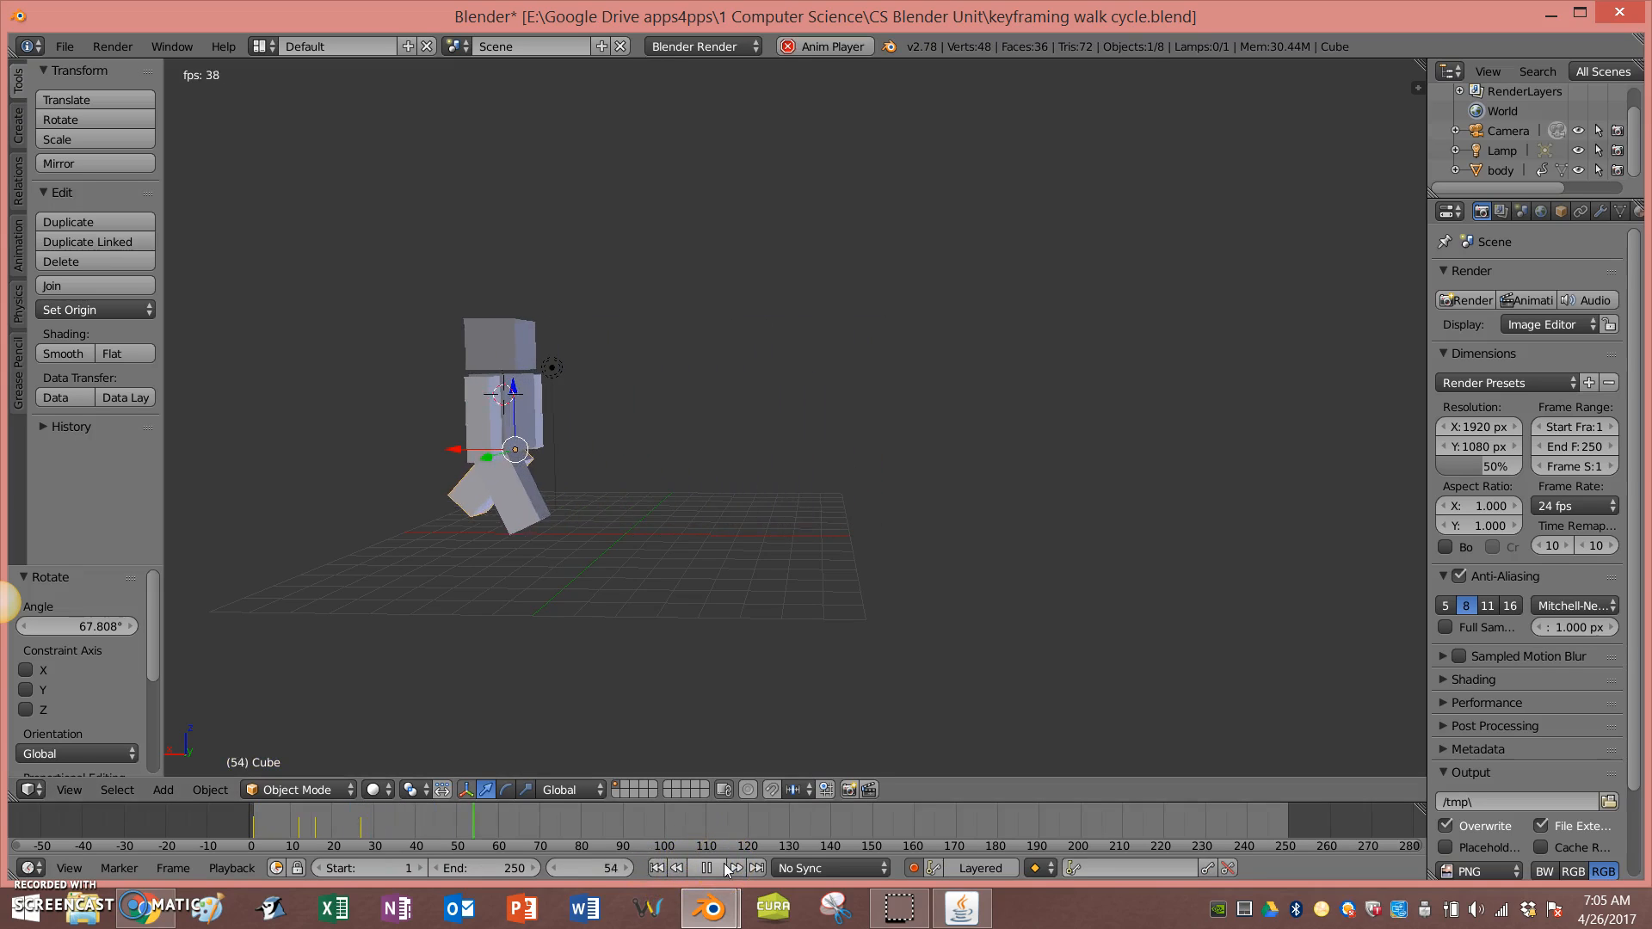
click(657, 868)
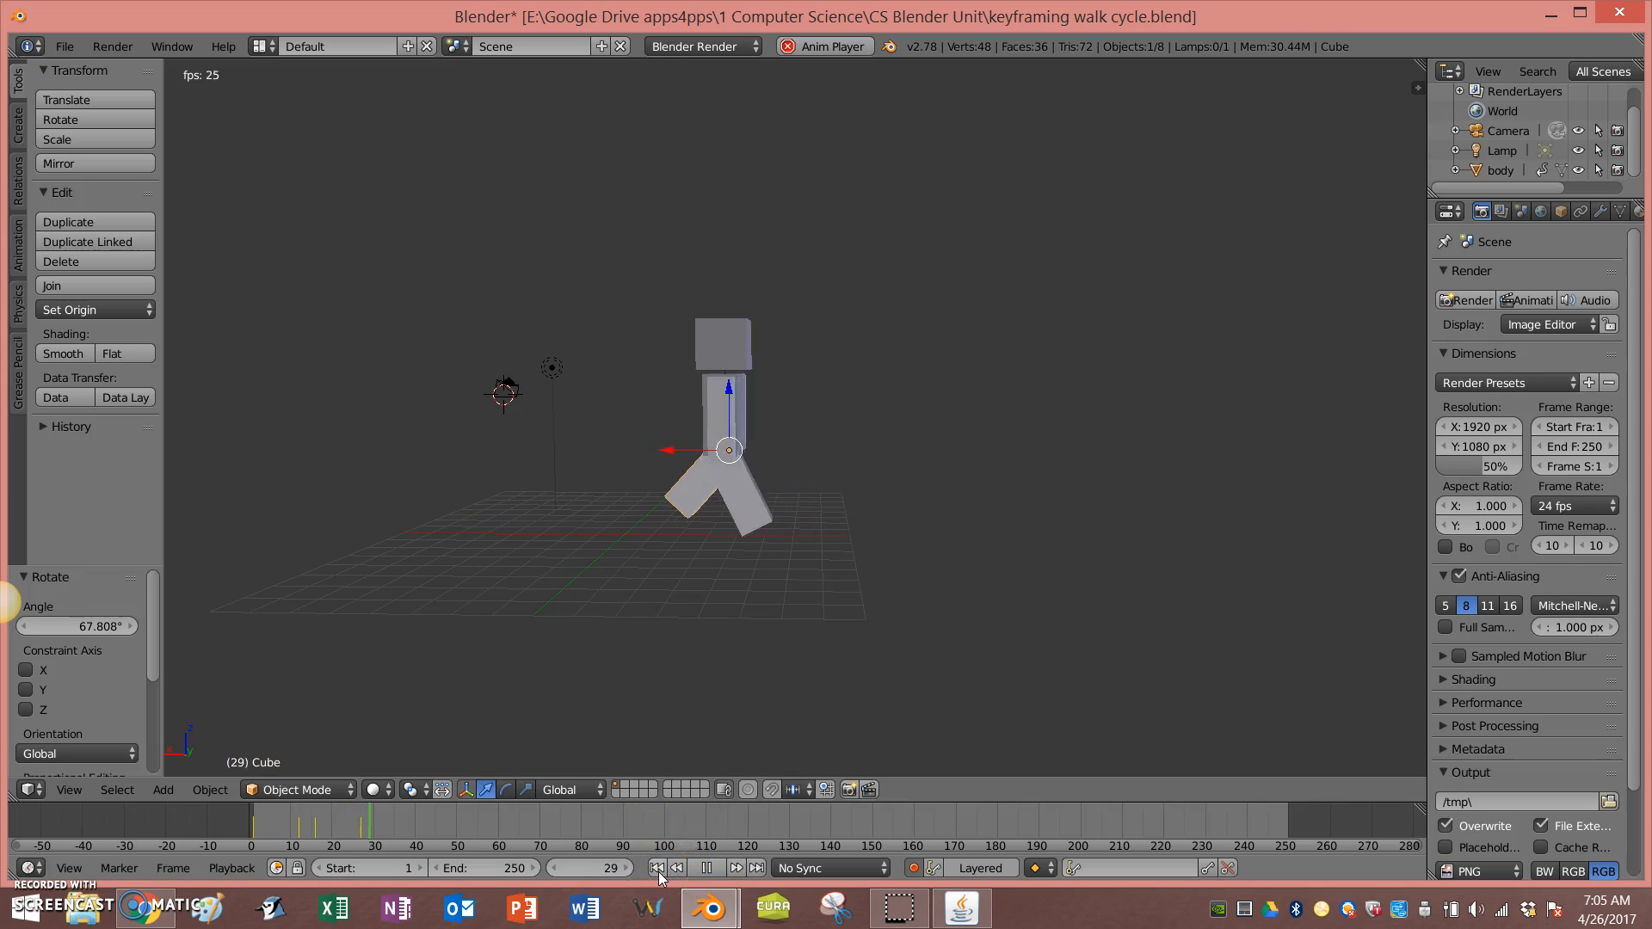
click(706, 868)
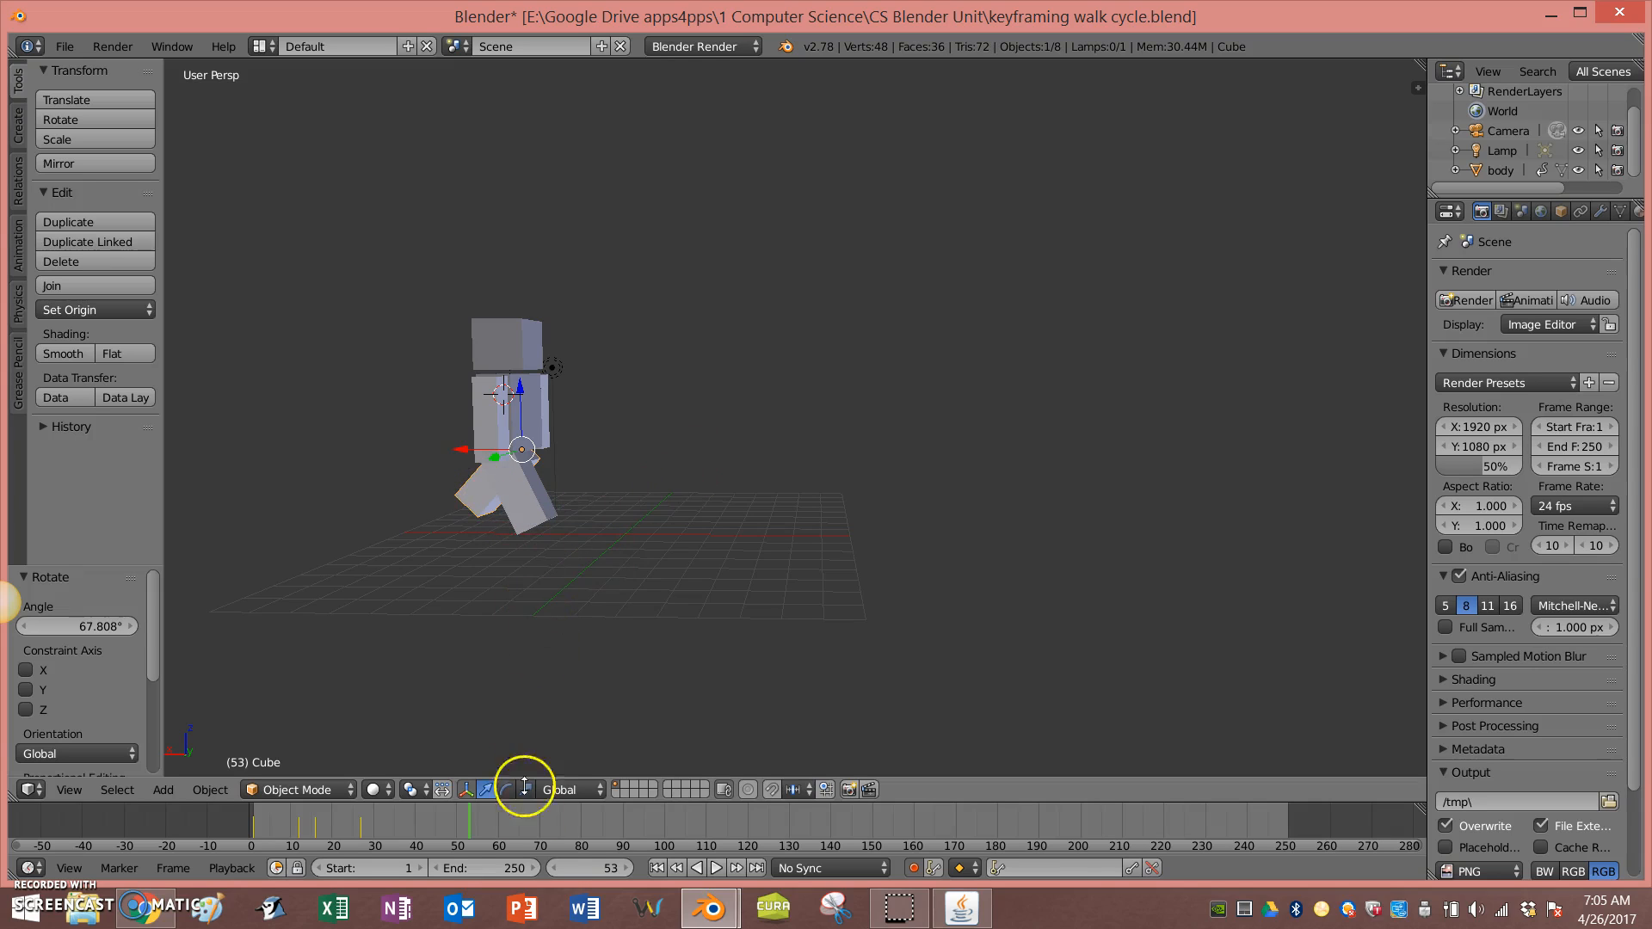
click(412, 829)
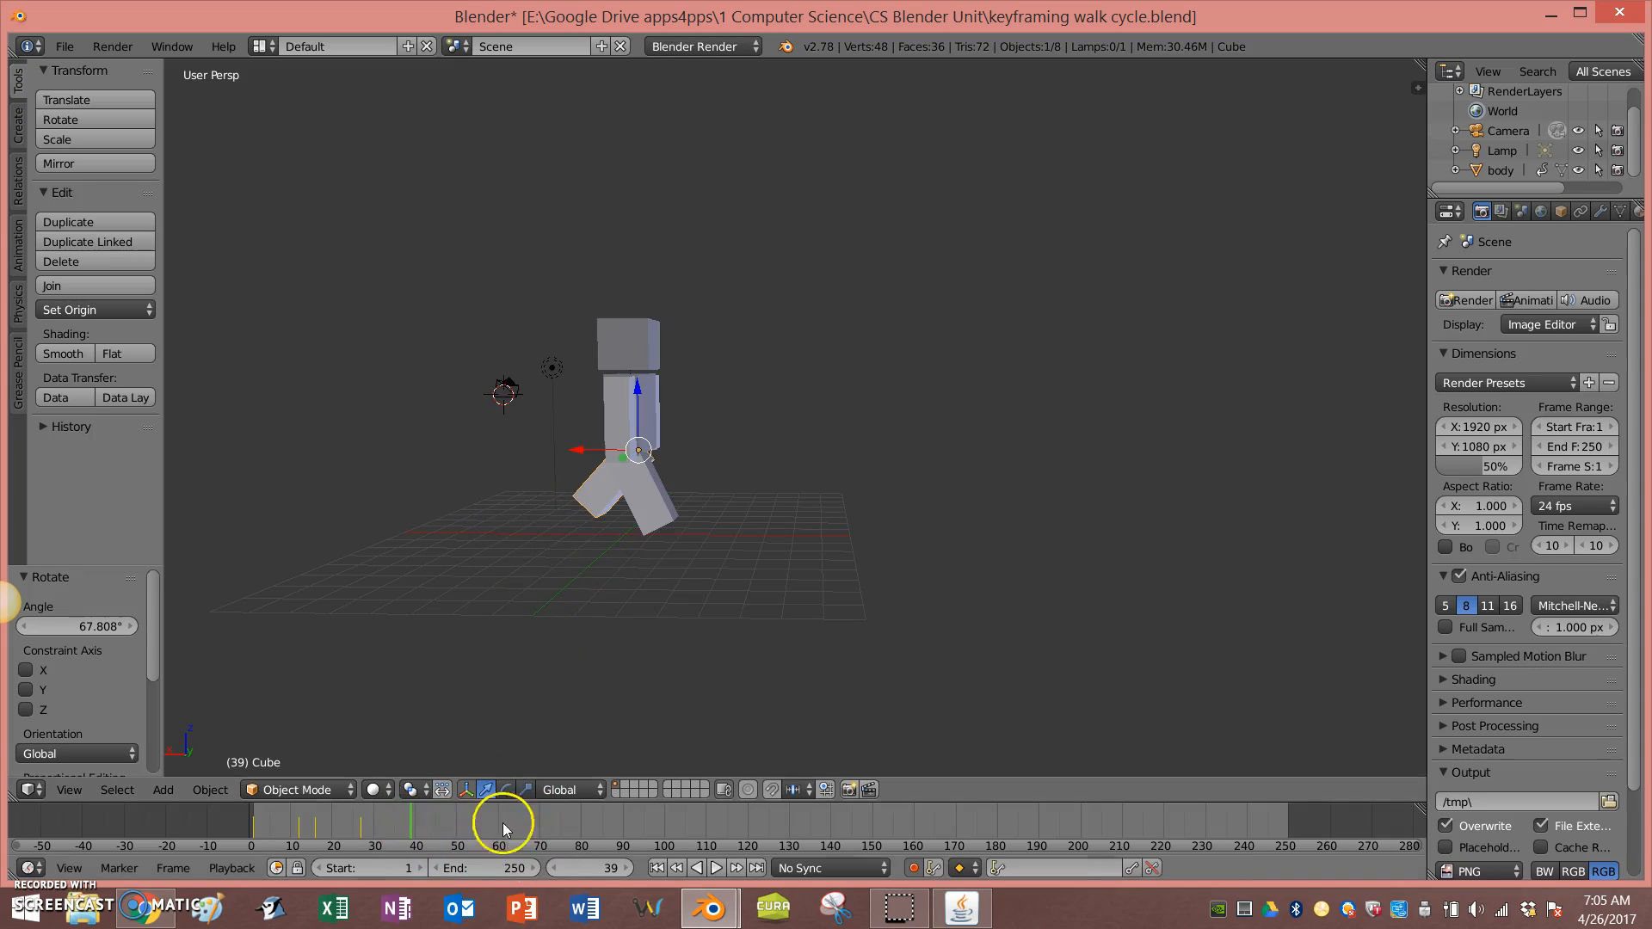
Step: Switch the screen layout to Animation and collapse the Cube, body and leg.L channels in the Dope Sheet
click(265, 46)
click(293, 95)
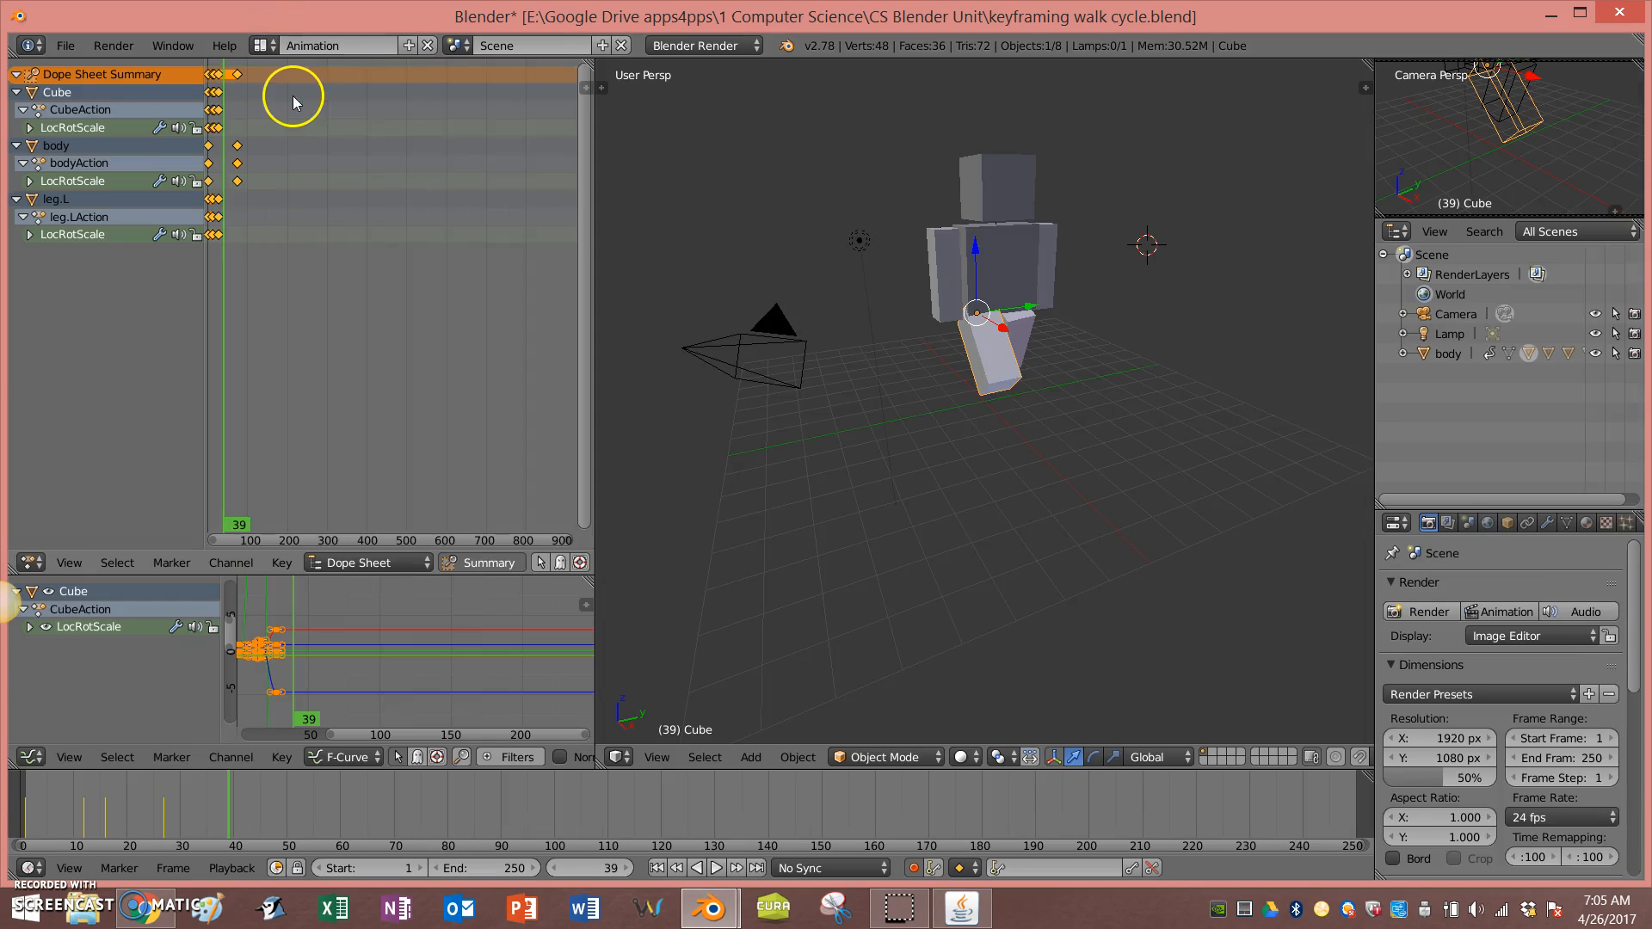
scroll(318, 279, up, 2)
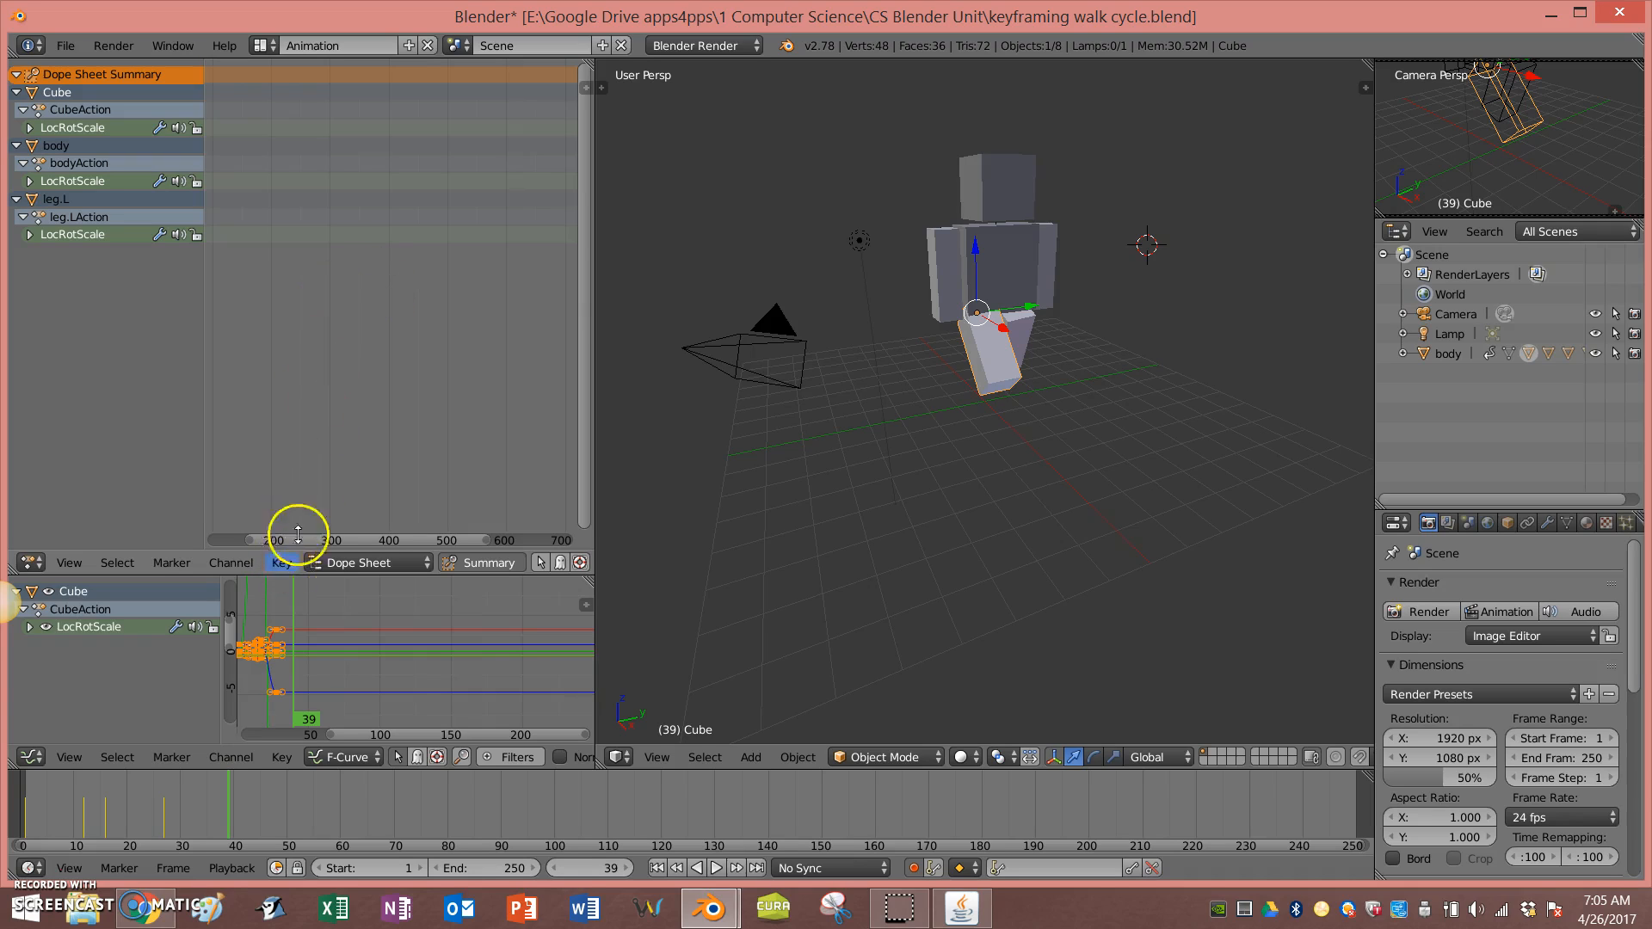
drag(309, 542, 220, 546)
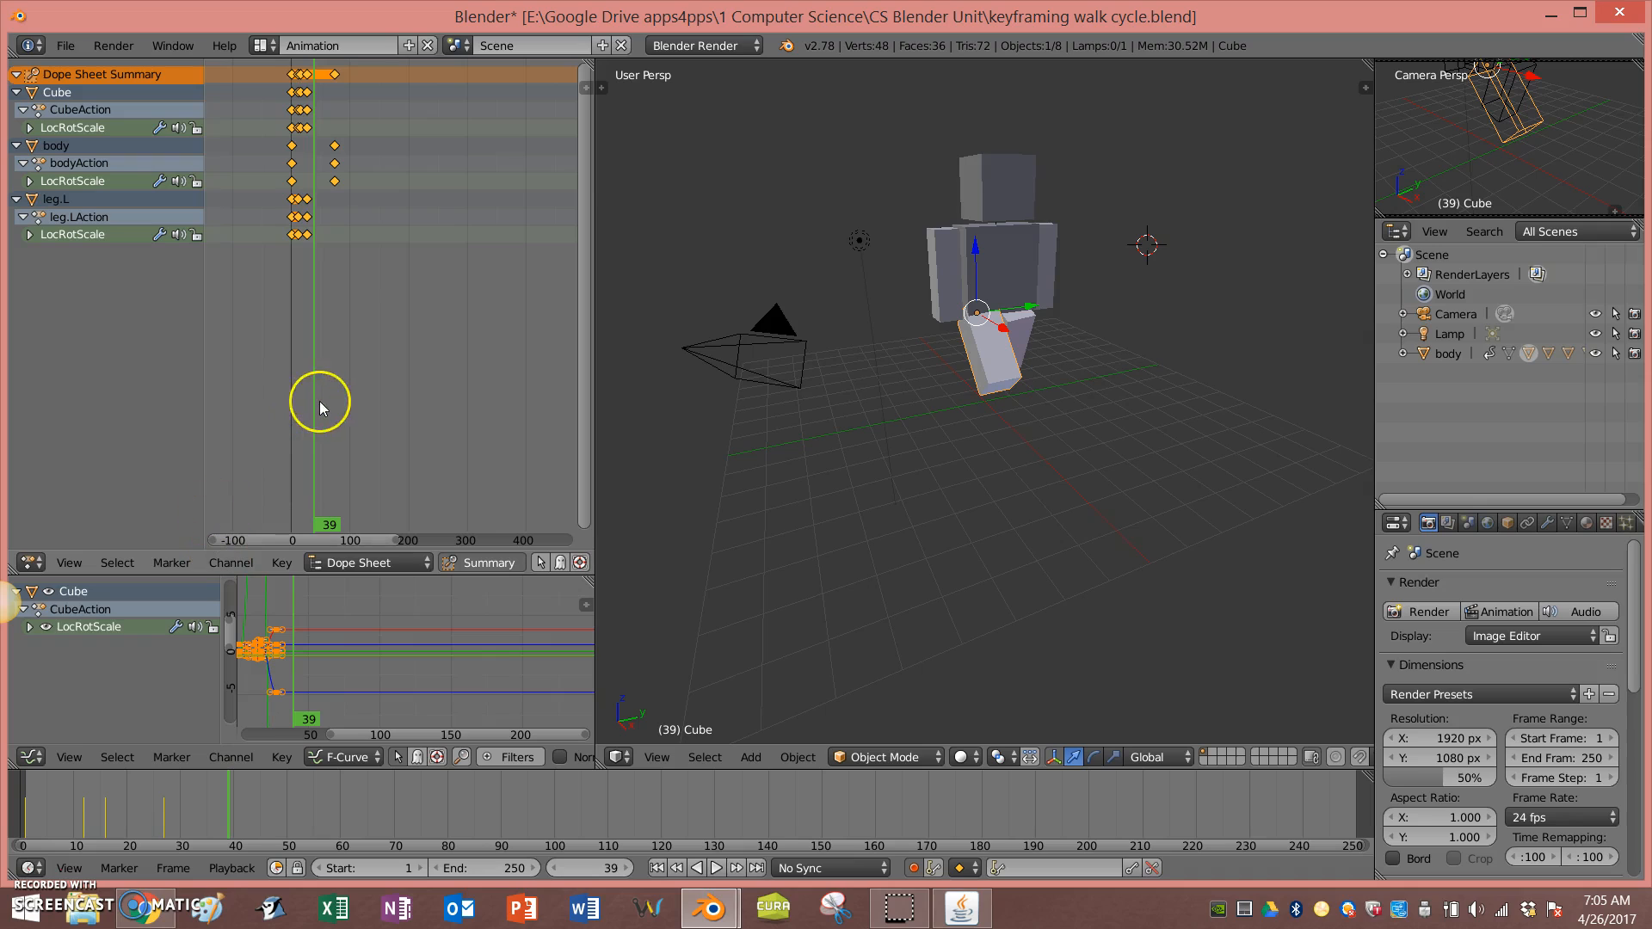
scroll(319, 401, up, 5)
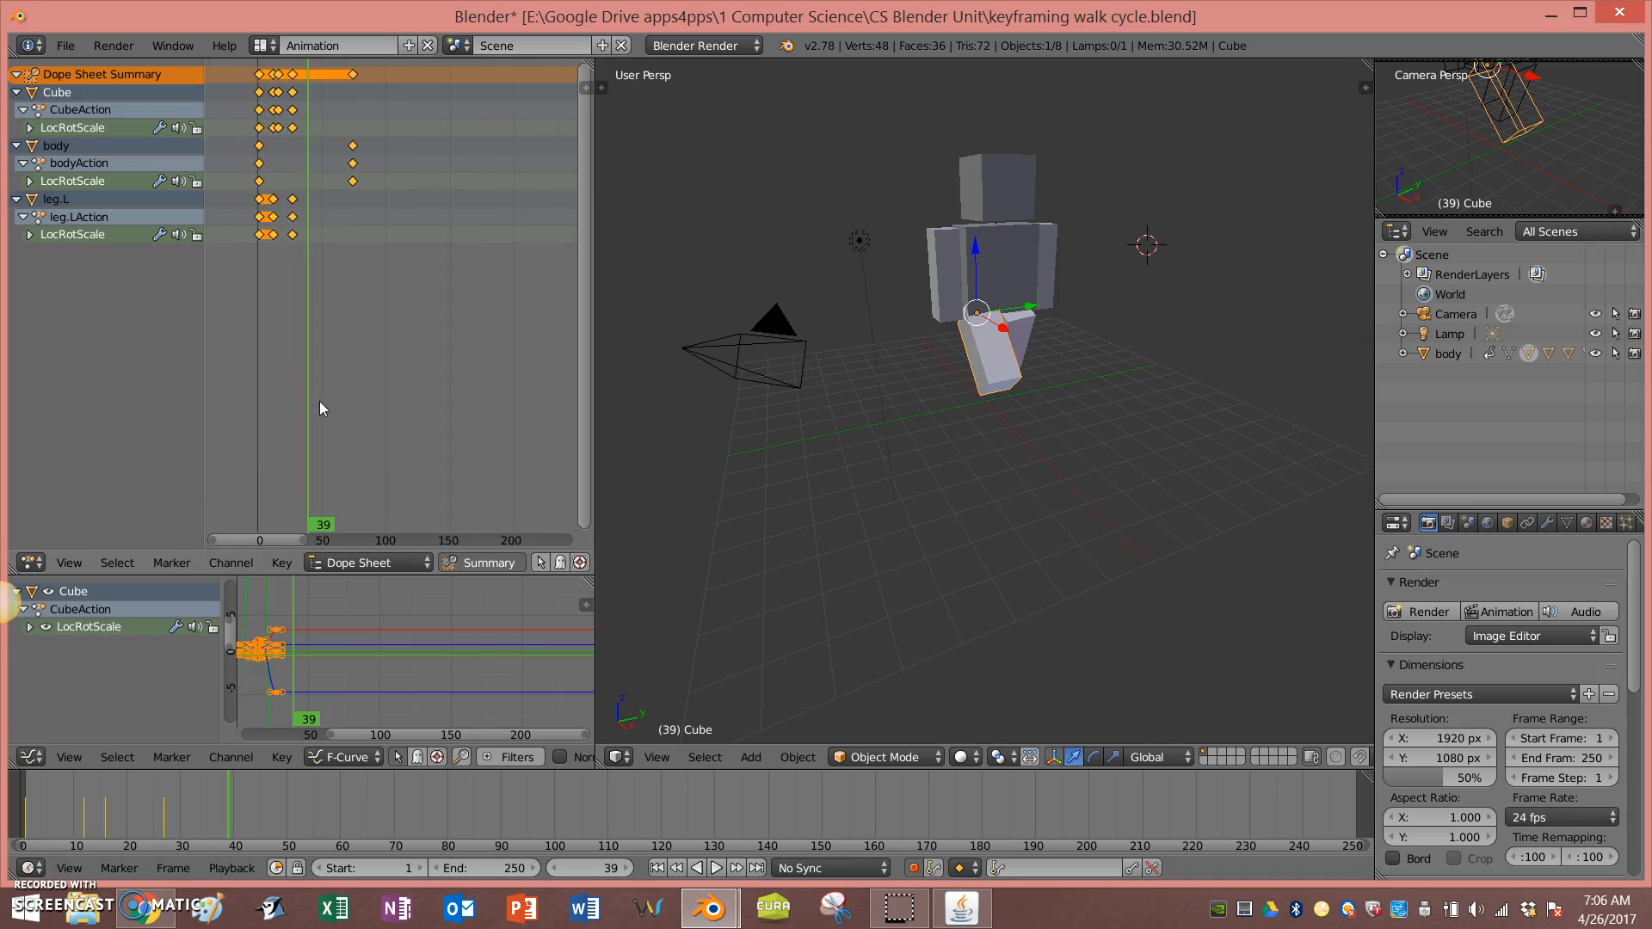
scroll(318, 401, up, 3)
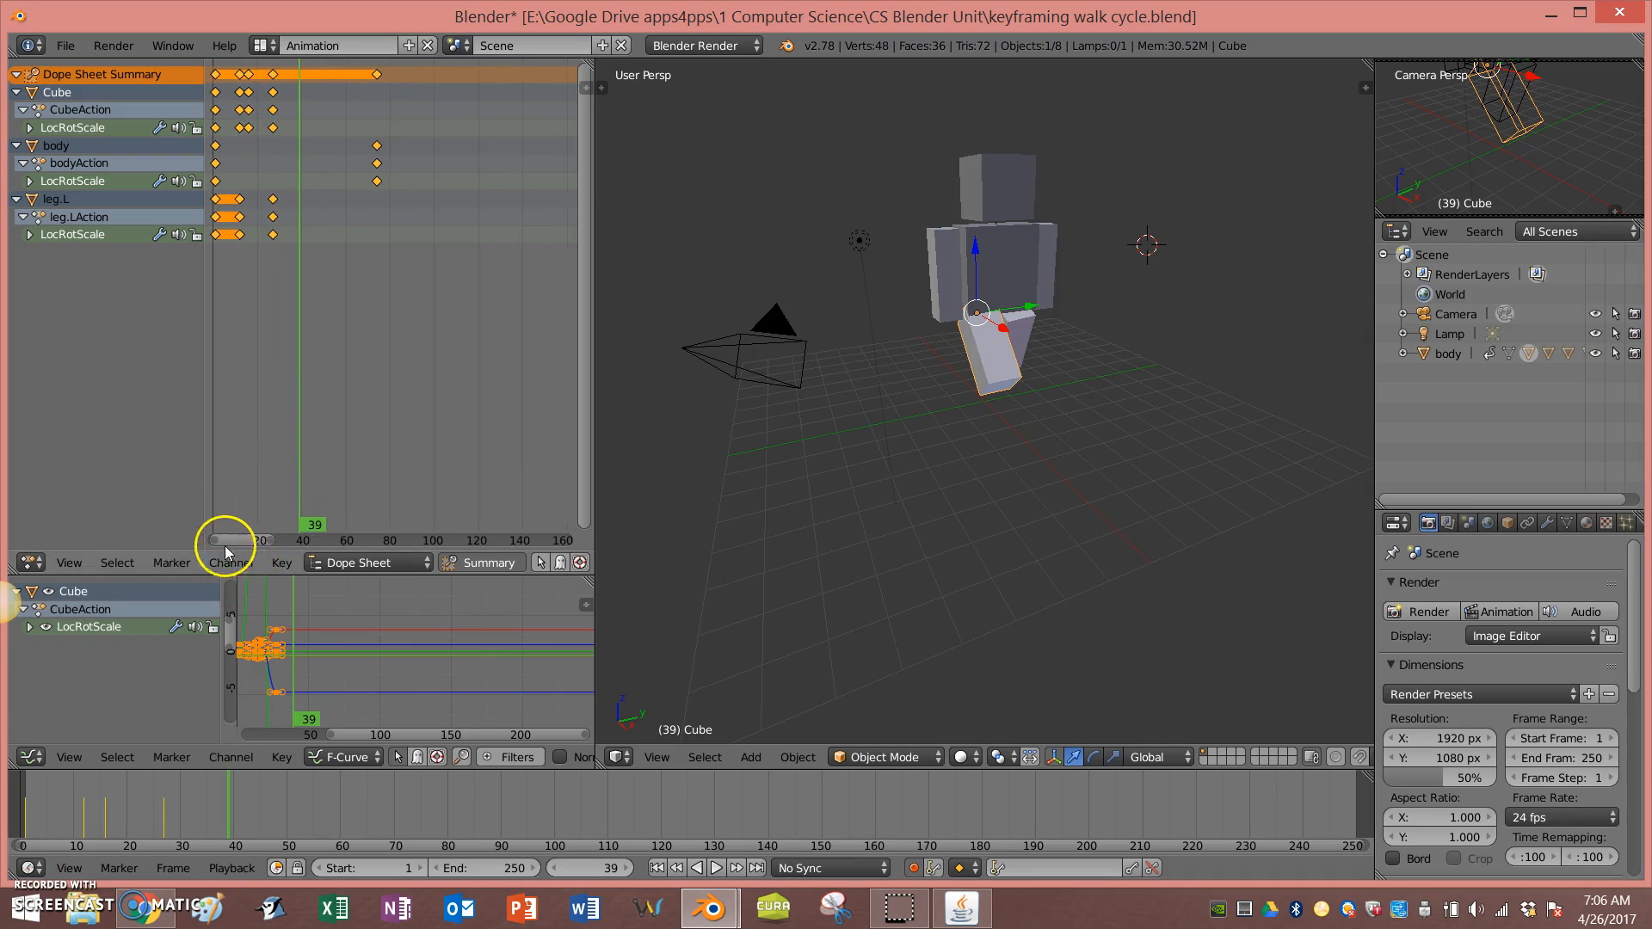
drag(234, 535, 229, 537)
scroll(301, 420, up, 2)
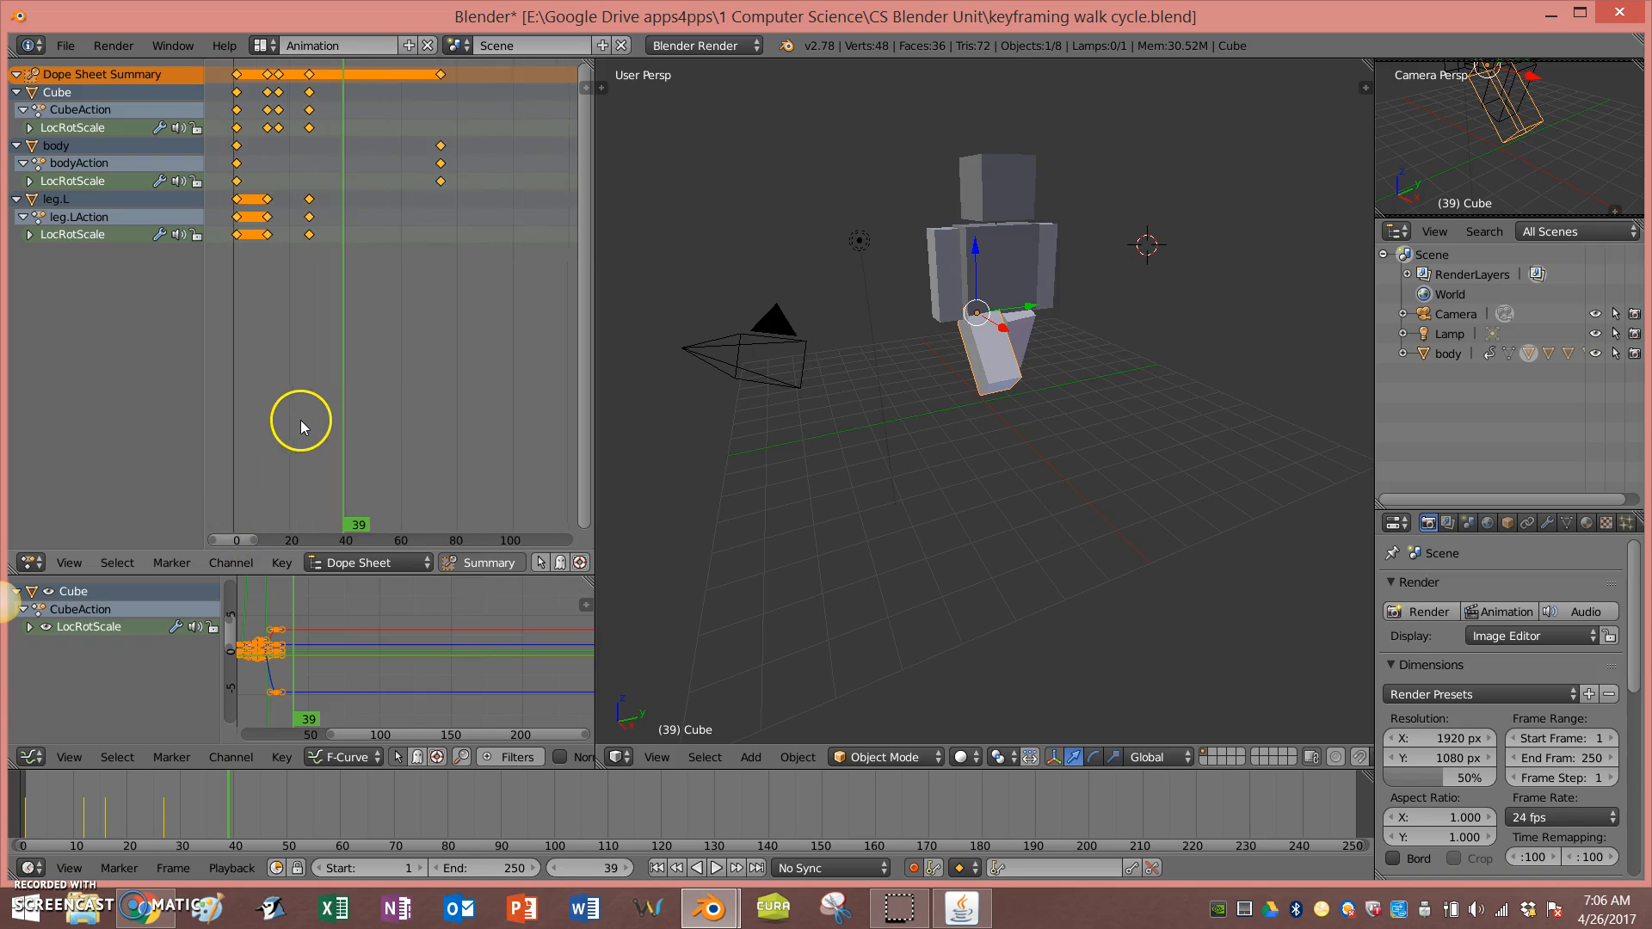
scroll(295, 411, up, 1)
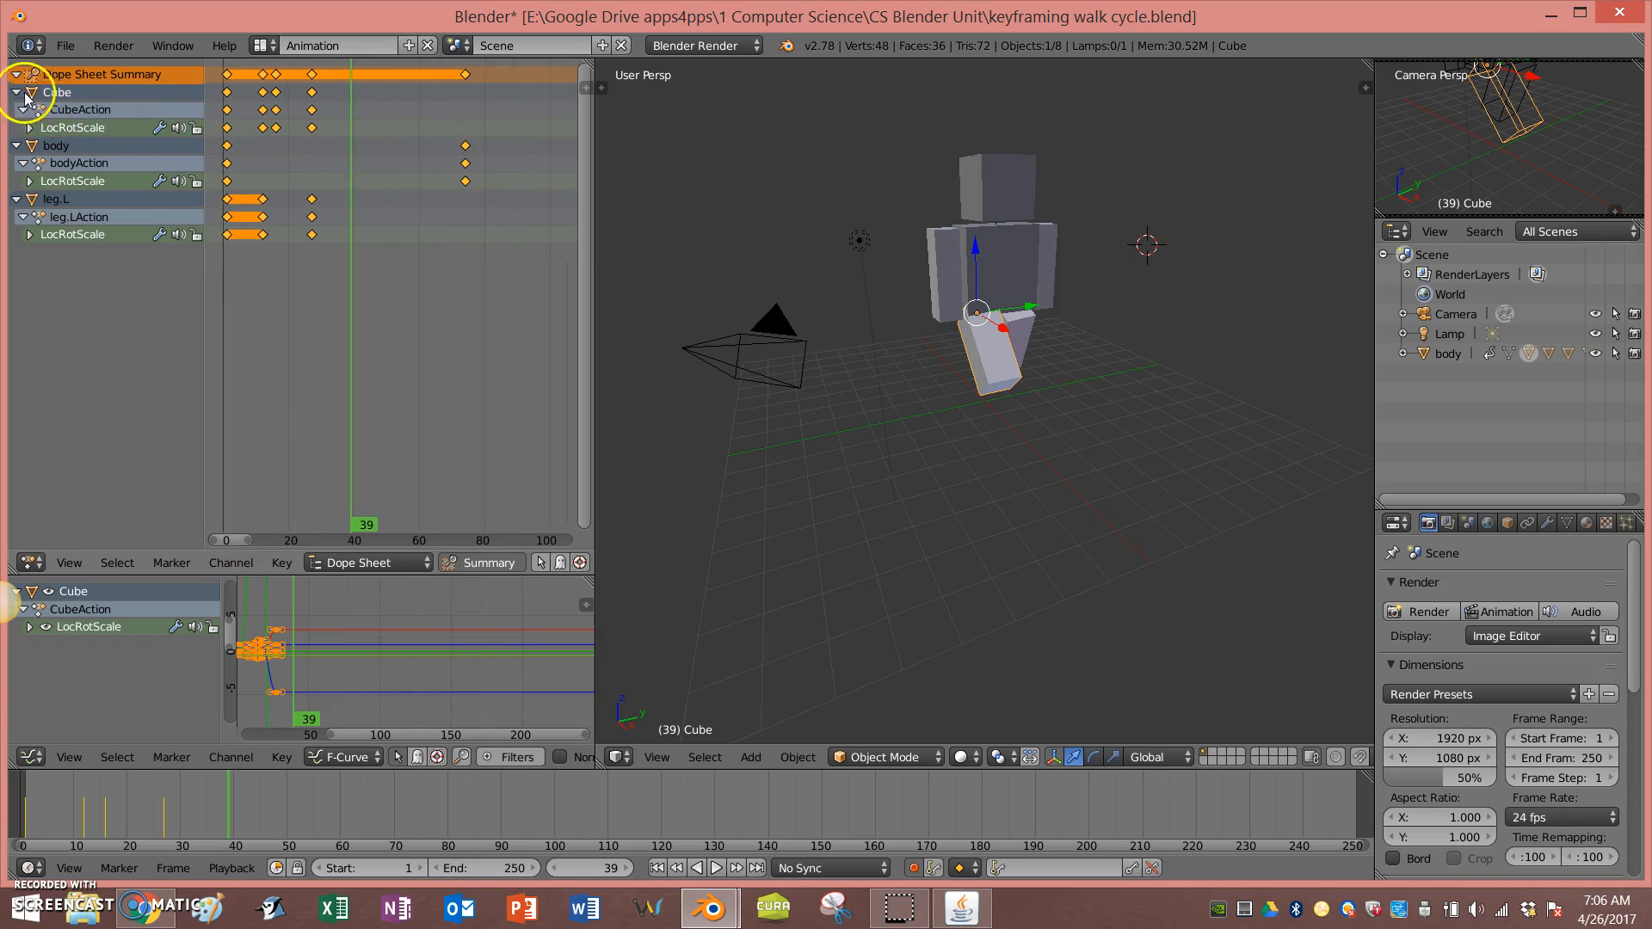
click(17, 92)
click(17, 110)
click(16, 127)
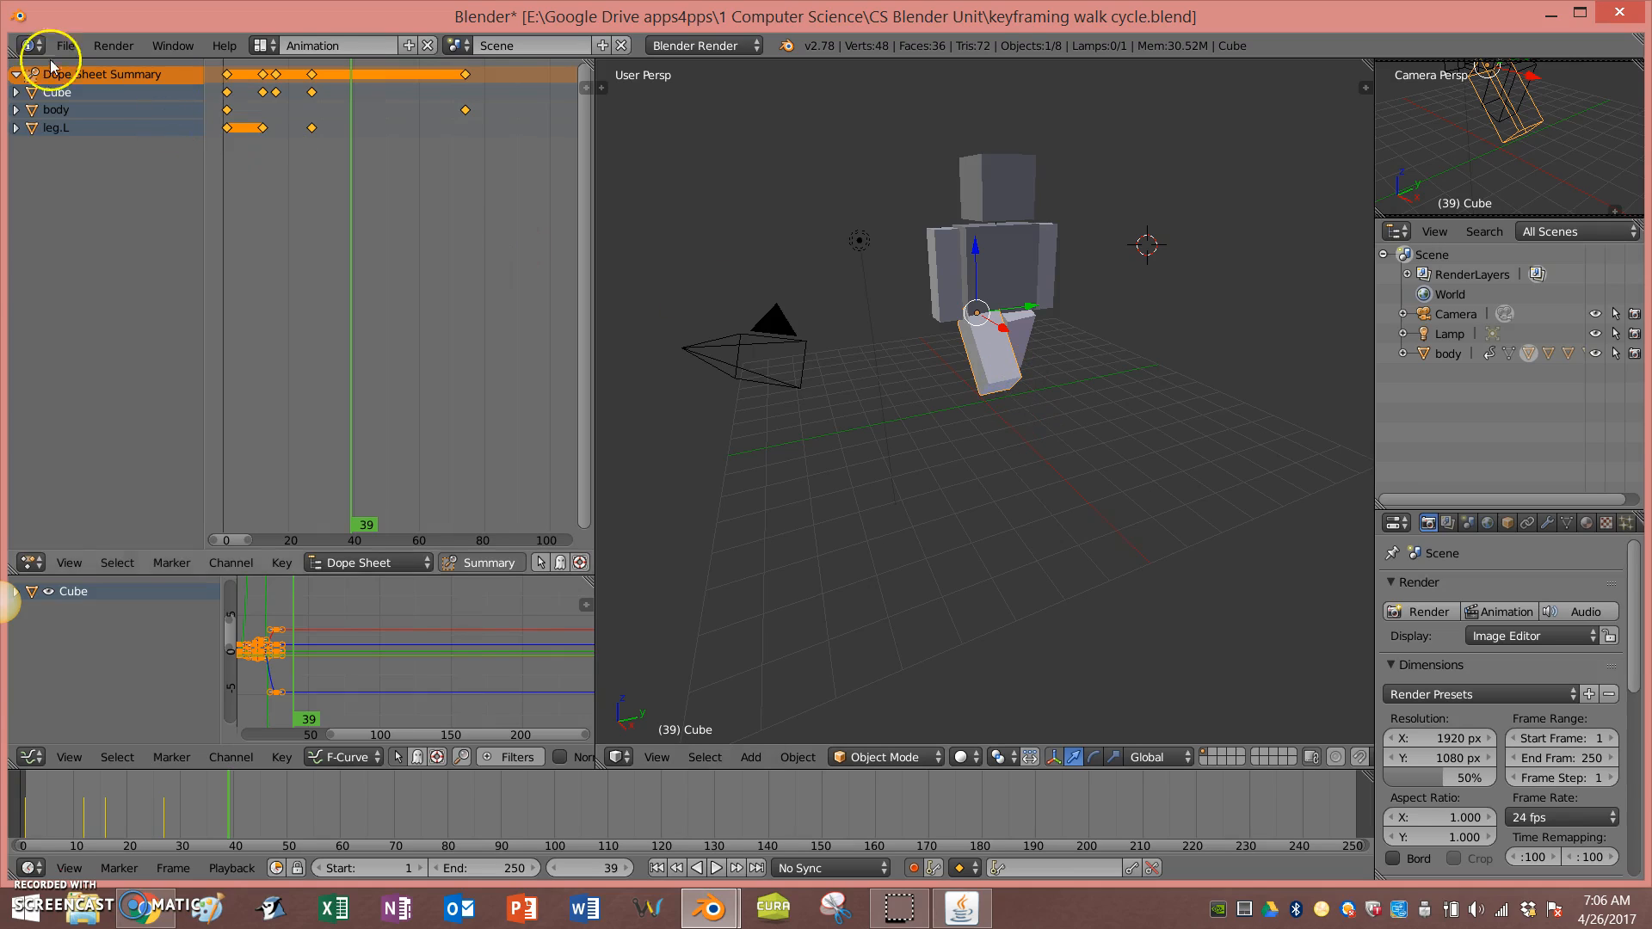
Step: Rename the Cube object to leg.R
double_click(90, 93)
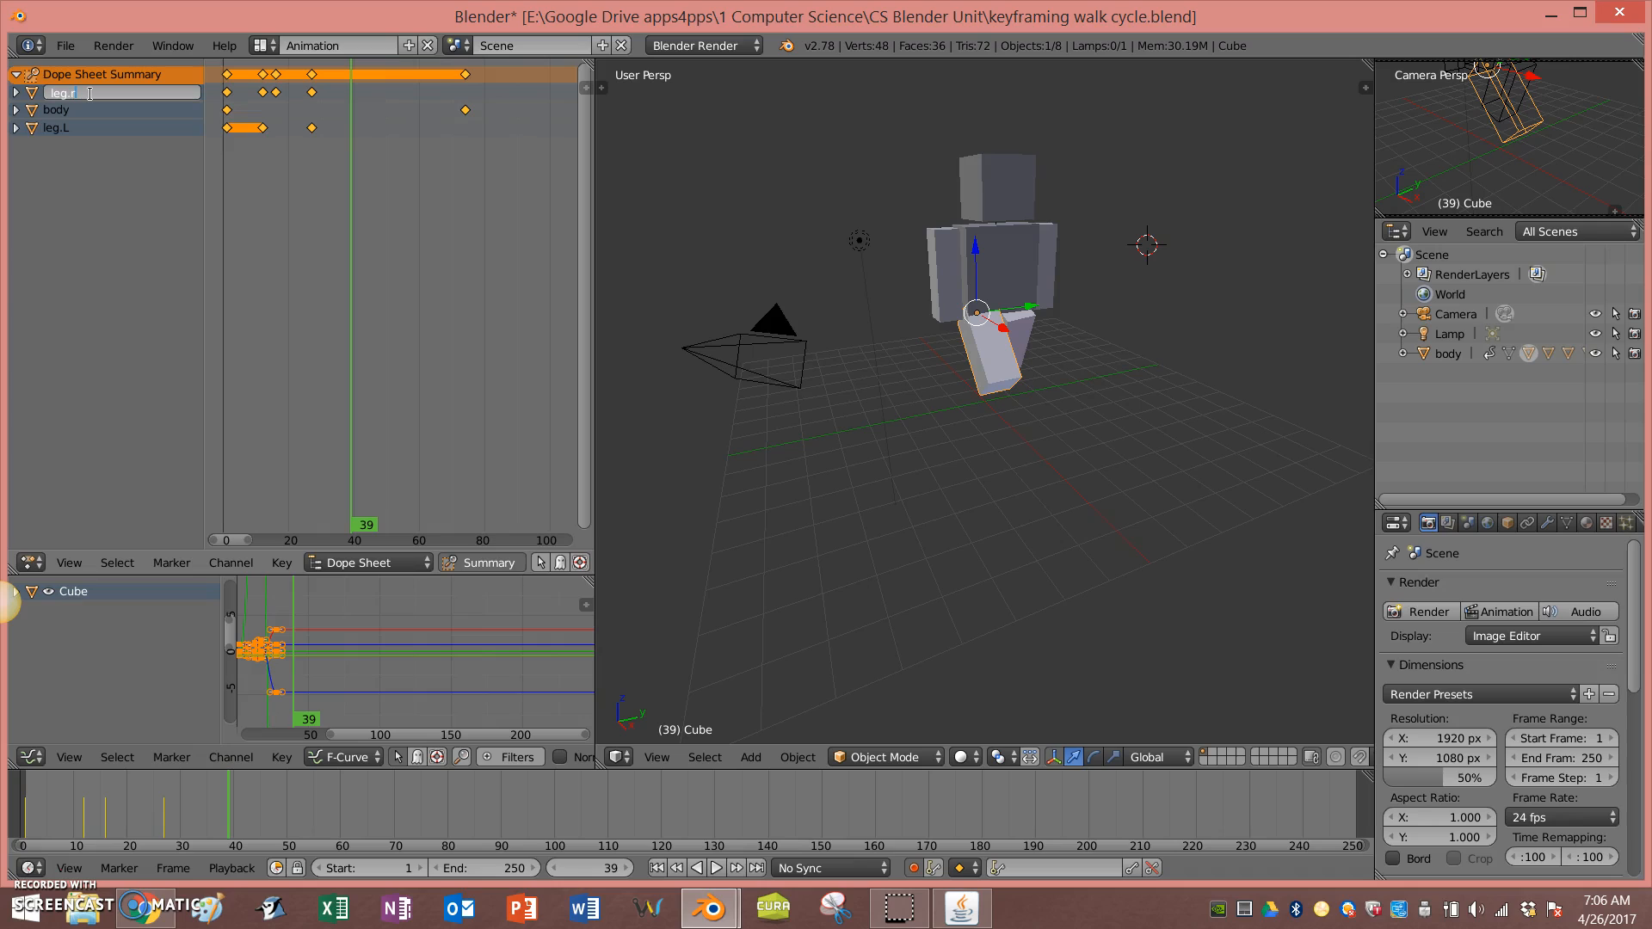
key(Return)
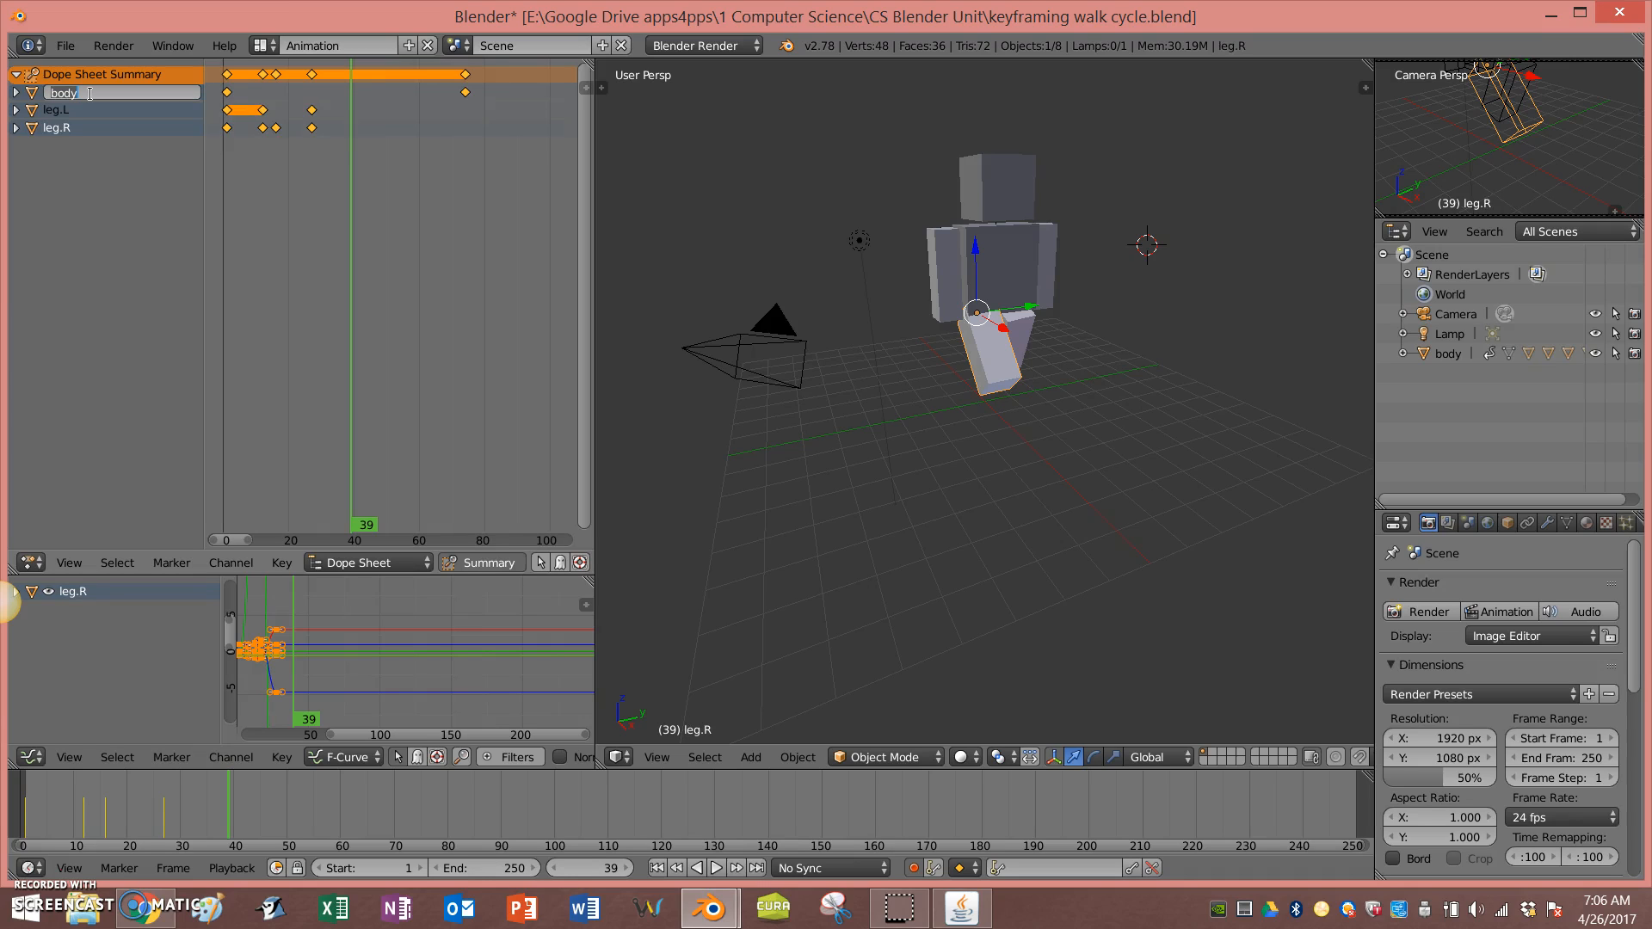
key(Return)
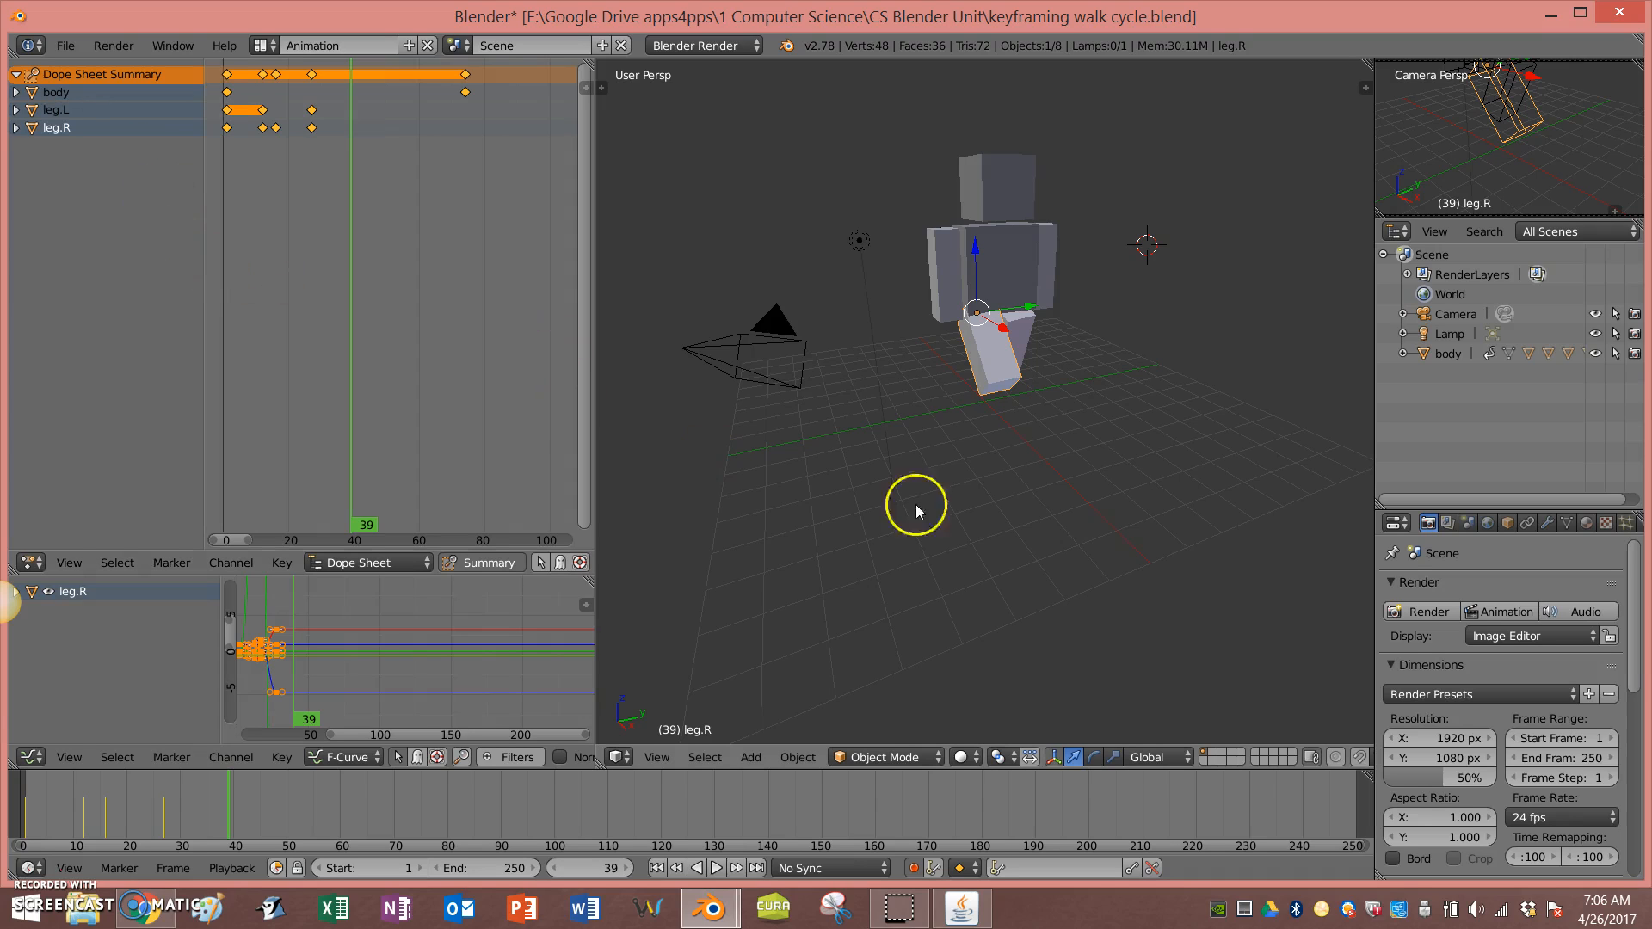
Step: Play the animation from the first frame and stop it
middle_drag(1114, 515, 852, 488)
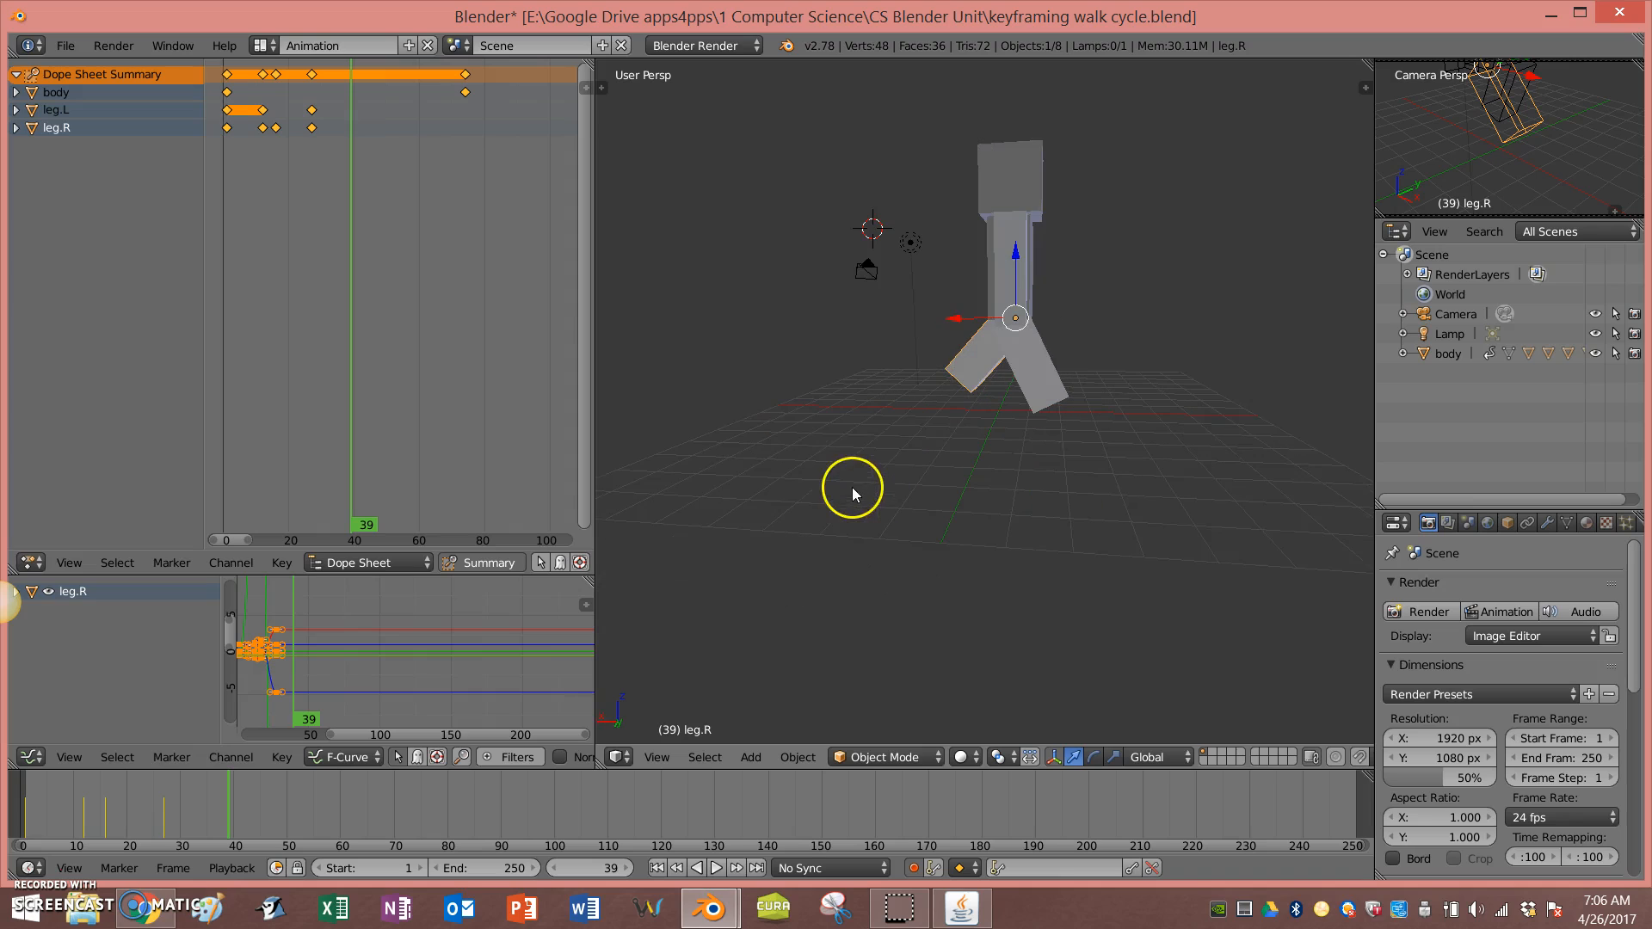
scroll(394, 130, down, 3)
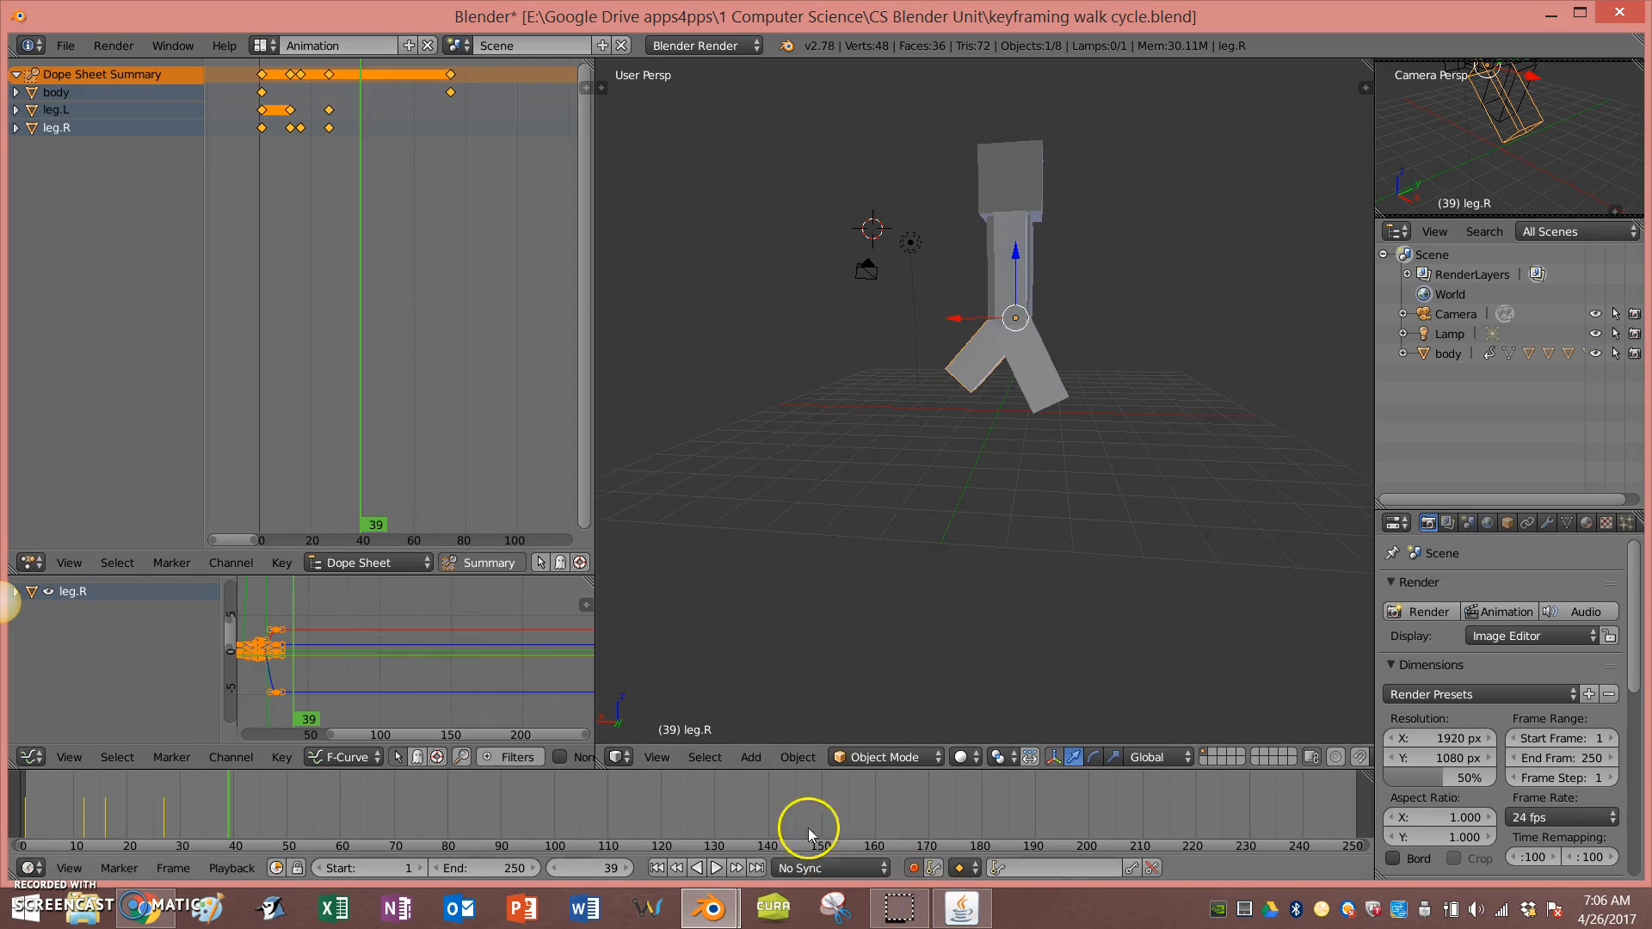
click(656, 868)
middle_drag(895, 664, 799, 681)
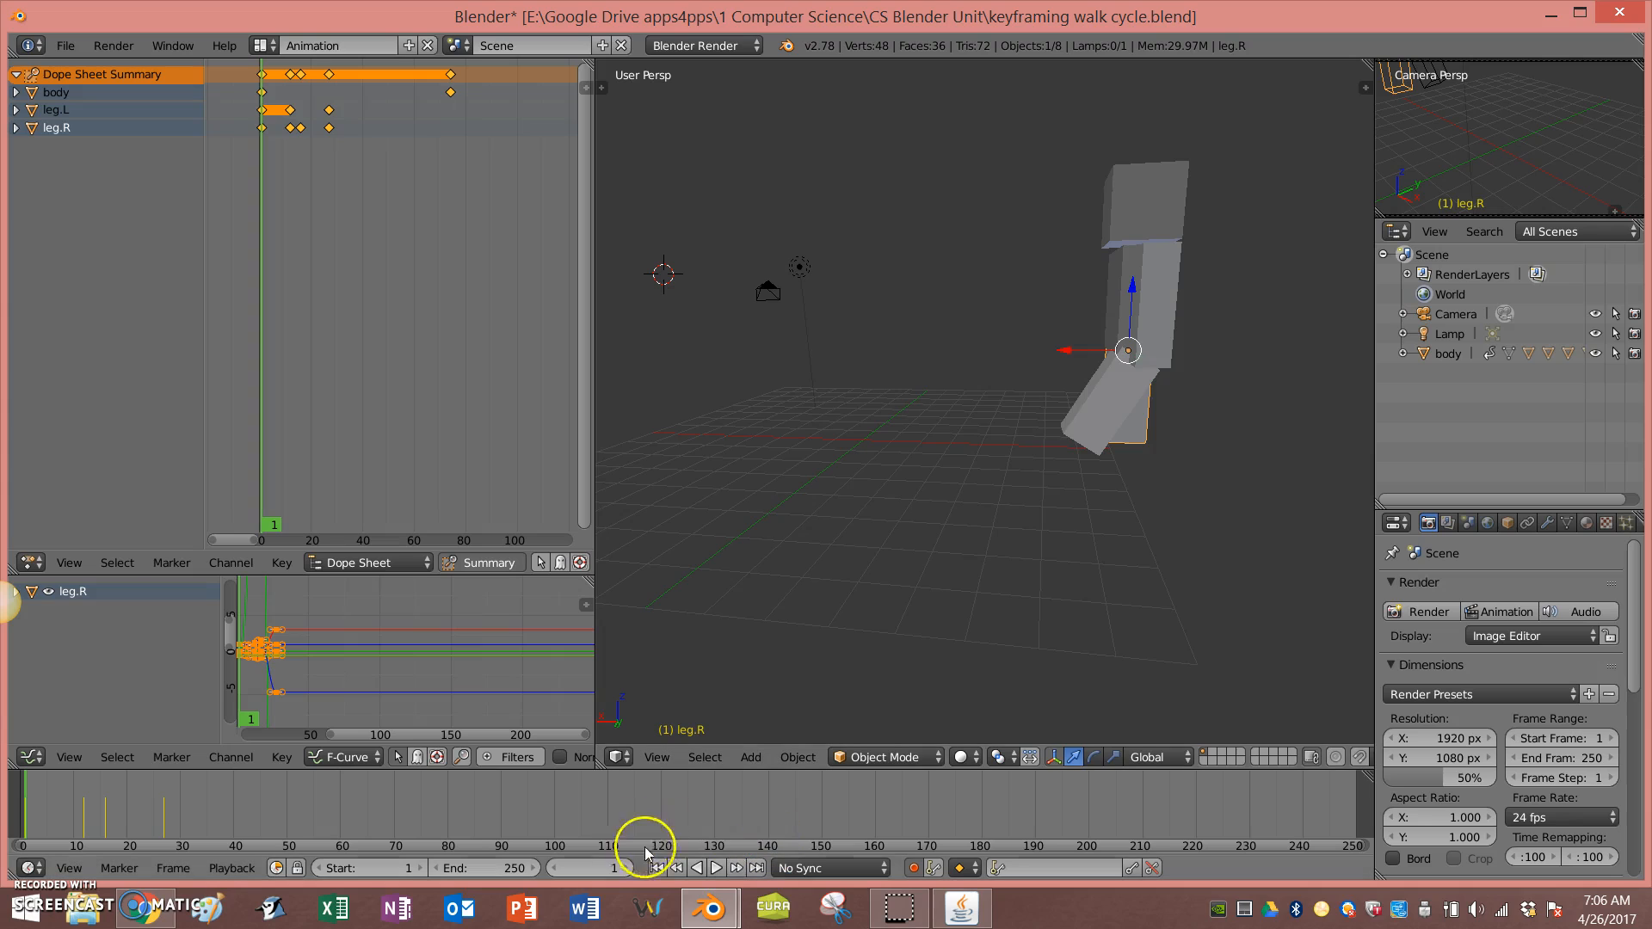
click(717, 868)
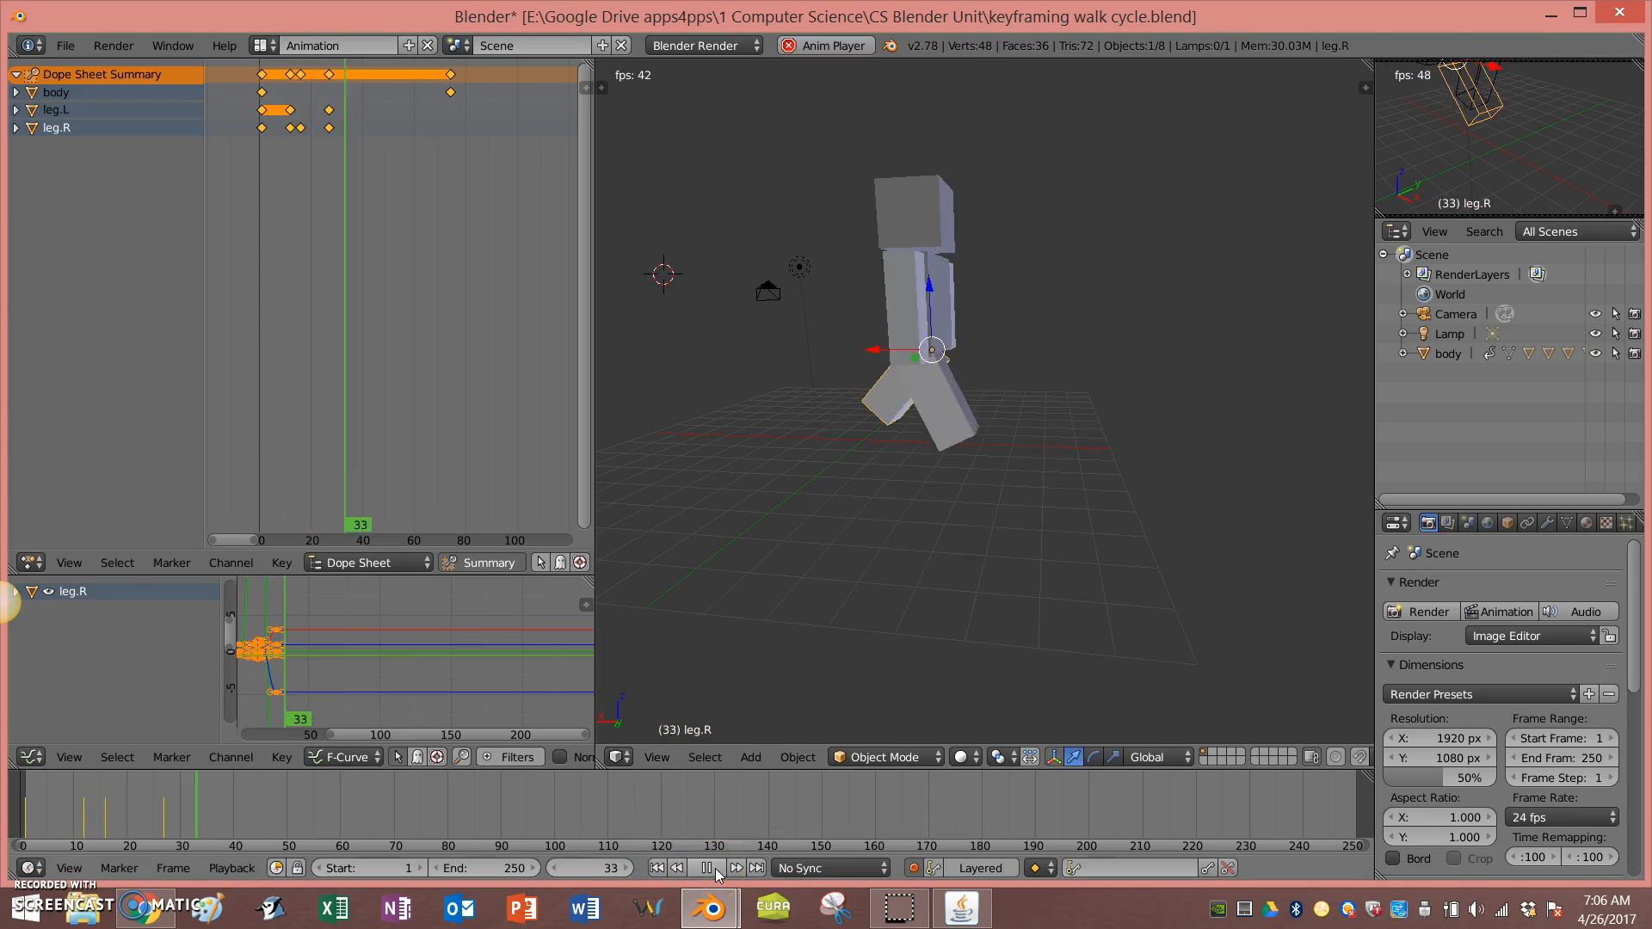
key(alt+a)
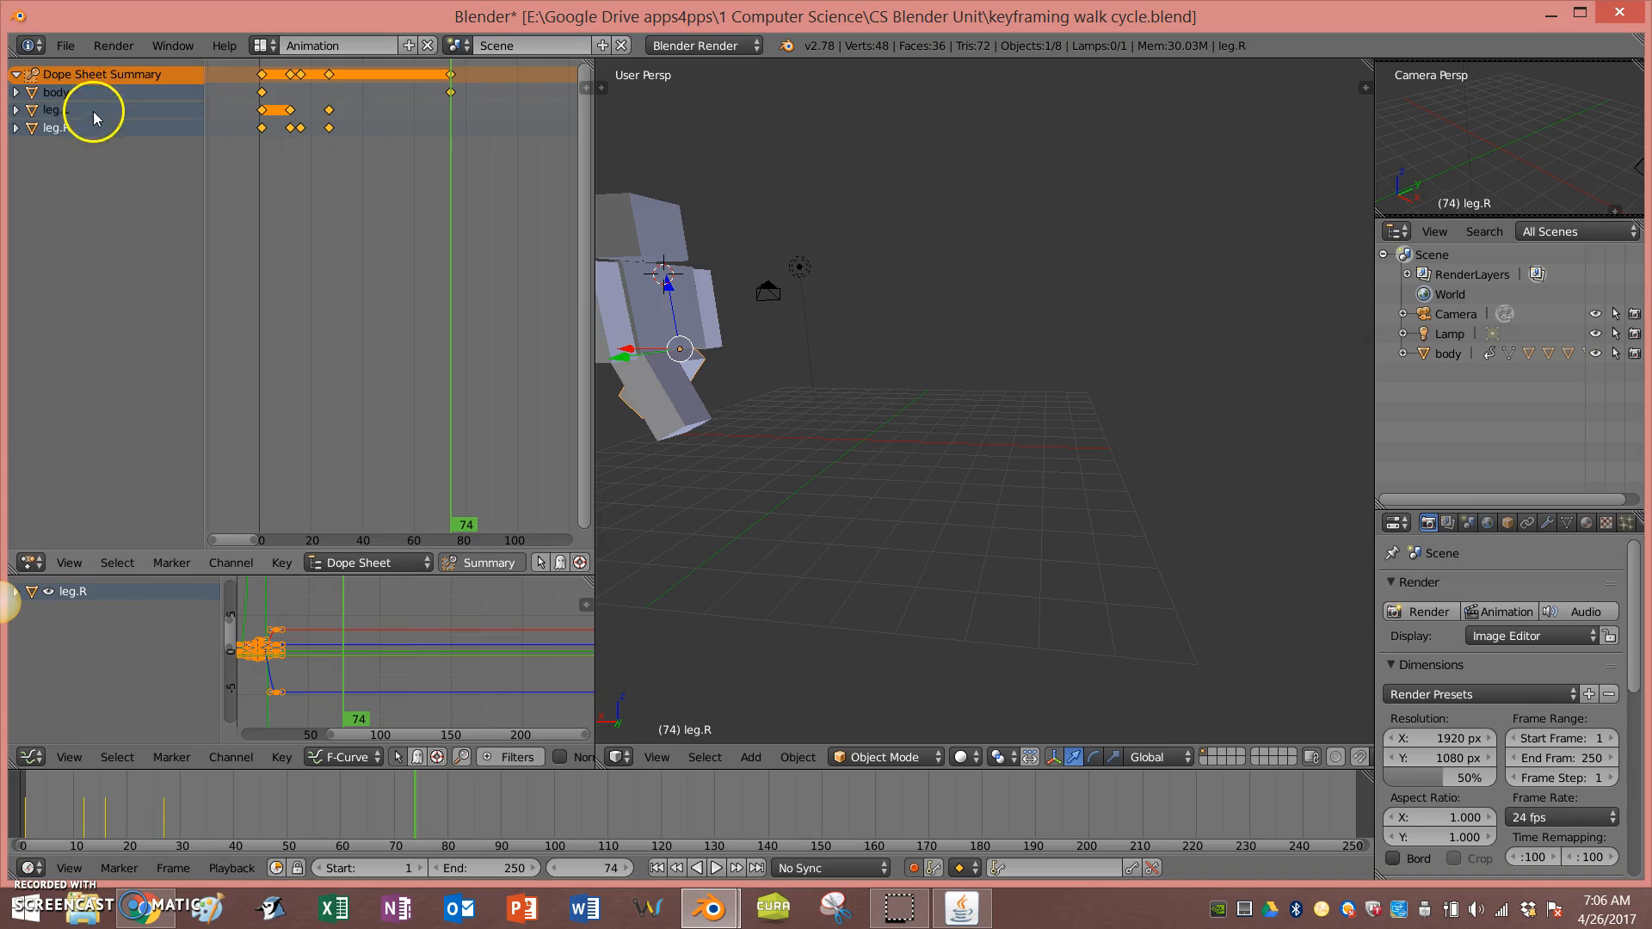
Step: Box-select the leg keyframes after frame 1 in the Dope Sheet and move them to later frames
key(a)
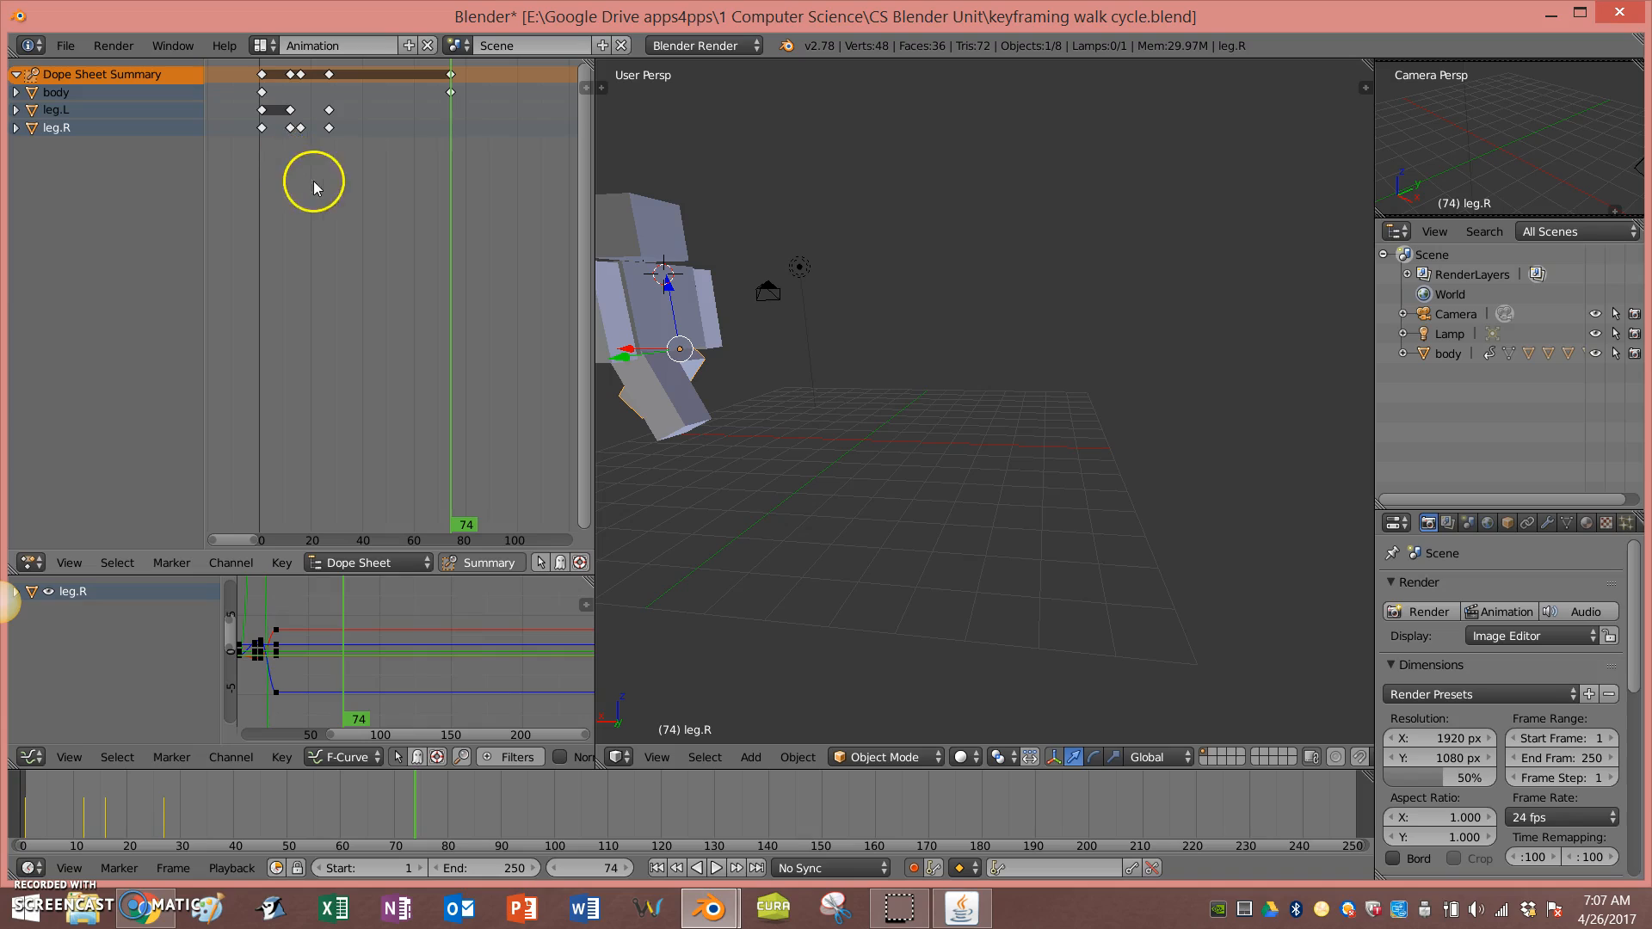
key(b)
drag(361, 155, 277, 95)
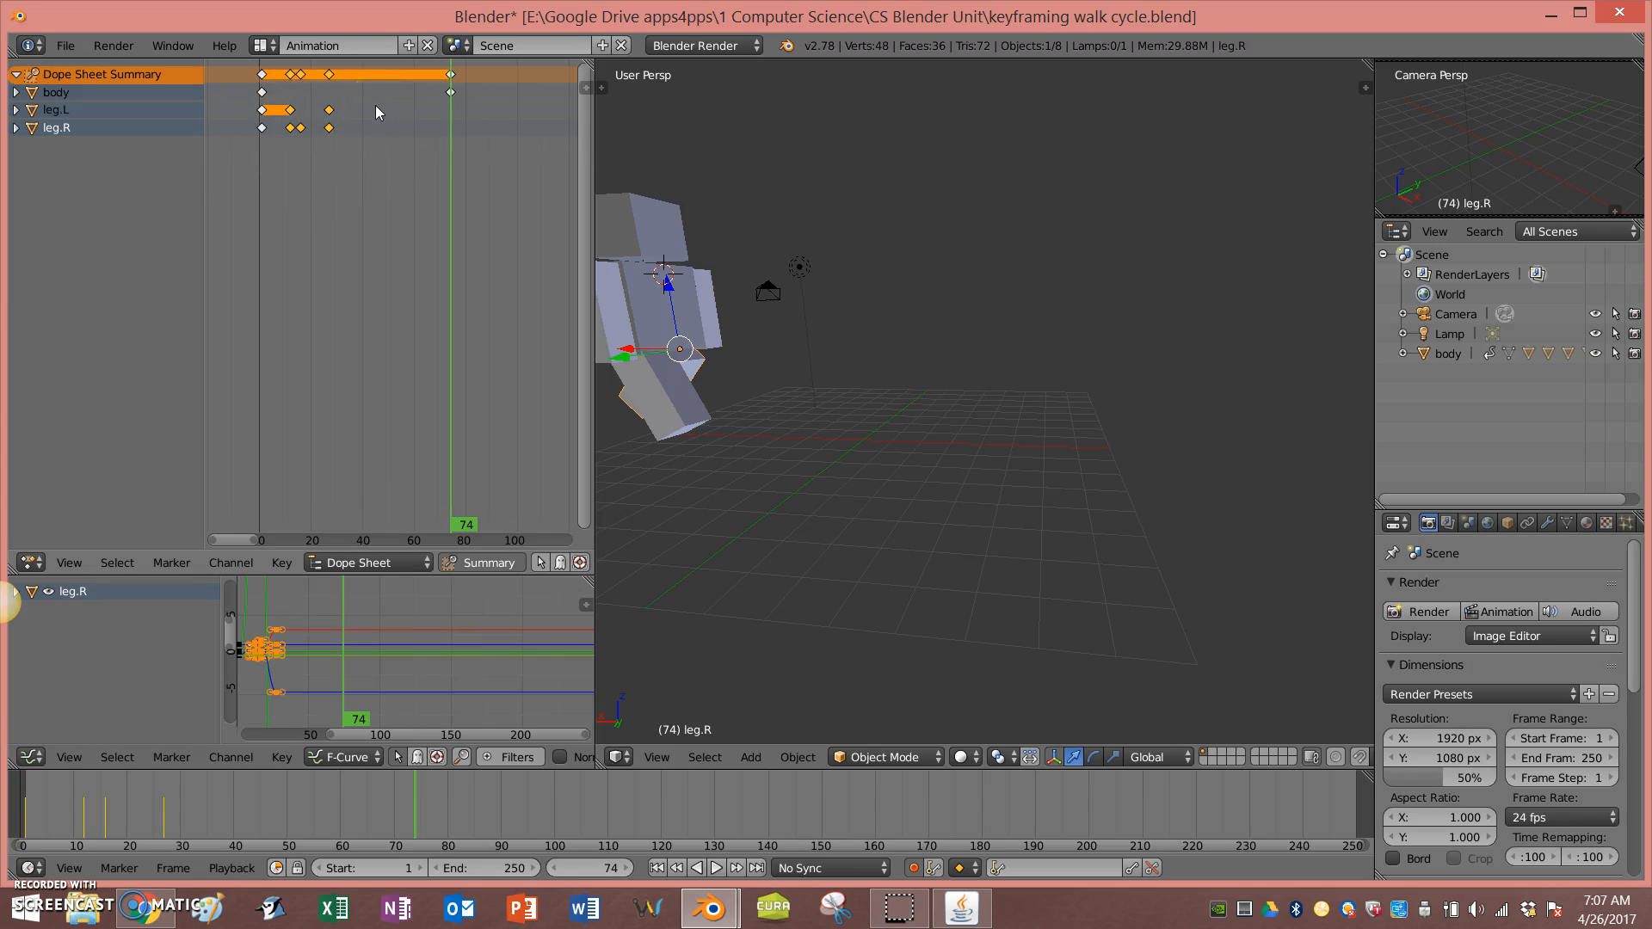
key(g)
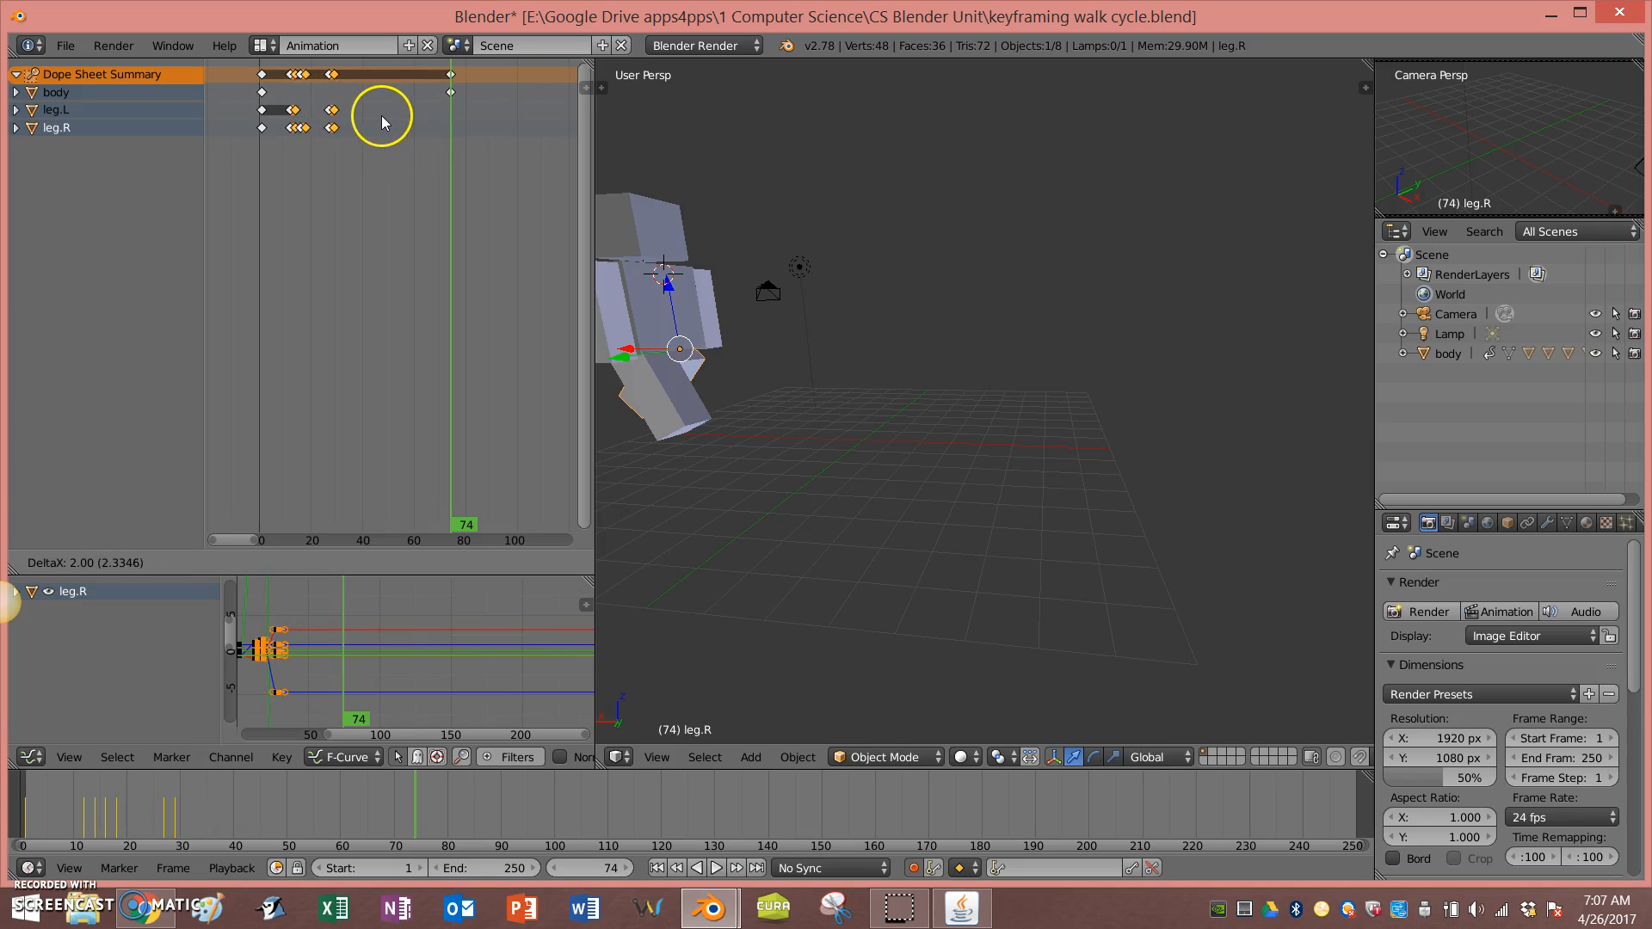
click(441, 121)
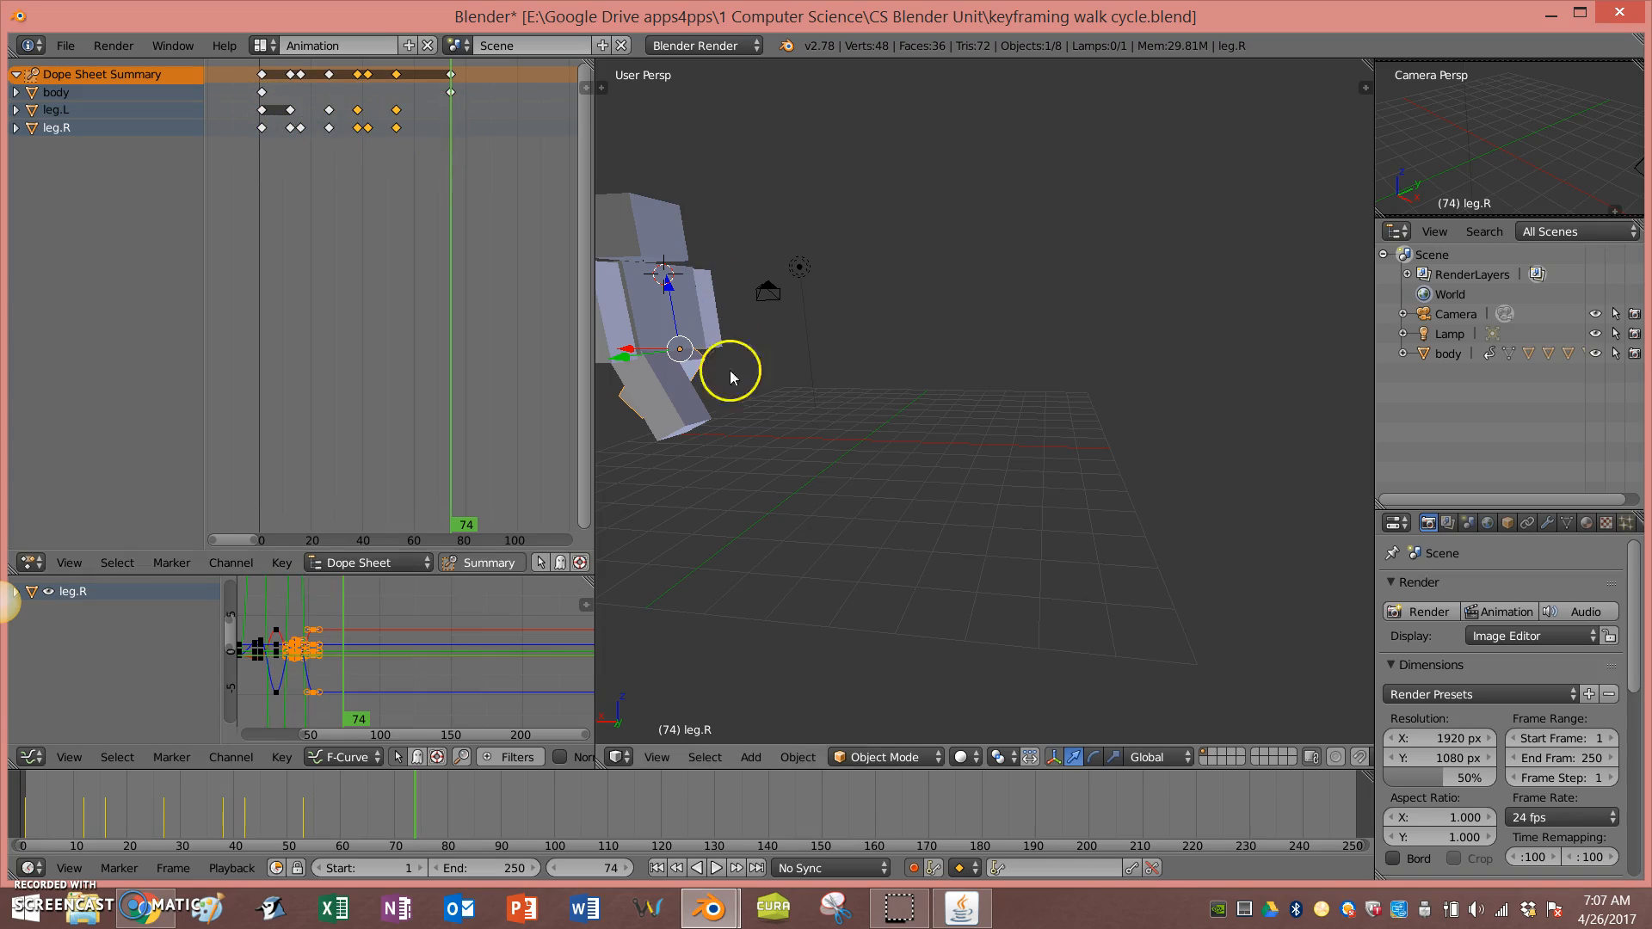
Step: Replay the animation from the start and pause it
click(656, 867)
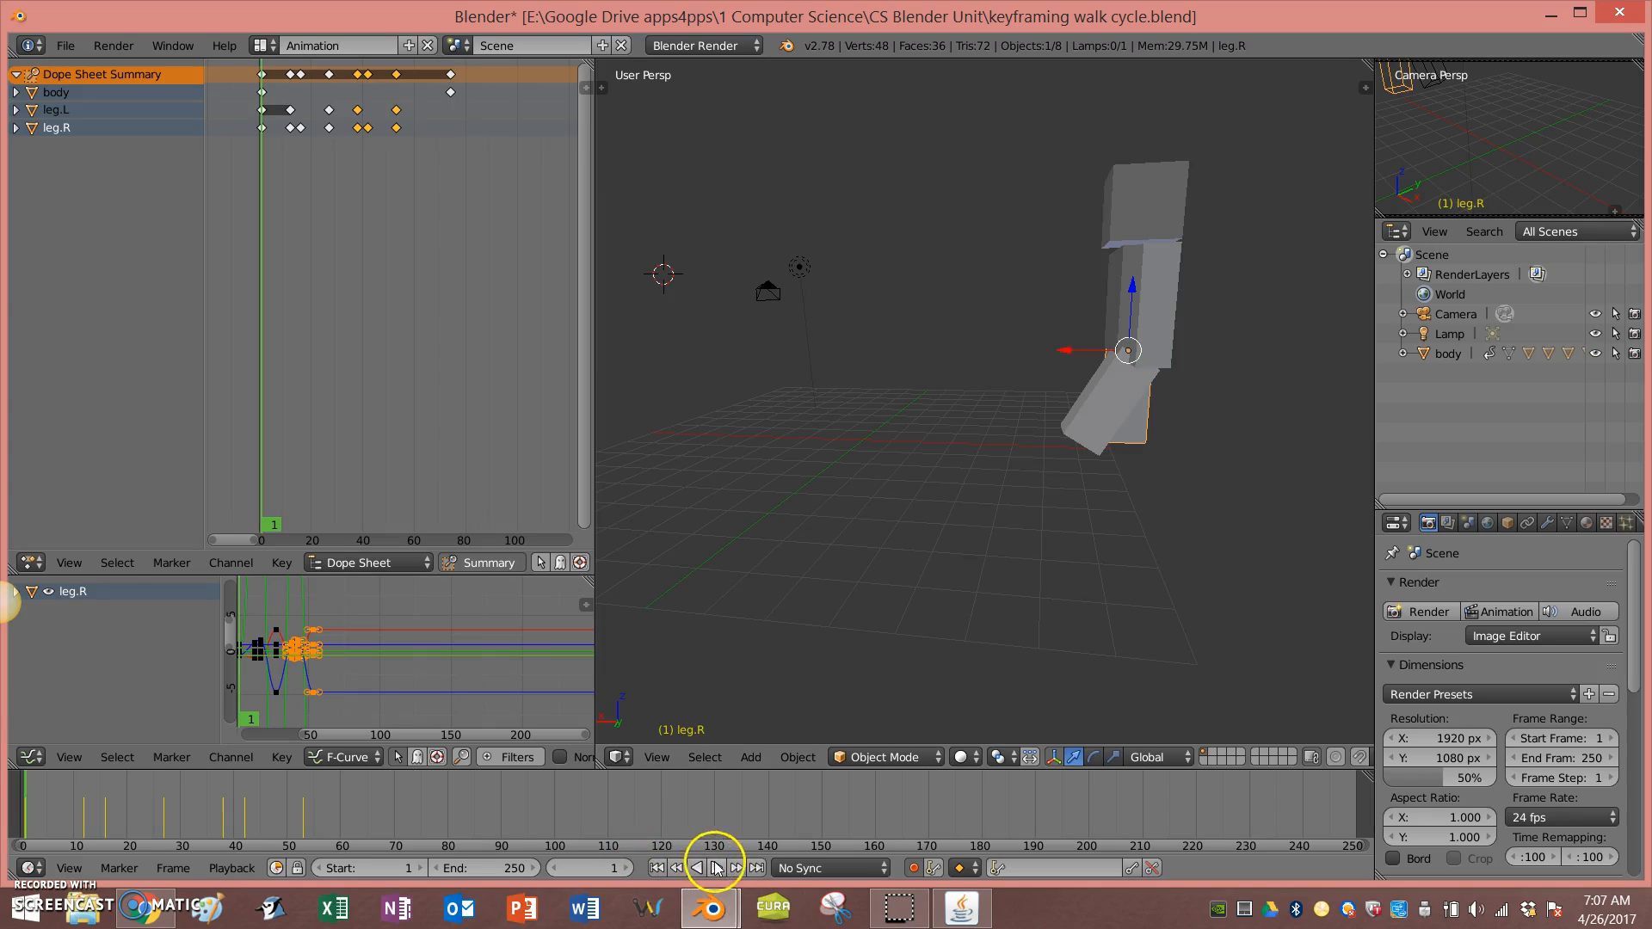
click(716, 867)
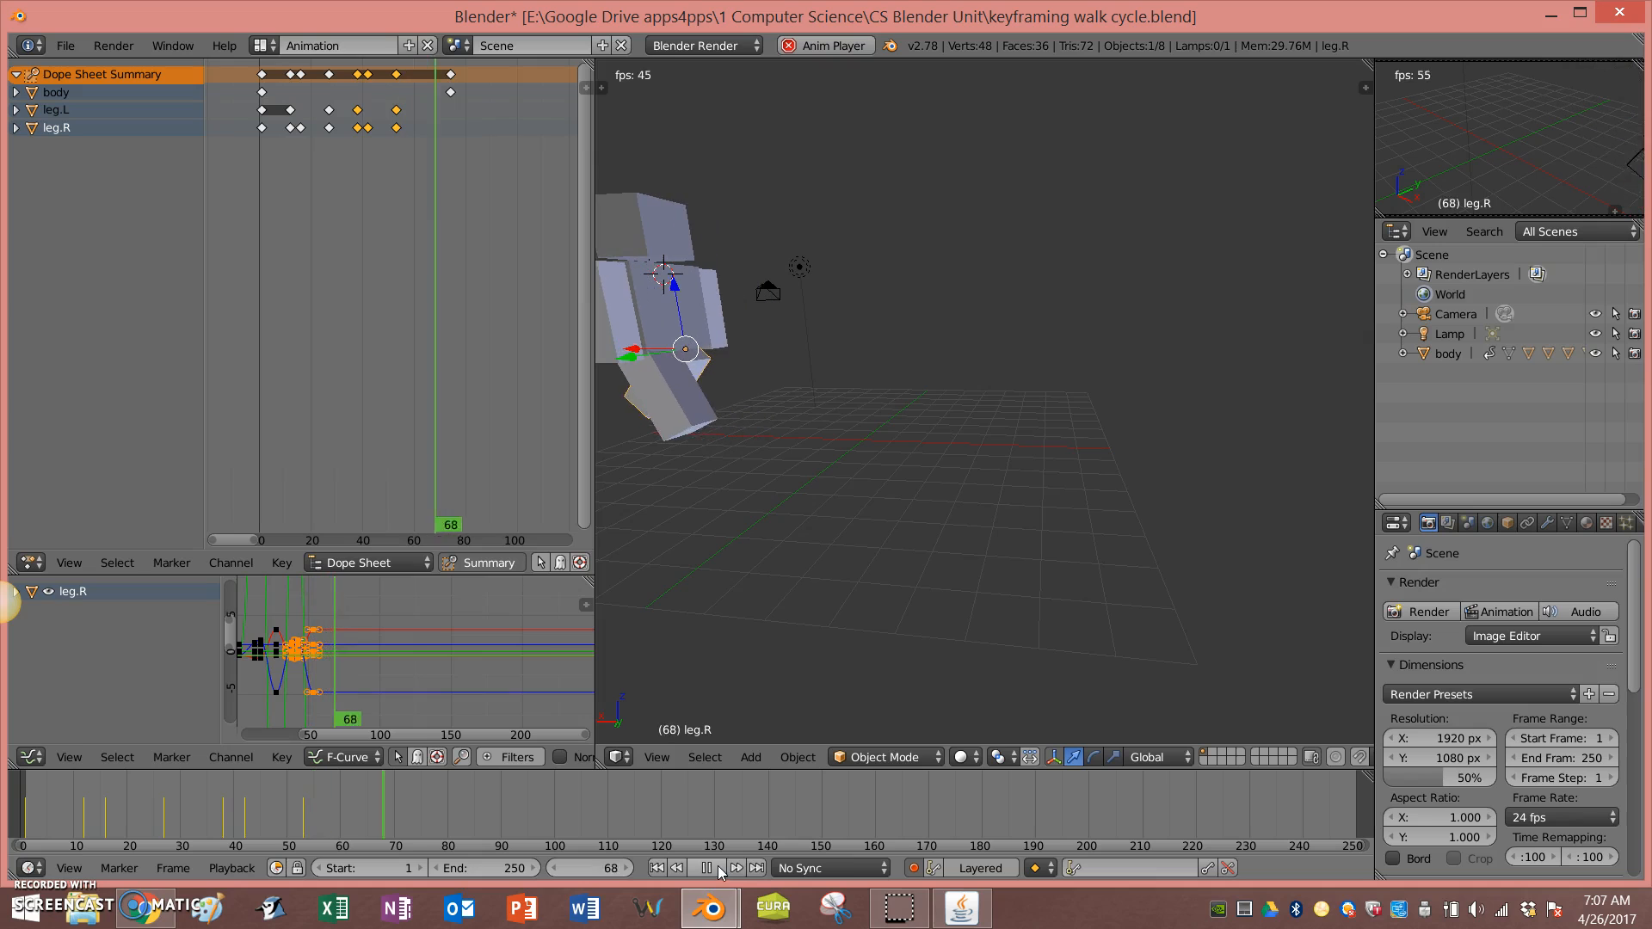
click(656, 868)
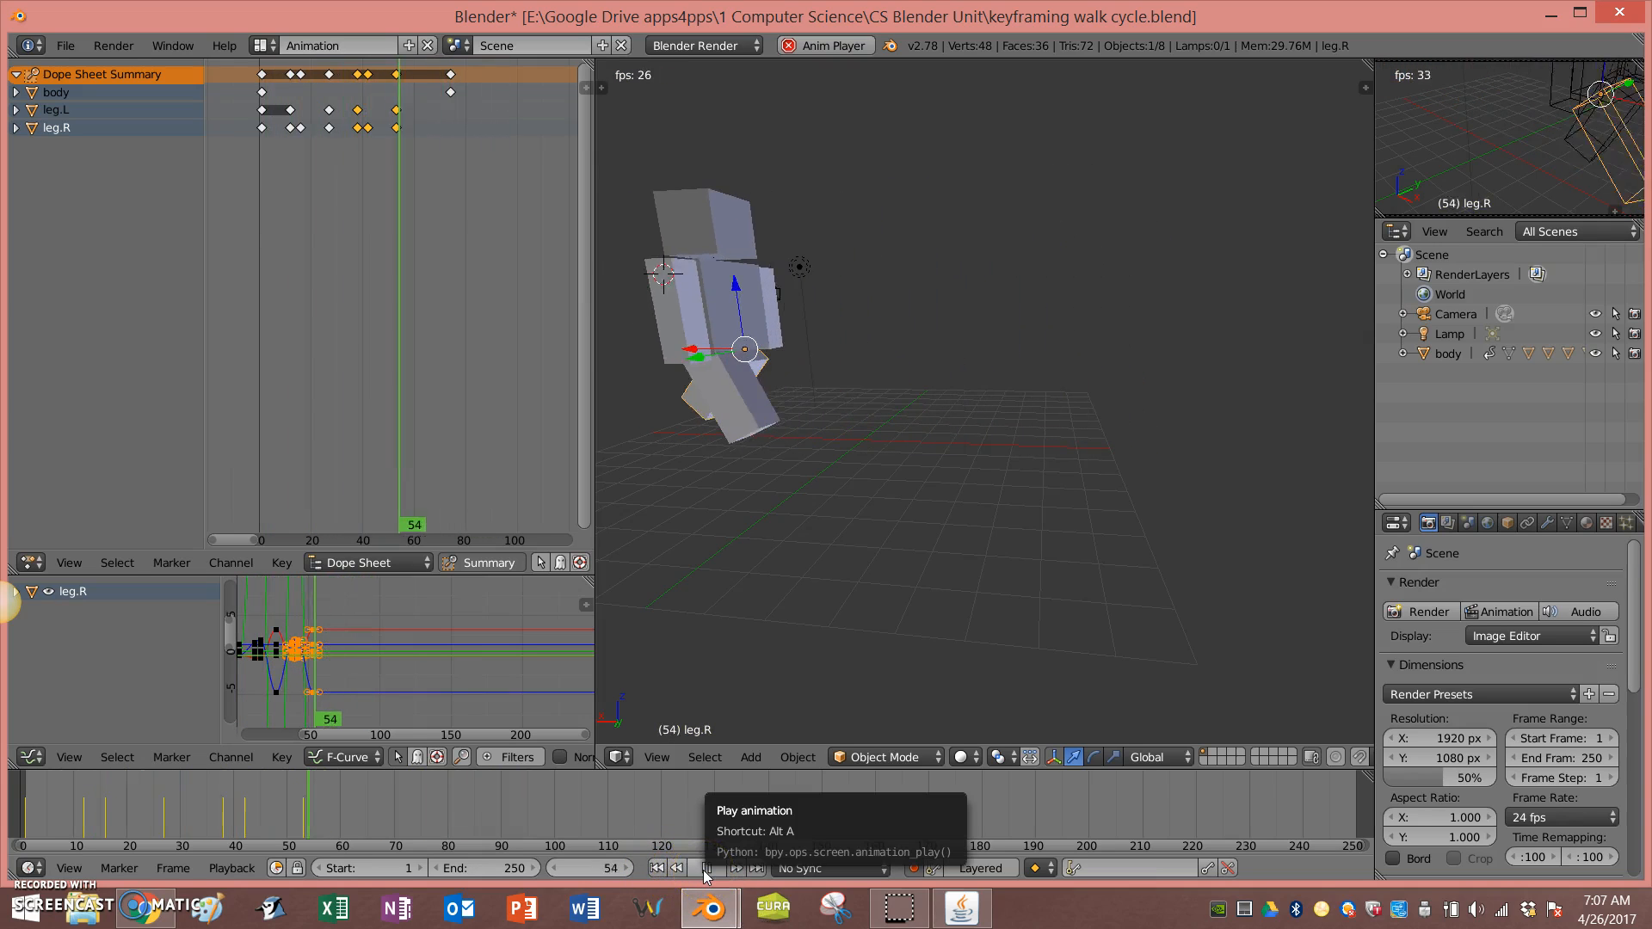
click(705, 869)
Step: Move the last leg.R keyframe about 3 frames later
click(396, 128)
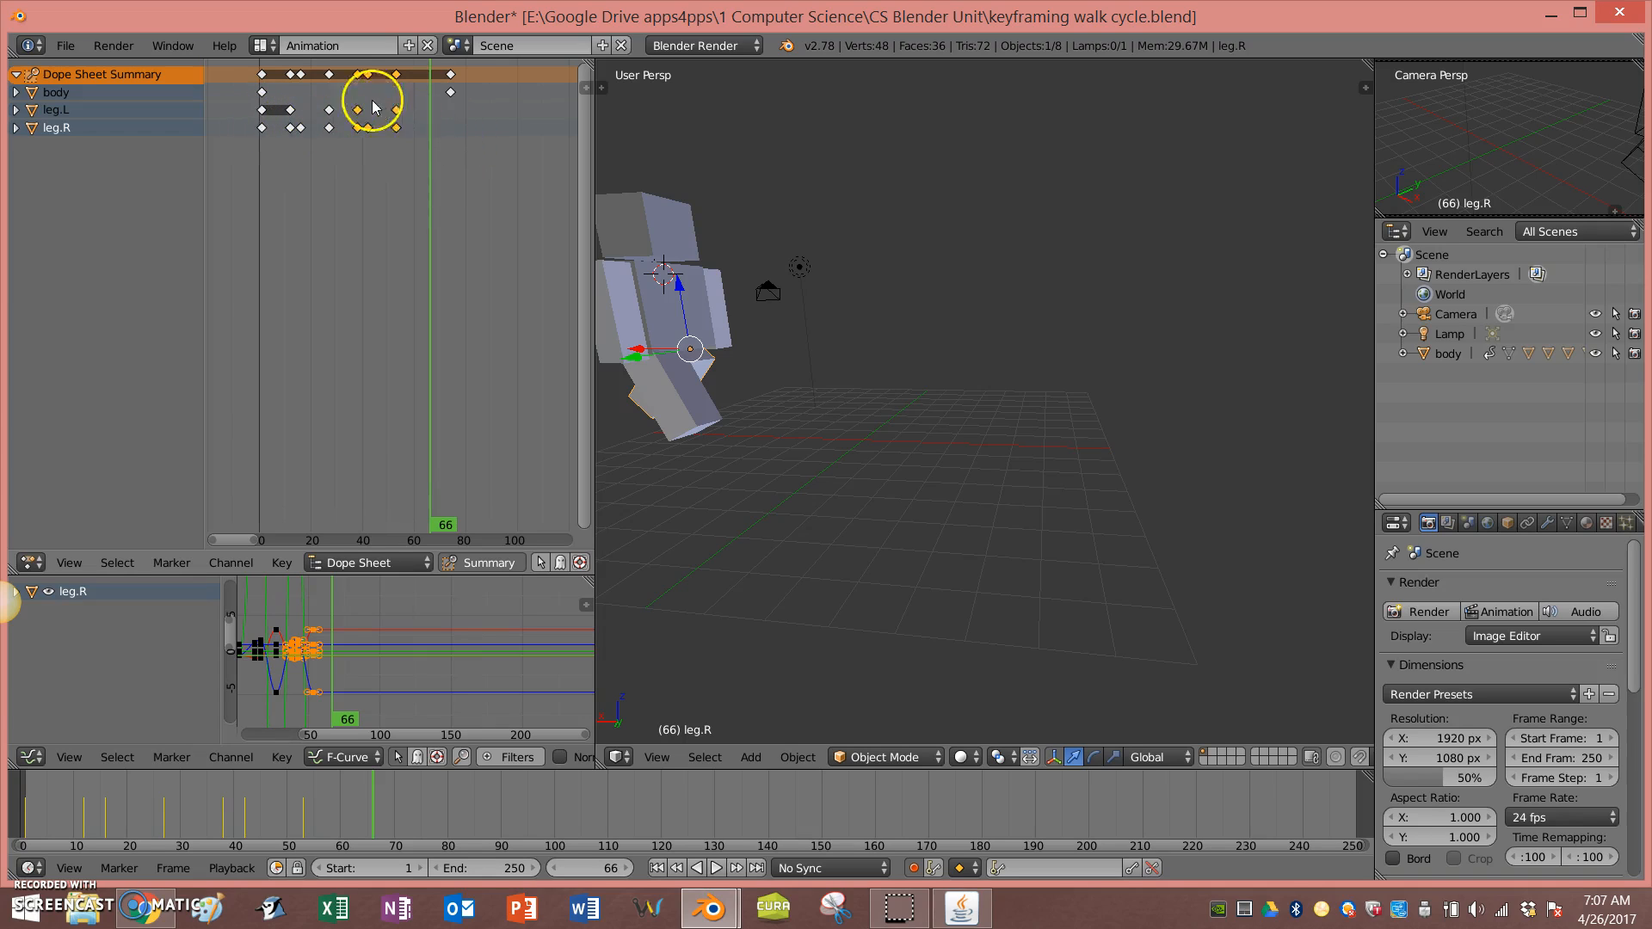
key(g)
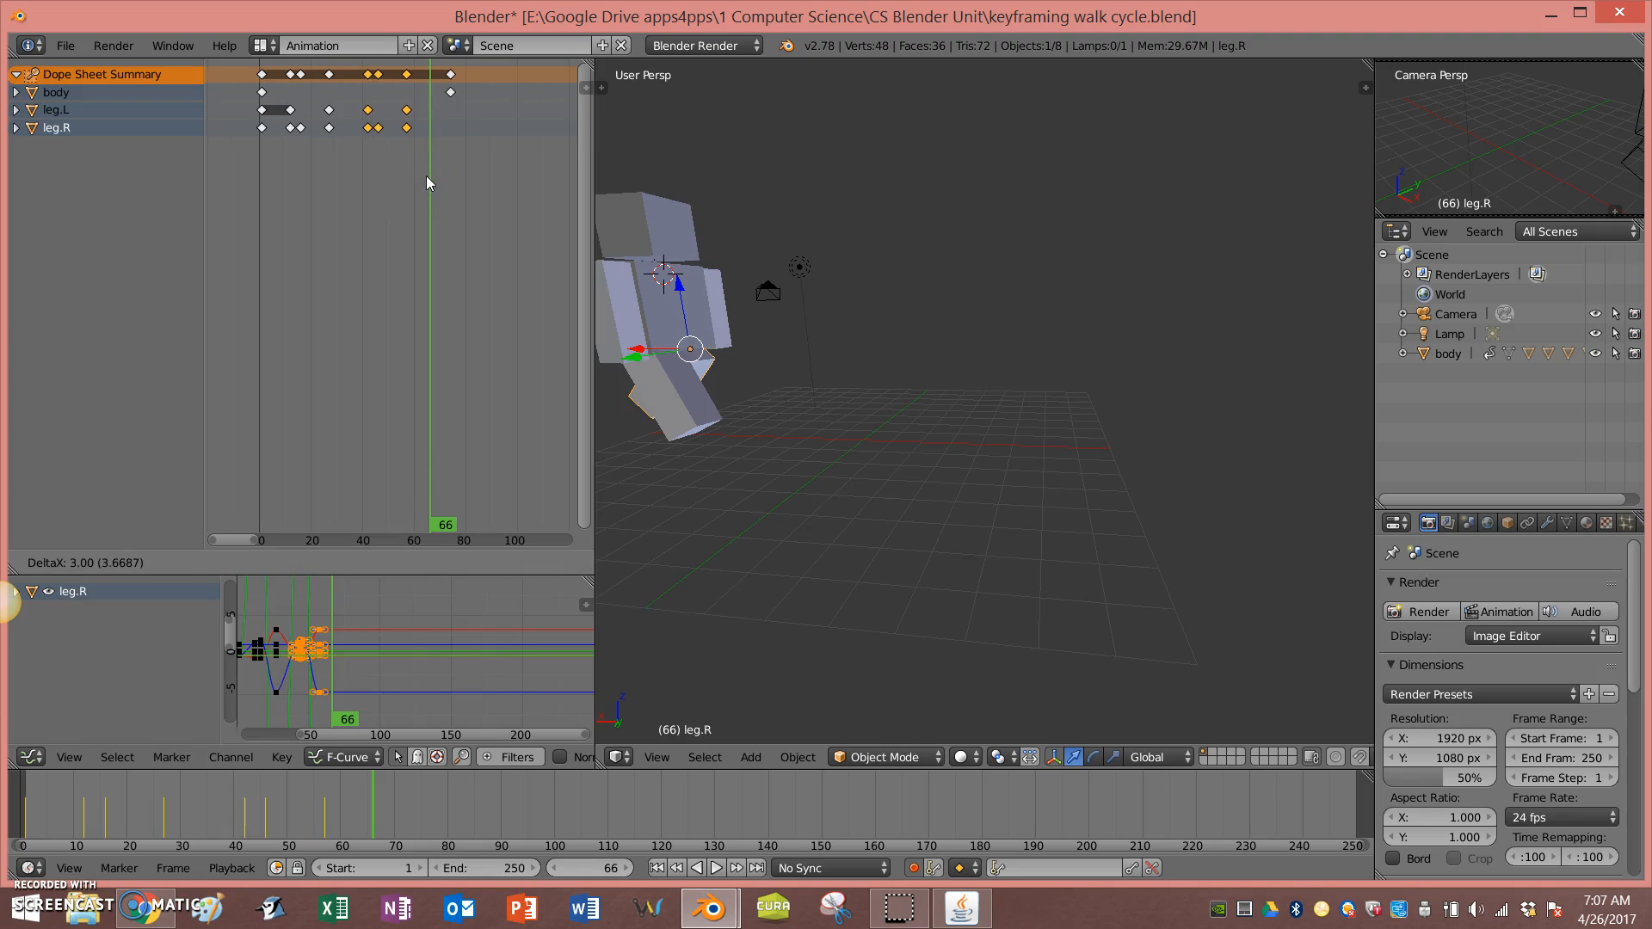
click(426, 175)
Step: View the character from the front in orthographic projection at the first frame
middle_drag(839, 395, 907, 404)
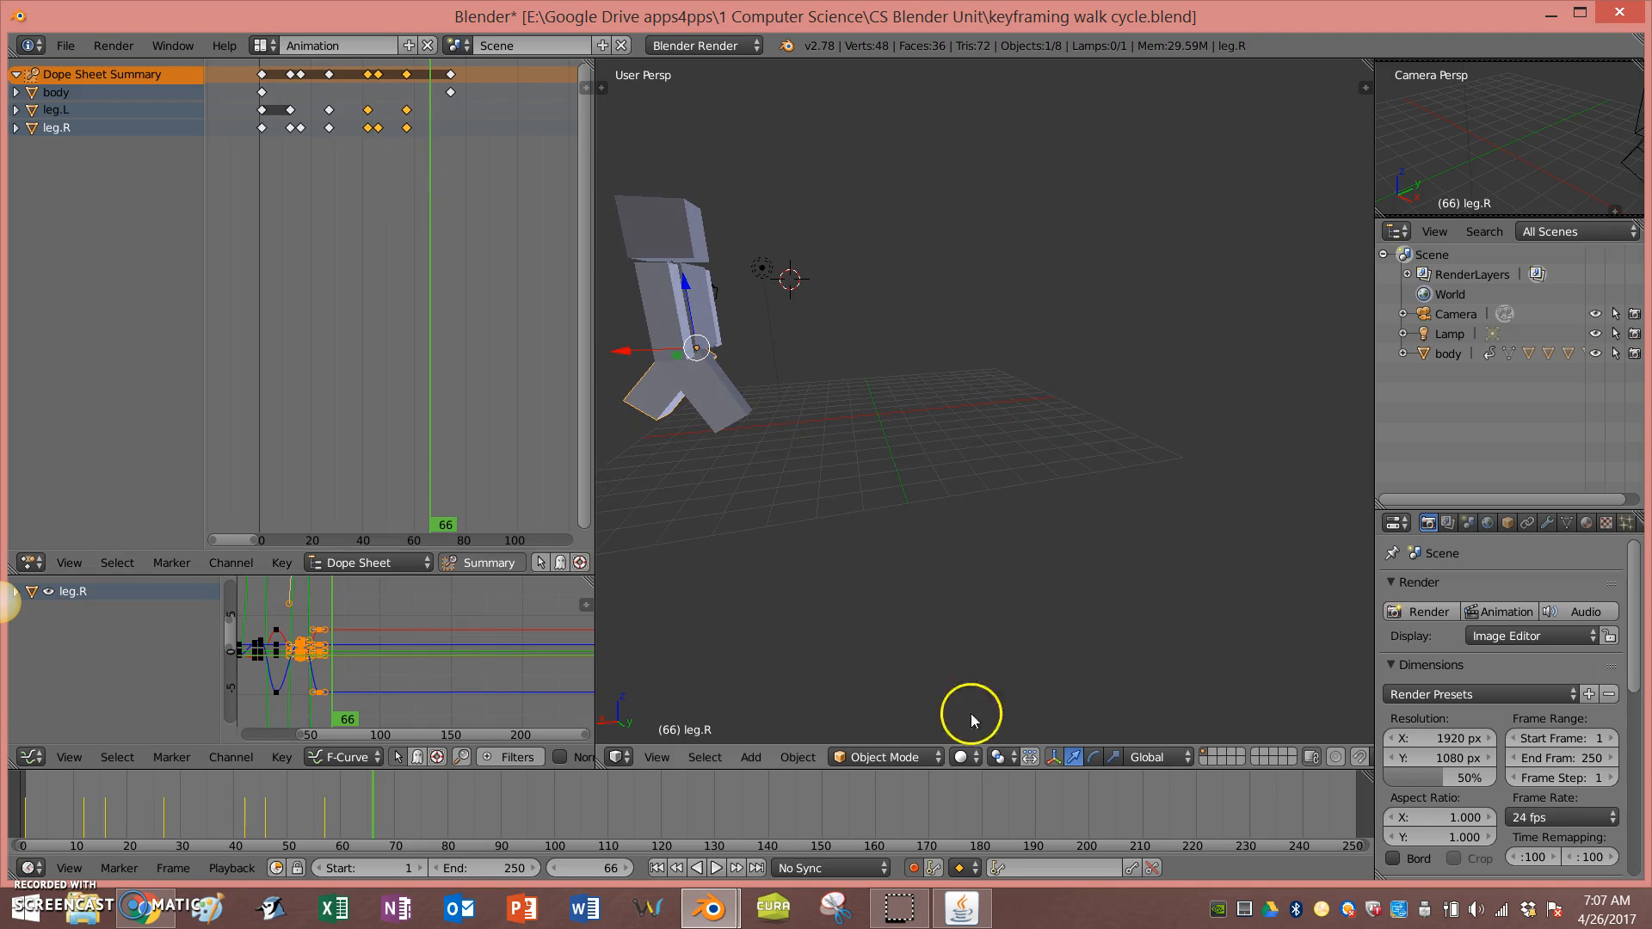
key(KP_1)
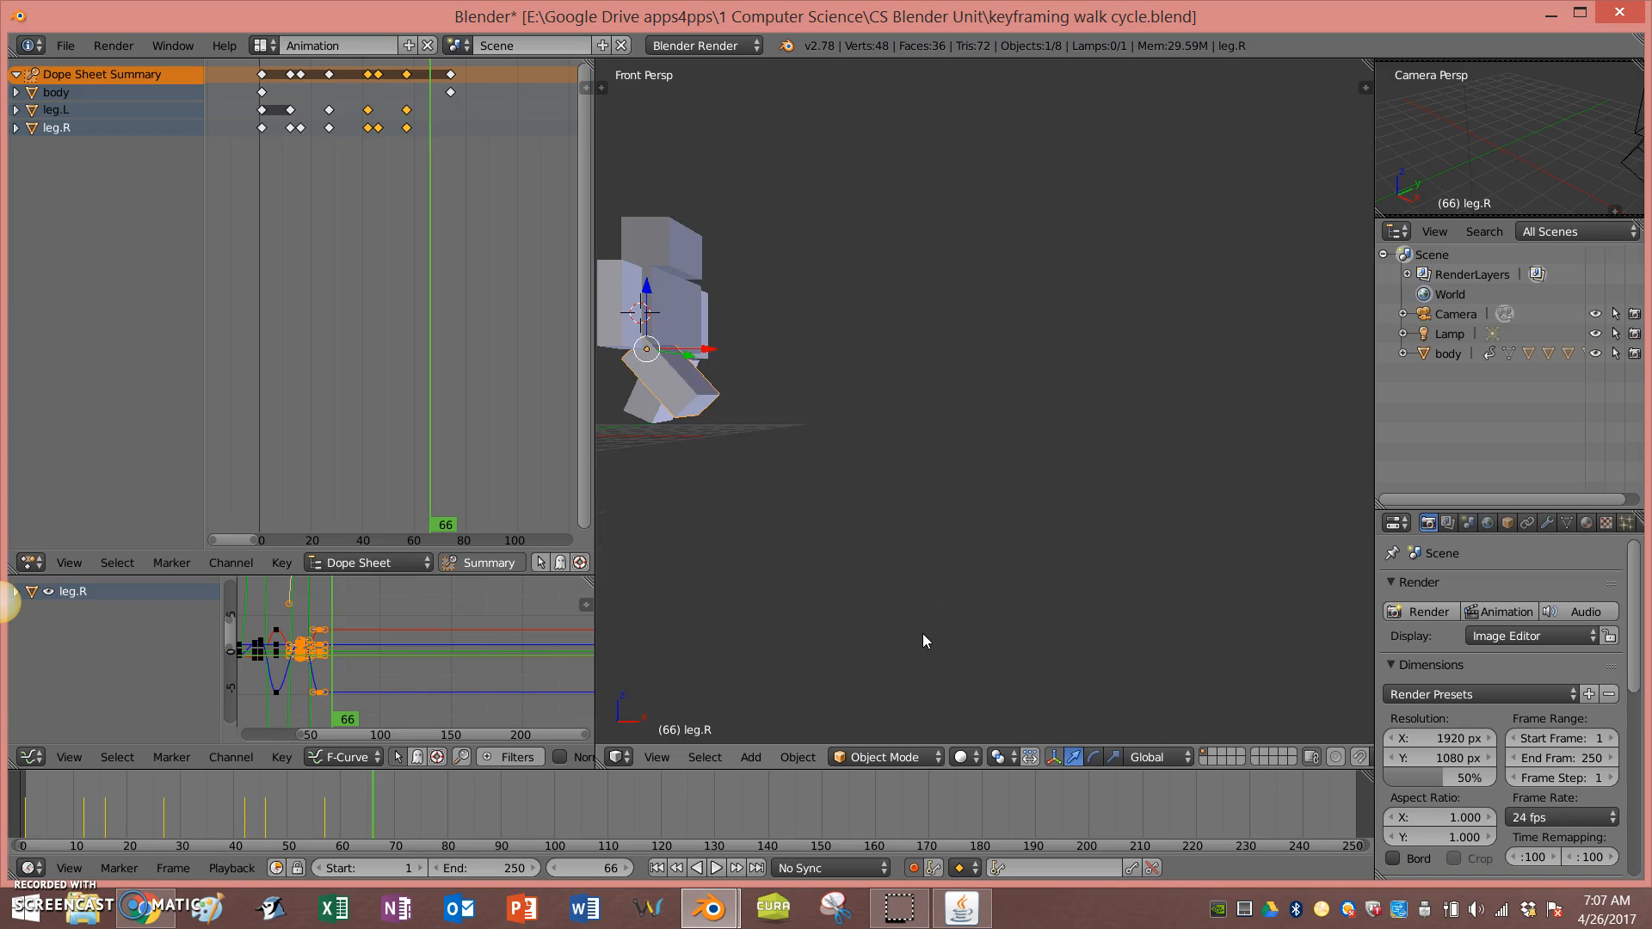
key(KP_3)
key(KP_5)
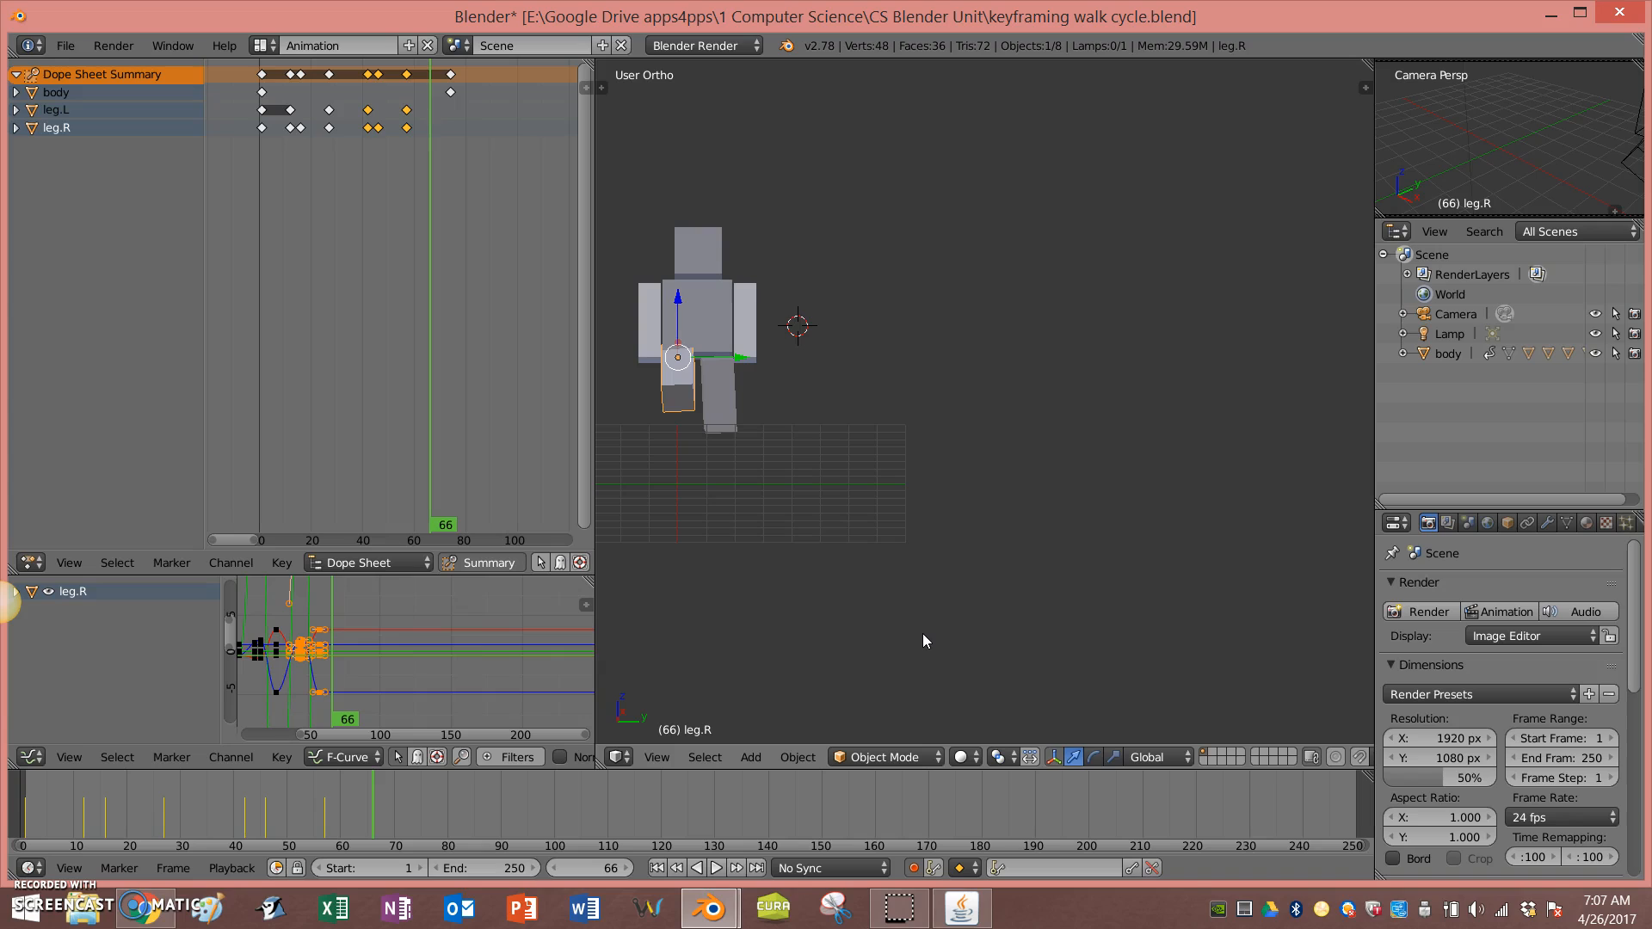
key(KP_1)
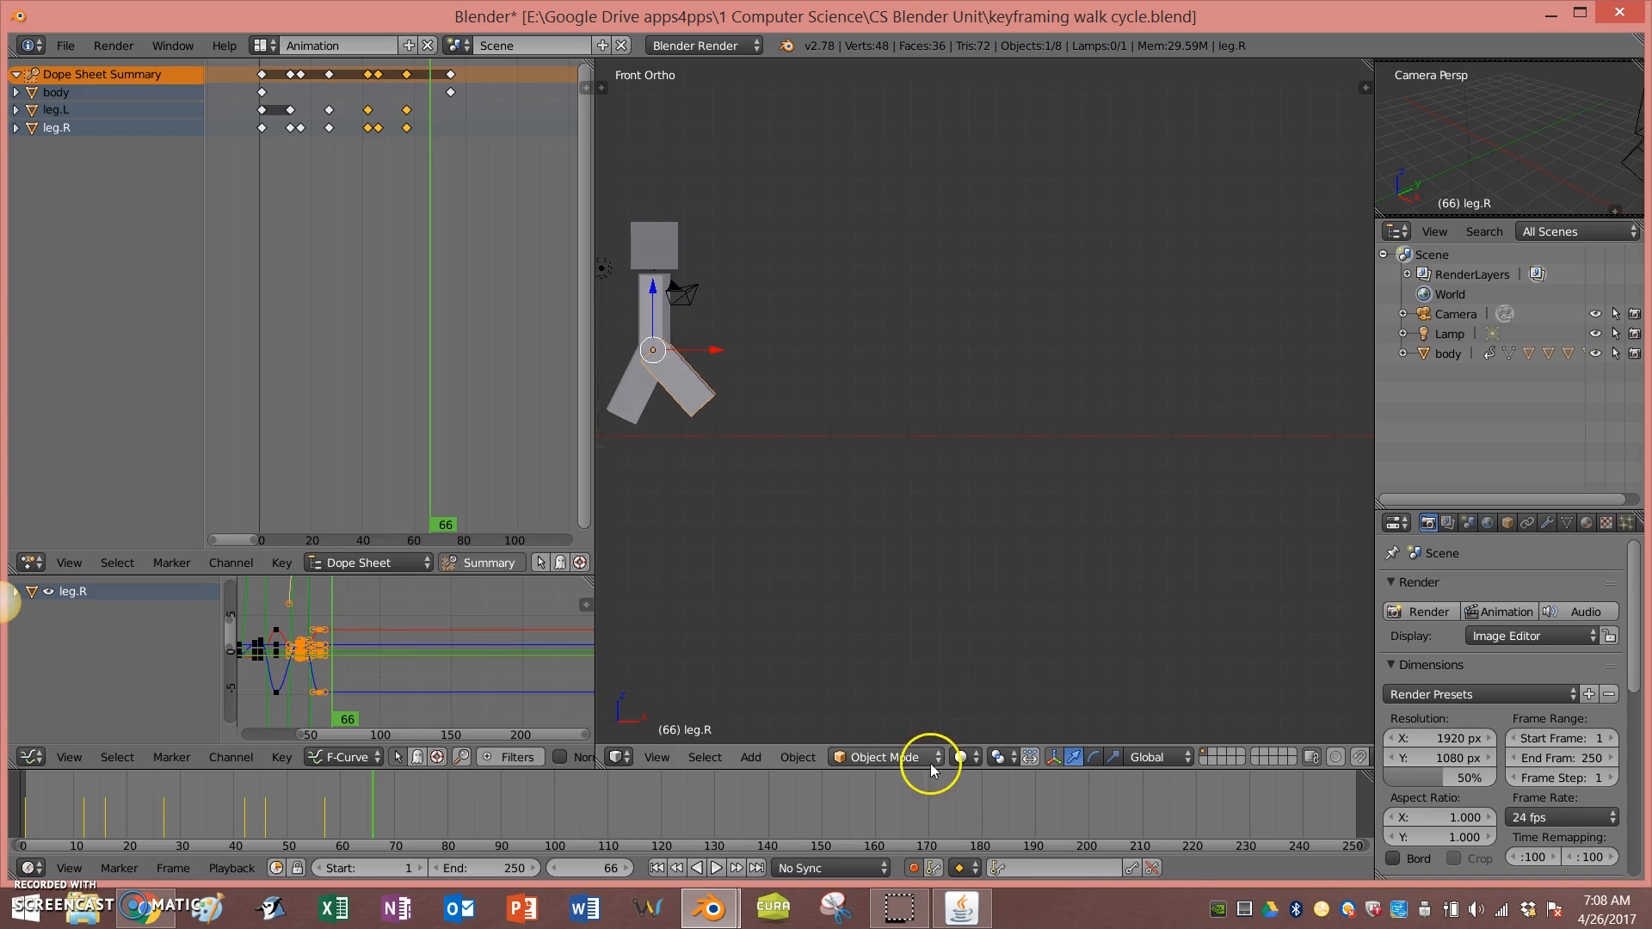
click(656, 868)
scroll(765, 675, down, 4)
scroll(807, 607, down, 5)
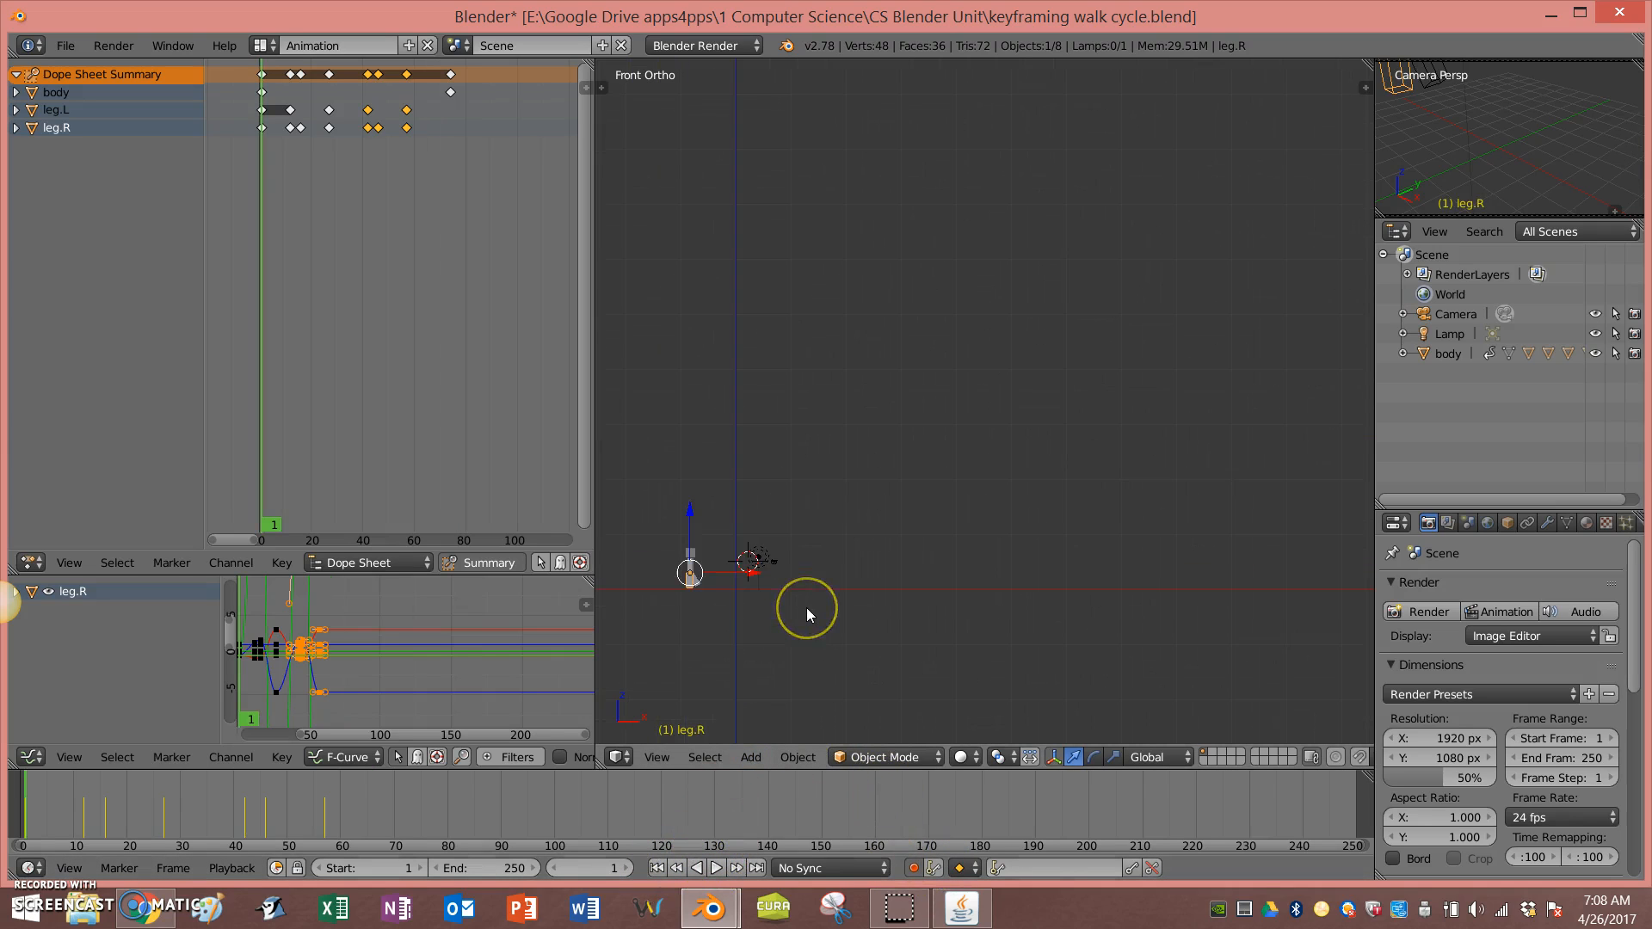
scroll(648, 555, up, 3)
scroll(648, 555, up, 3)
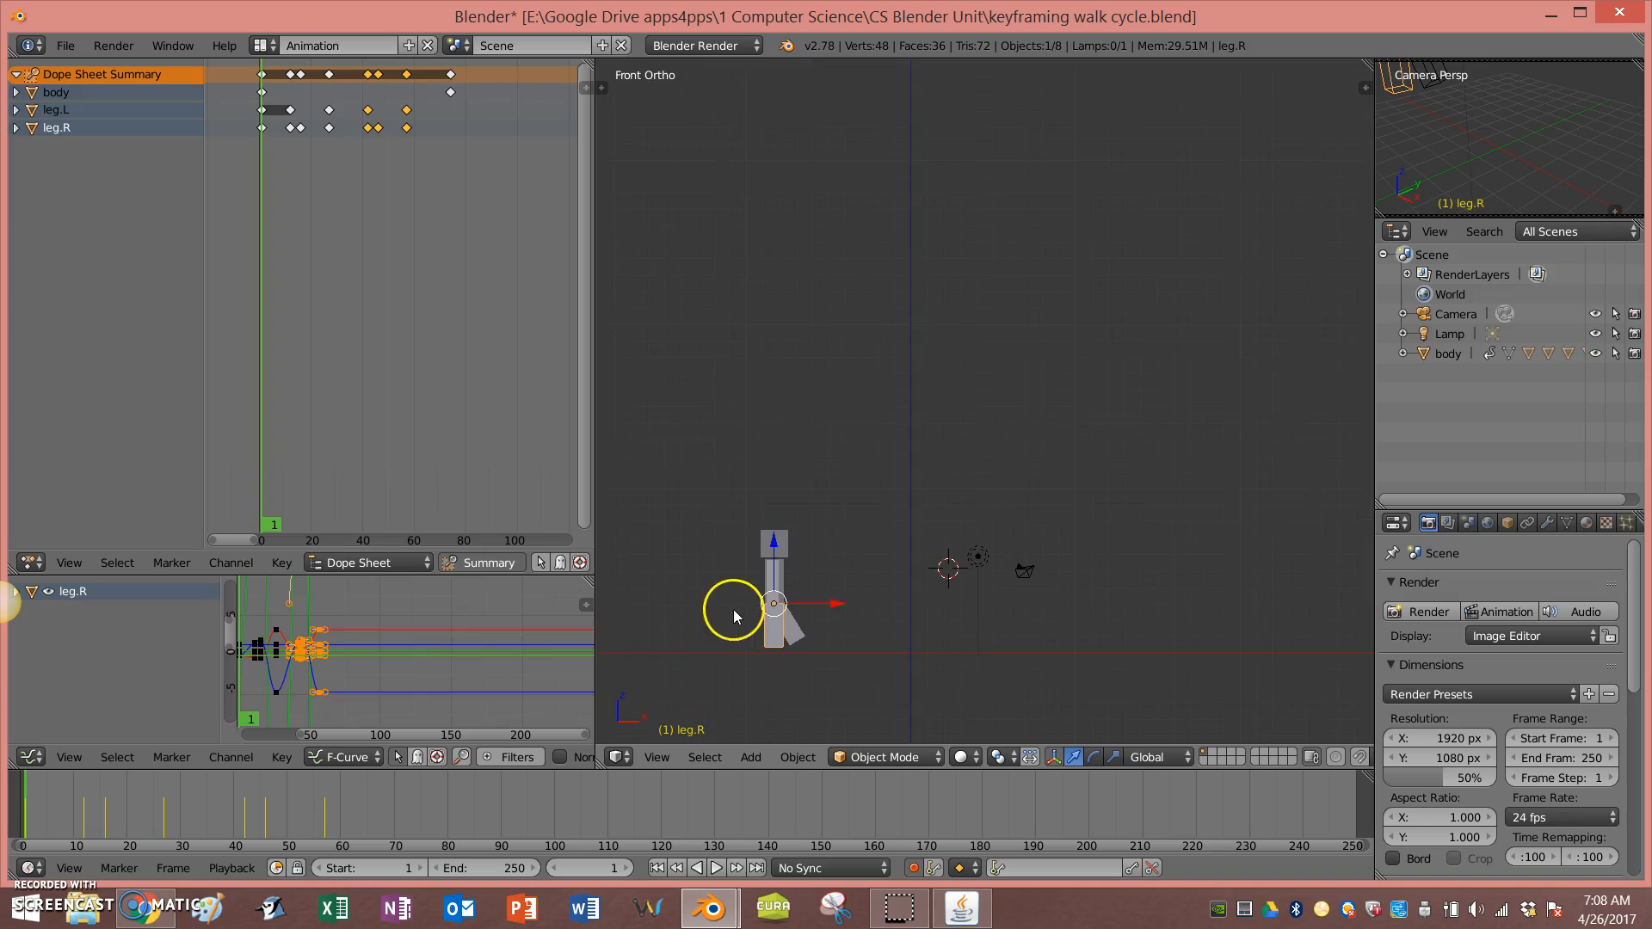
Step: Play the animation in the front view, stop it, and return to the first frame
shift+middle_drag(732, 632, 716, 446)
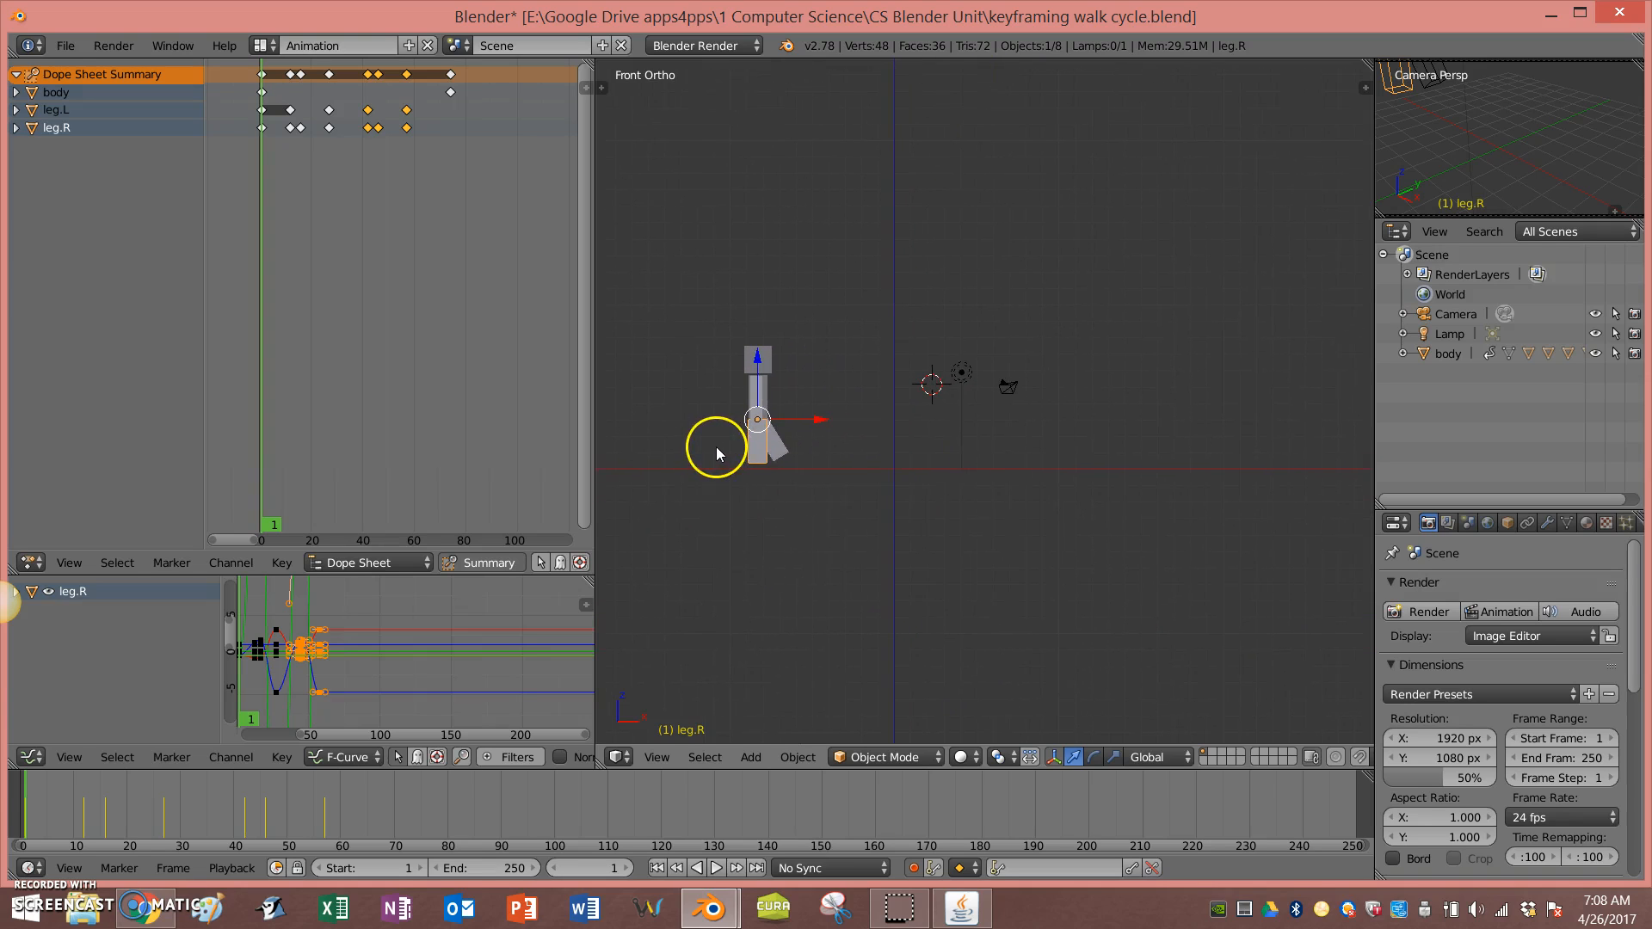
click(719, 868)
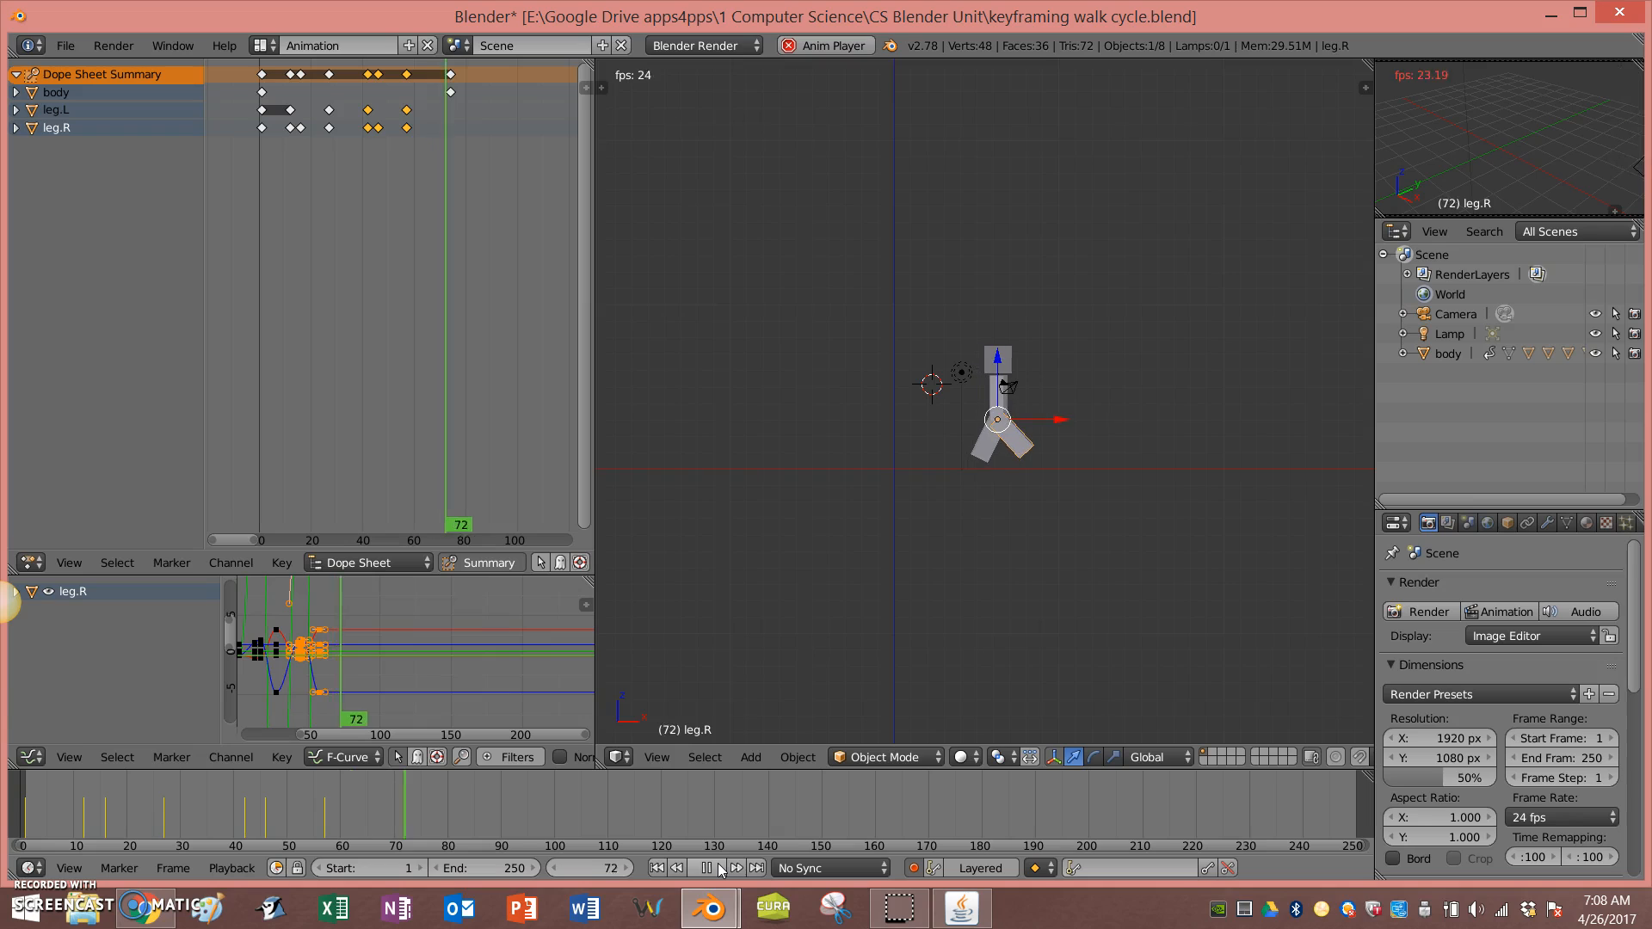
click(707, 868)
click(658, 868)
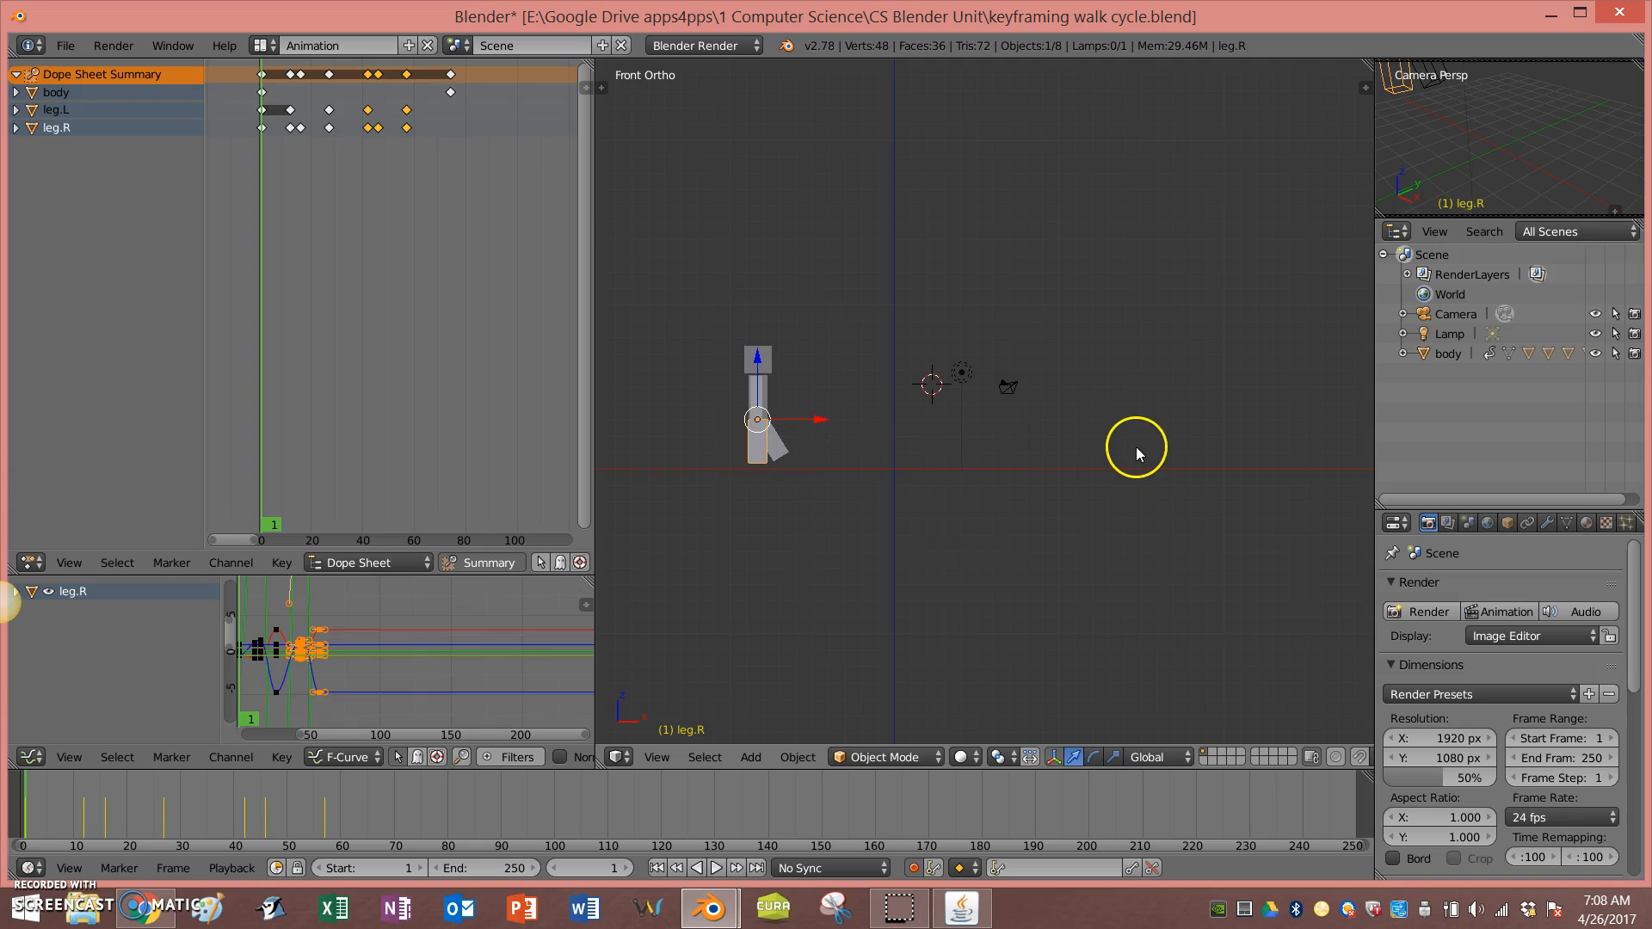
Step: Box-select both legs' keyframes and duplicate them, placing the copies after the existing keys to extend the cycle
key(b)
drag(435, 141, 277, 106)
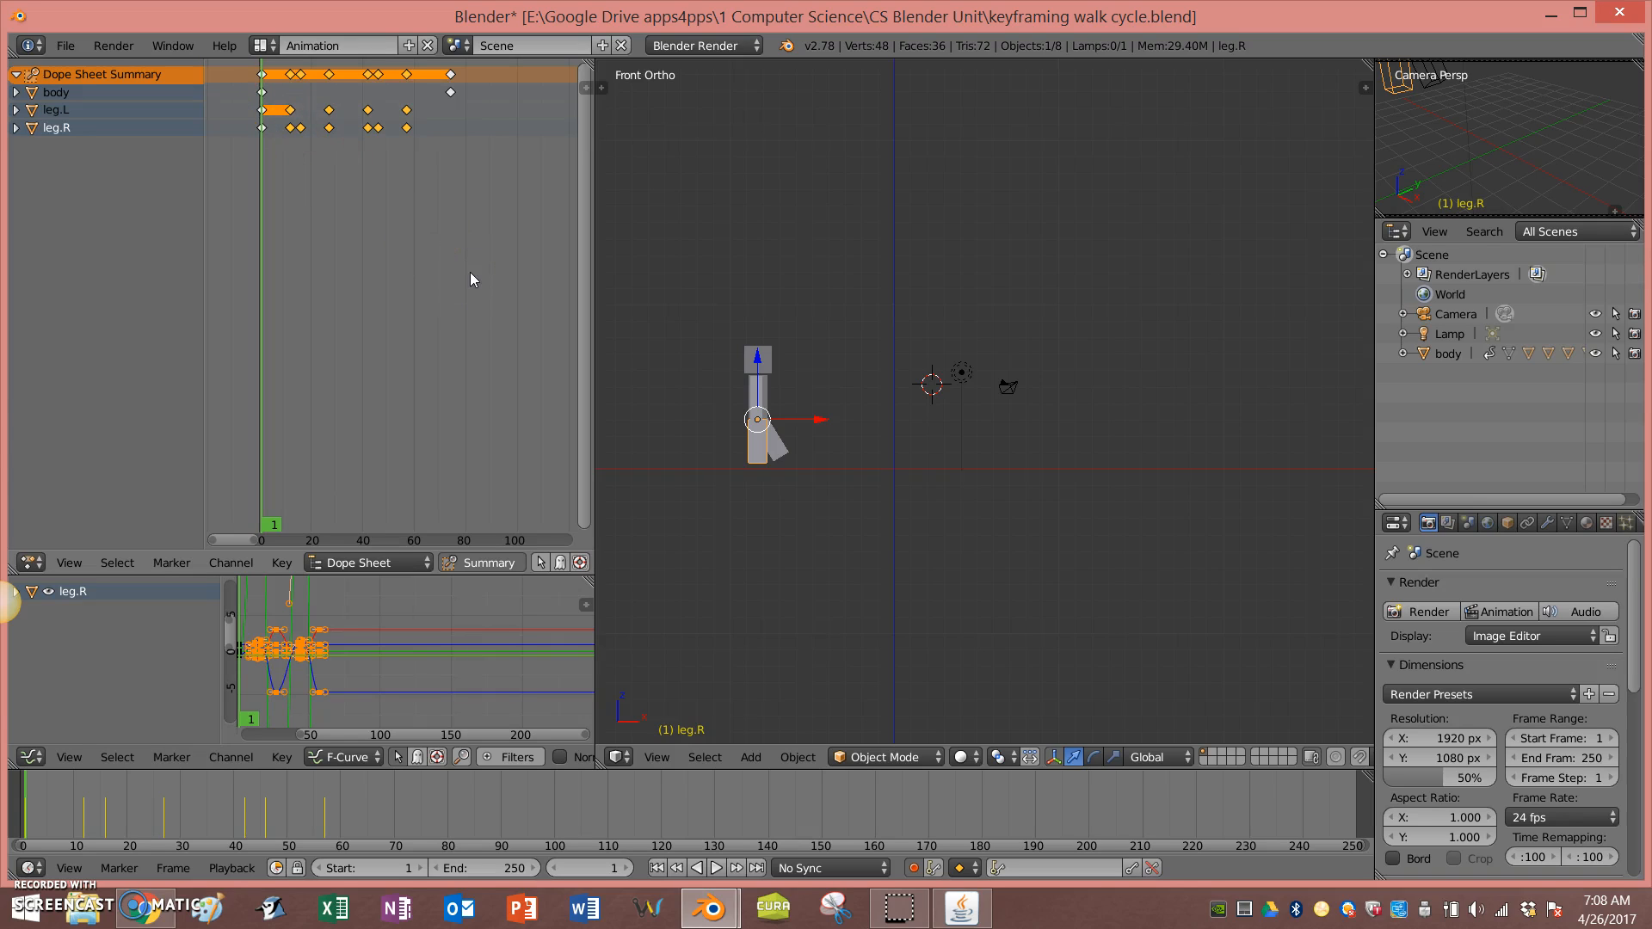
key(shift+d)
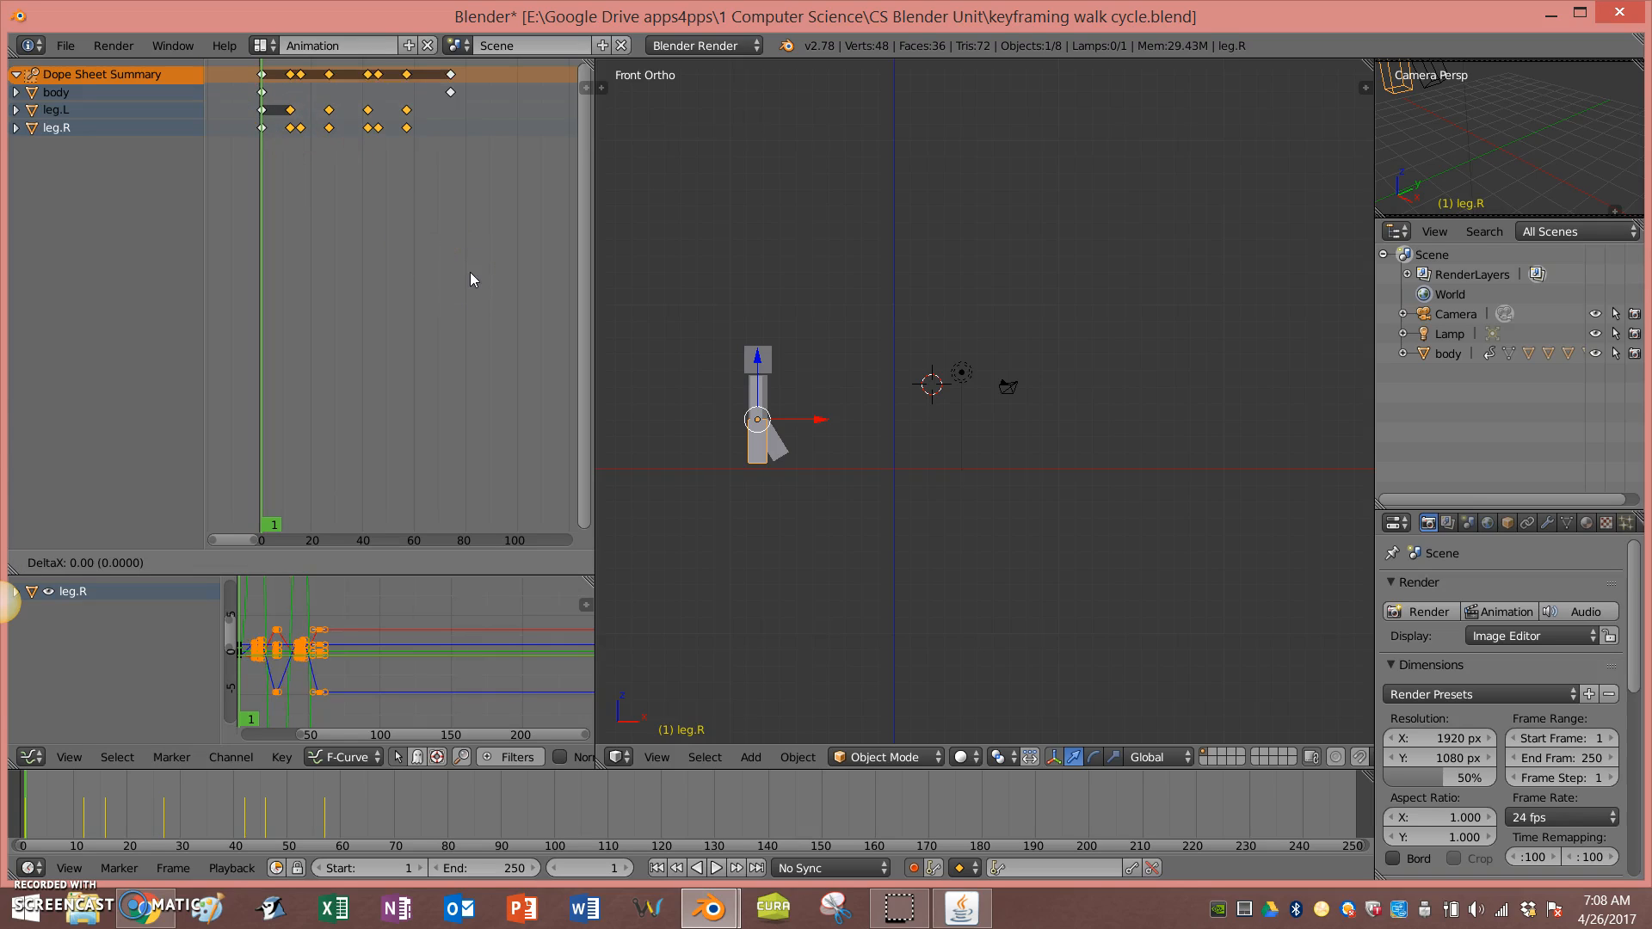
click(236, 246)
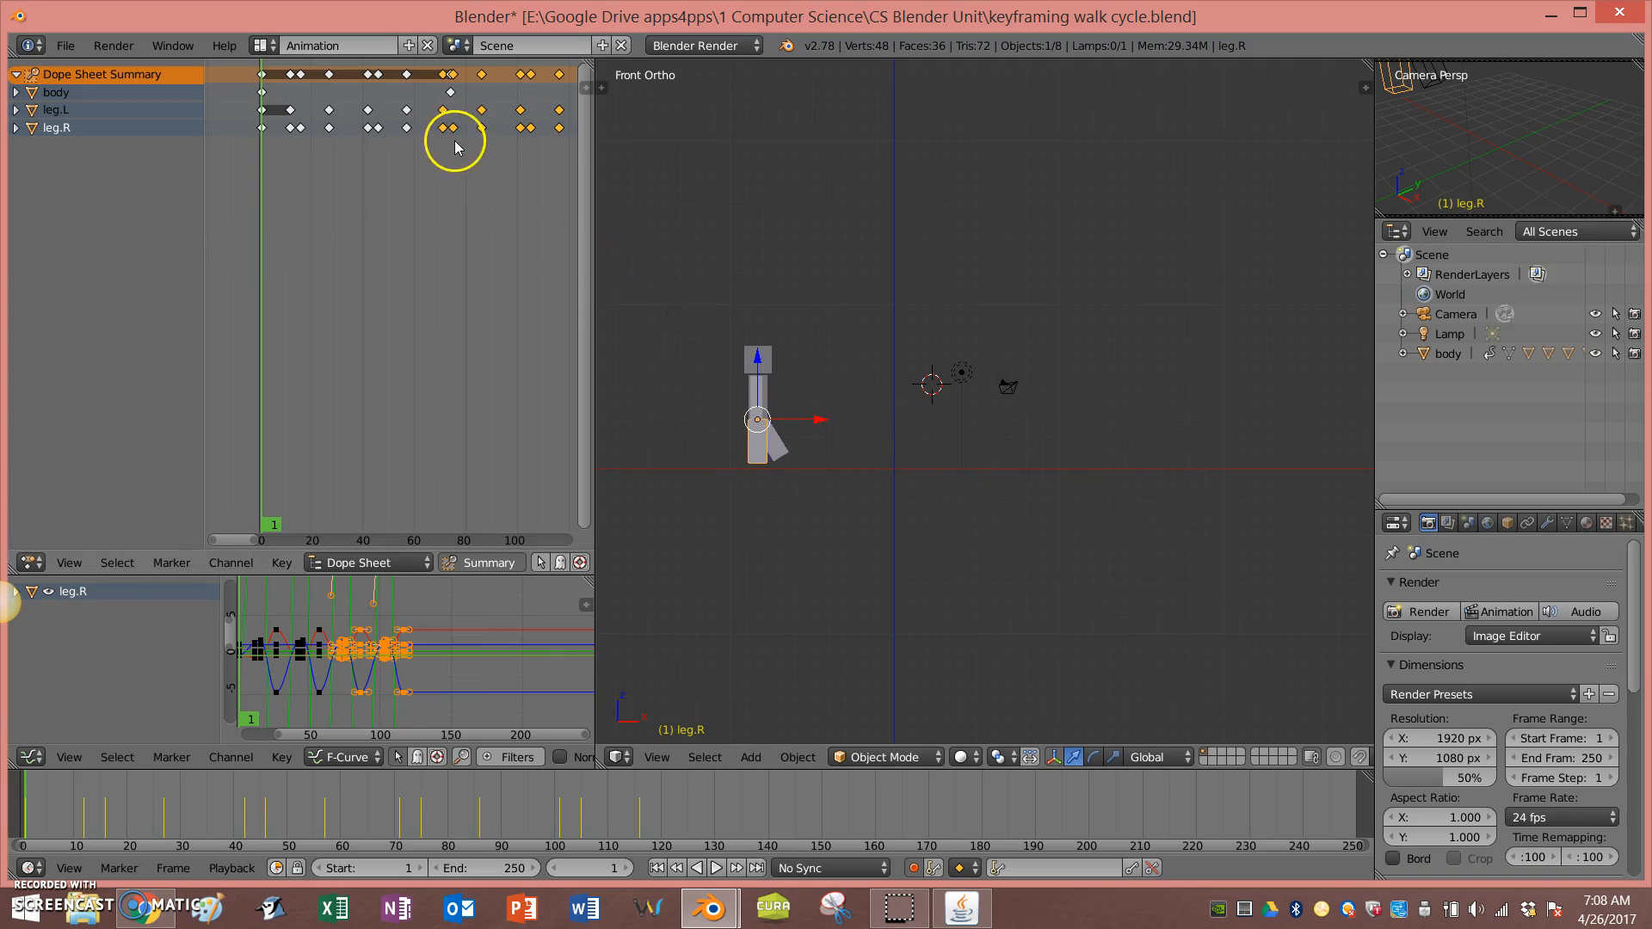
Step: Play the extended walk cycle and pause it
scroll(454, 134, up, 2)
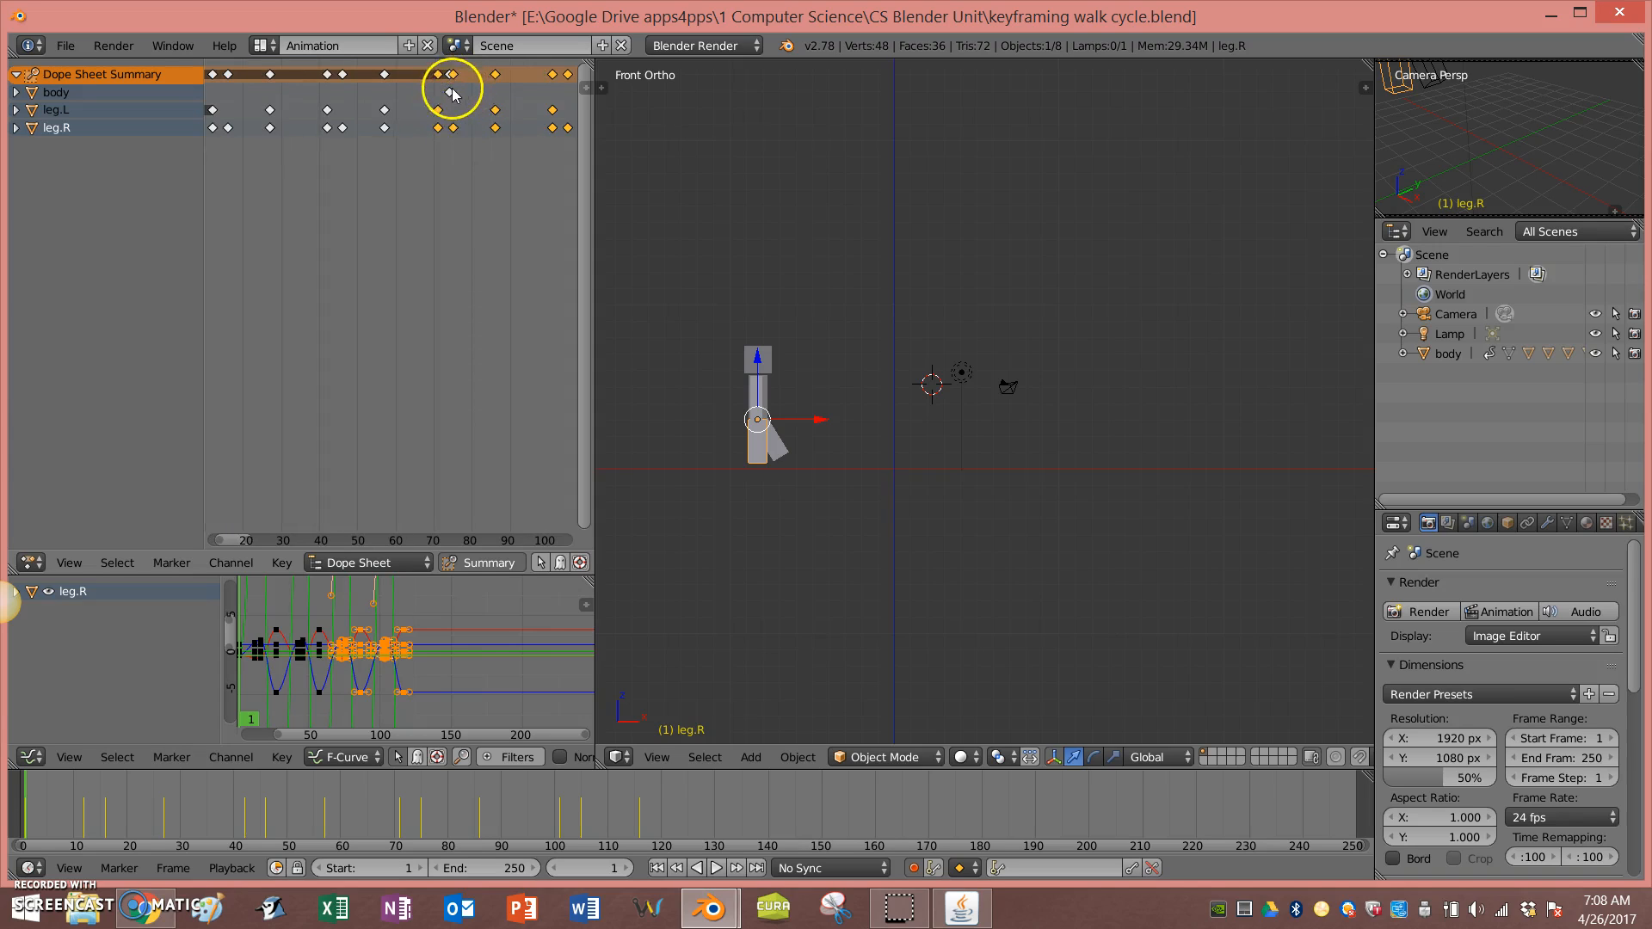
scroll(442, 151, down, 2)
scroll(442, 151, down, 1)
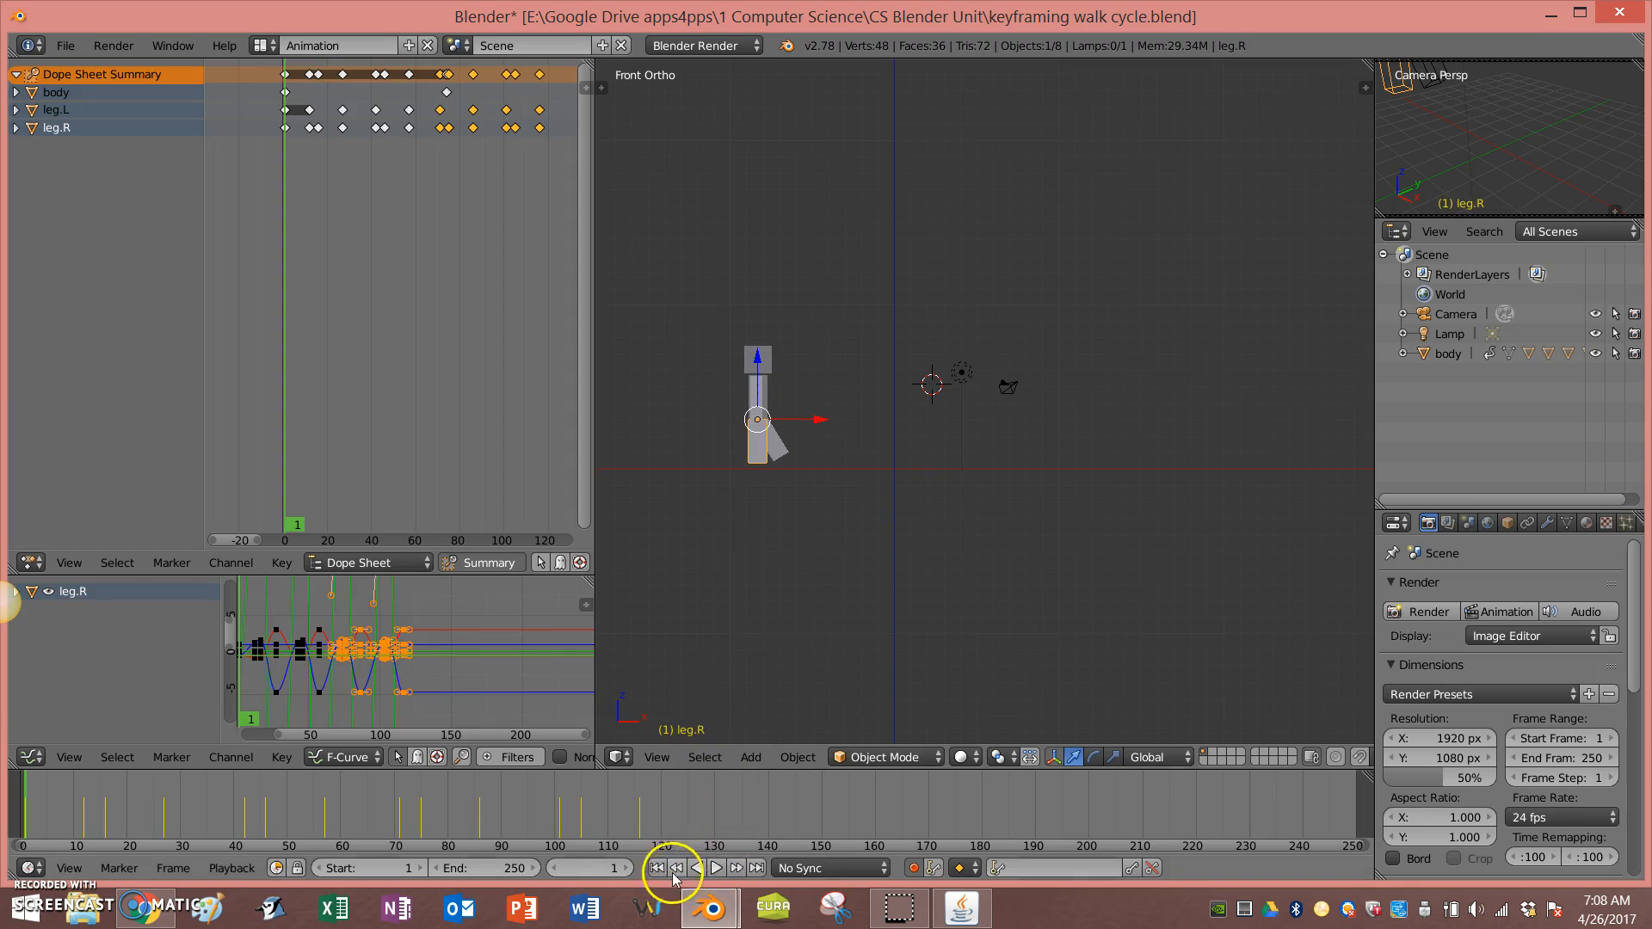
click(718, 869)
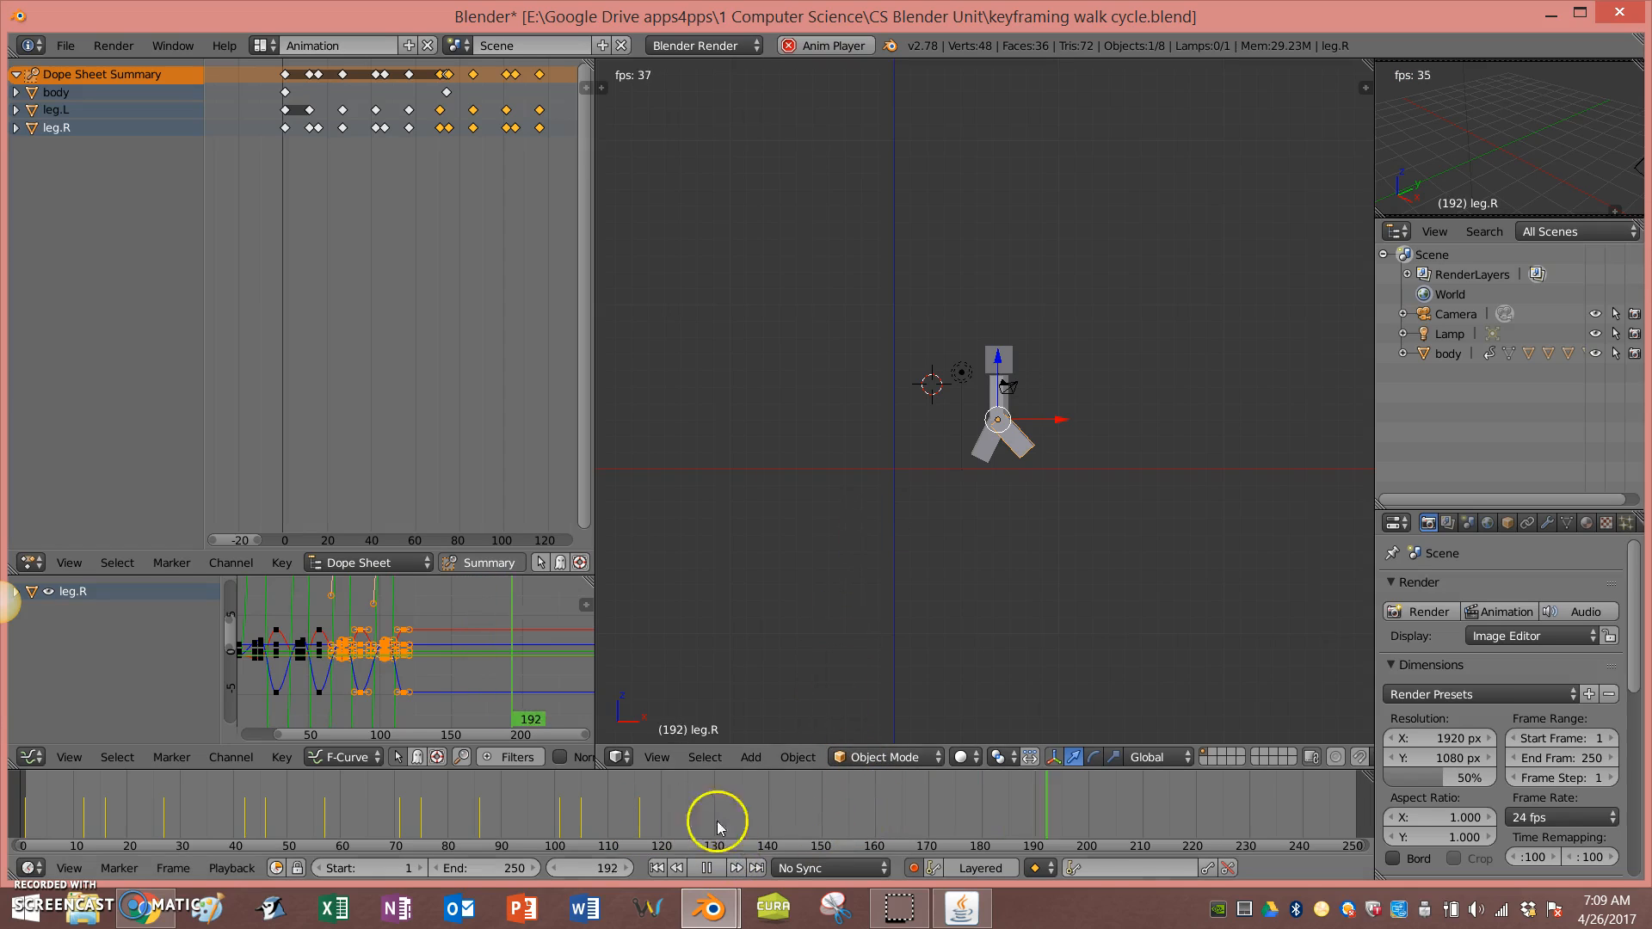
click(706, 867)
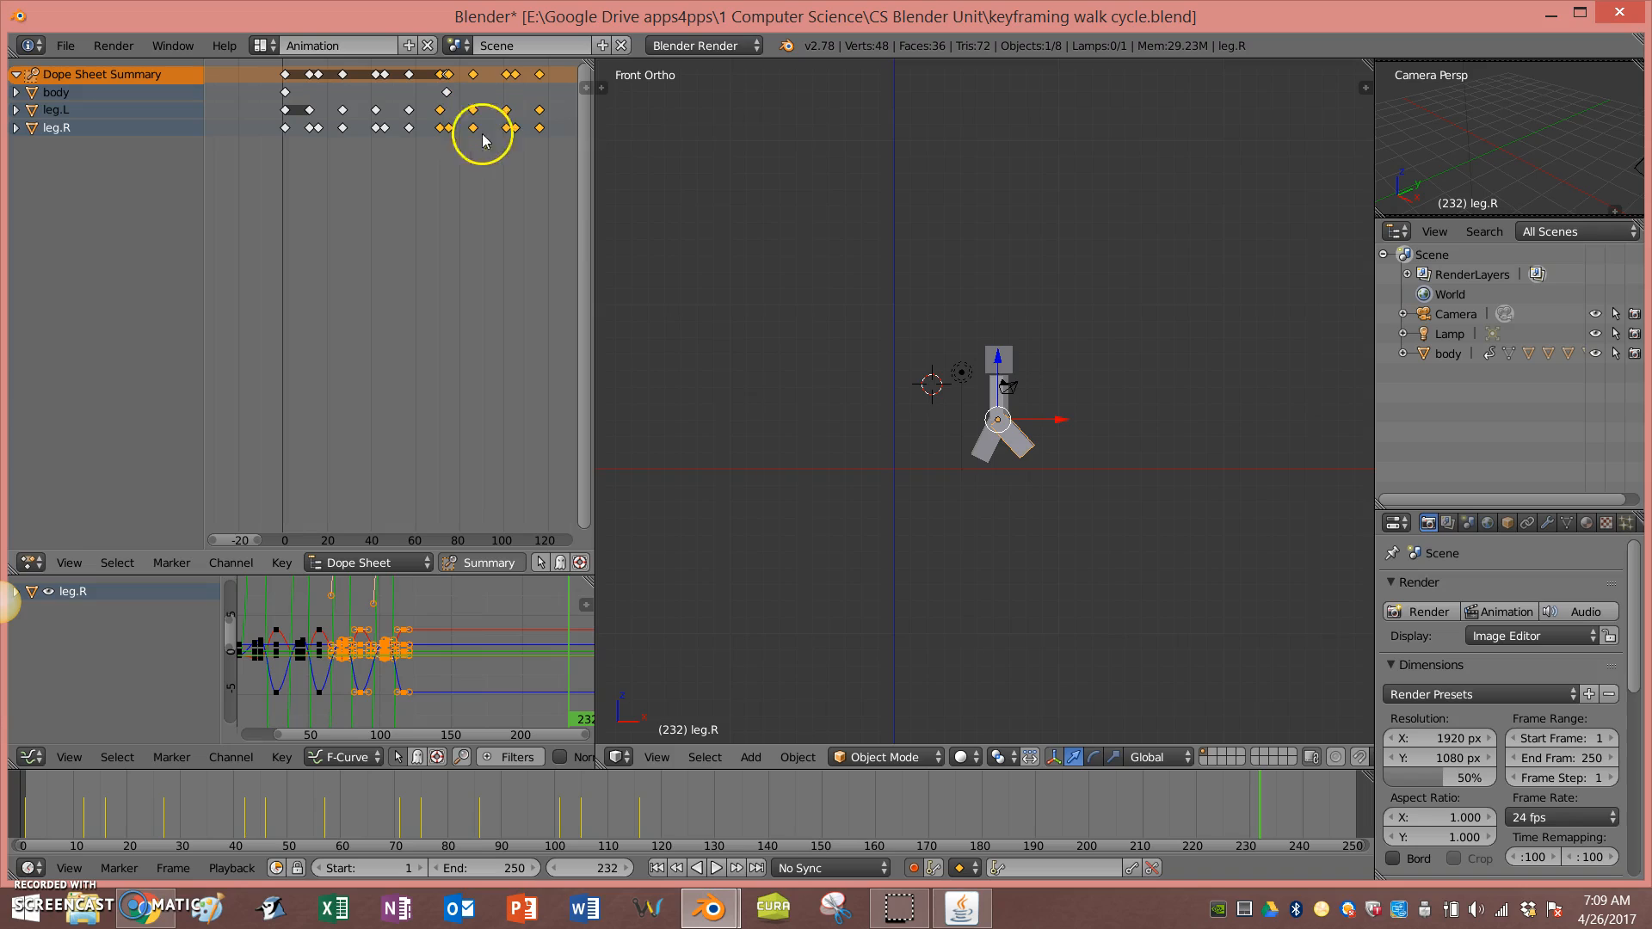
Step: Return to the first frame and replay the walk cycle, pausing it partway through
scroll(1071, 508, up, 5)
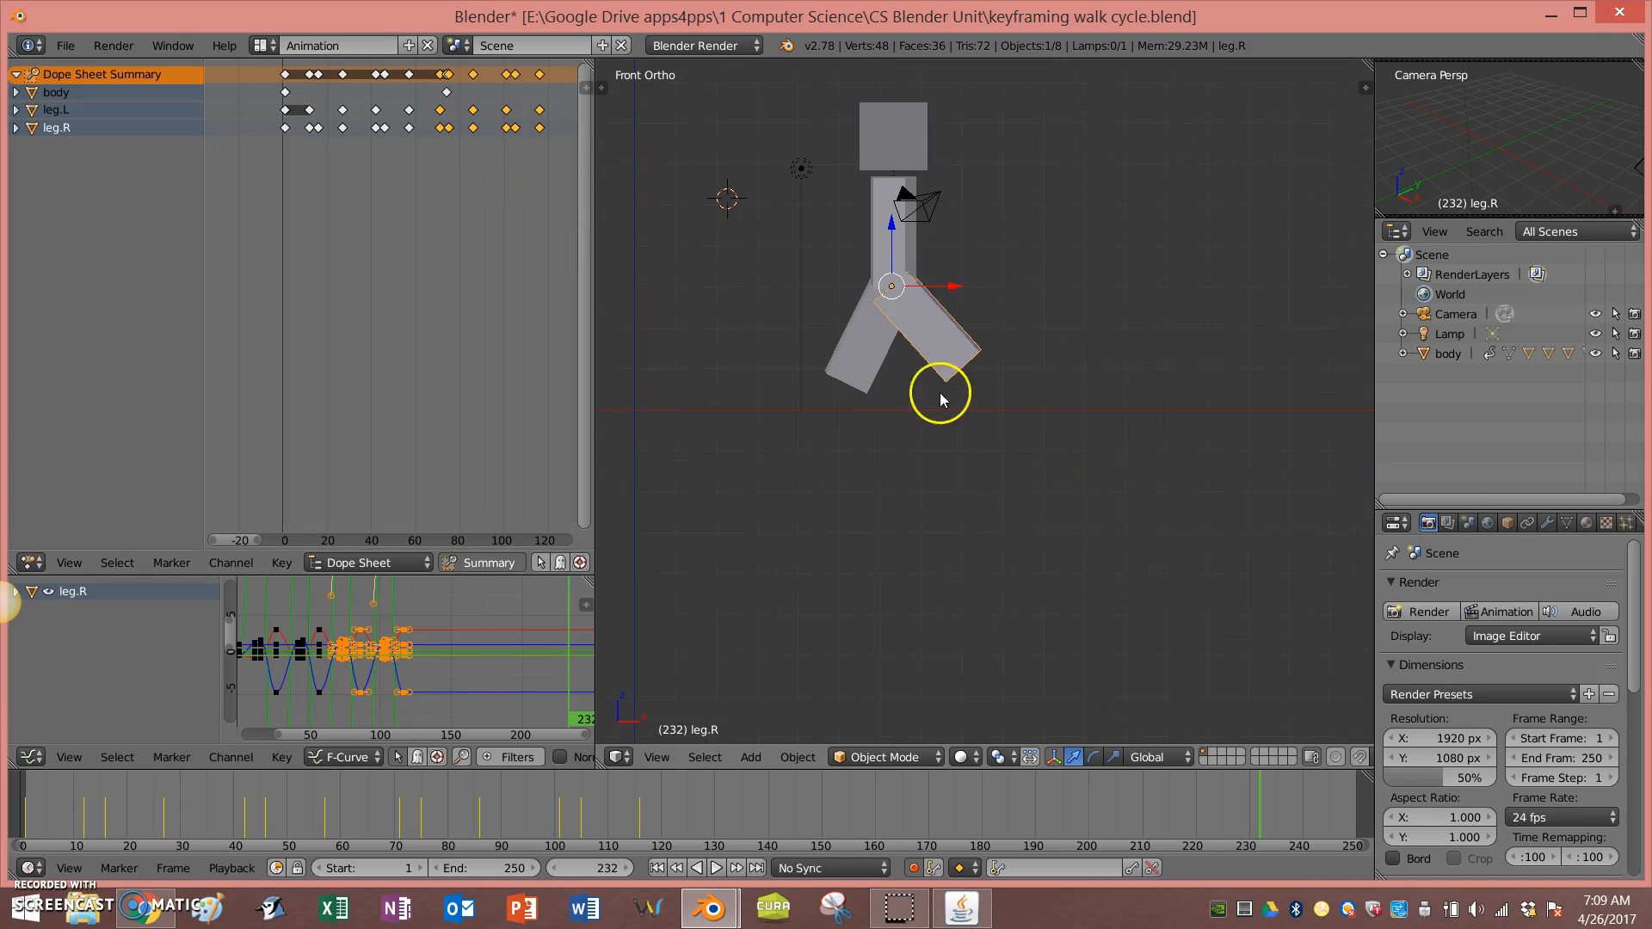
scroll(938, 430, up, 3)
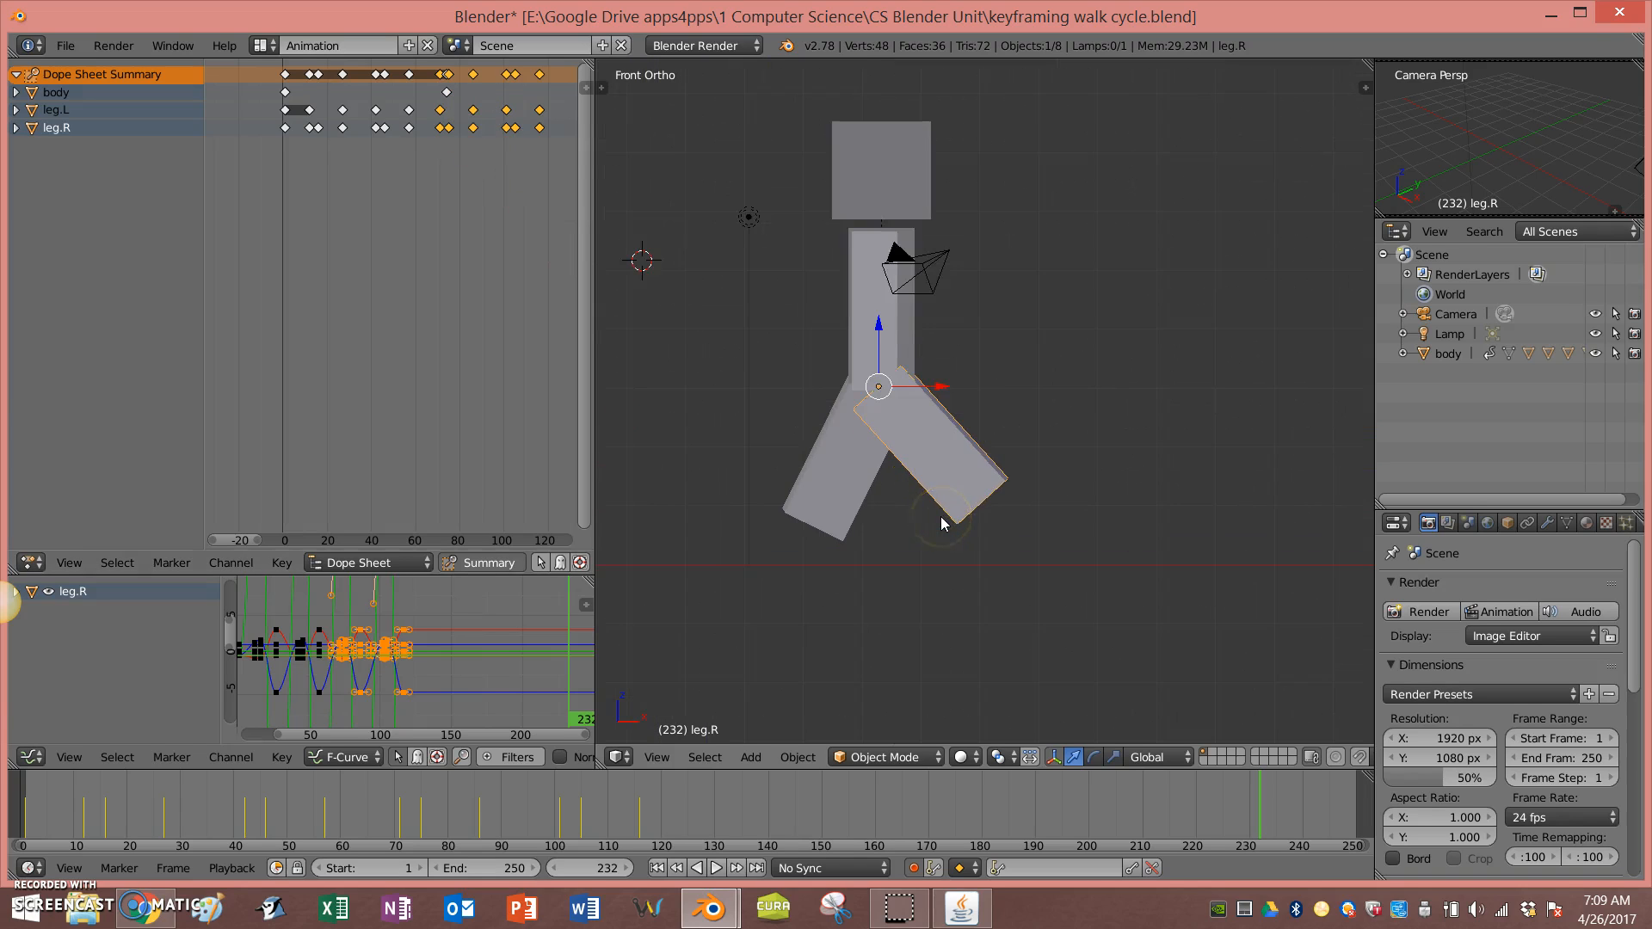
scroll(941, 524, down, 4)
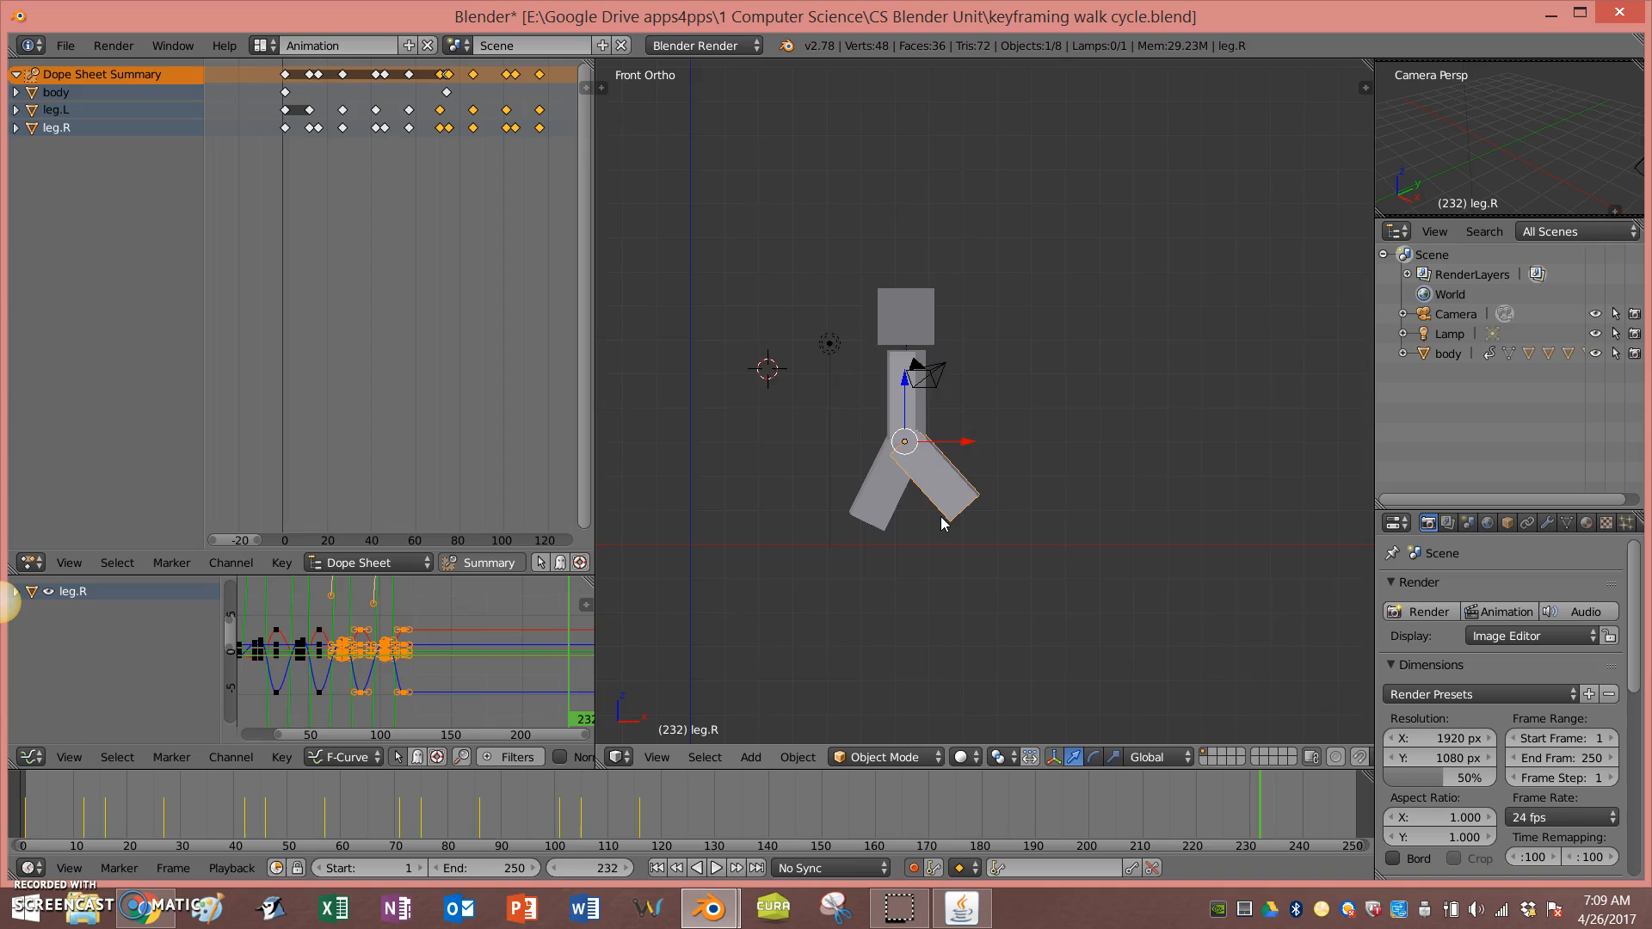
click(656, 867)
scroll(836, 637, down, 5)
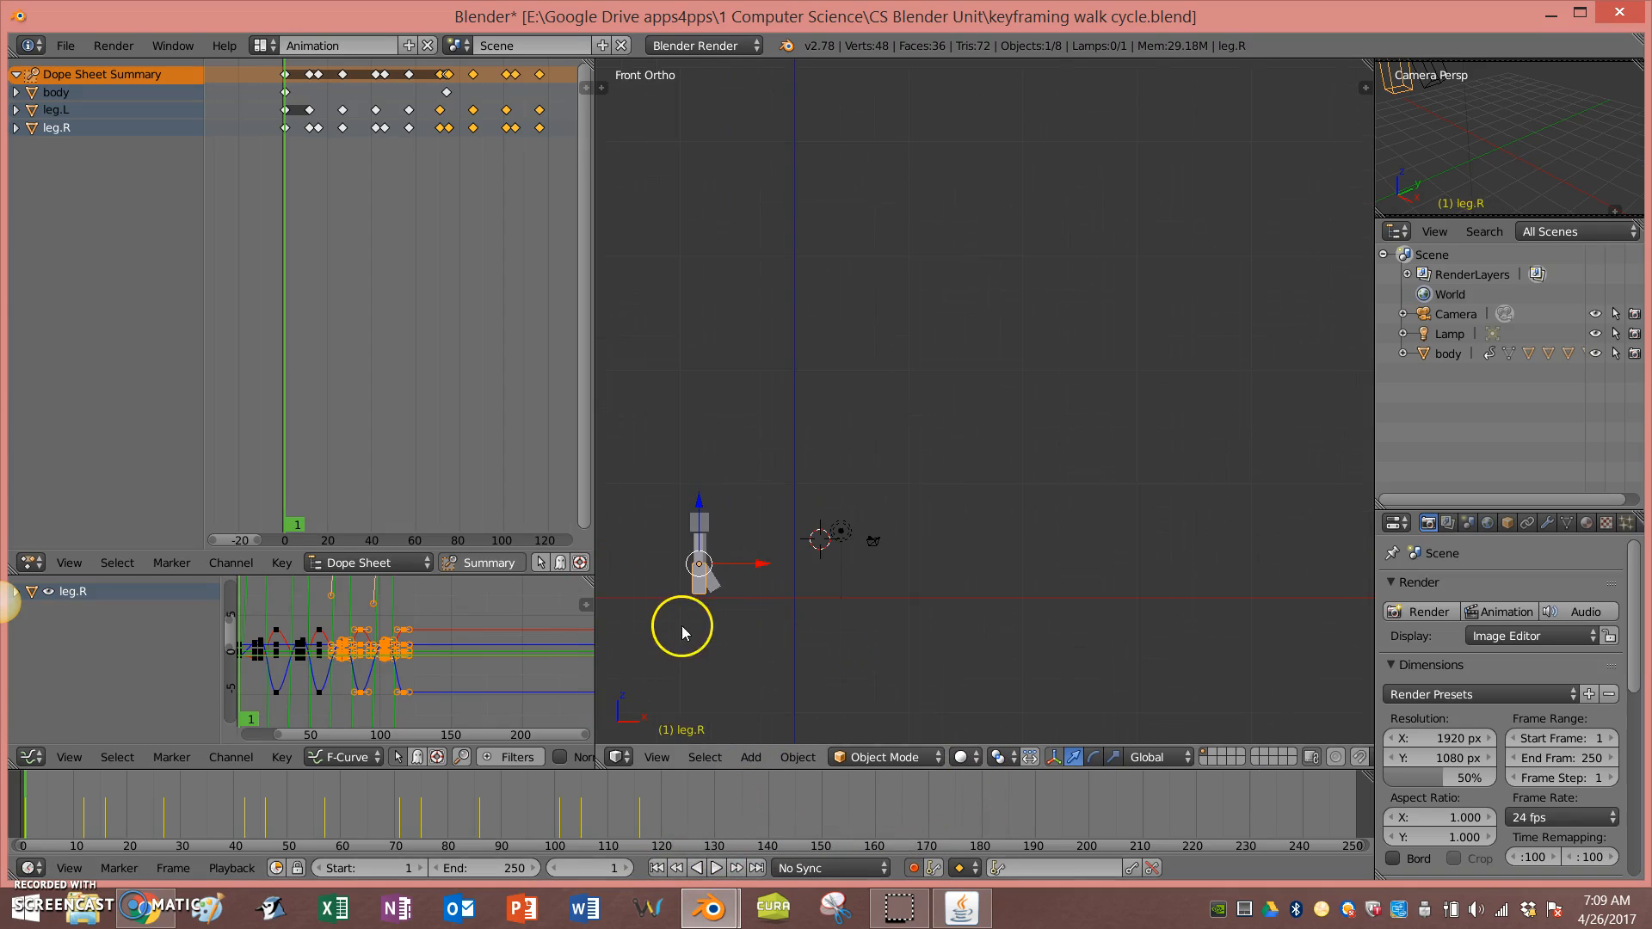
scroll(783, 589, up, 5)
scroll(783, 589, down, 1)
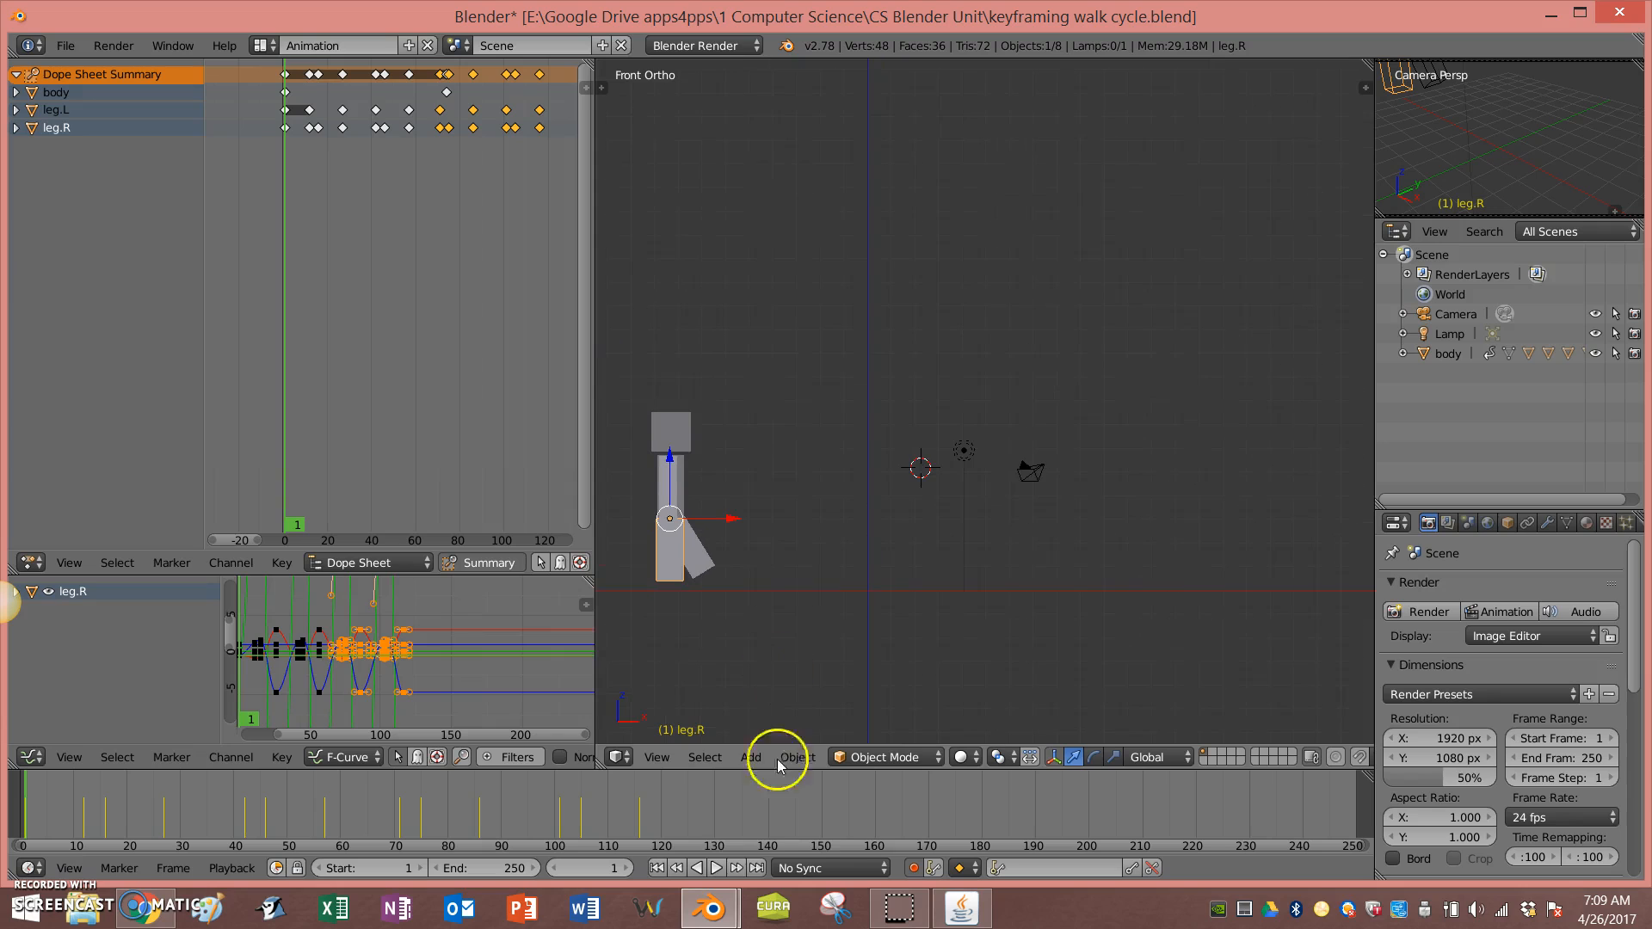
click(717, 868)
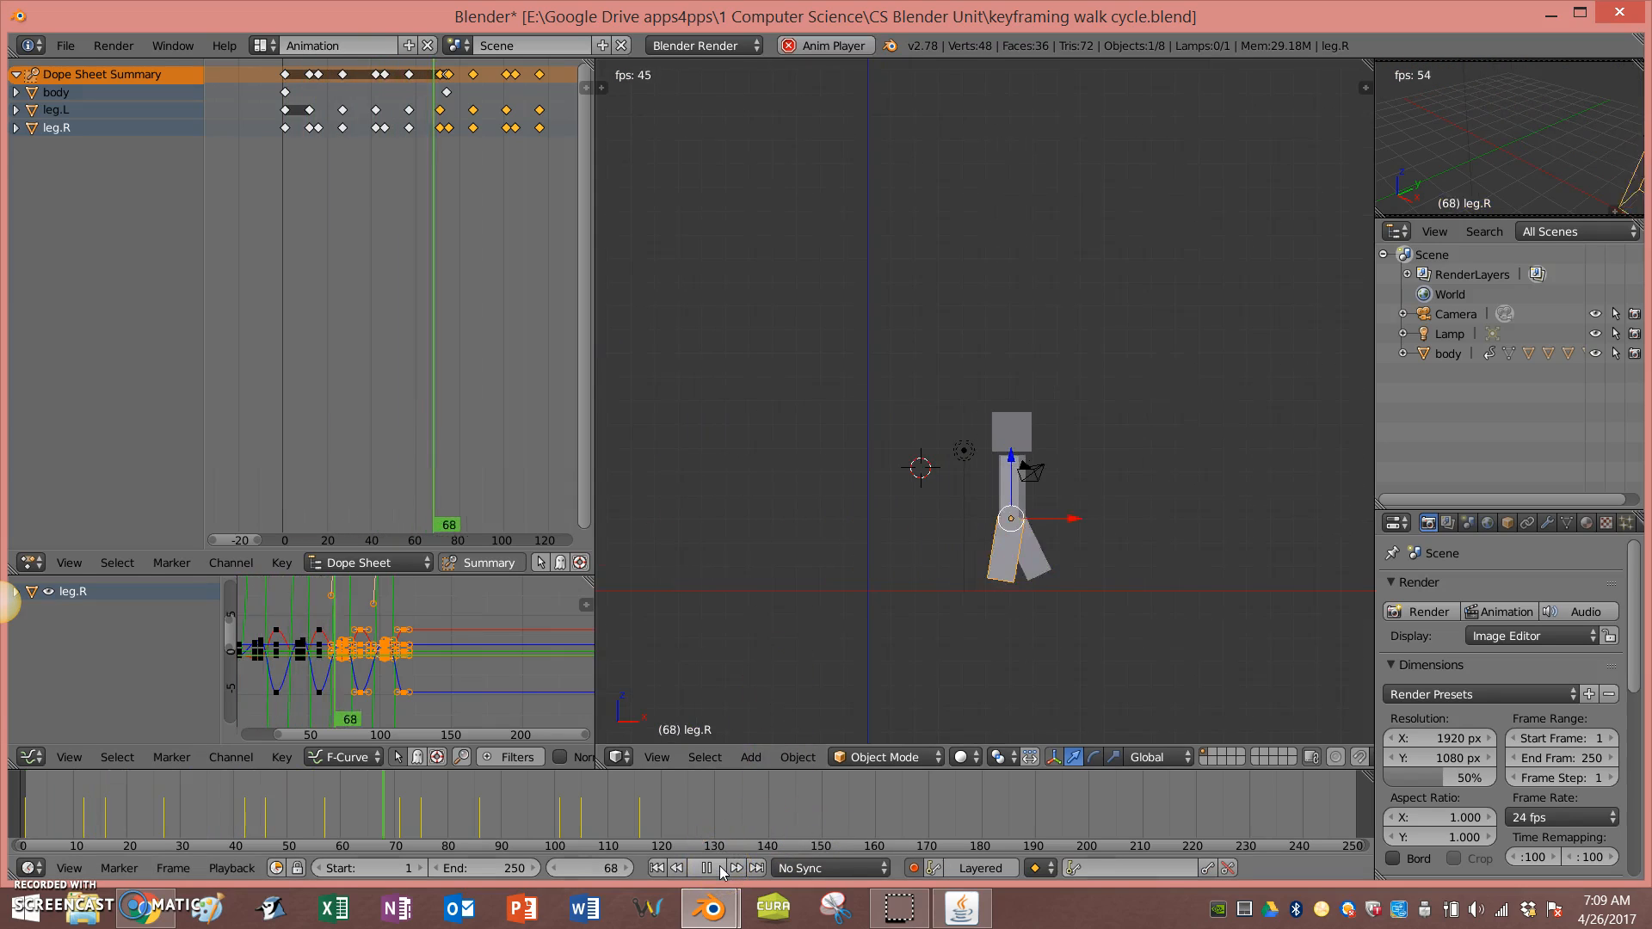
click(719, 867)
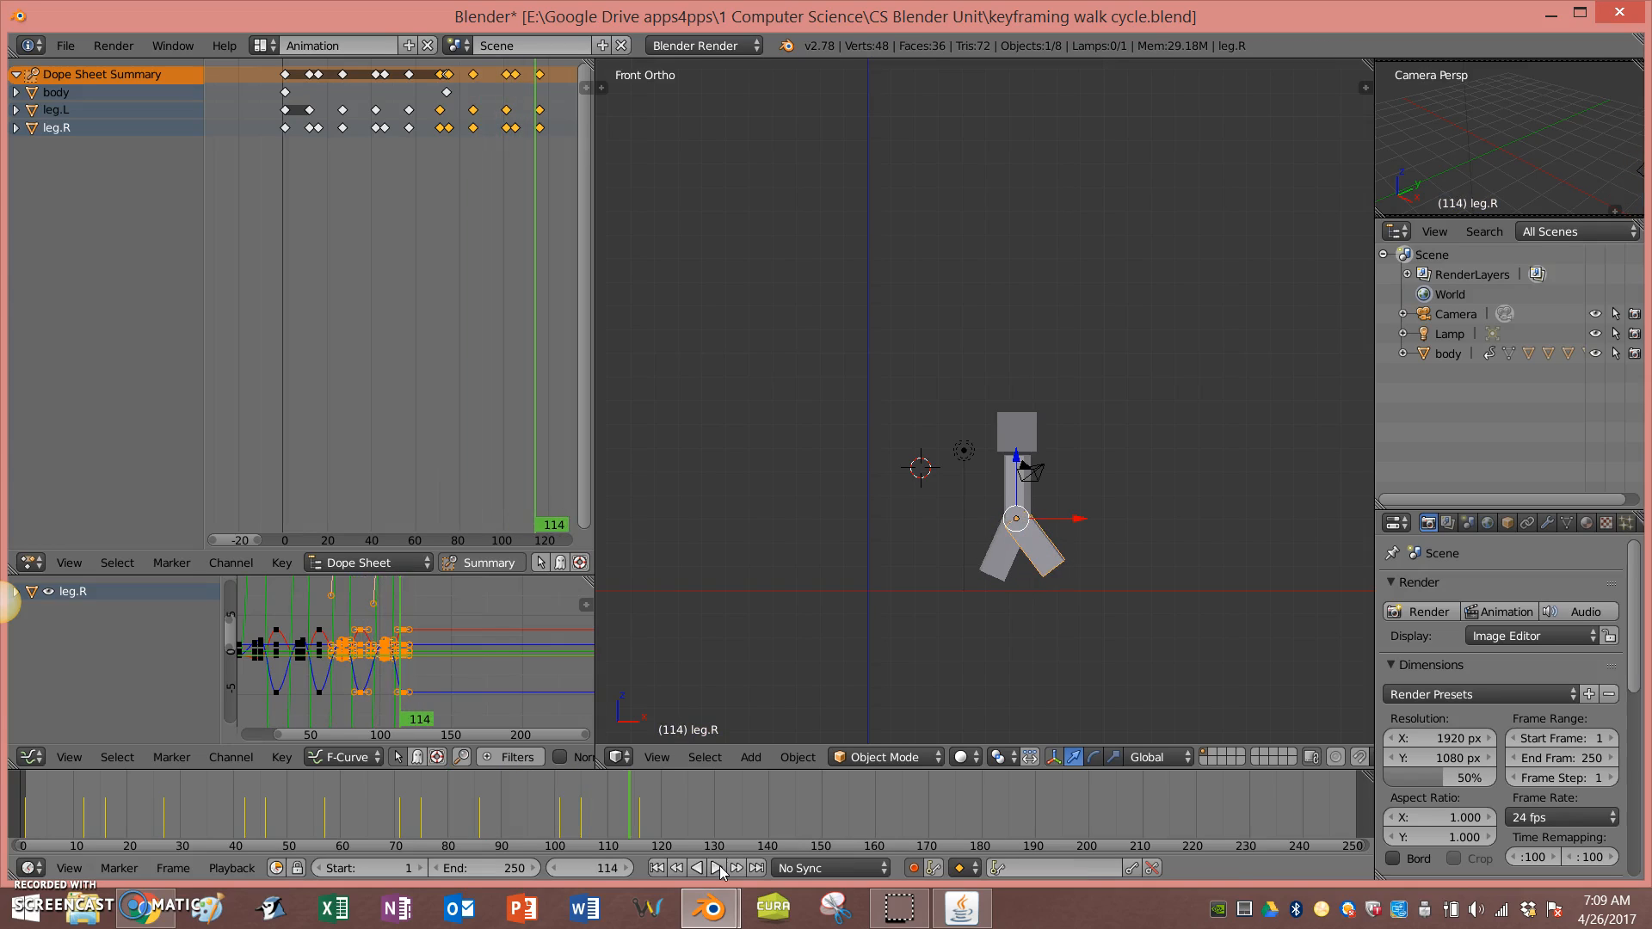